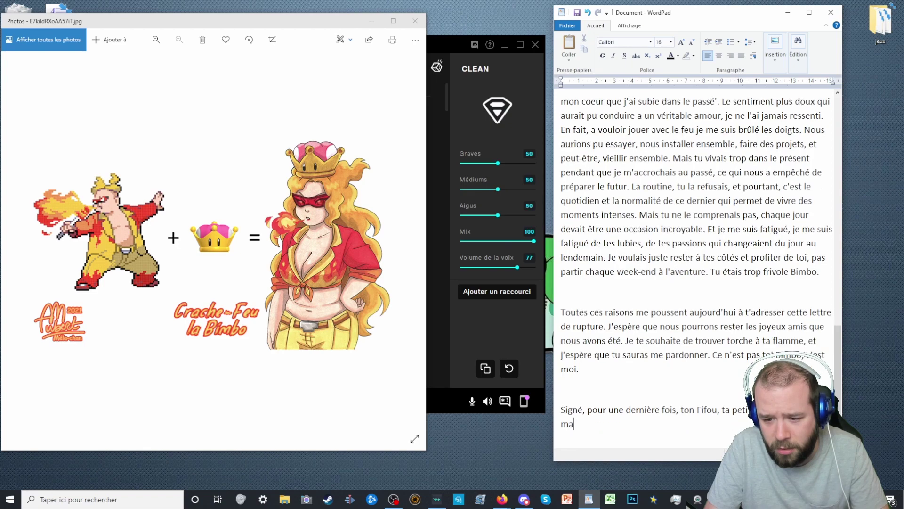
Finish the letter's signature with "torche. Que ce que nous vivons aujourd'hui n'efface pas ce que nous avons vécu." and add blank lines after it
text(torche)
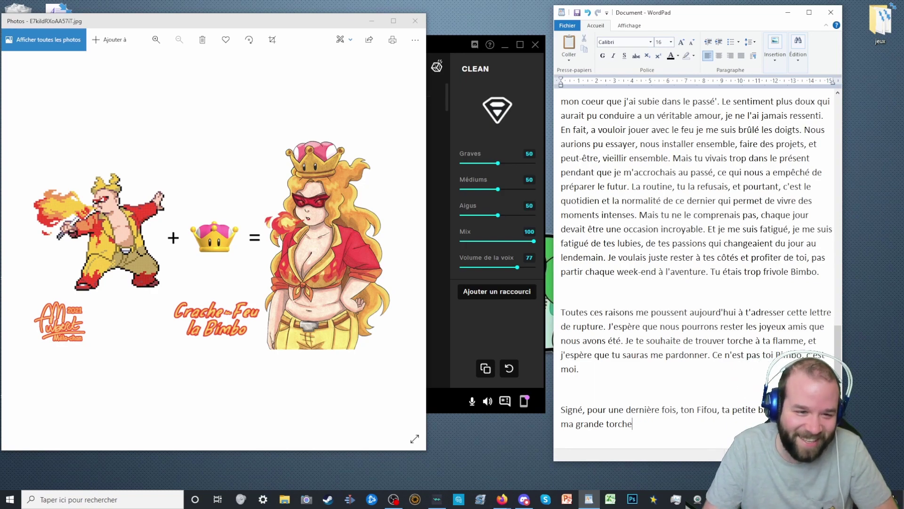
text(. Q)
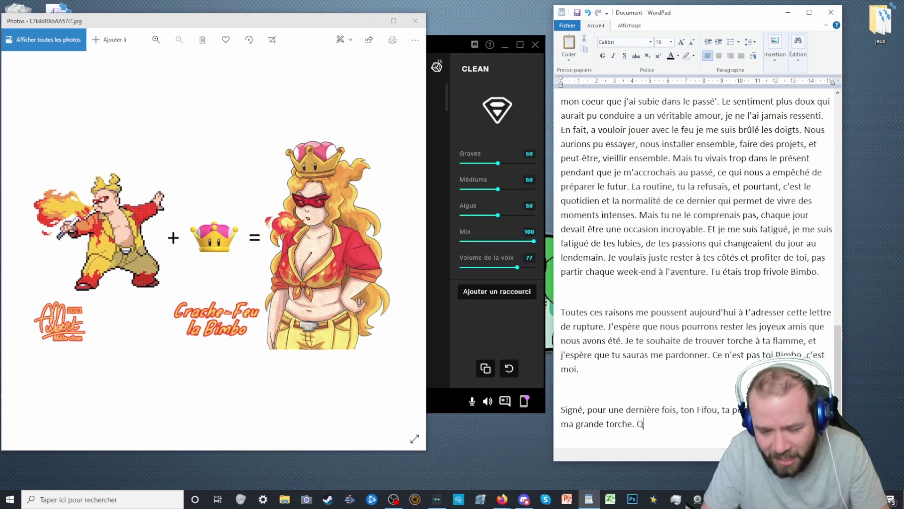
text(ue ce que nous avons vécu)
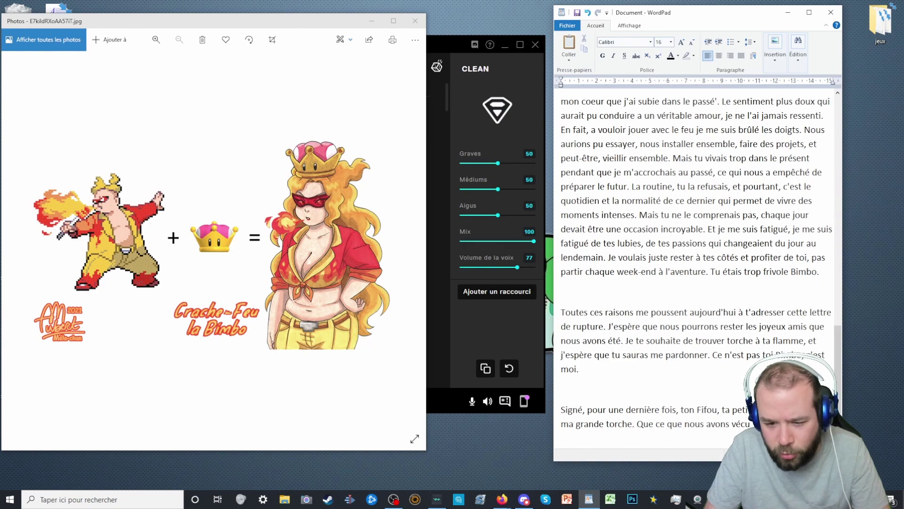
text(nous viv)
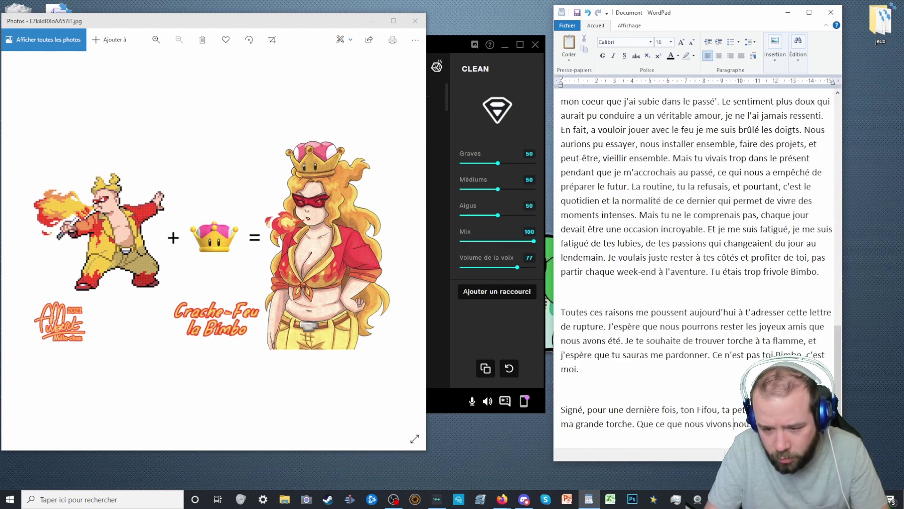
text(ons aujourd'hui n'efface pas)
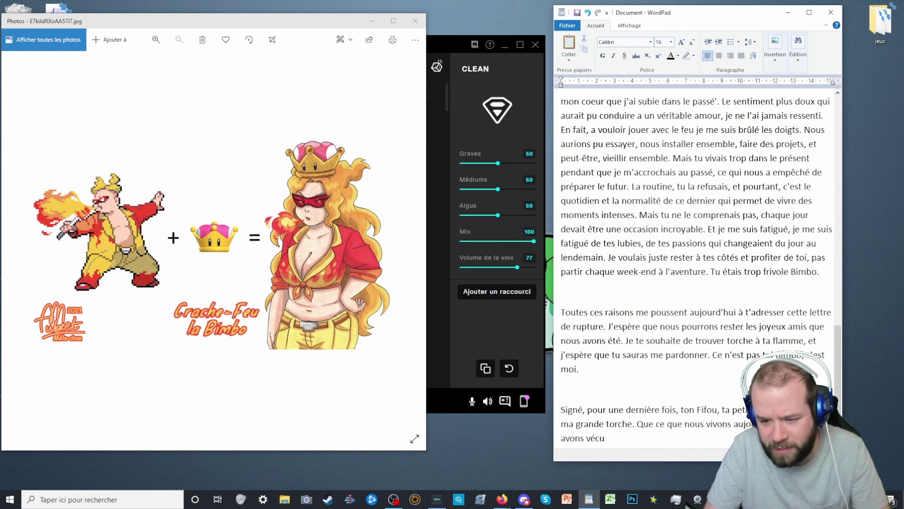
text( ce que nous)
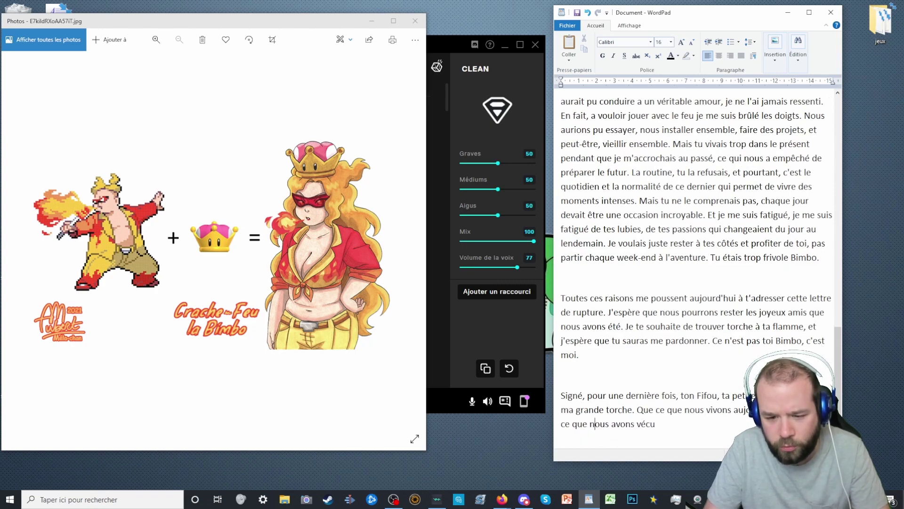
key(End)
text(.)
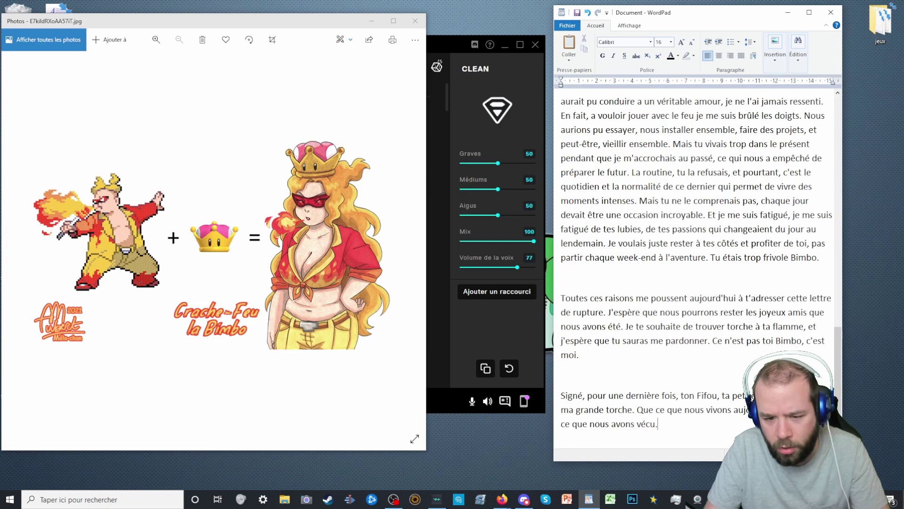
key(Return)
key(Return)
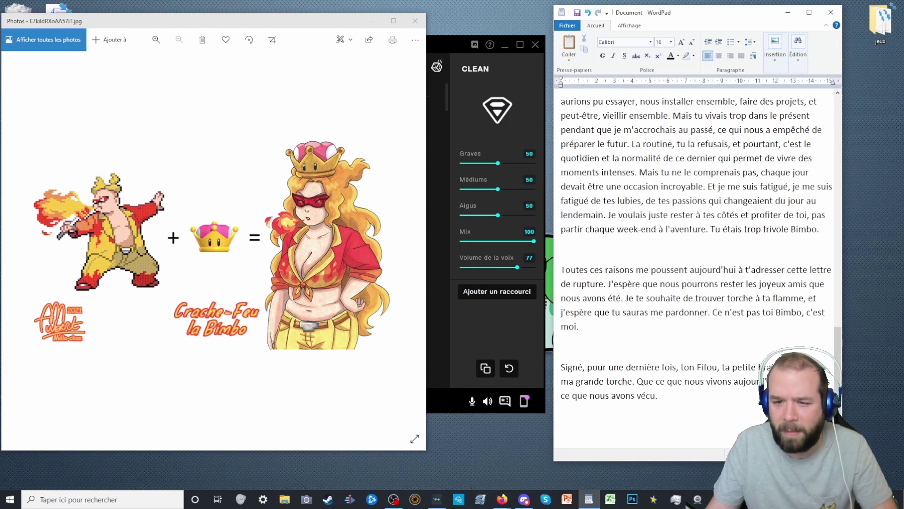
Review the letter from the task list at its beginning down to the closing signature
scroll(805, 326, up, 15)
scroll(805, 327, down, 8)
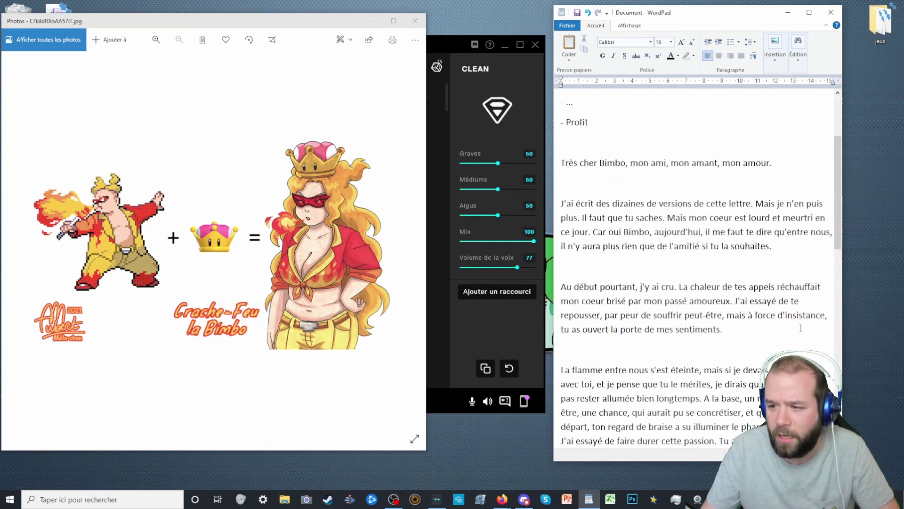
scroll(801, 326, up, 8)
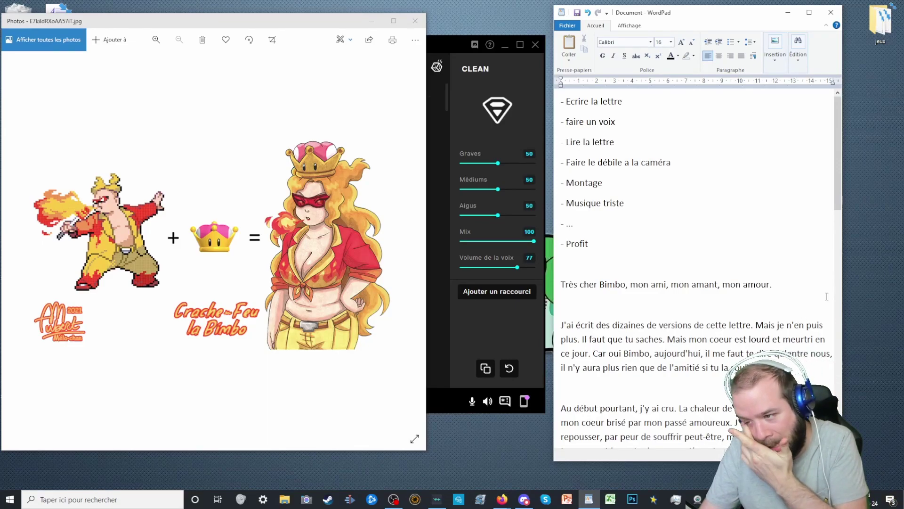
scroll(779, 320, down, 5)
scroll(779, 320, down, 8)
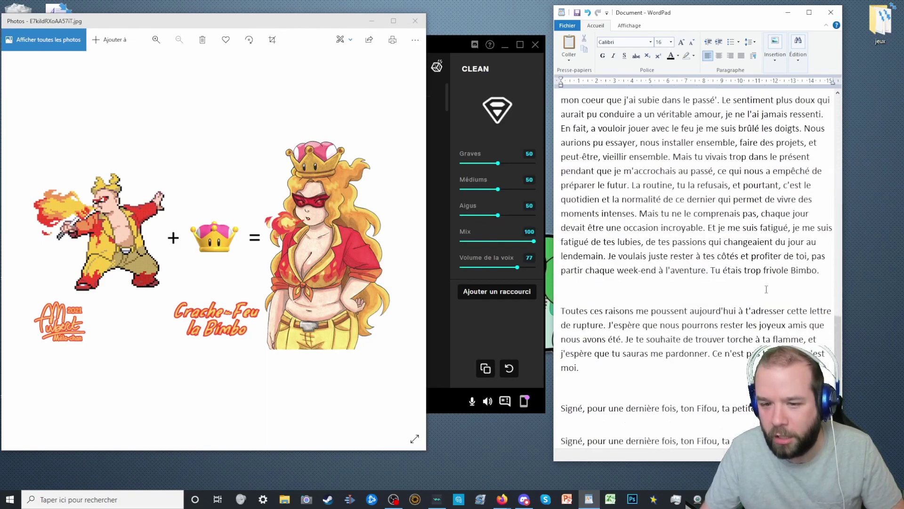
scroll(777, 306, up, 13)
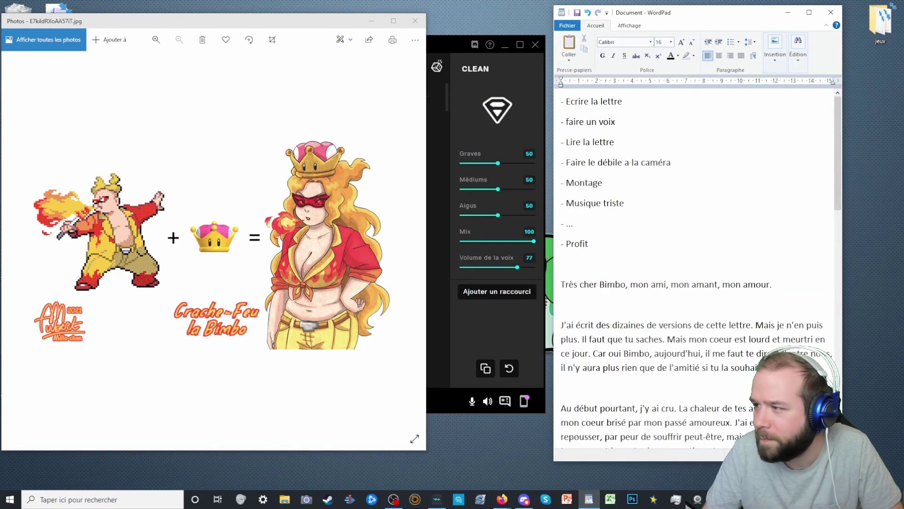
Switch to Voicemod, start creating a custom voice, and activate the M'ÉCOUTER and VOICE CHANGER options
key(alt+Tab)
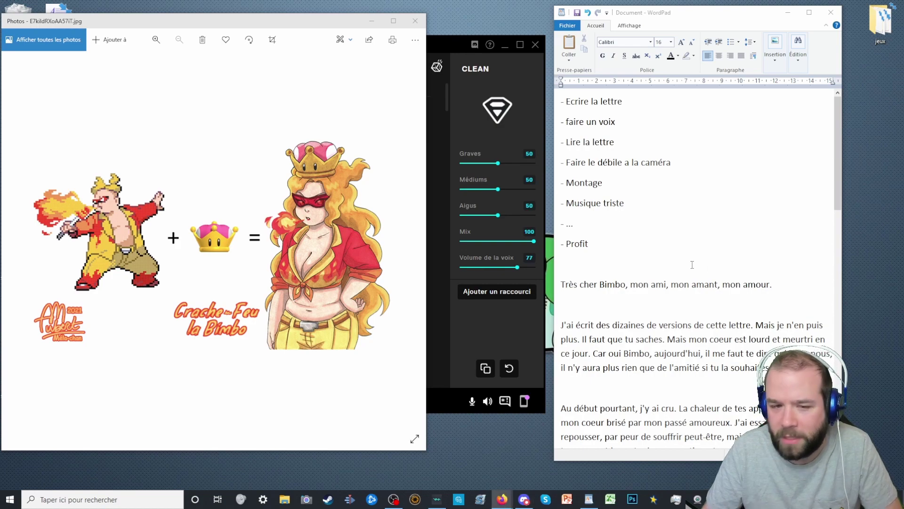
click(461, 52)
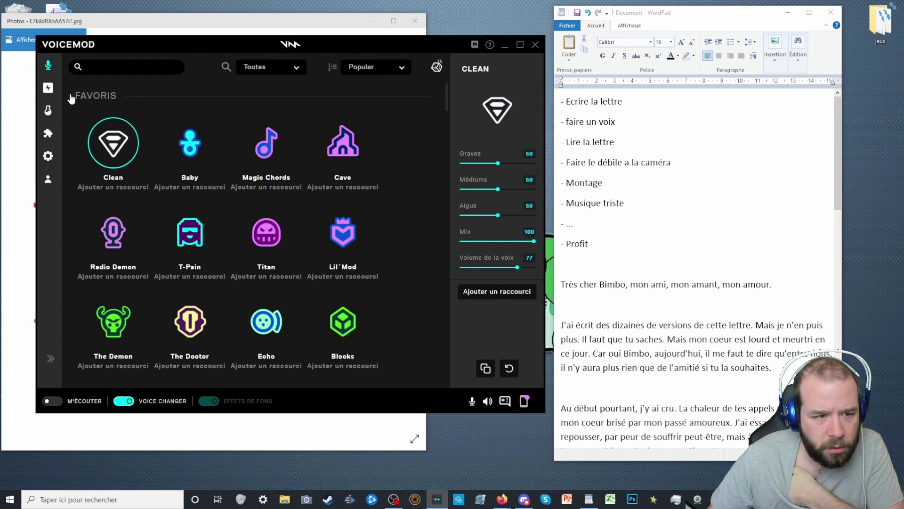
scroll(156, 244, down, 4)
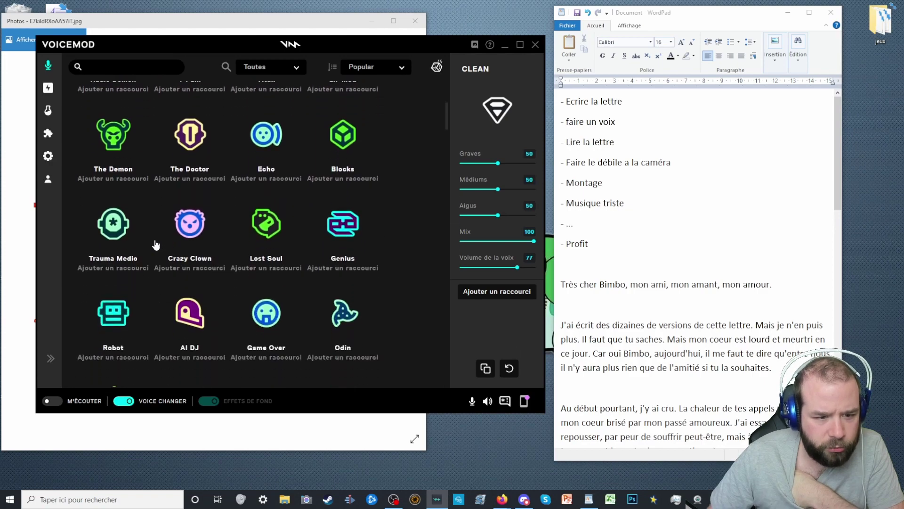
scroll(155, 245, down, 6)
click(119, 294)
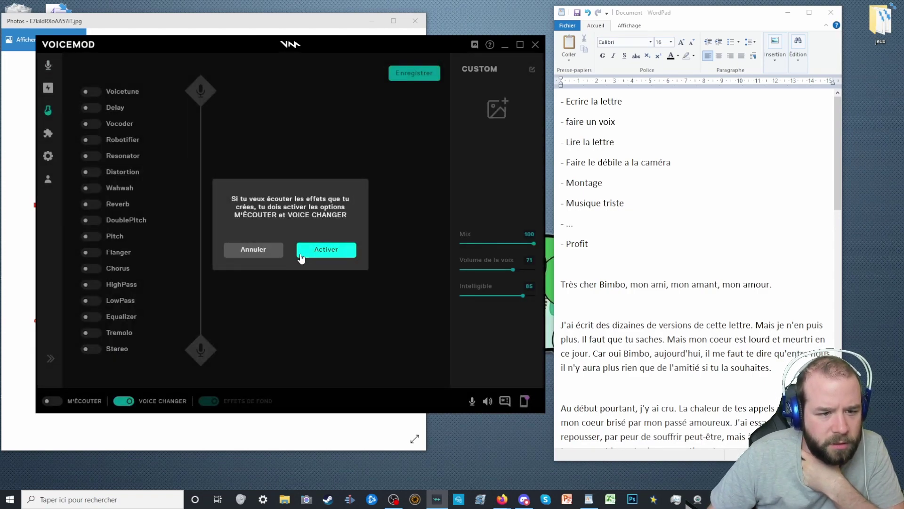
click(320, 253)
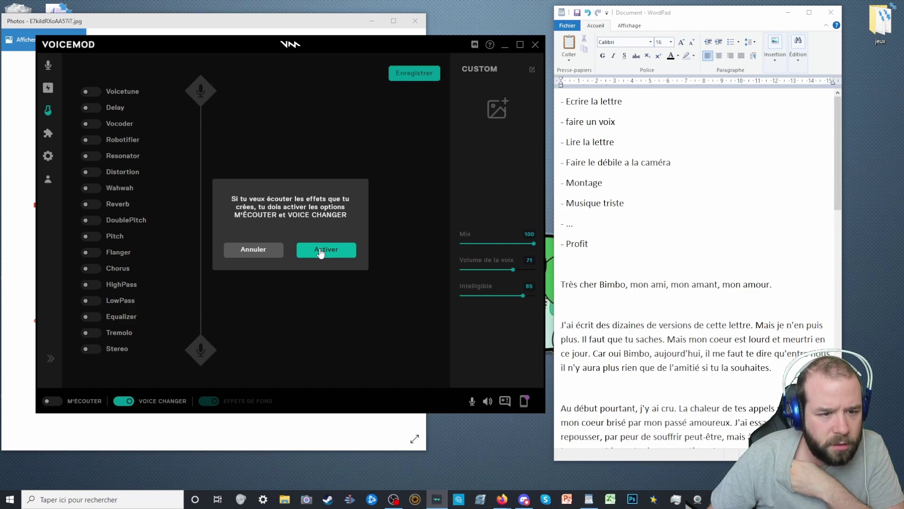
click(320, 253)
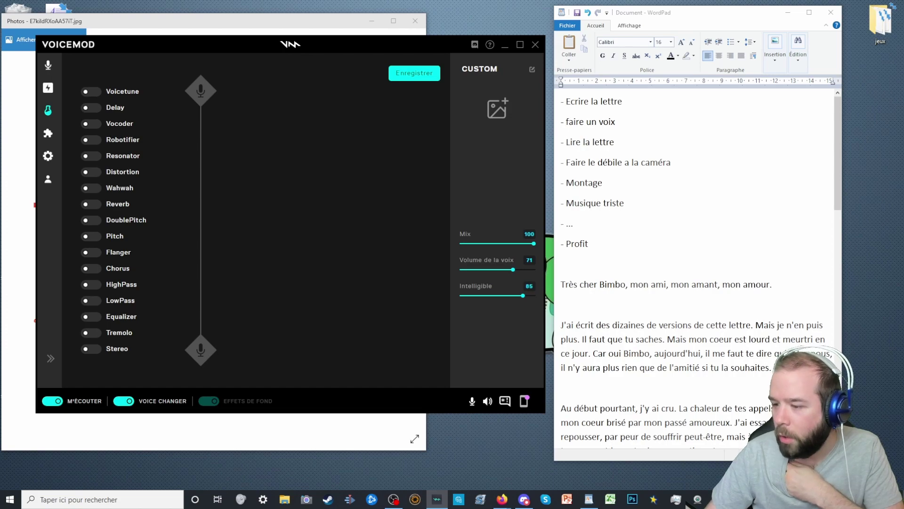
Enable the Reverb effect on the custom voice, with a room size of 9 and a mix of 27
key(alt+Tab)
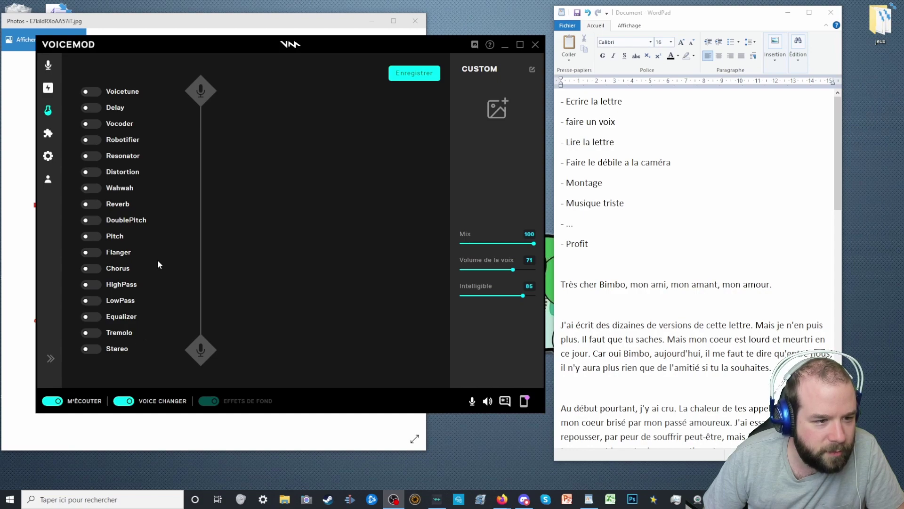
click(89, 204)
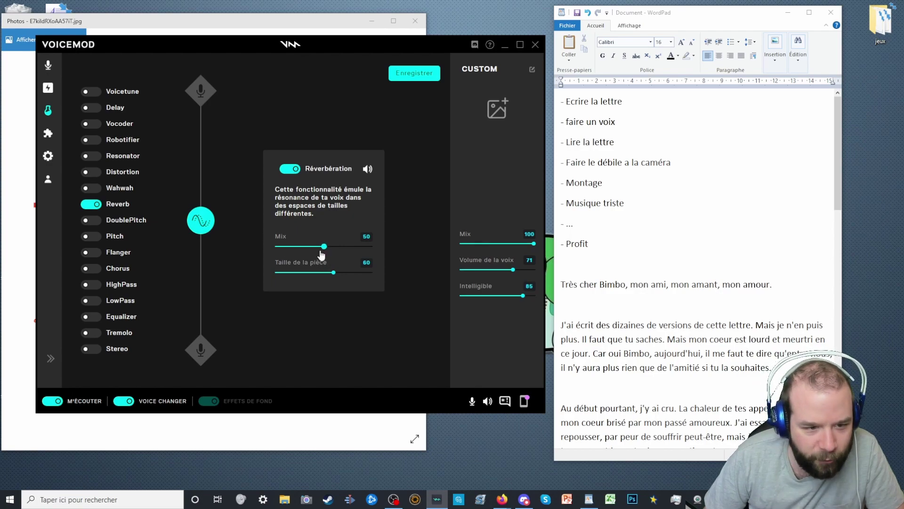
drag(333, 272, 287, 278)
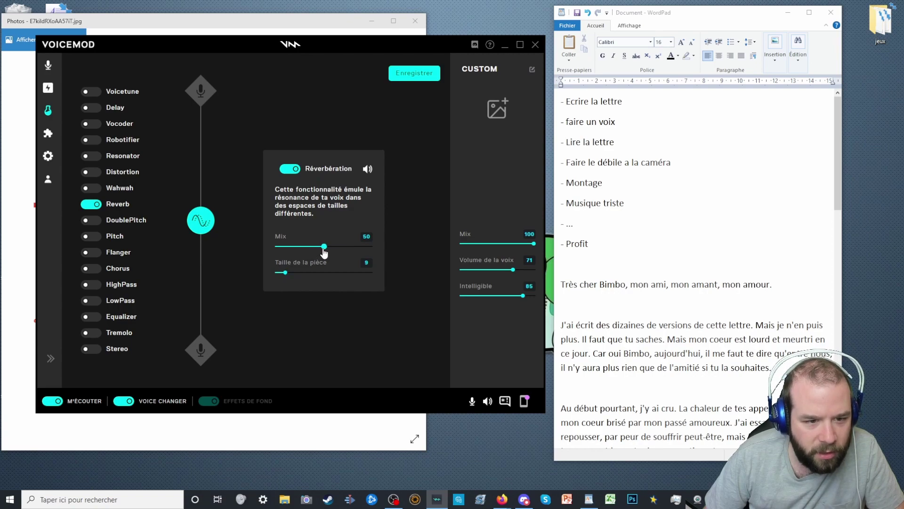
drag(324, 253, 303, 255)
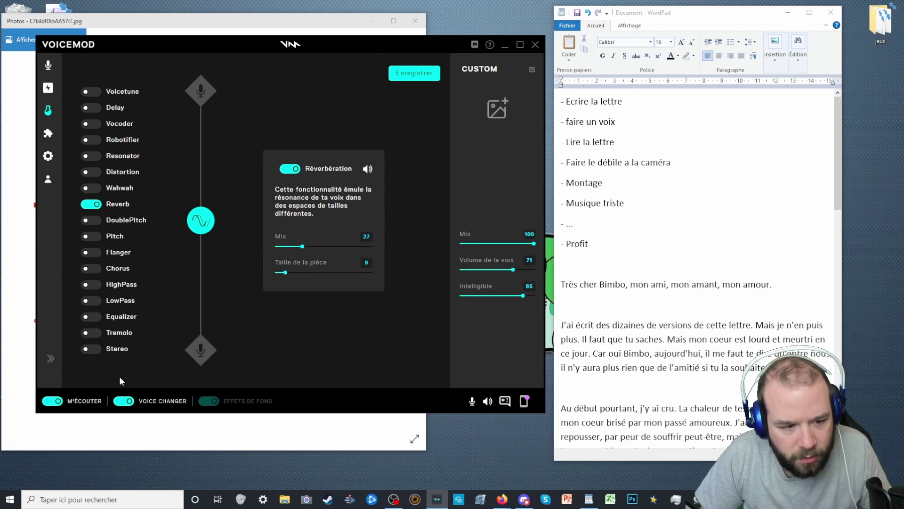
Refine the reverb to room size 19 and mix 25, toggling self-listening for testing, and save the custom voice
click(57, 402)
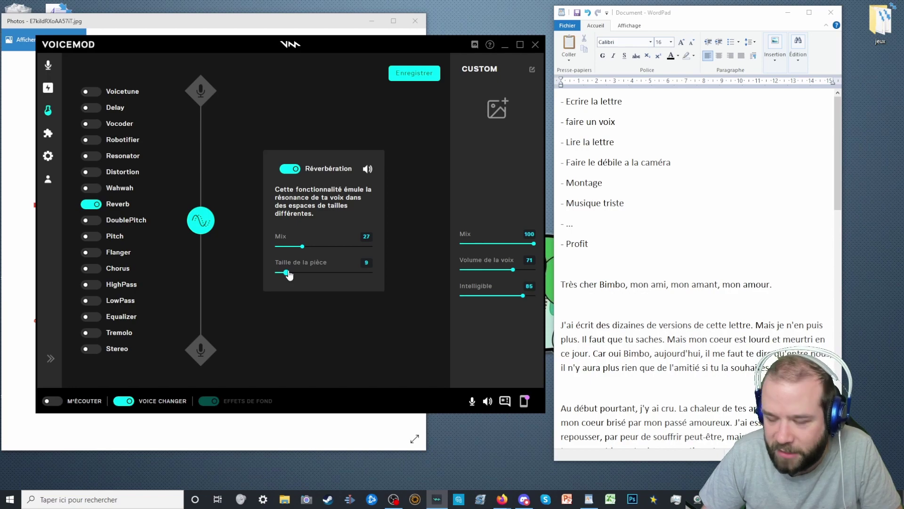
drag(289, 276, 296, 277)
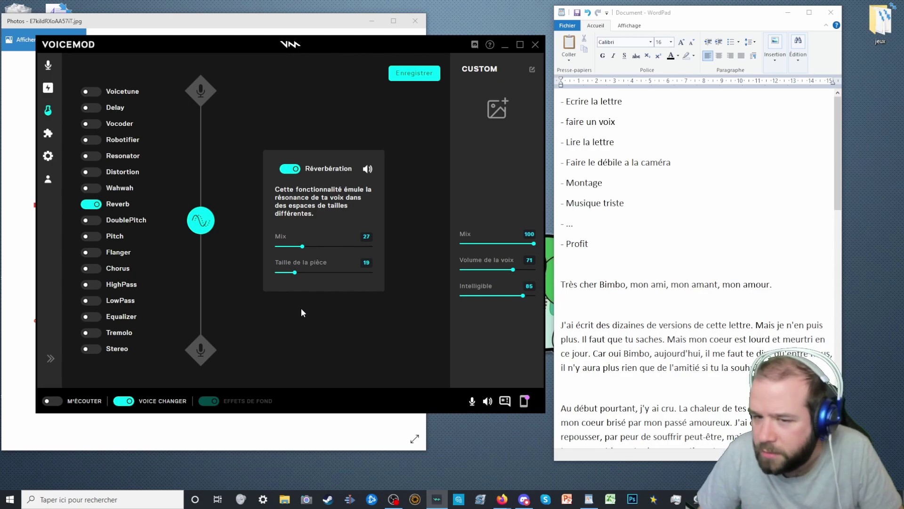
click(51, 400)
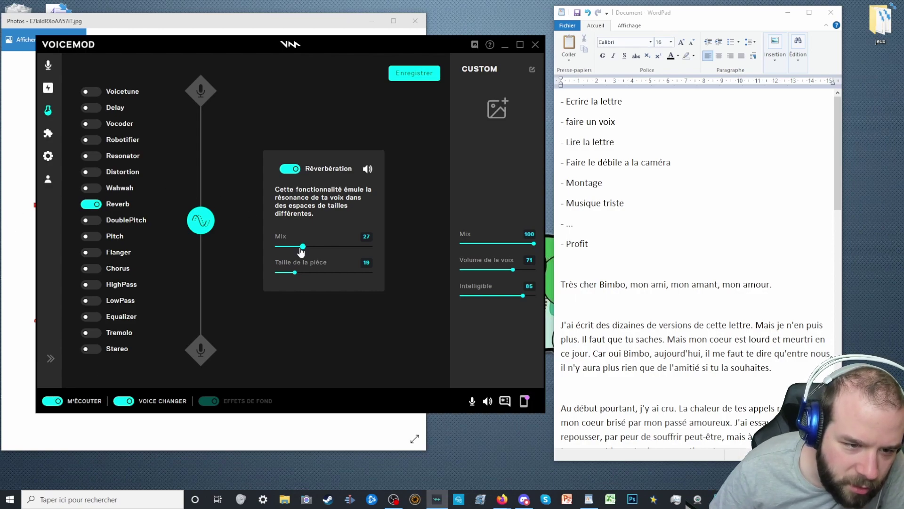
mouse_move(303, 246)
mouse_down()
mouse_move(334, 246)
mouse_move(277, 252)
mouse_move(302, 253)
mouse_up()
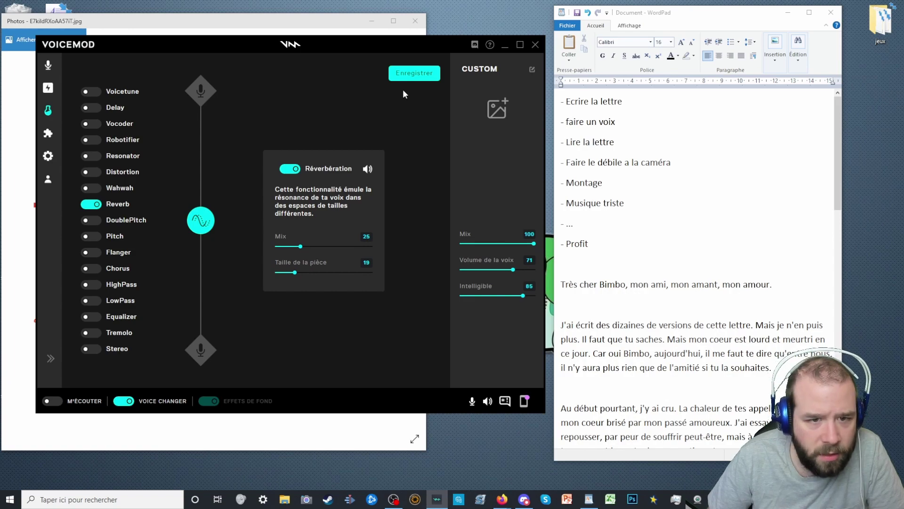
click(415, 75)
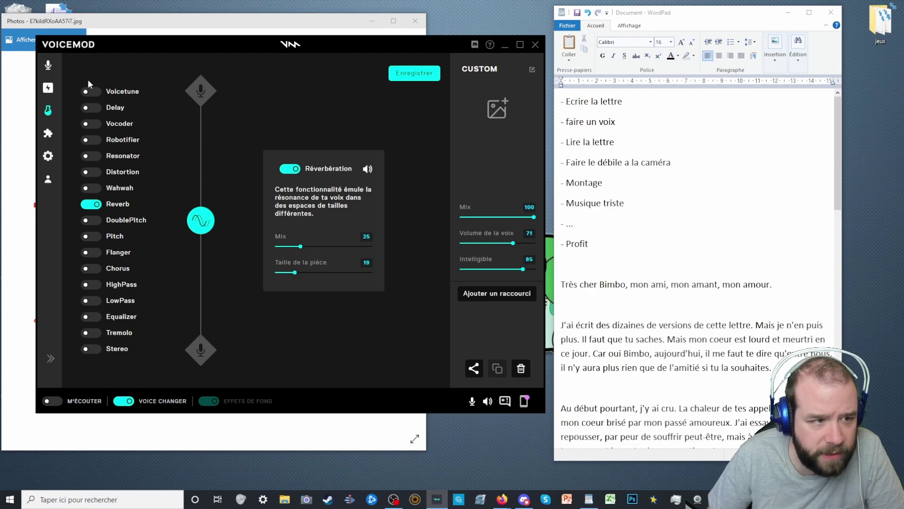
click(48, 65)
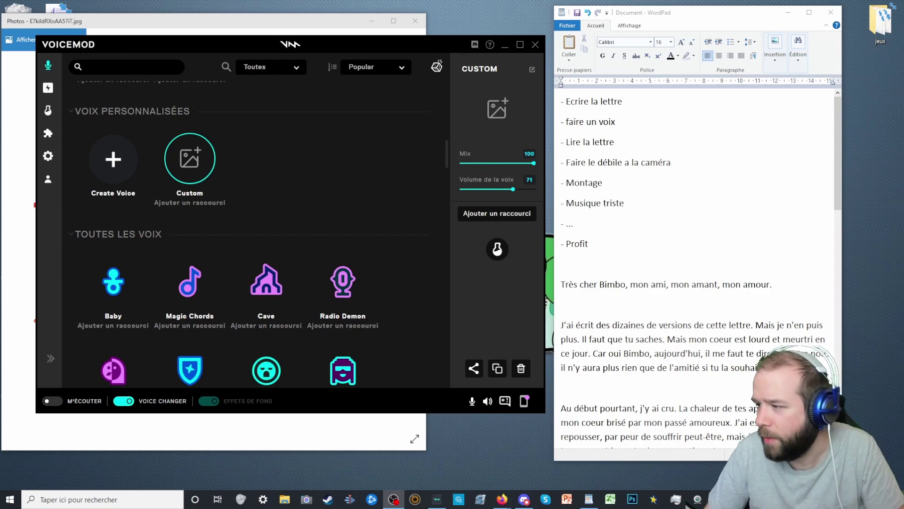
Launch Audacity and restore its maximized window to a smaller one in the middle of the desktop
click(167, 495)
text(audc)
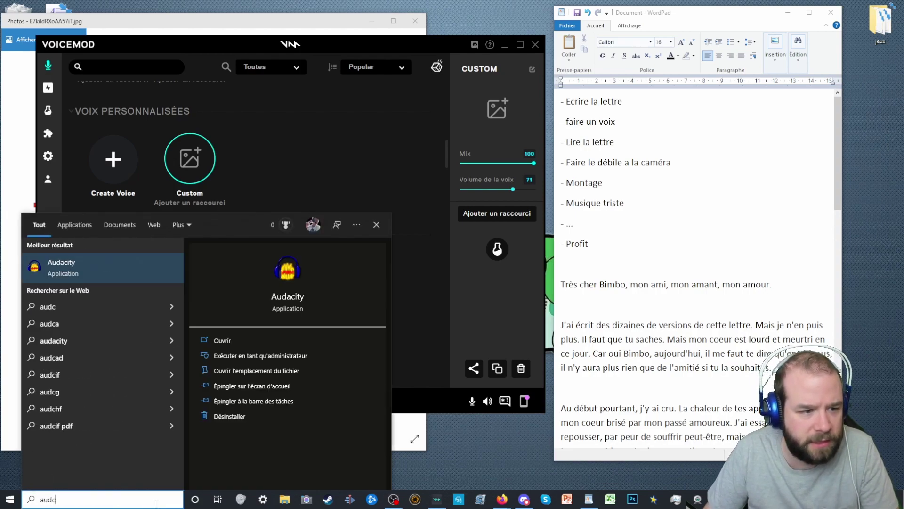
click(89, 278)
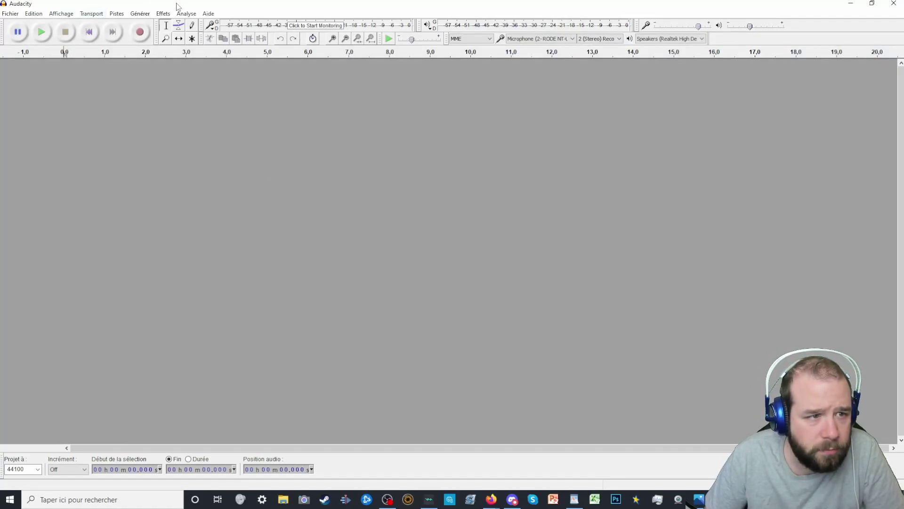
drag(178, 7, 403, 38)
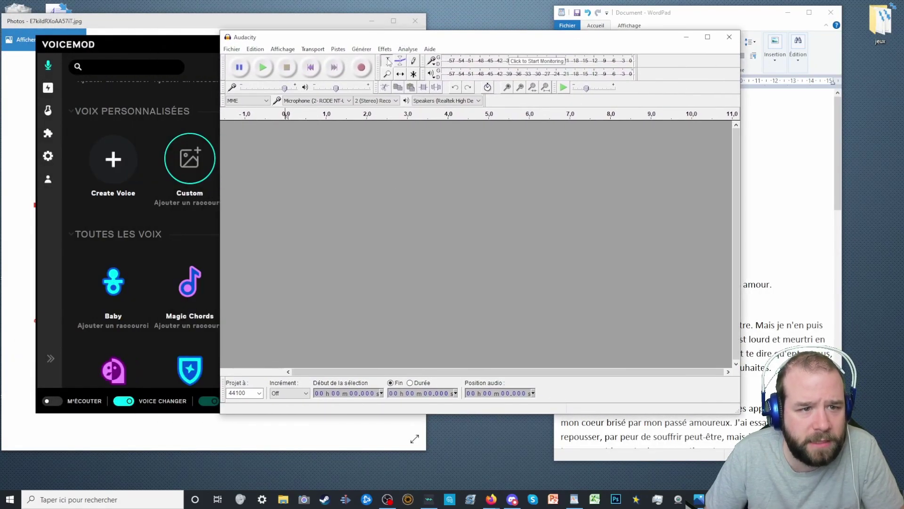
Set the recording device in Audacity's preferences to the Voicemod virtual microphone and apply the change
click(236, 50)
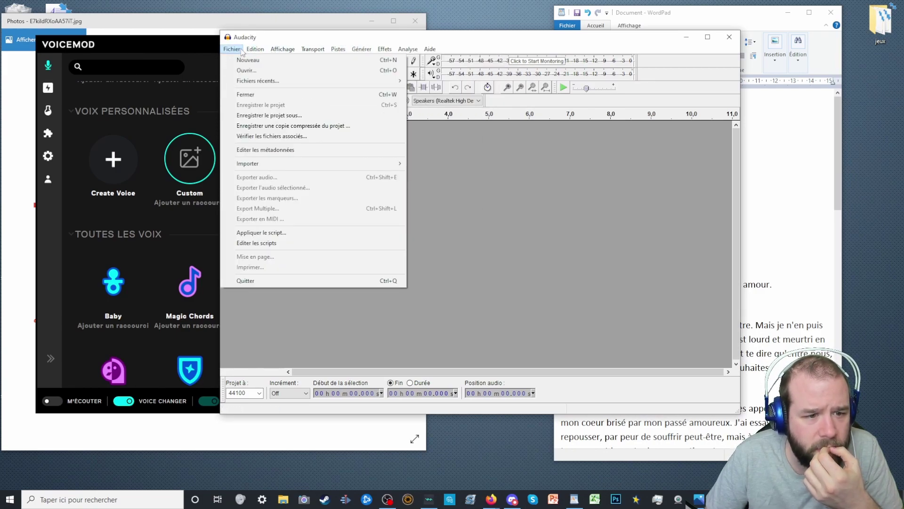
mouse_move(254, 49)
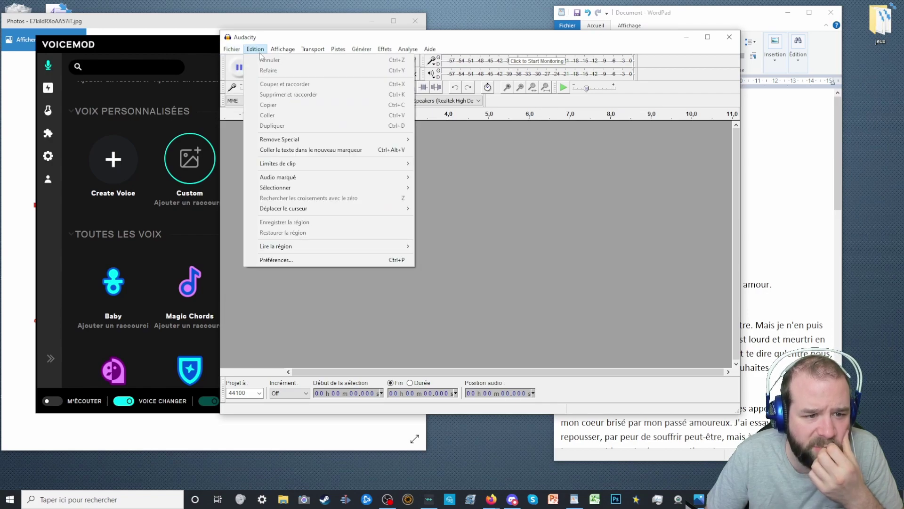
click(287, 259)
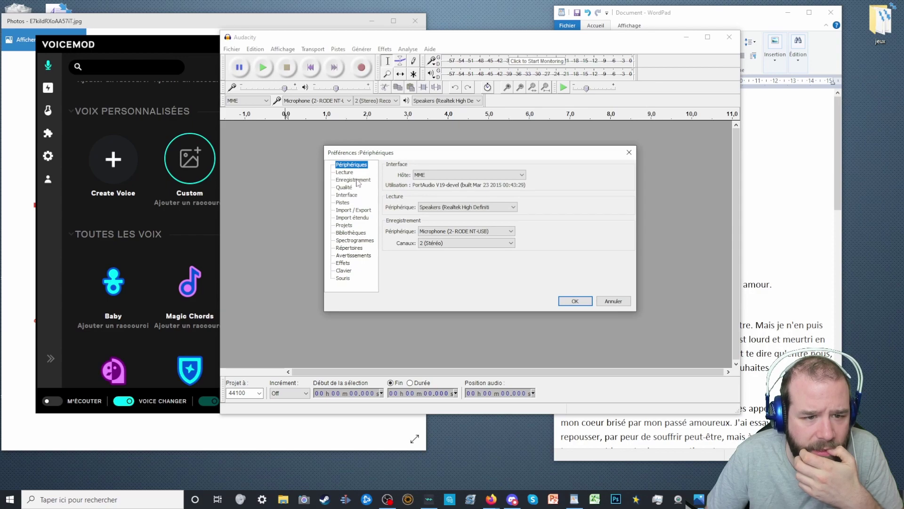
click(357, 180)
click(345, 173)
click(348, 165)
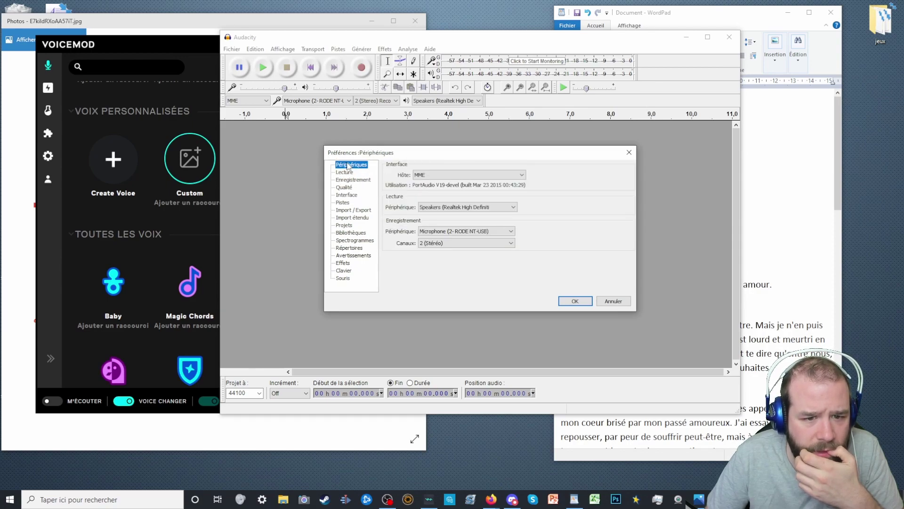
click(452, 231)
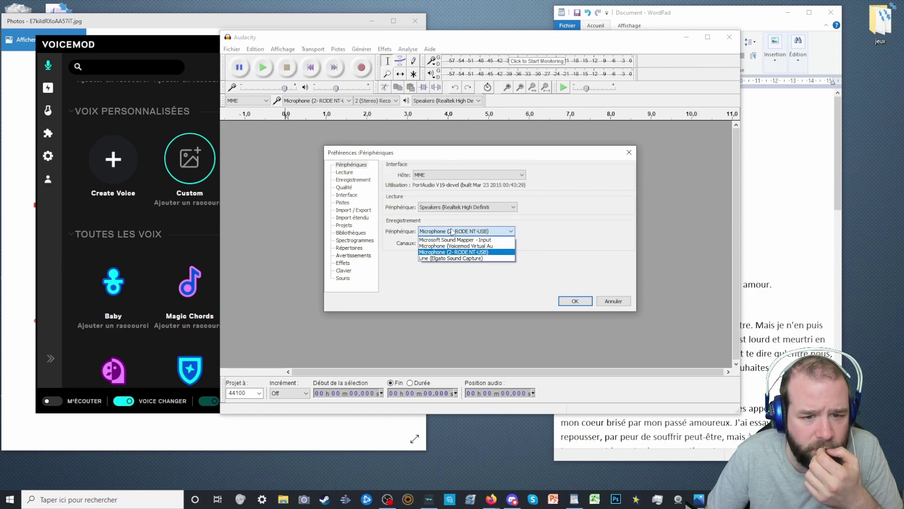
click(453, 246)
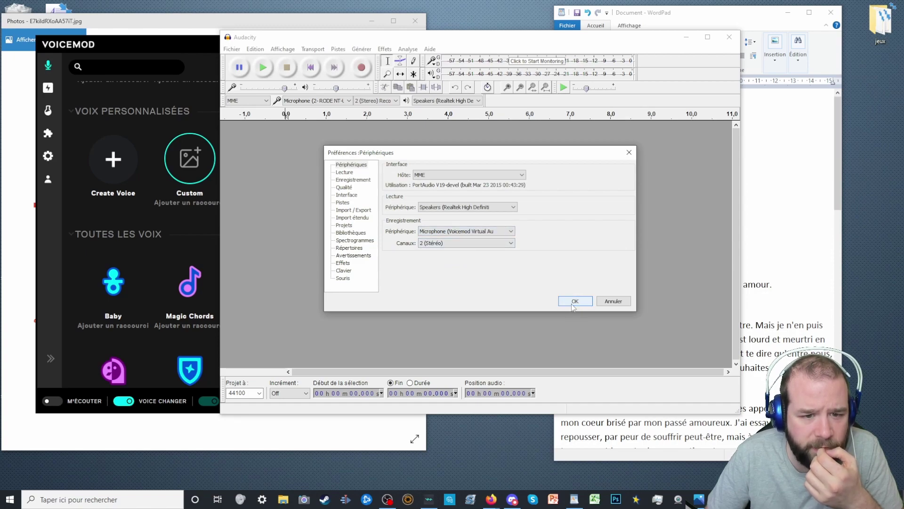
click(573, 304)
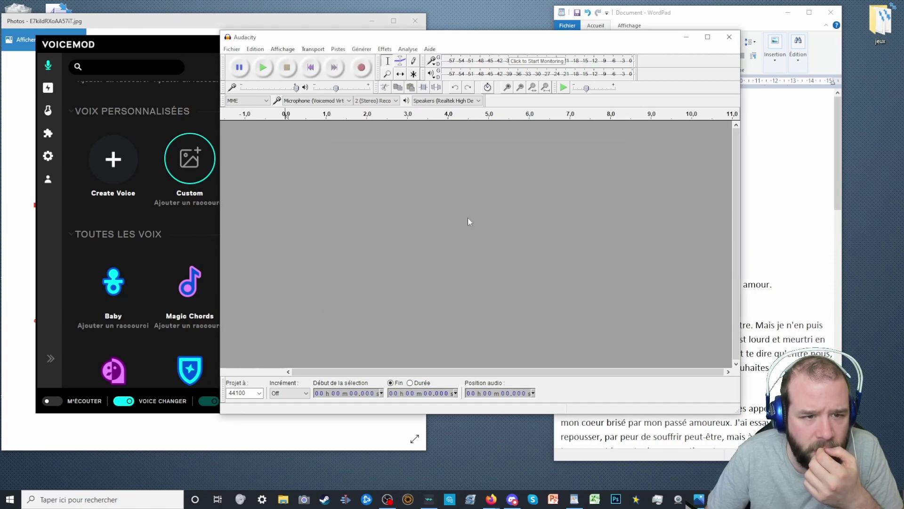
Record a short voice test of about 5 seconds, play it back, and remove the test track
mouse_move(305, 41)
mouse_down()
mouse_move(406, 42)
mouse_move(310, 42)
mouse_up()
click(368, 67)
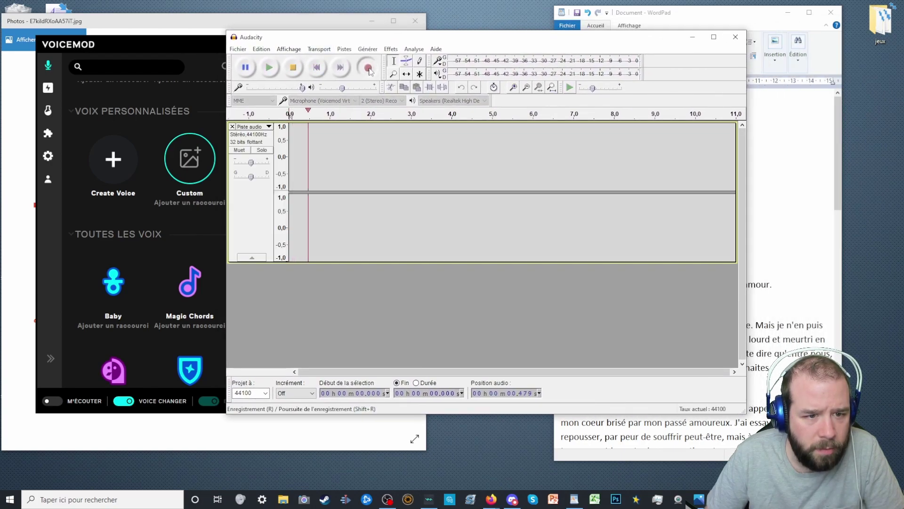
click(292, 68)
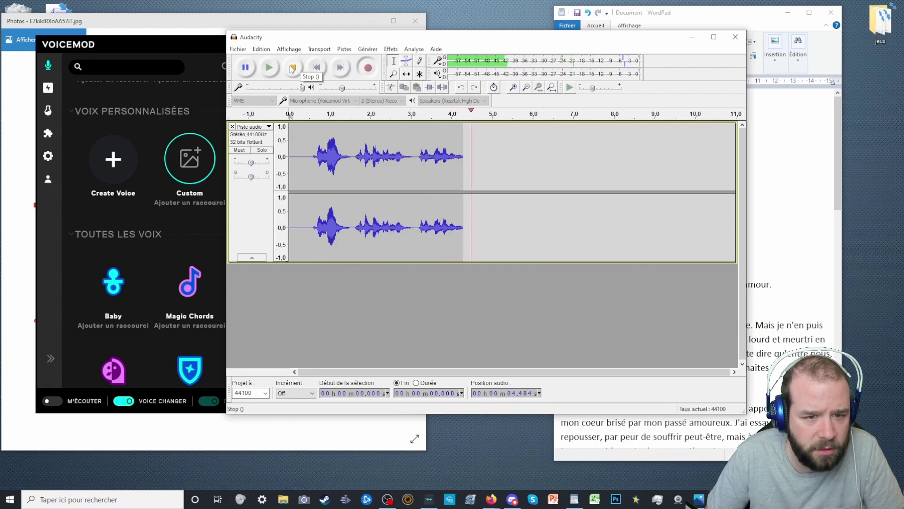
click(292, 68)
click(269, 68)
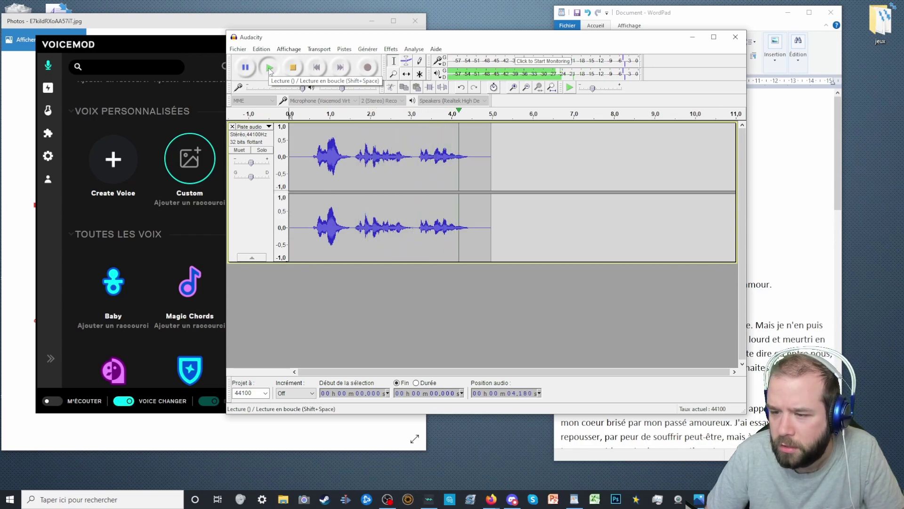
click(292, 69)
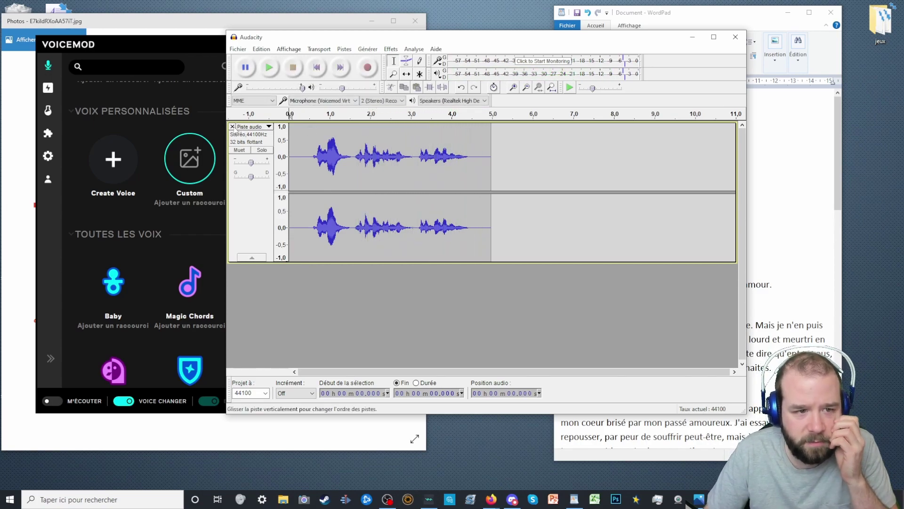
click(233, 126)
Arrange the WordPad letter and the Audacity window side by side, with the letter's salutation ready for reading
click(698, 13)
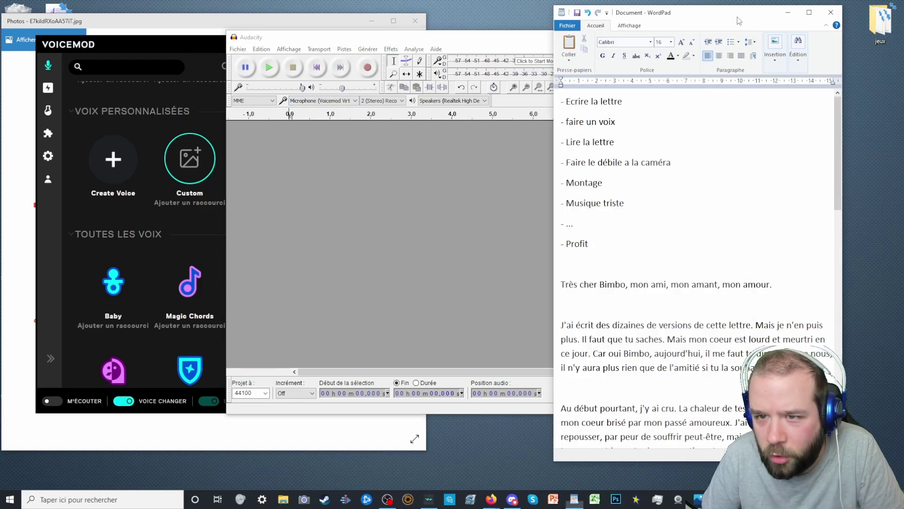
drag(697, 14, 719, 12)
drag(479, 44, 314, 27)
drag(671, 14, 697, 15)
key(alt+Tab)
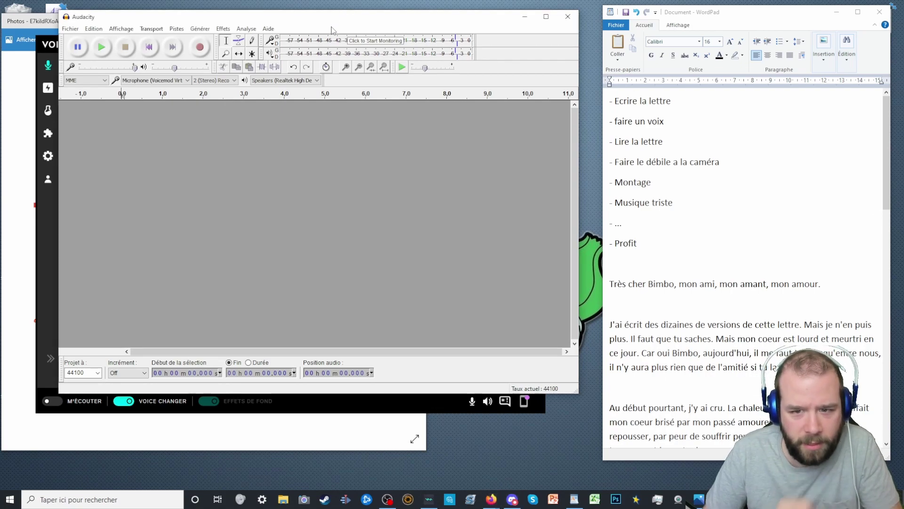
scroll(777, 217, down, 3)
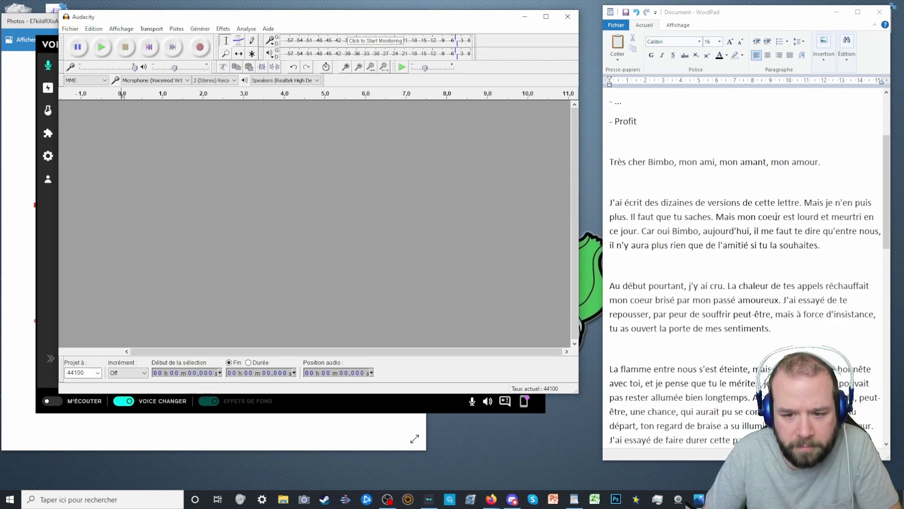
click(202, 48)
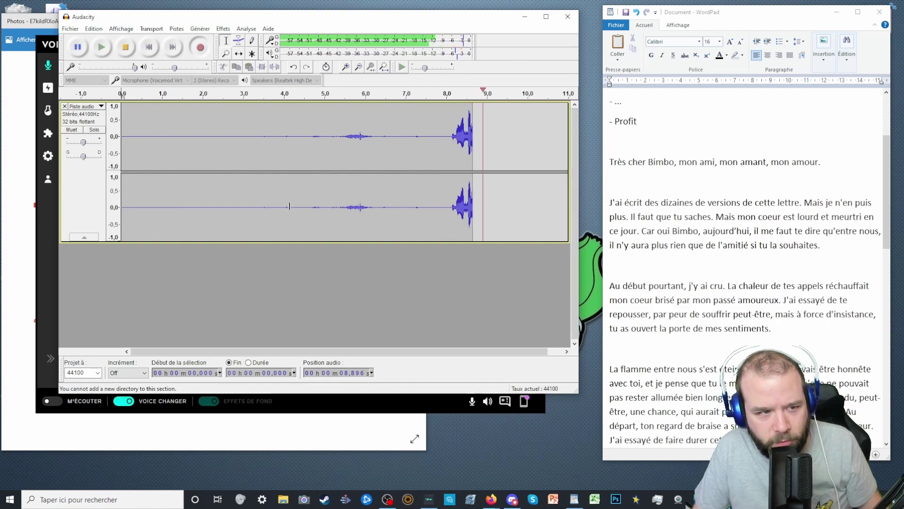
key(space)
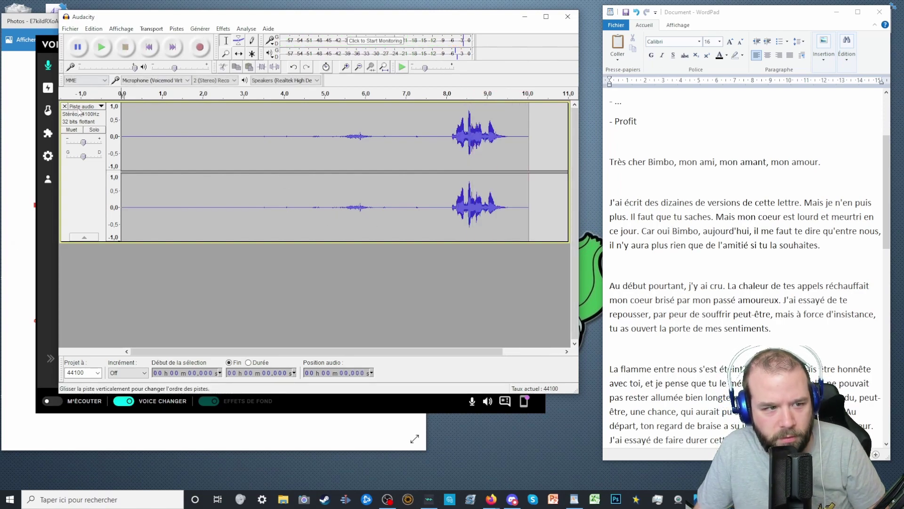
click(65, 106)
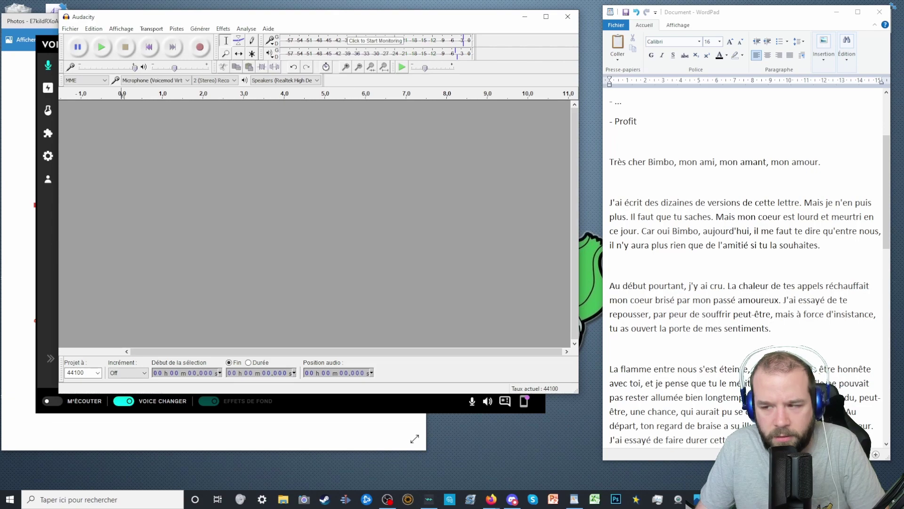
Record the letter being read from the salutation into the paragraph beginning "Une fois ton ardeur épuisée", following the text, and stop recording
key(alt+Tab)
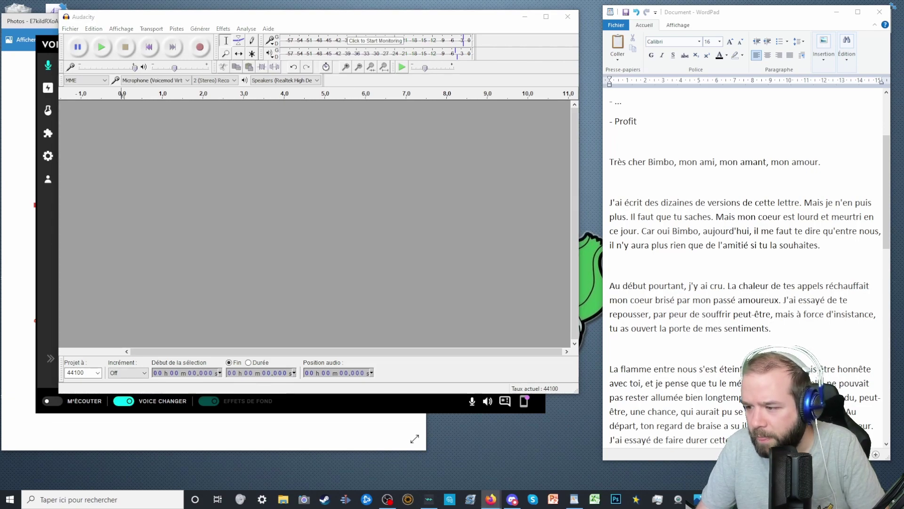
key(XF86AudioPlay)
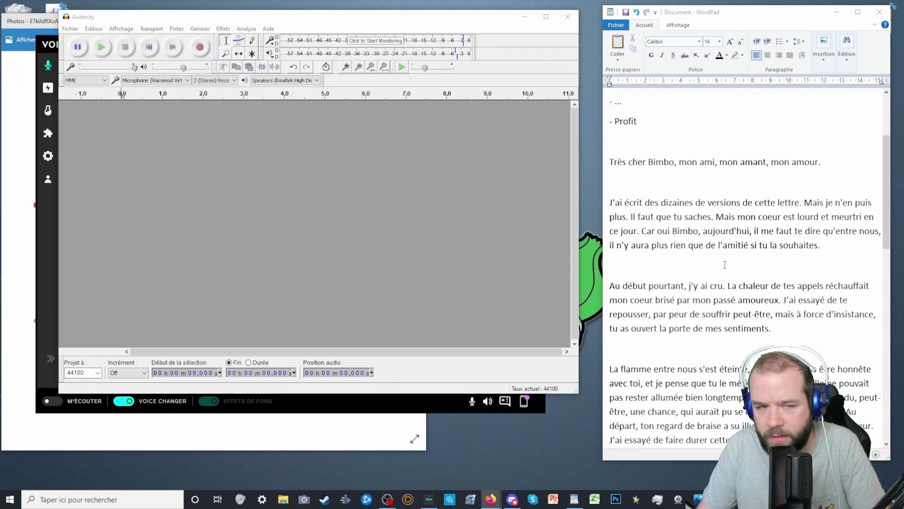
click(200, 48)
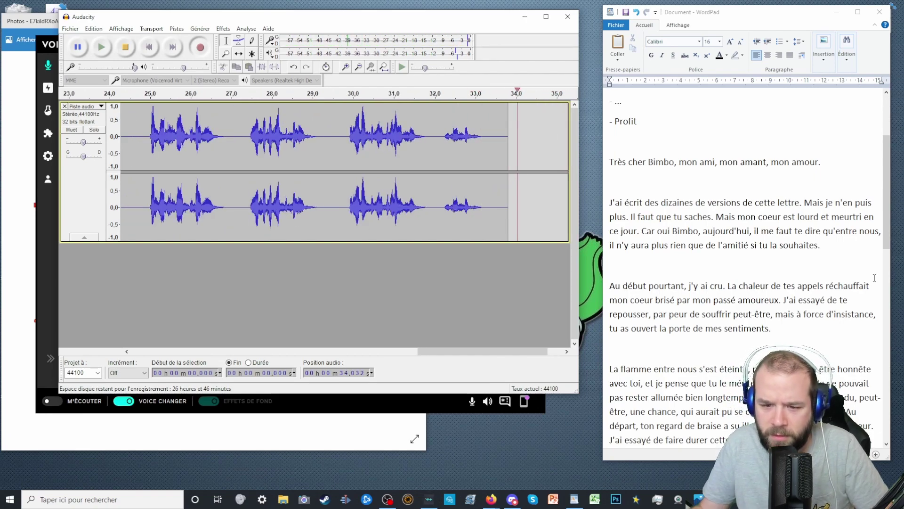
scroll(846, 285, down, 3)
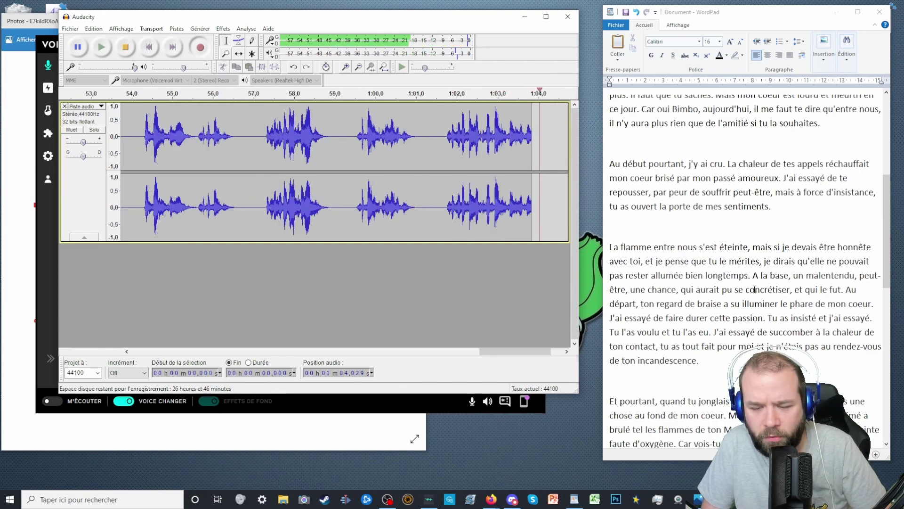
scroll(769, 293, down, 1)
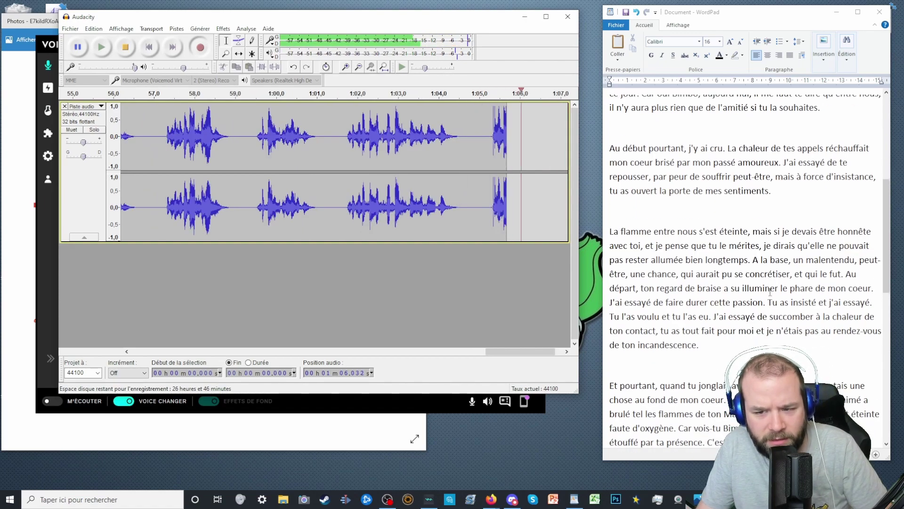
scroll(769, 293, down, 2)
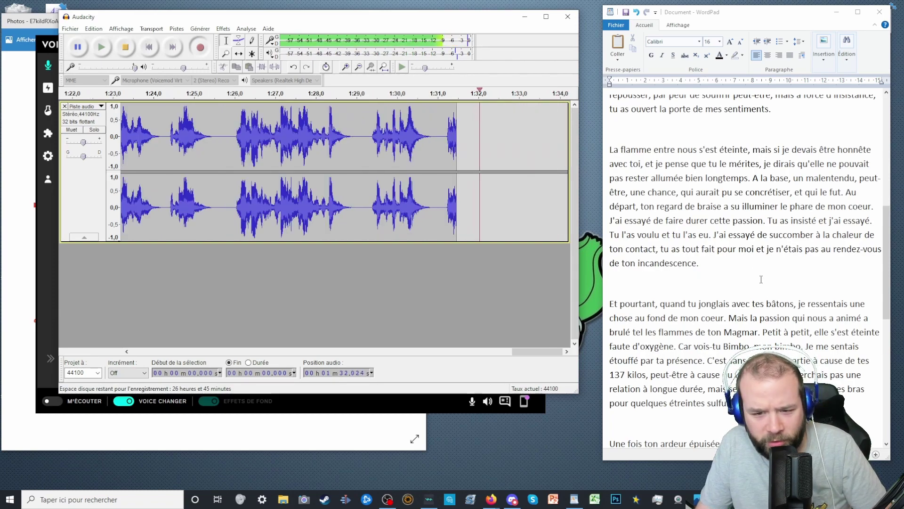
scroll(760, 277, down, 3)
scroll(761, 279, down, 1)
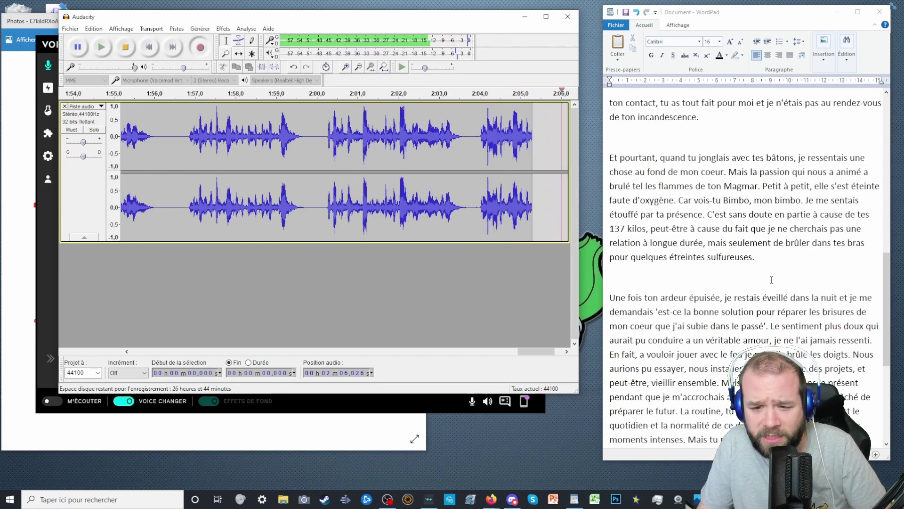
scroll(771, 279, down, 4)
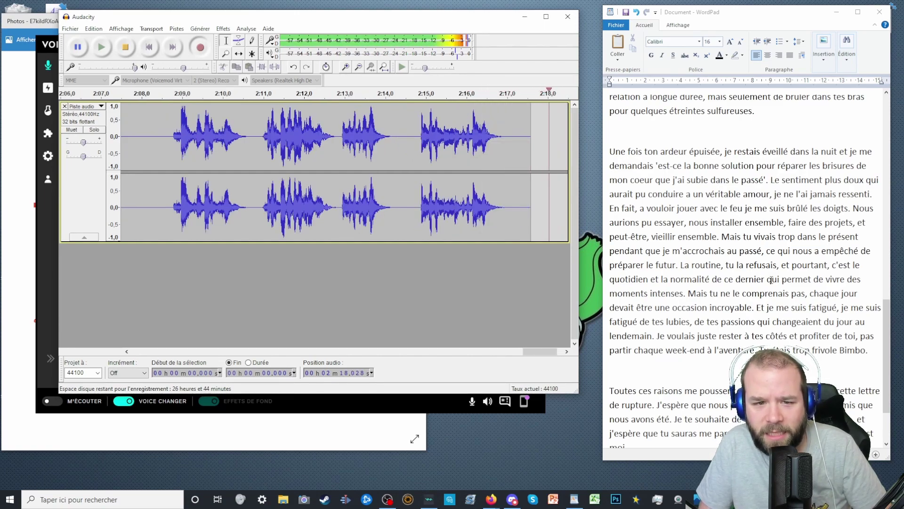
click(125, 47)
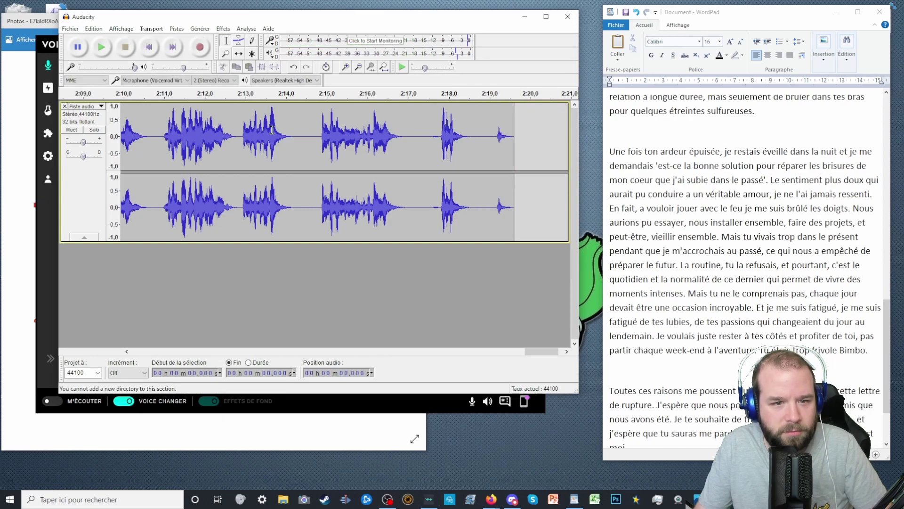
Play back the end of the recording to find the cut point and delete everything after about 2:14.5
click(303, 94)
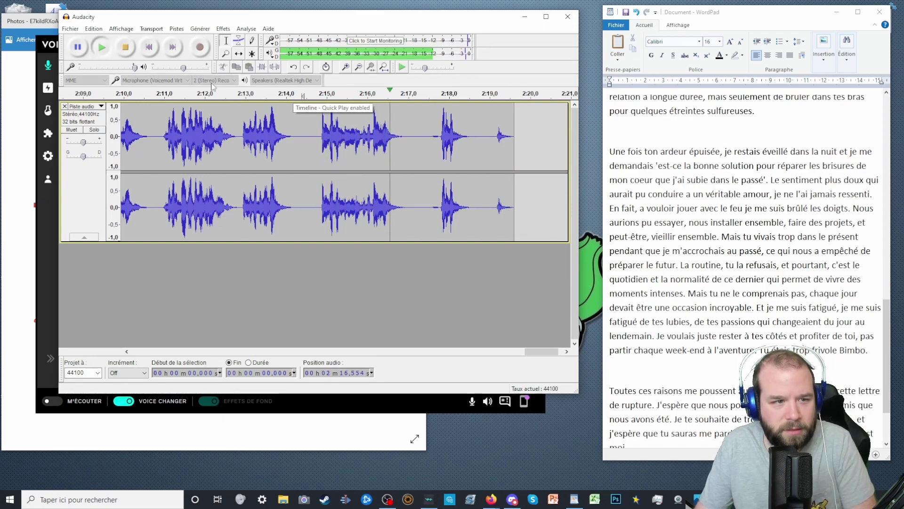
key(space)
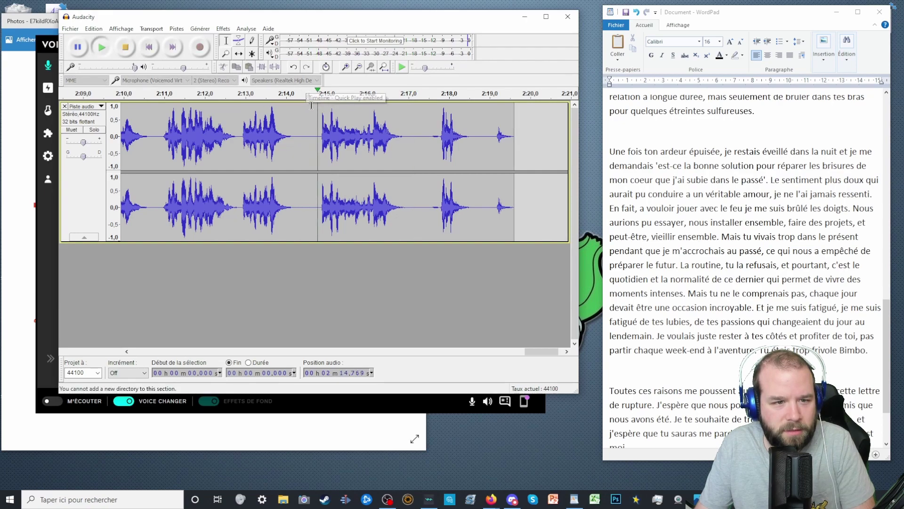
drag(308, 110, 515, 134)
key(Delete)
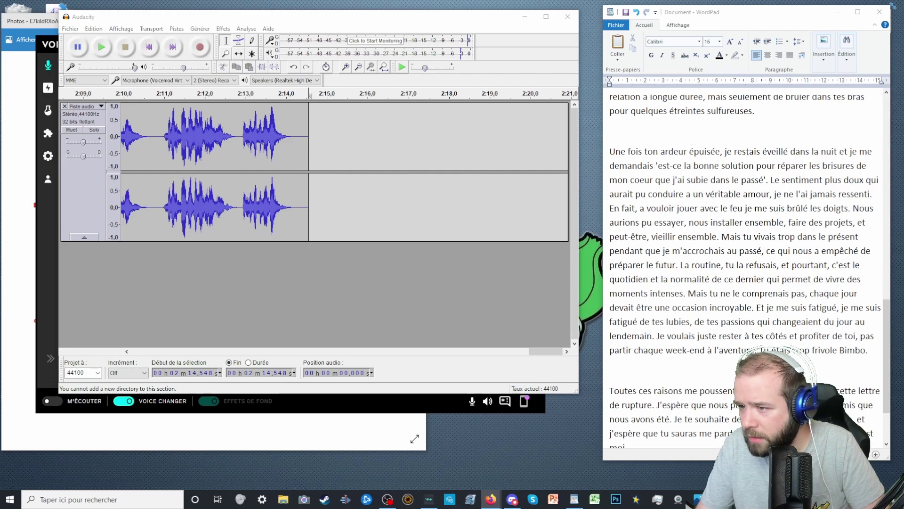
Record the remaining part of the letter through the closing signature, starting from the cut point, and stop recording
click(251, 23)
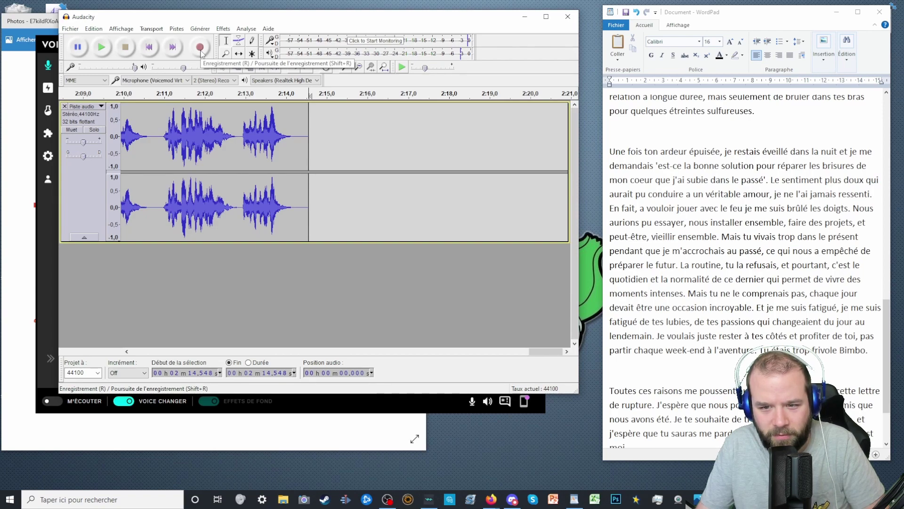
click(200, 51)
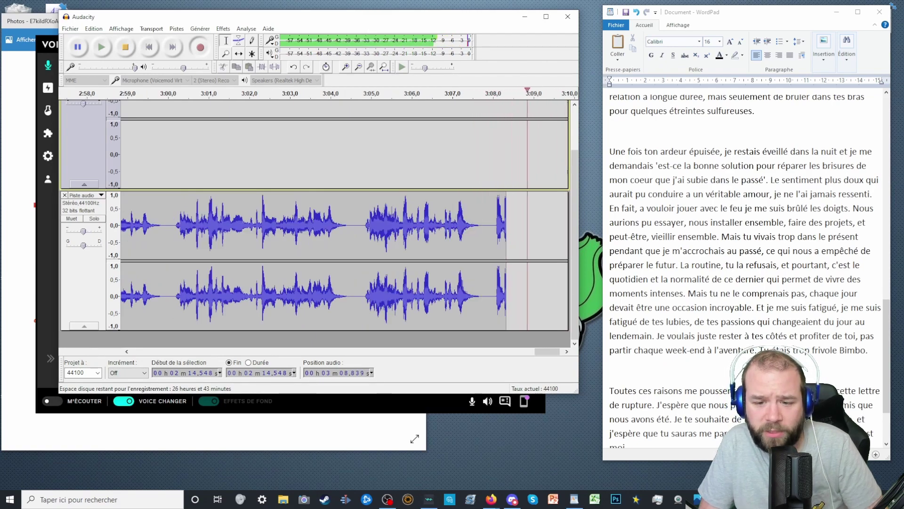
scroll(779, 255, down, 2)
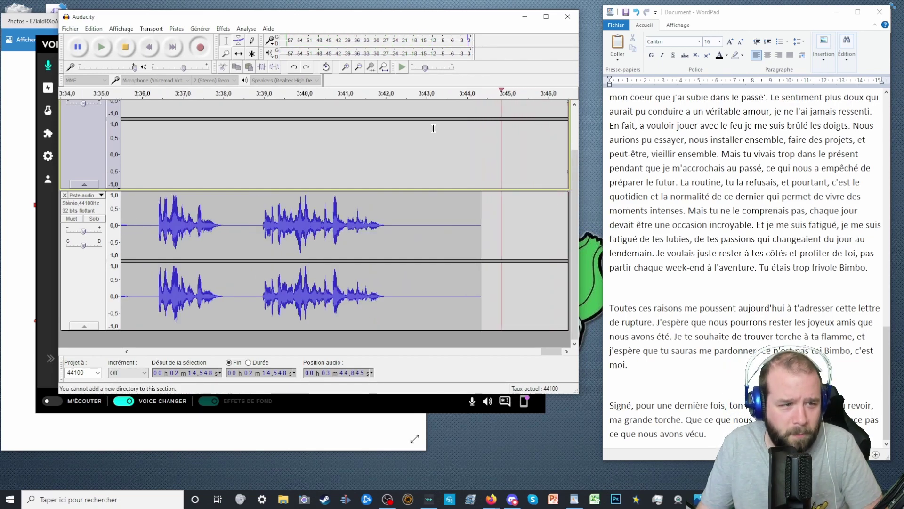
key(space)
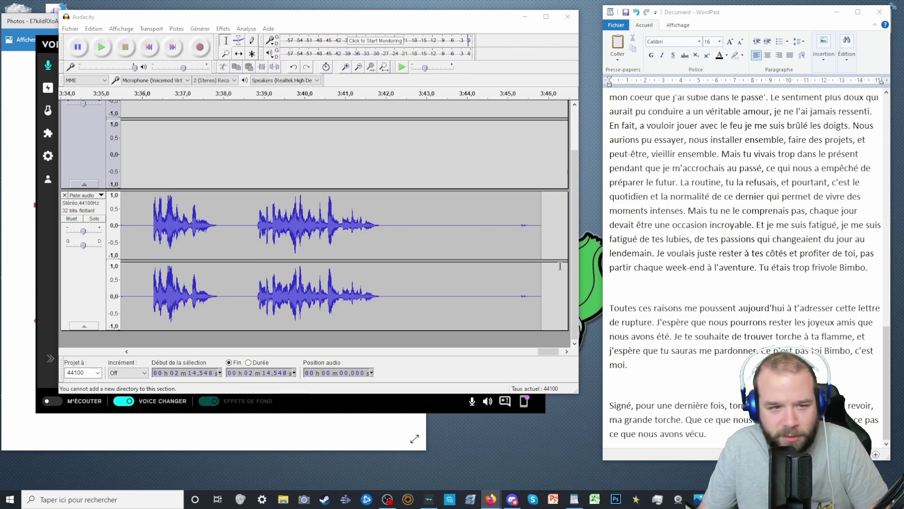
Export the finished recording to the Bureau folder as a 16-bit PCM WAV file named bimbo, leaving the metadata empty
click(70, 29)
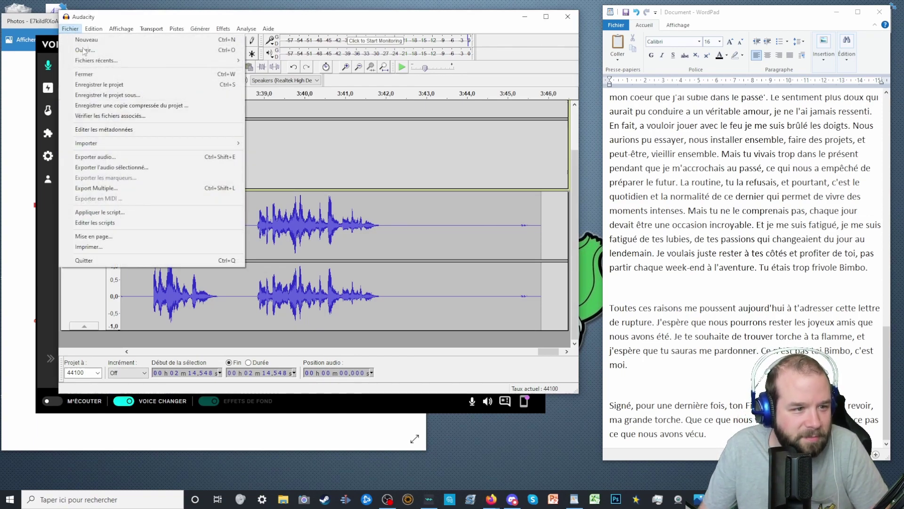
click(117, 157)
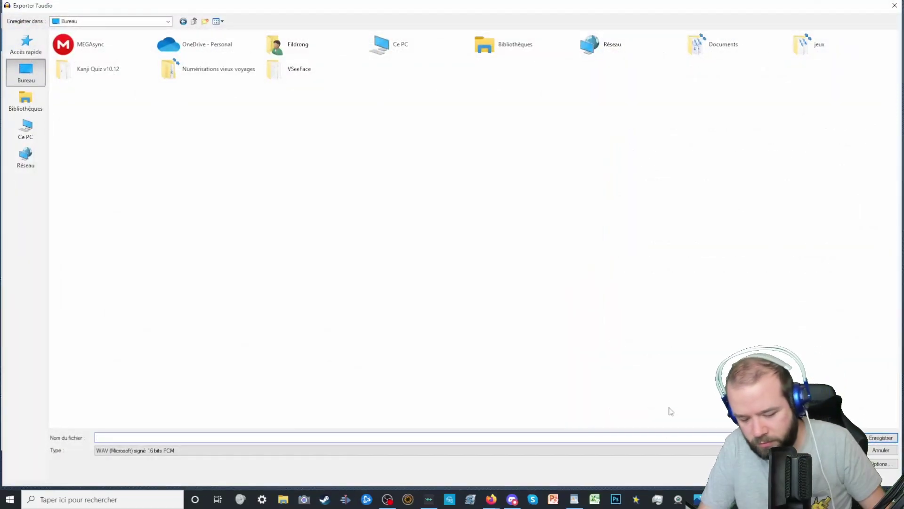
text(Test)
key(Return)
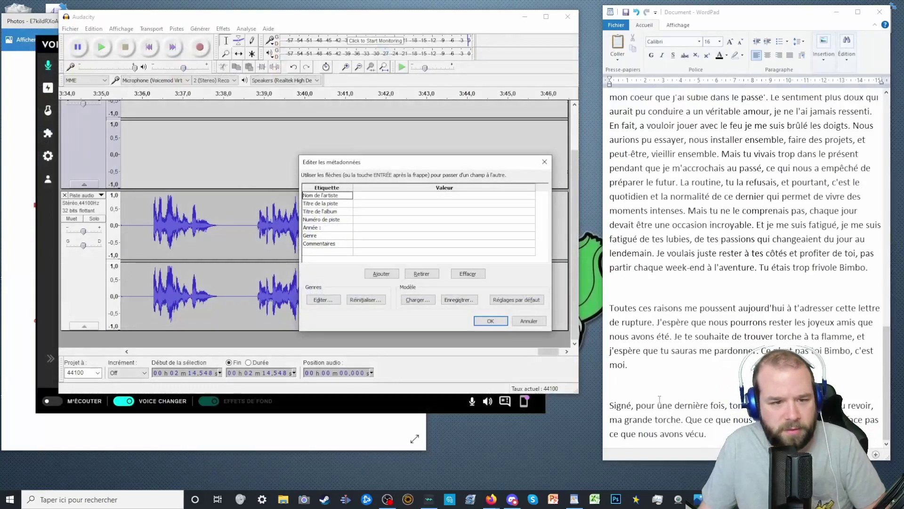
click(502, 323)
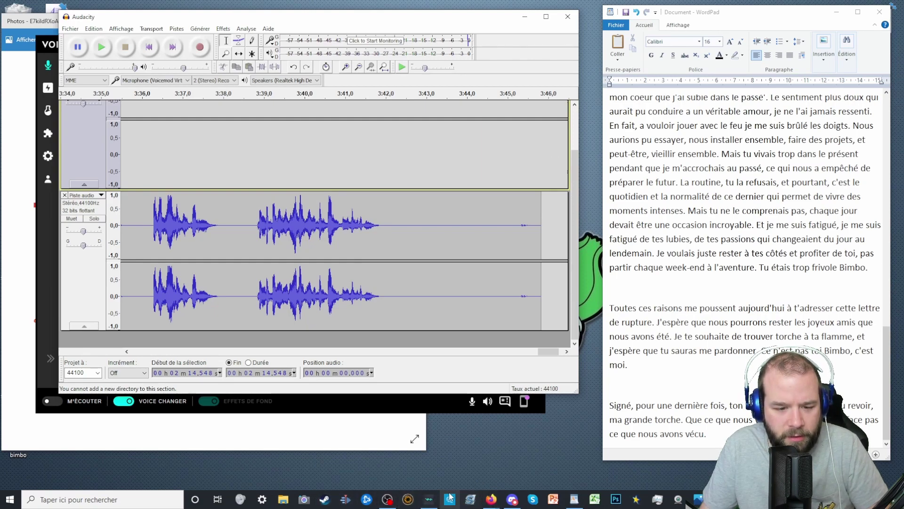
Launch the Kdenlive video editor and close the Voicemod window
click(346, 499)
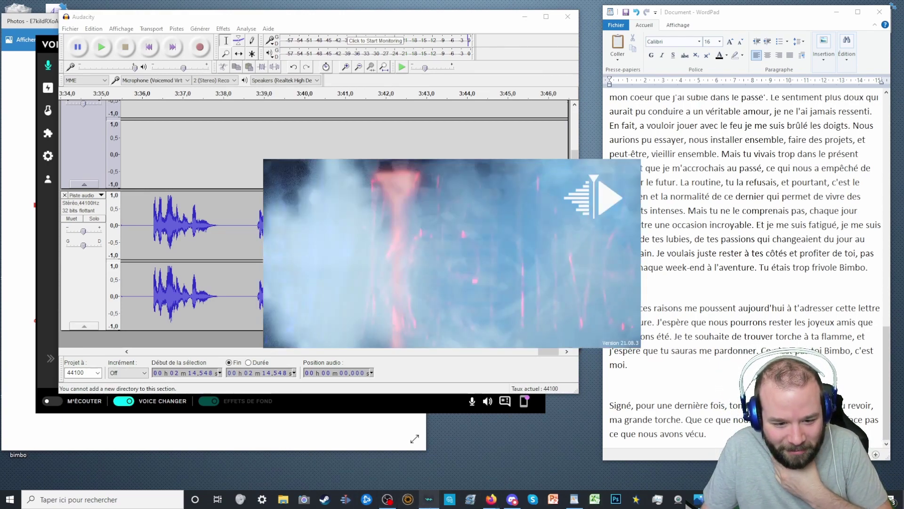
click(428, 499)
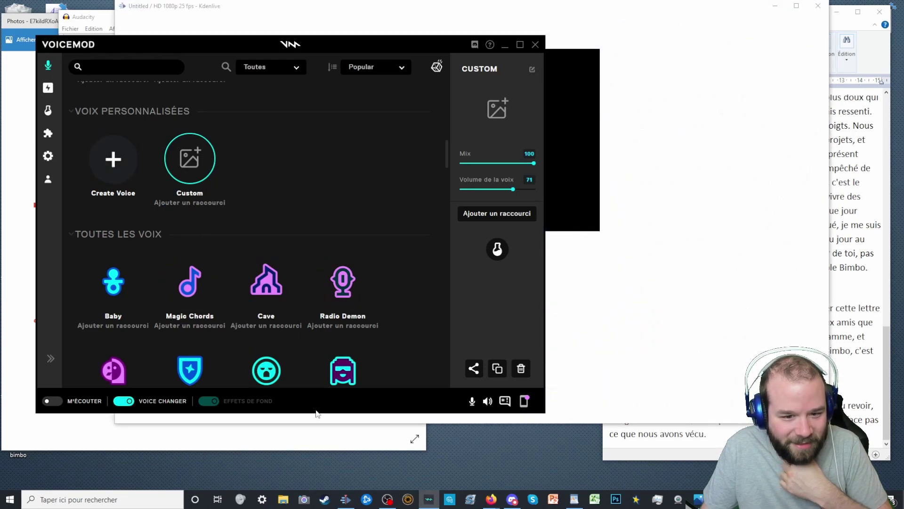
key(ctrl+shift+alt+v)
click(536, 44)
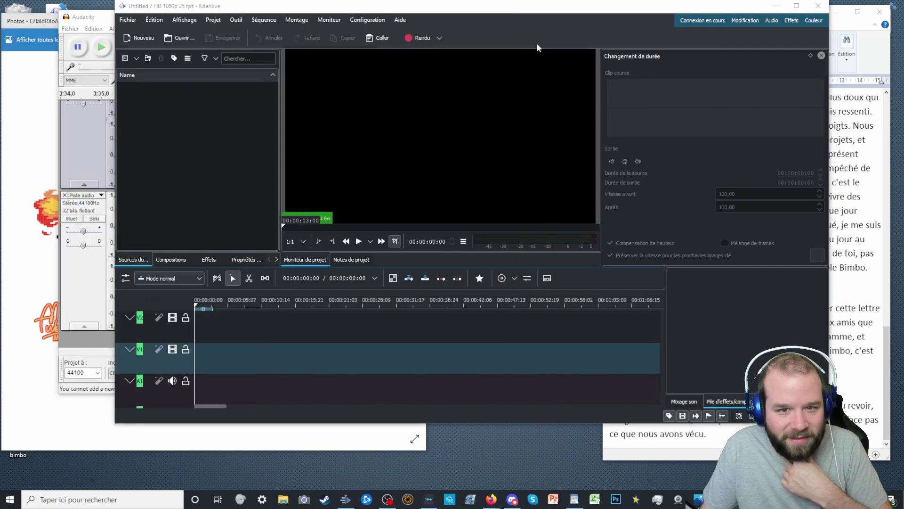
Import bimbo.wav from the Bureau folder into the Kdenlive project and place it at the start of audio track A1
click(279, 499)
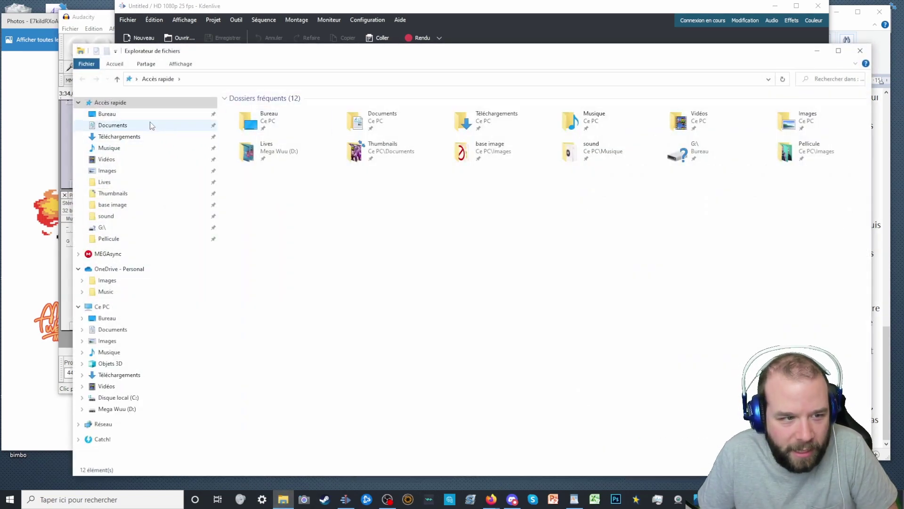
click(151, 126)
click(142, 114)
drag(339, 50, 903, 30)
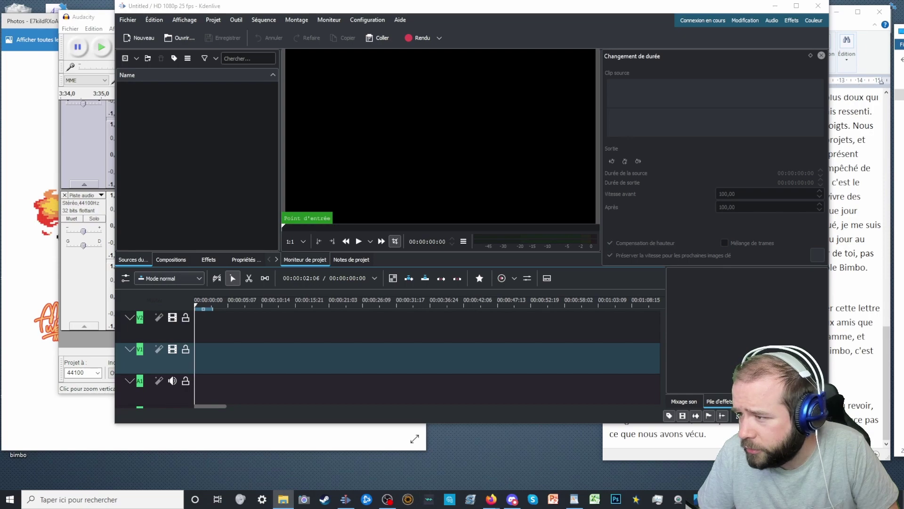
drag(900, 219, 207, 334)
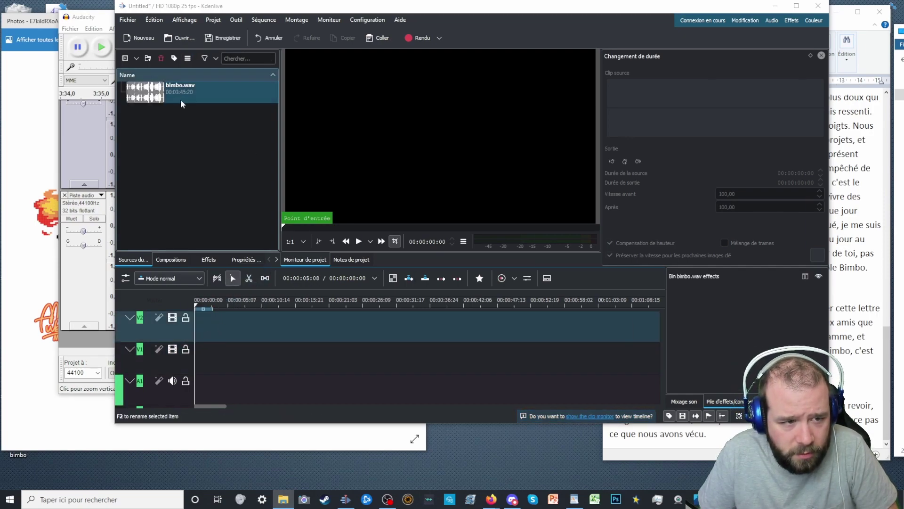
drag(181, 103, 203, 365)
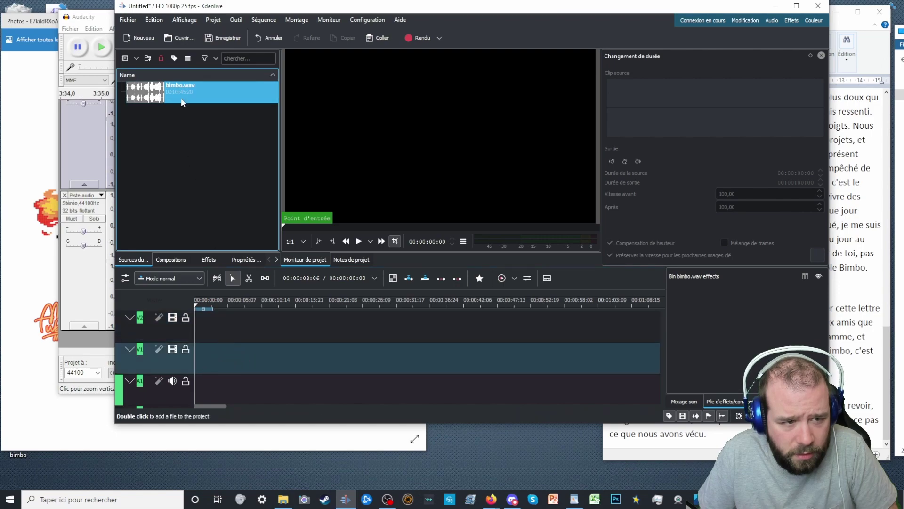
drag(181, 97, 198, 383)
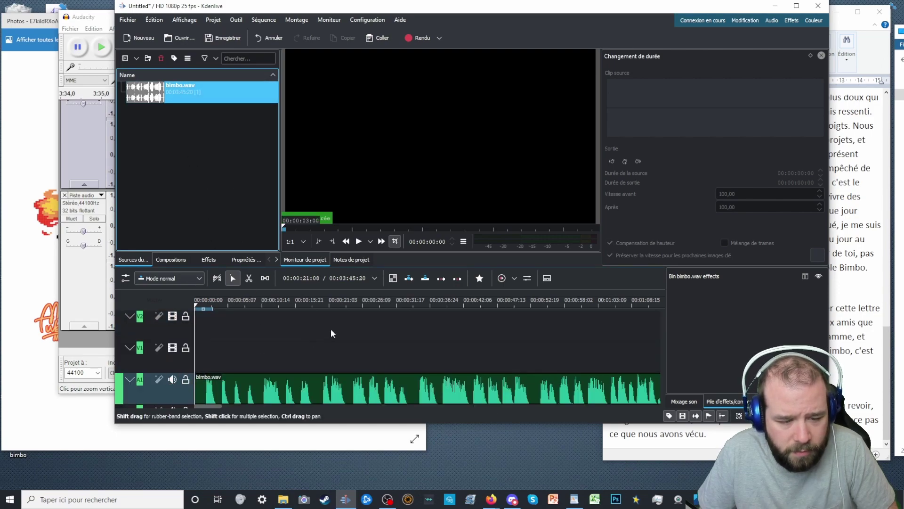
Trim the silent tail of the bimbo.wav clip so that it ends at about 00:03:43:14
scroll(331, 330, down, 5)
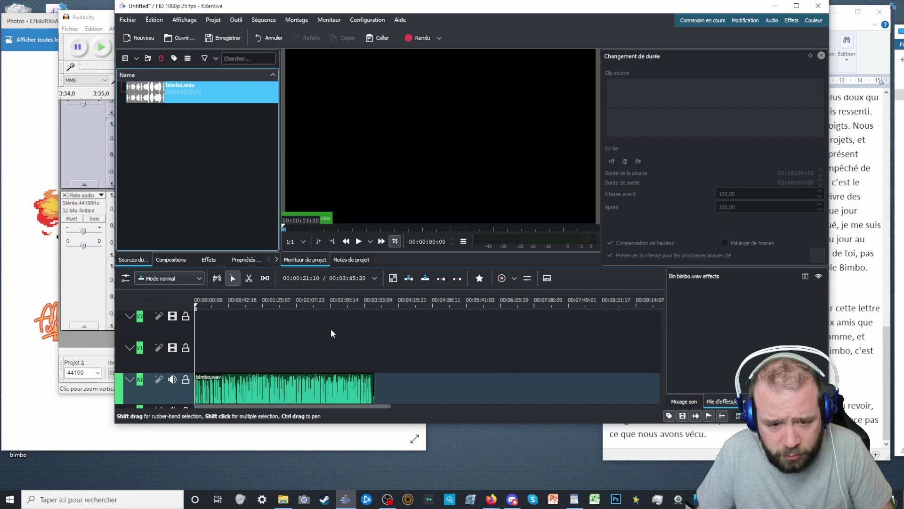
scroll(332, 333, up, 2)
scroll(332, 333, down, 1)
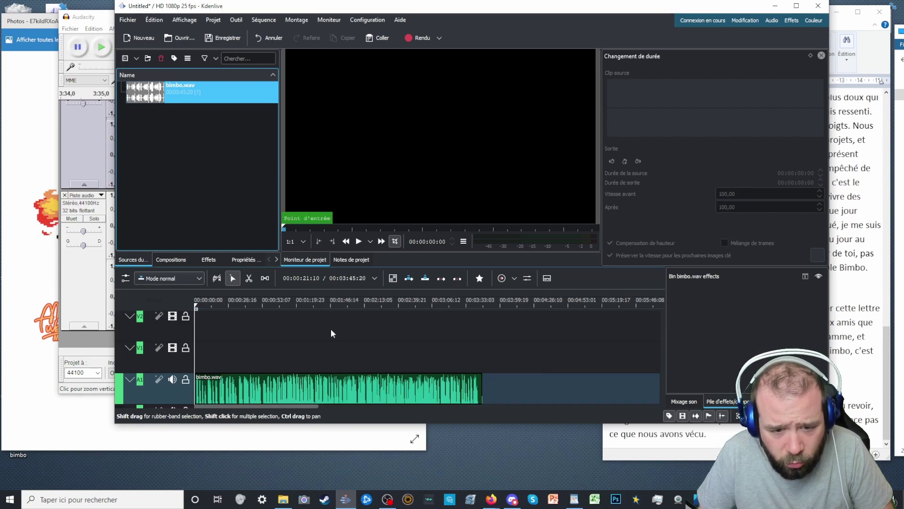
click(469, 363)
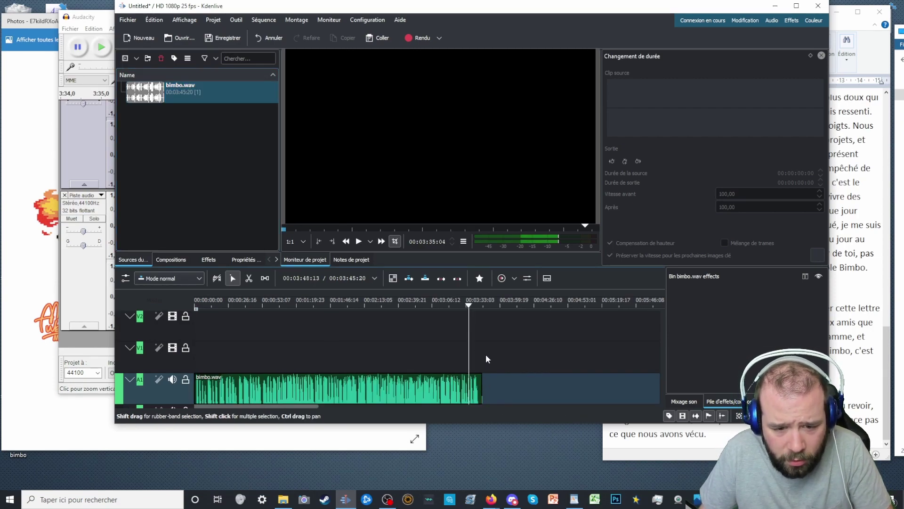
scroll(485, 354, up, 2)
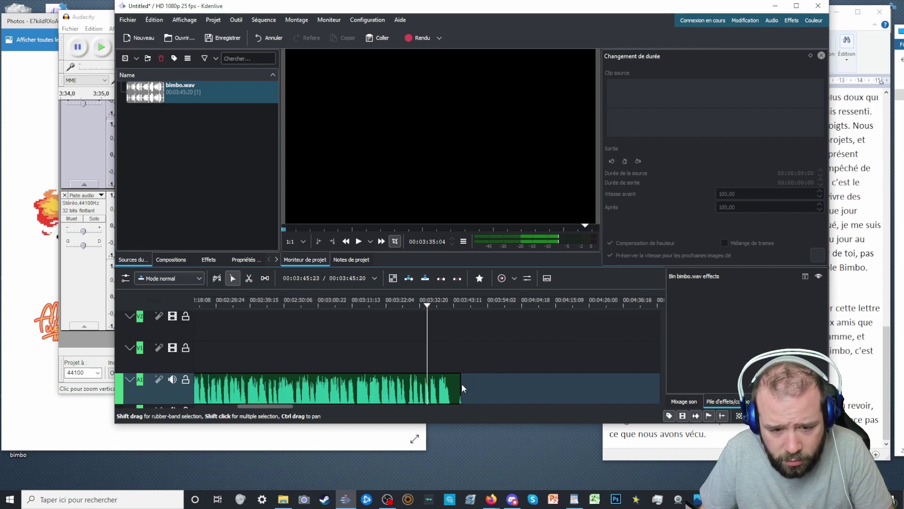
drag(462, 383, 454, 383)
drag(451, 450, 451, 451)
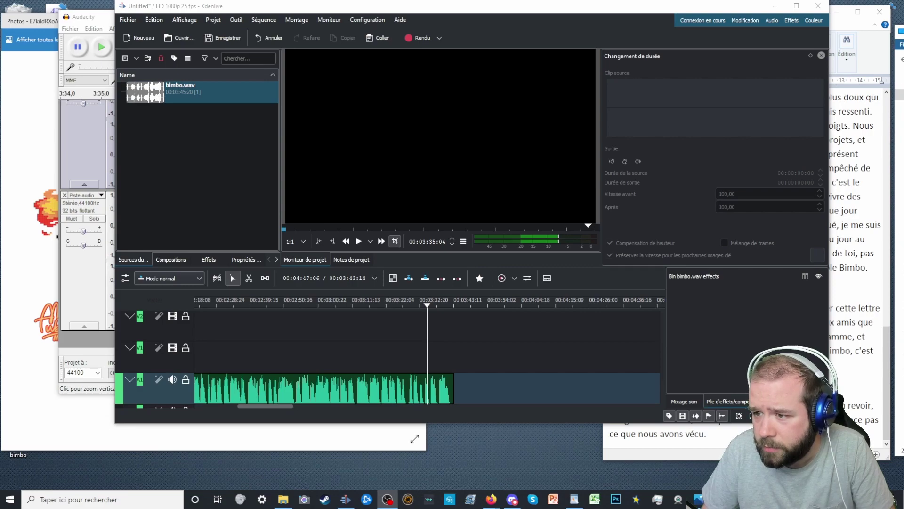
Play back the opening of the bimbo.wav narration, stop it, and return the playhead near the start of the timeline
scroll(331, 358, left, 5)
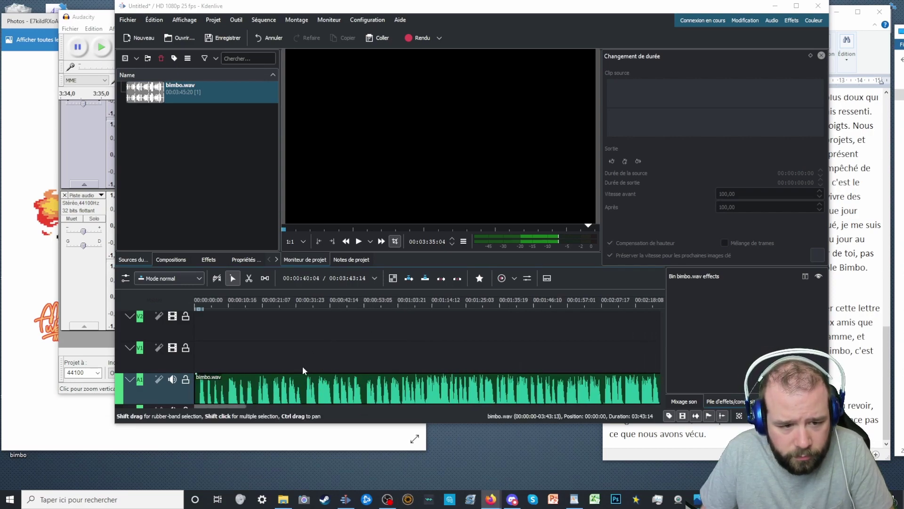
click(198, 353)
key(space)
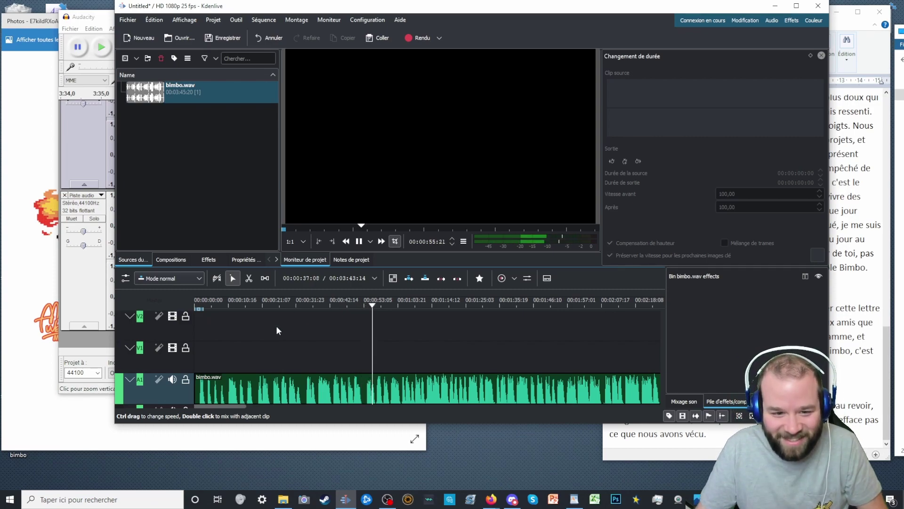
key(space)
click(245, 350)
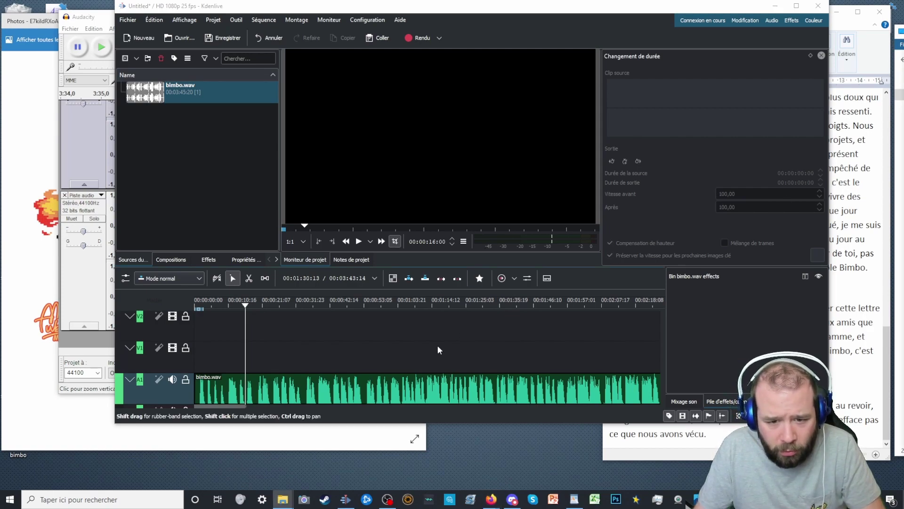
click(199, 345)
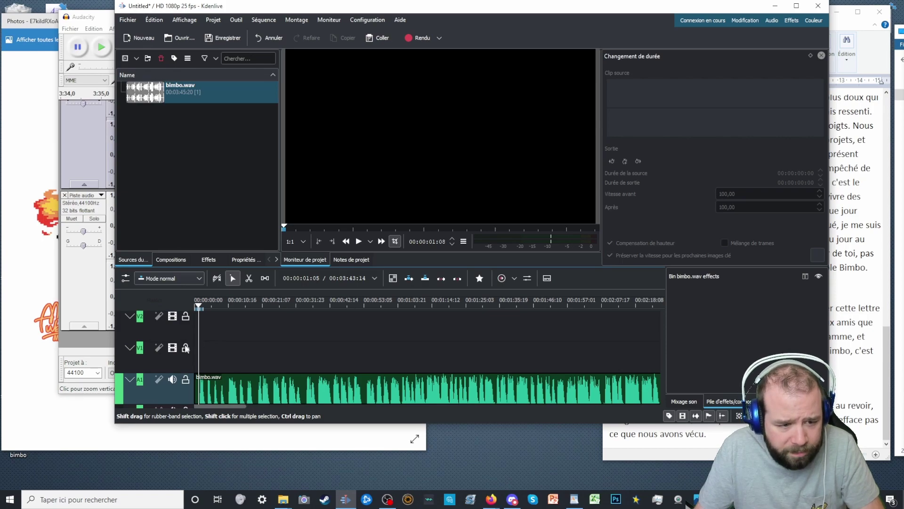
Add the Xenoblade Chronicles OST Main Theme MP3 at the start of audio track A2 and compare its end with the narration's
scroll(210, 387, down, 1)
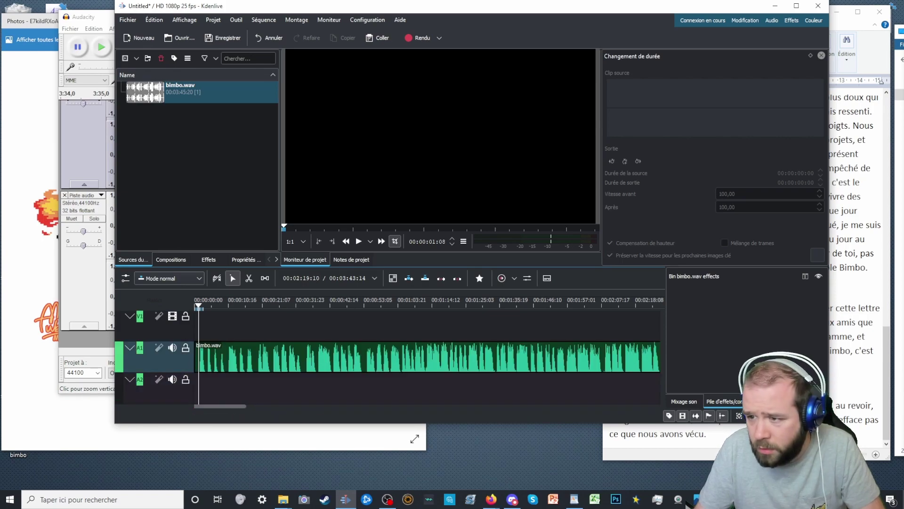
mouse_move(211, 387)
mouse_down()
mouse_move(179, 412)
mouse_move(215, 387)
mouse_up()
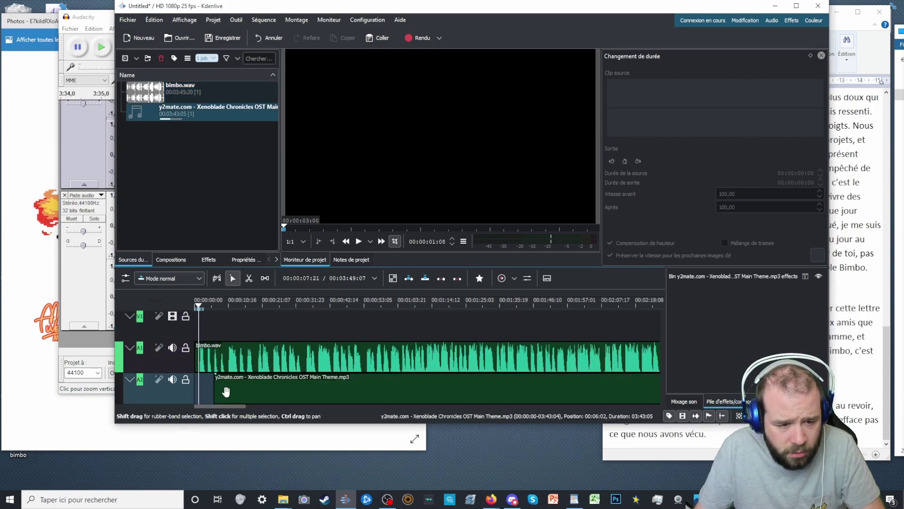
drag(288, 392, 232, 387)
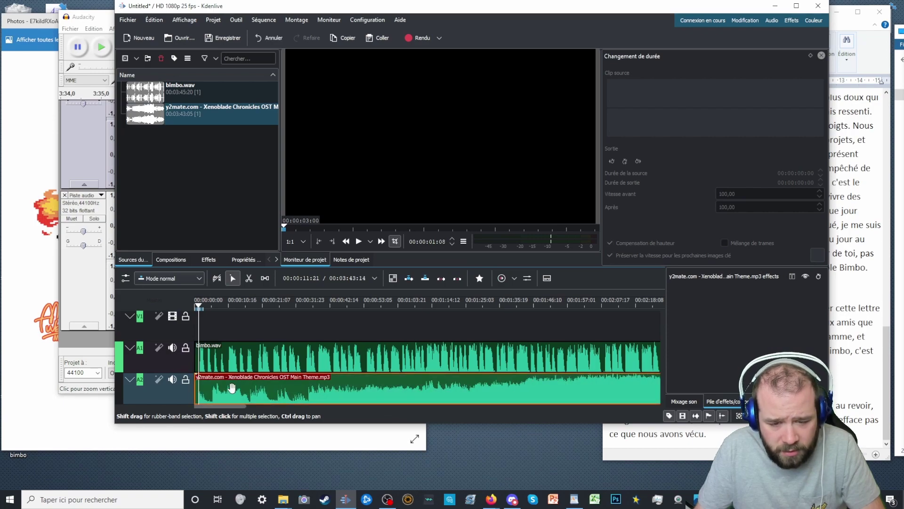
scroll(232, 387, down, 2)
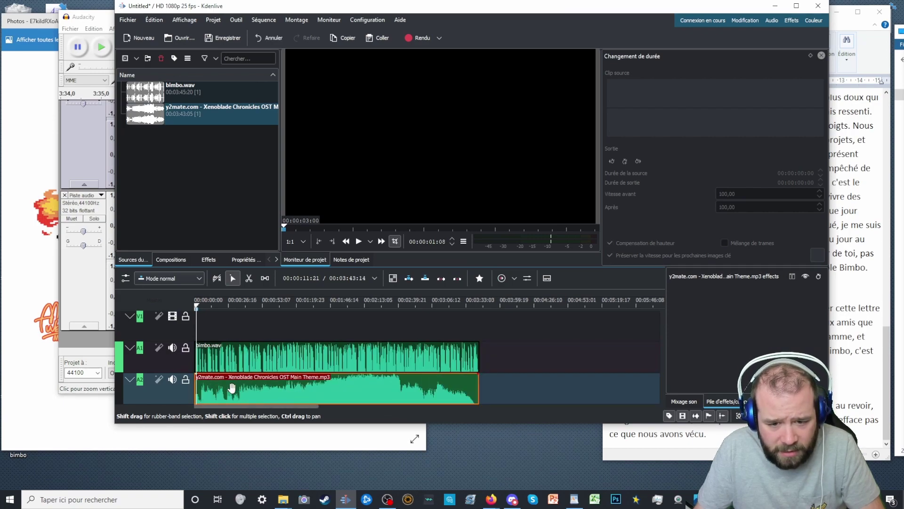
click(468, 325)
scroll(466, 323, up, 3)
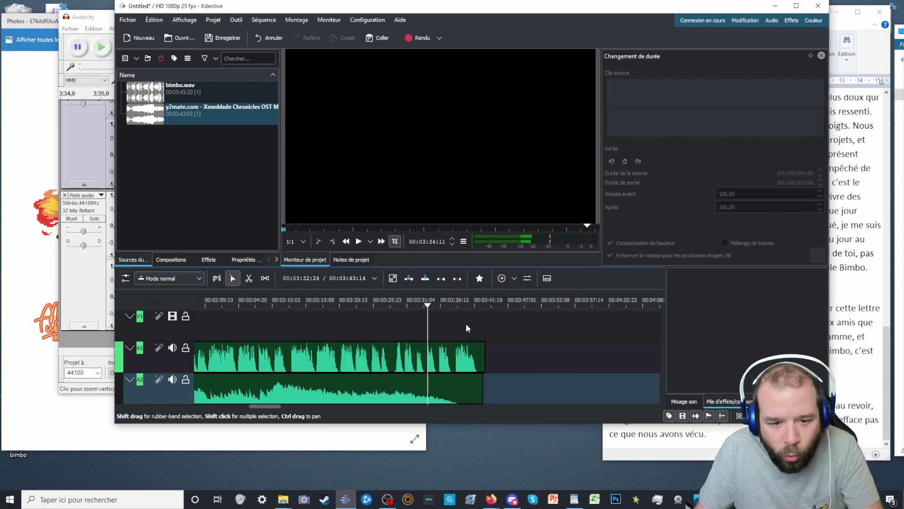
scroll(467, 328, down, 6)
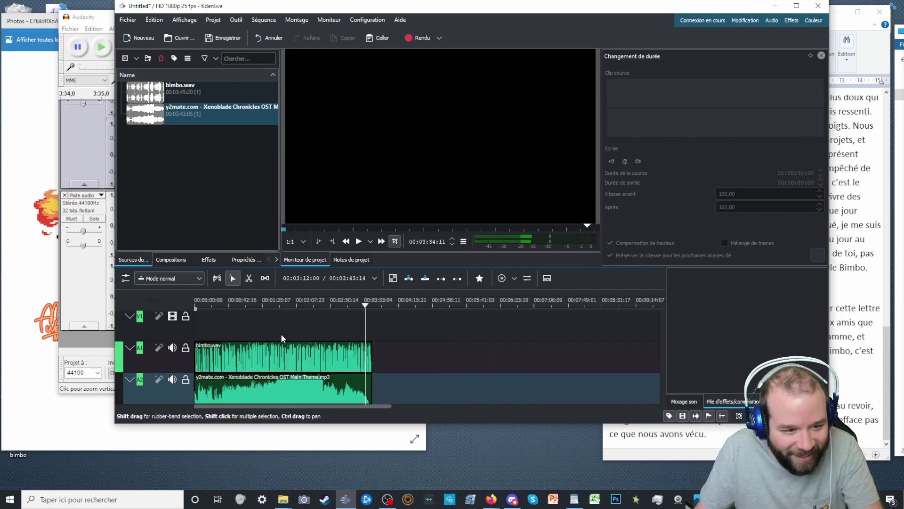
Preview both clips from the start and trim the quiet opening of the music clip, keeping it at the beginning of A2
click(203, 324)
drag(203, 321, 188, 326)
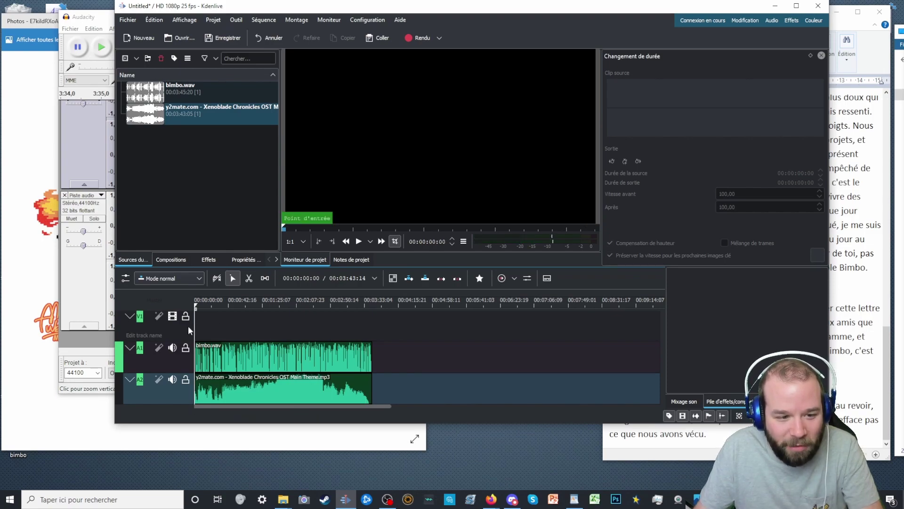
scroll(188, 326, up, 2)
scroll(188, 326, up, 5)
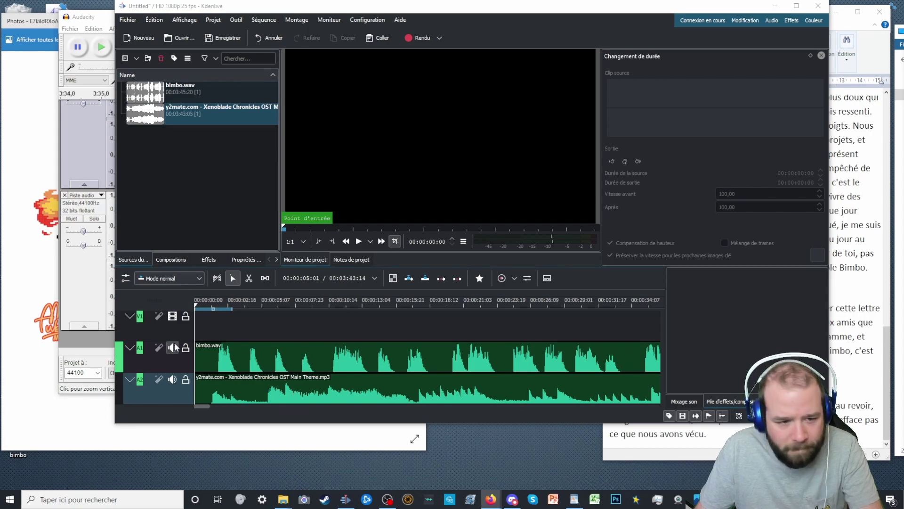
click(200, 329)
key(space)
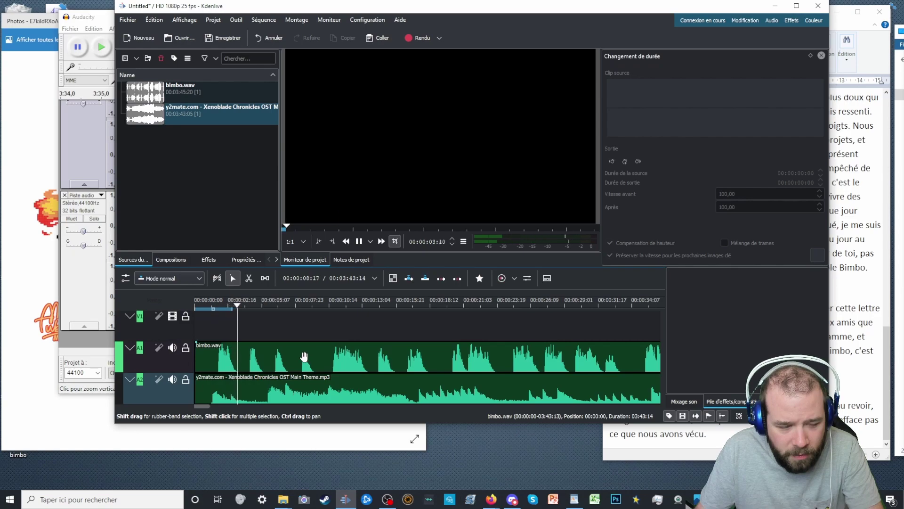
key(space)
mouse_move(197, 393)
mouse_down()
mouse_move(227, 386)
mouse_move(210, 385)
mouse_up()
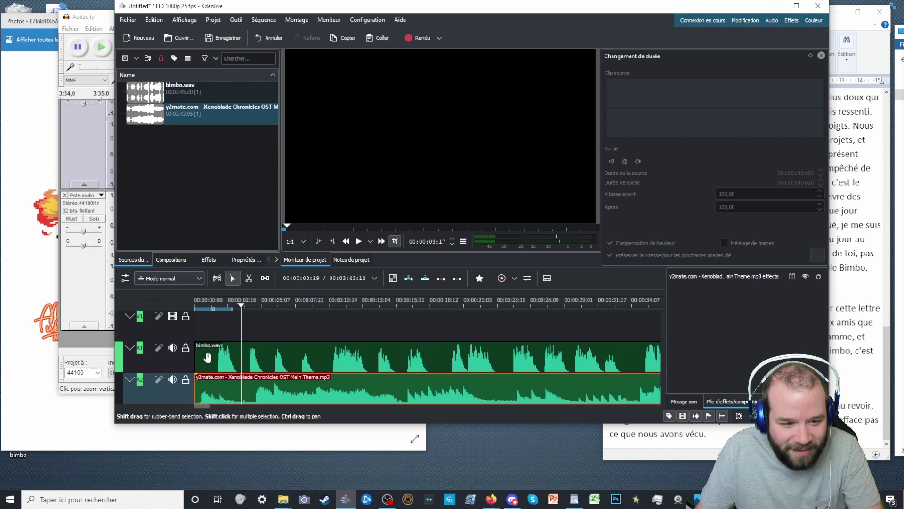
Shift the bimbo.wav narration on A1 to start at about 00:00:00:14, previewing the opening against the music
key(space)
click(196, 327)
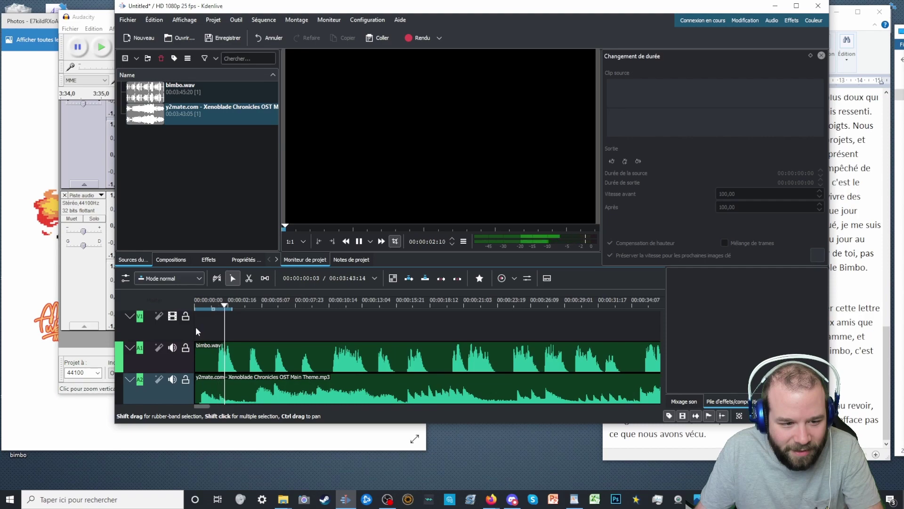
click(259, 359)
drag(260, 359, 273, 359)
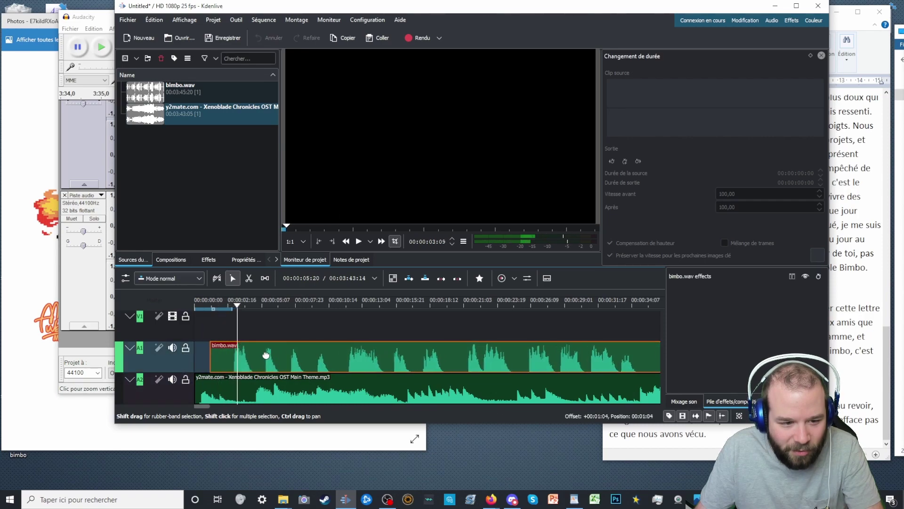
click(200, 334)
key(space)
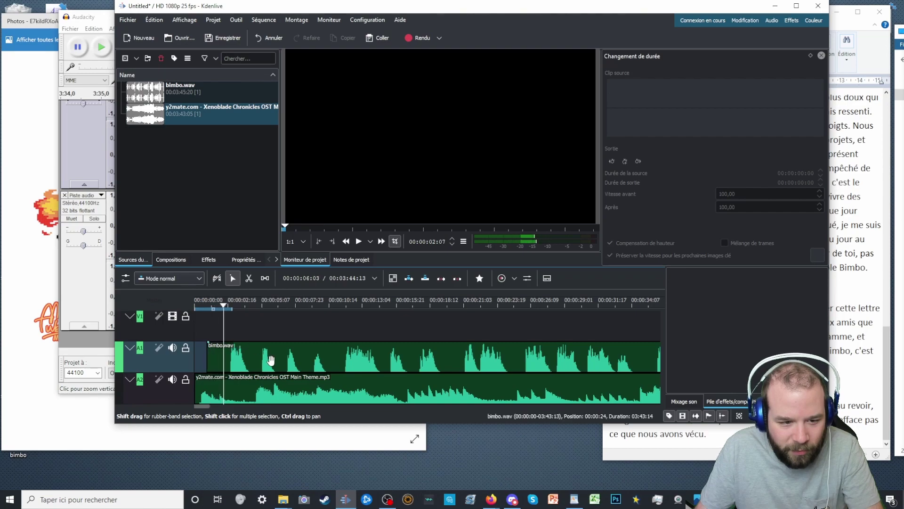
drag(276, 359, 262, 360)
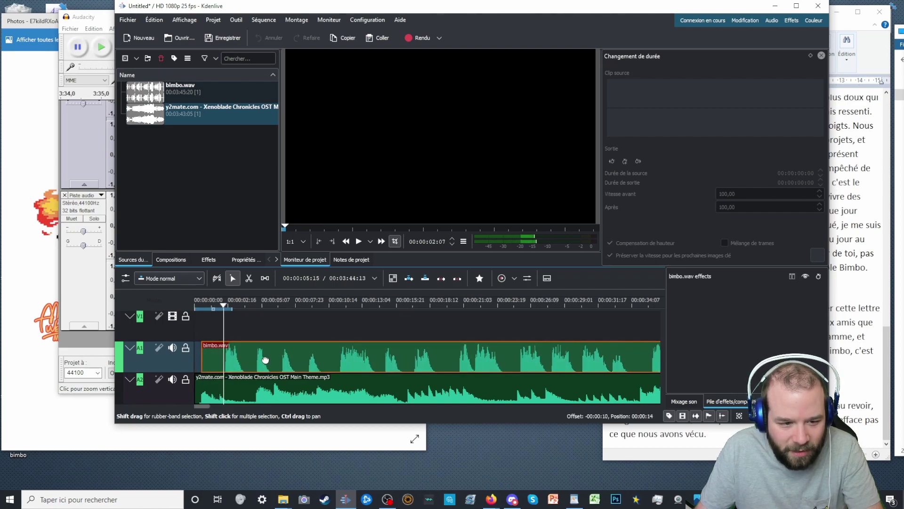
click(197, 332)
key(space)
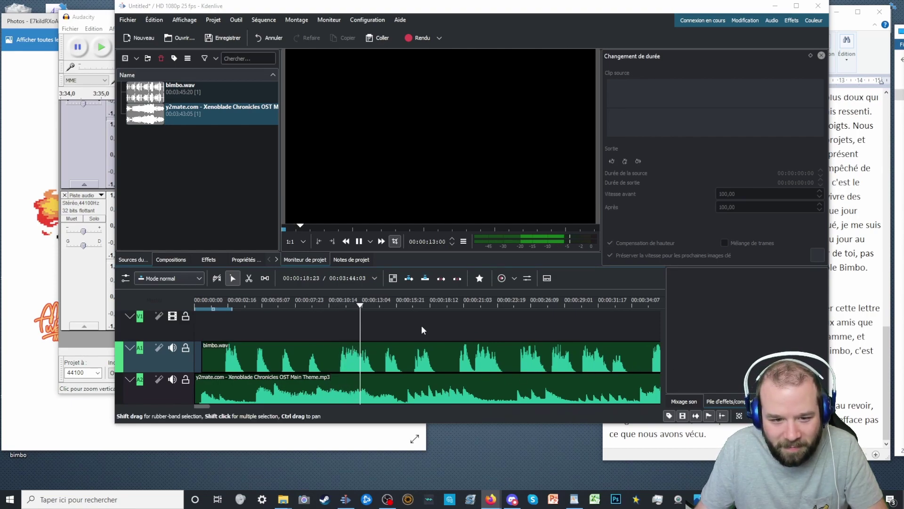
click(389, 324)
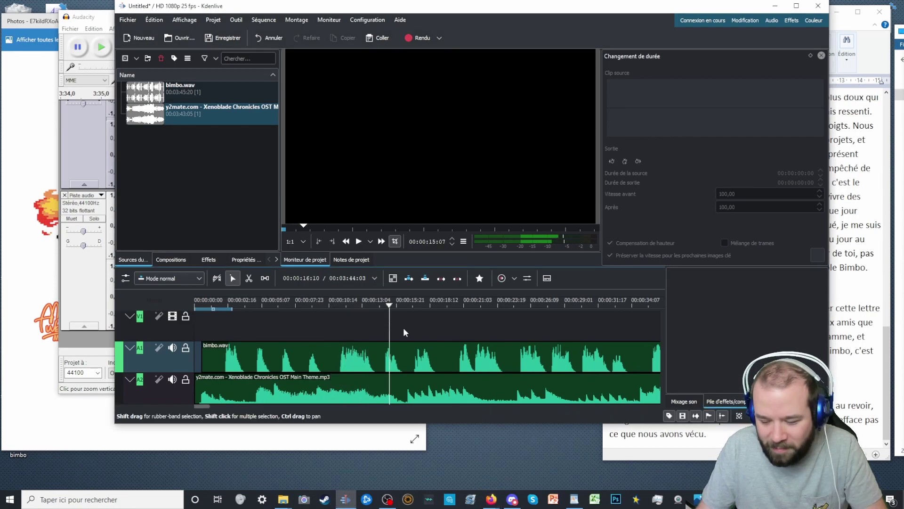
Play back the ending of both tracks and trim the end of bimbo.wav after a spoken passage, to a duration of 3:38:10
scroll(403, 327, down, 5)
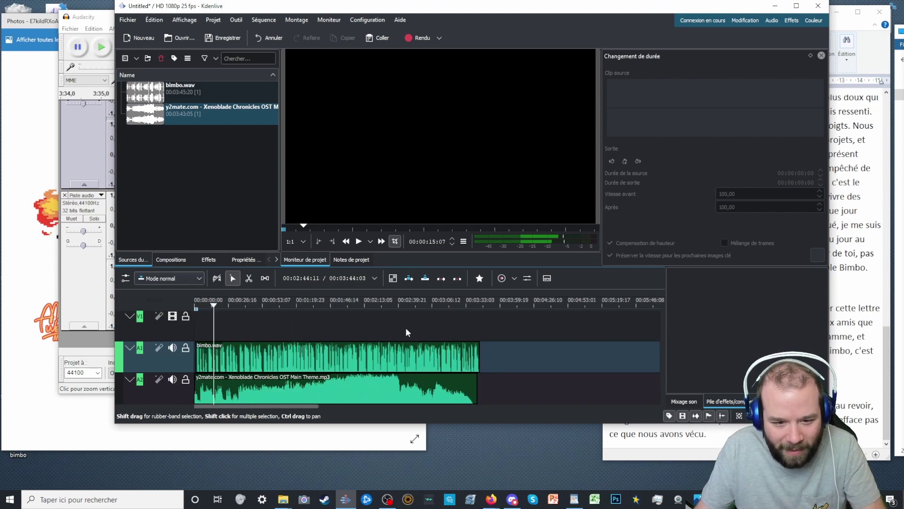
click(472, 330)
key(space)
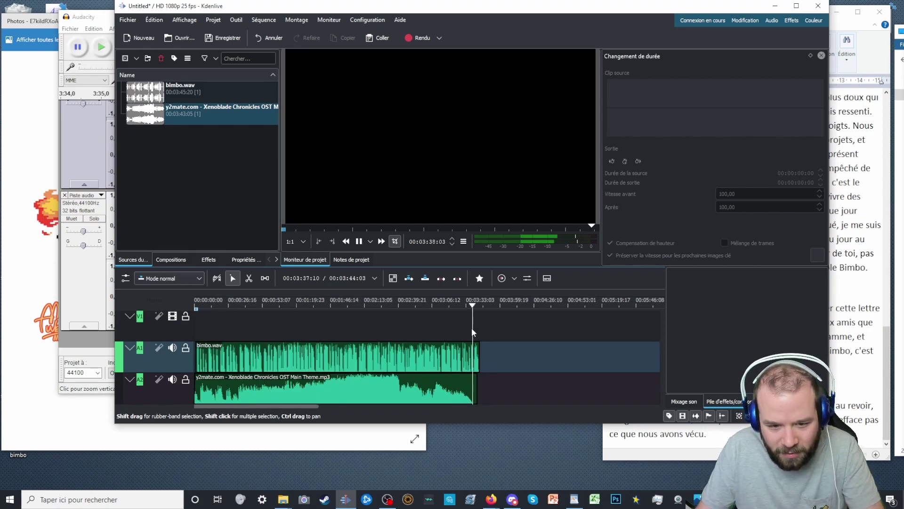
scroll(473, 331, up, 3)
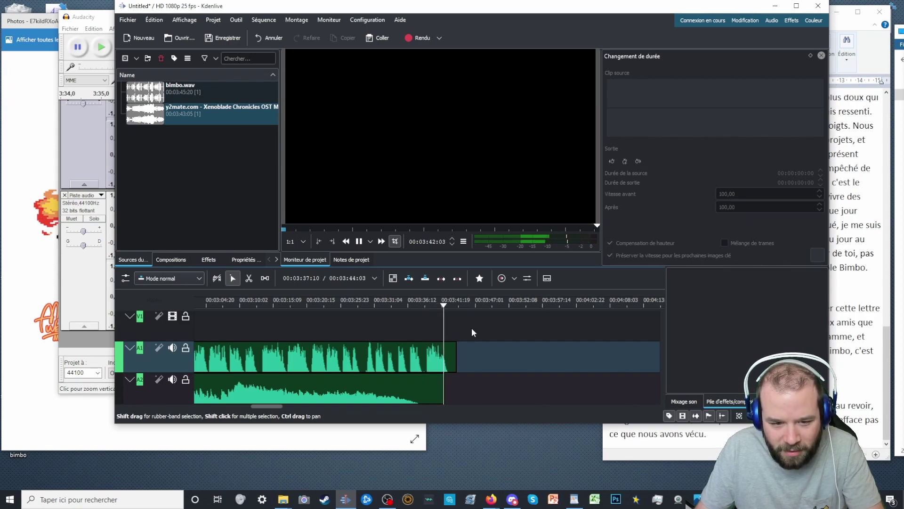
click(357, 333)
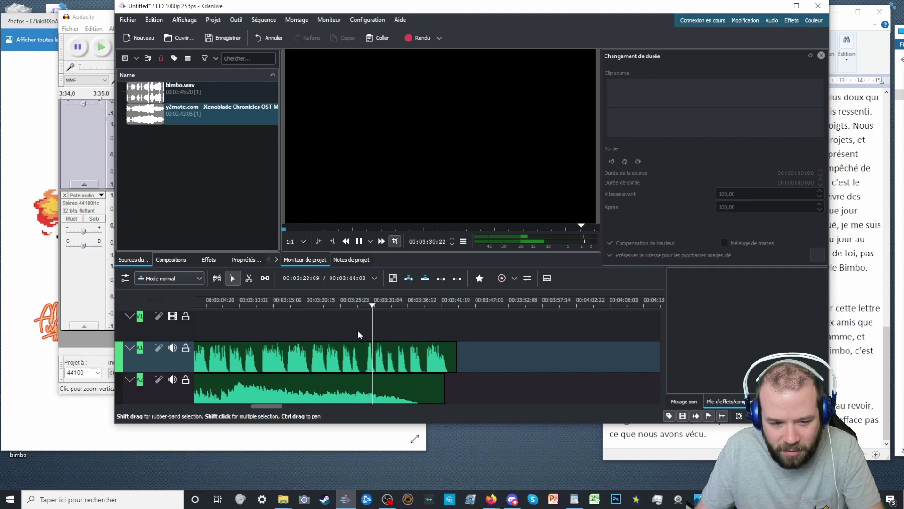
scroll(437, 381, up, 1)
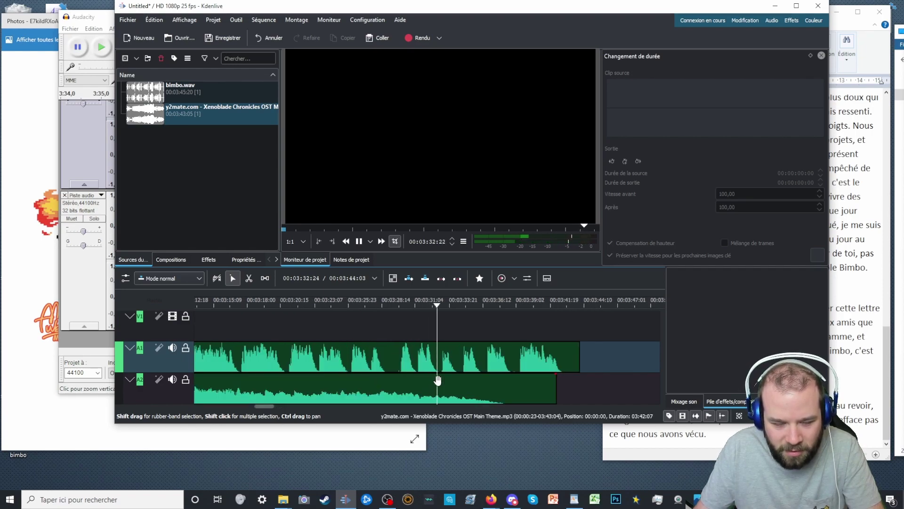
drag(579, 363, 517, 360)
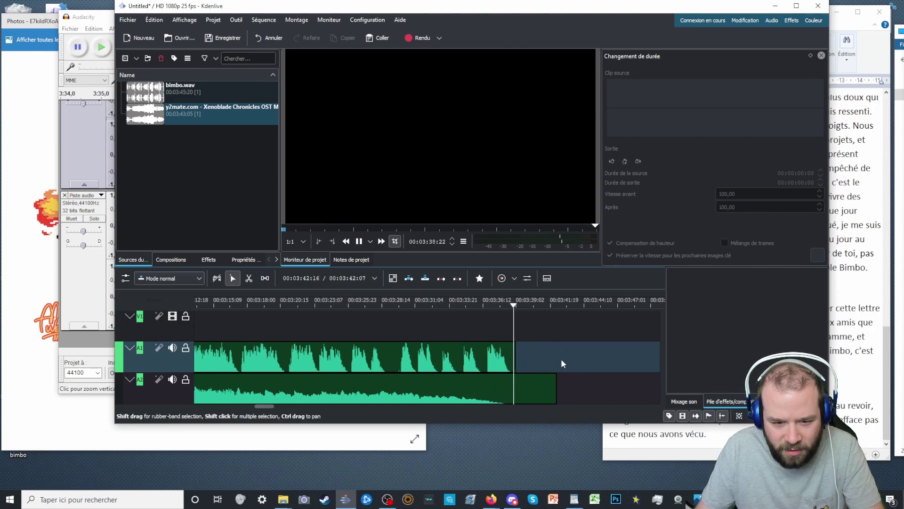
key(space)
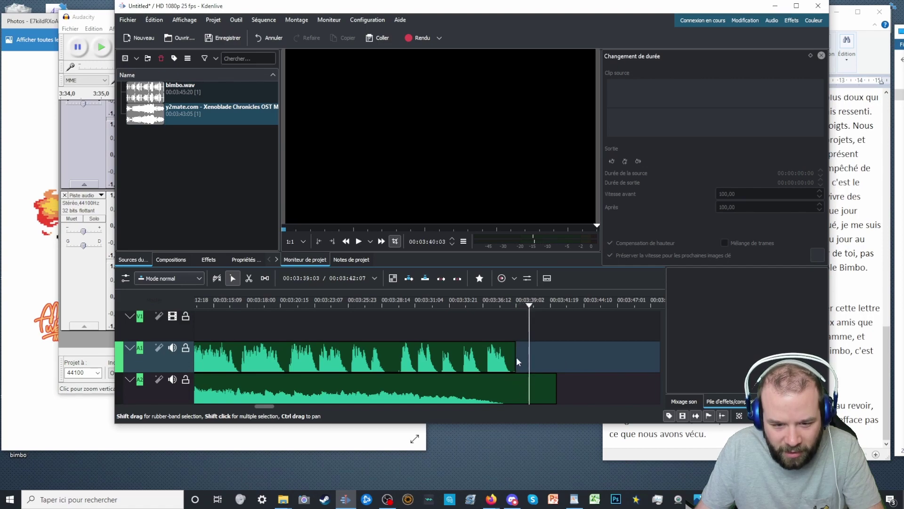
drag(516, 357, 515, 357)
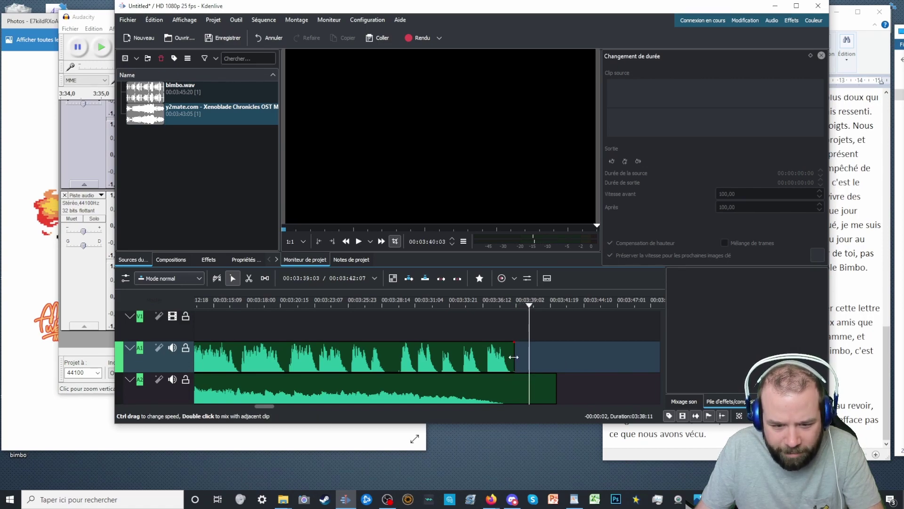
scroll(530, 359, up, 1)
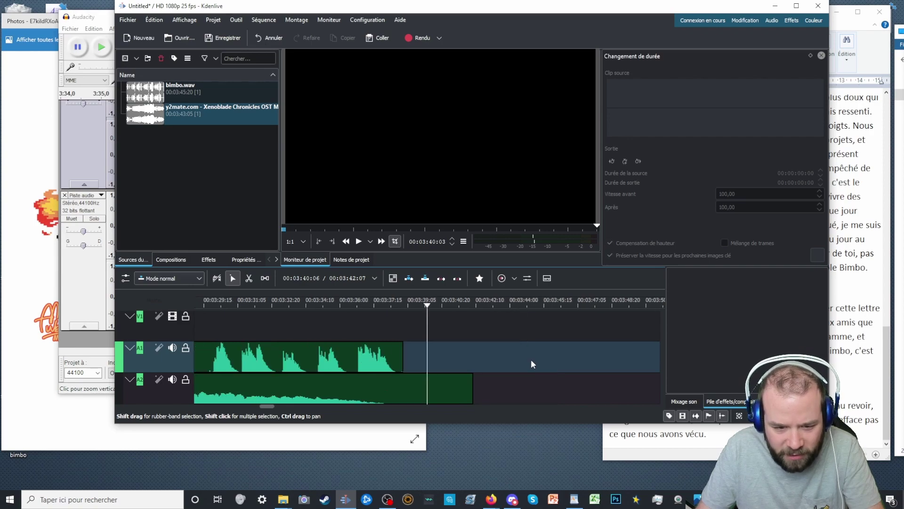
drag(403, 358, 402, 358)
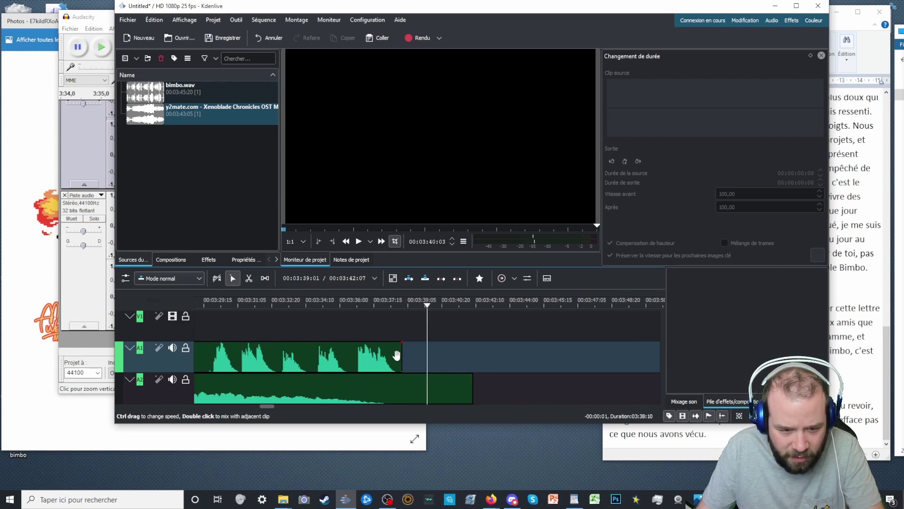
Trim the end of the music clip on A2 to a duration of 3:38:24, level with the narration's end
drag(471, 389, 411, 380)
scroll(412, 379, down, 1)
scroll(412, 379, down, 5)
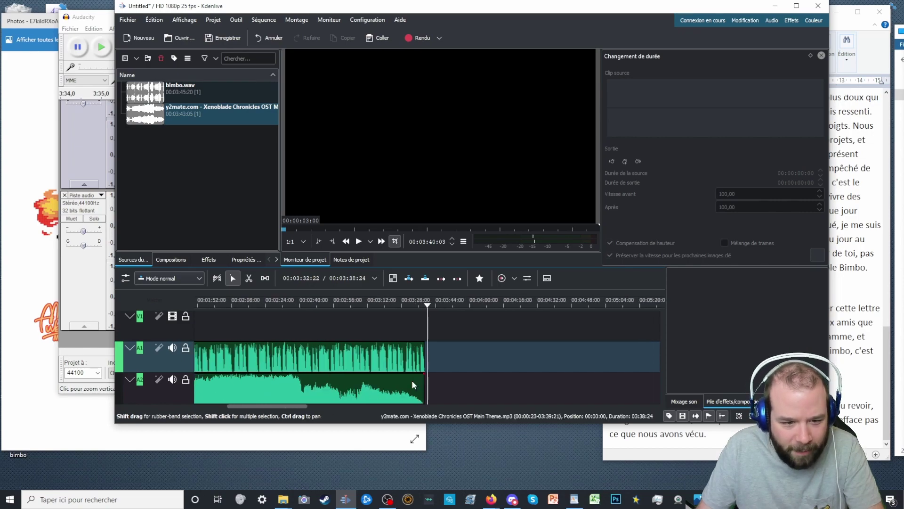
Save the project on the desktop as bimbo
key(ctrl+s)
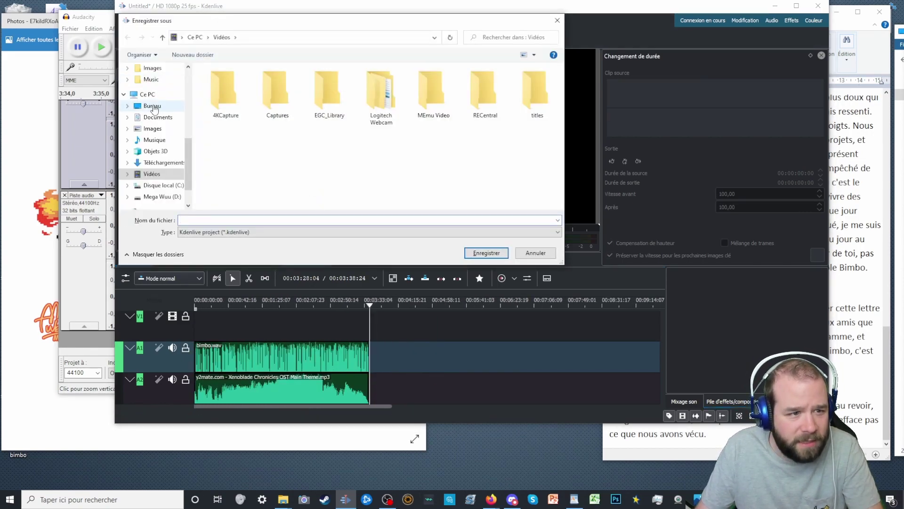
click(201, 219)
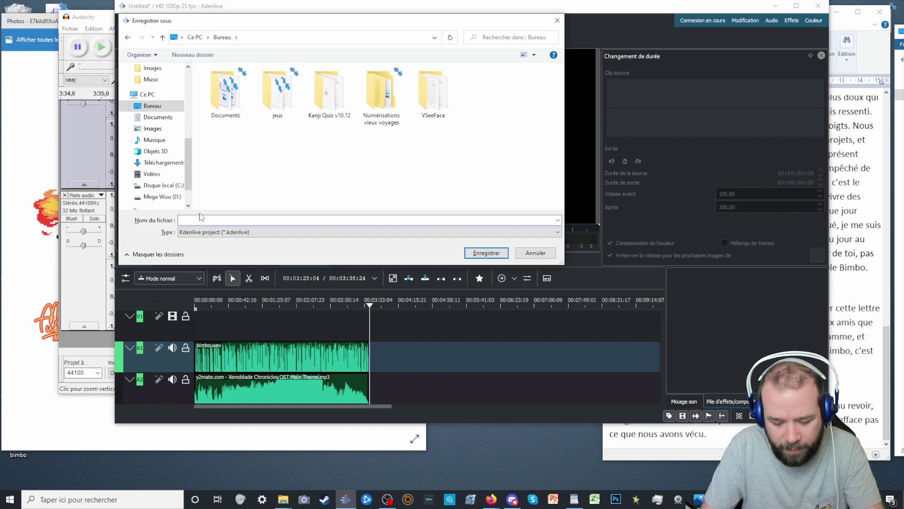
text(bimbo)
key(Return)
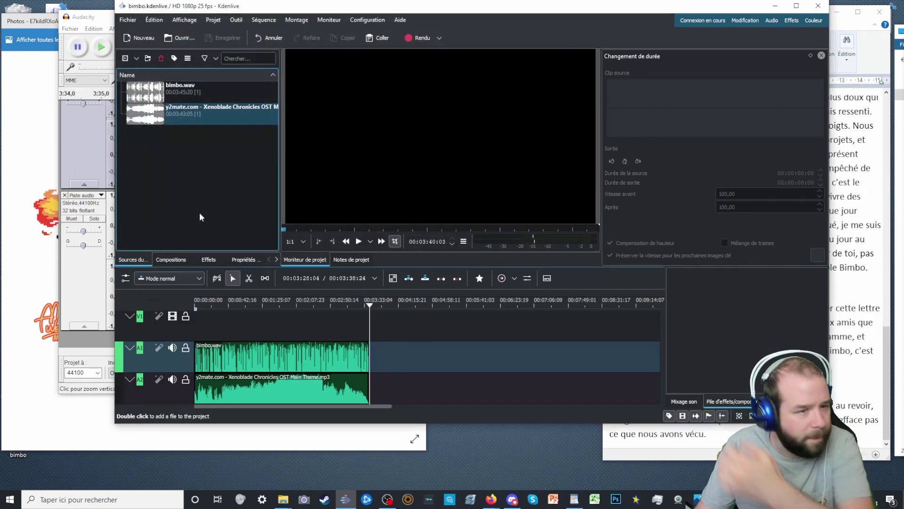
click(220, 332)
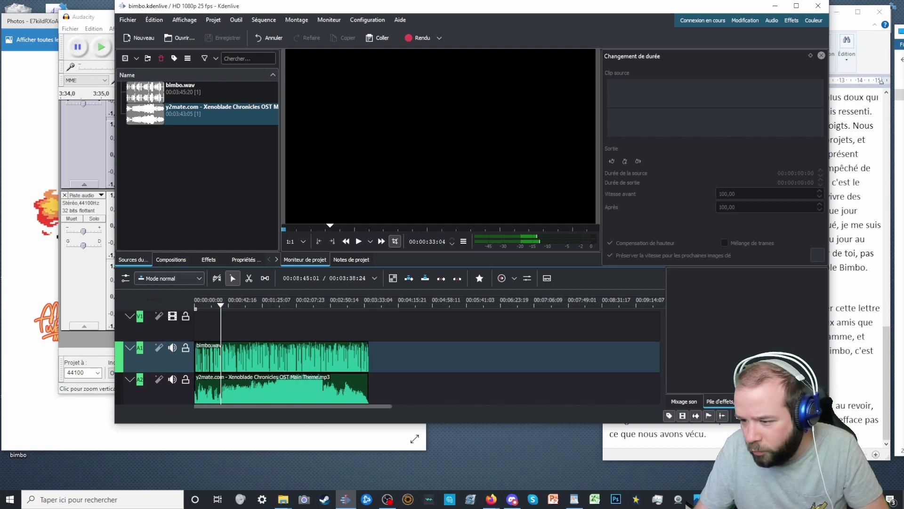
key(alt+Tab)
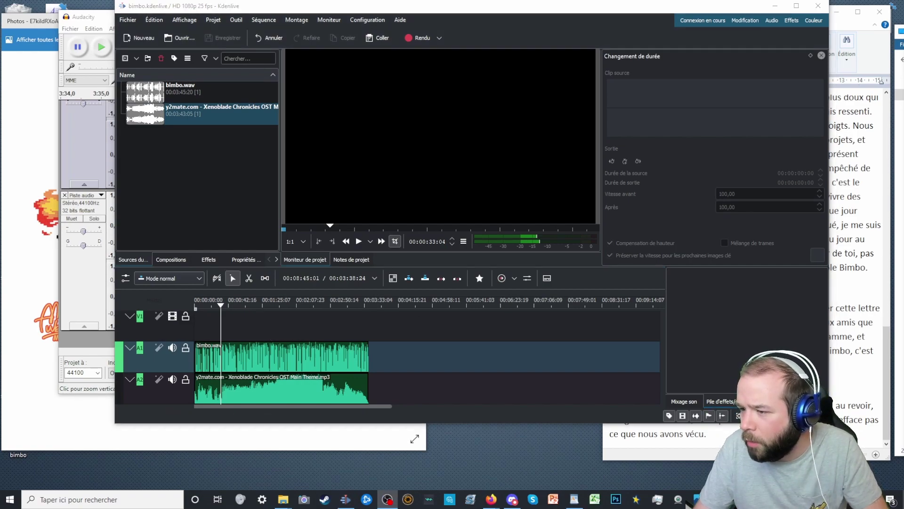
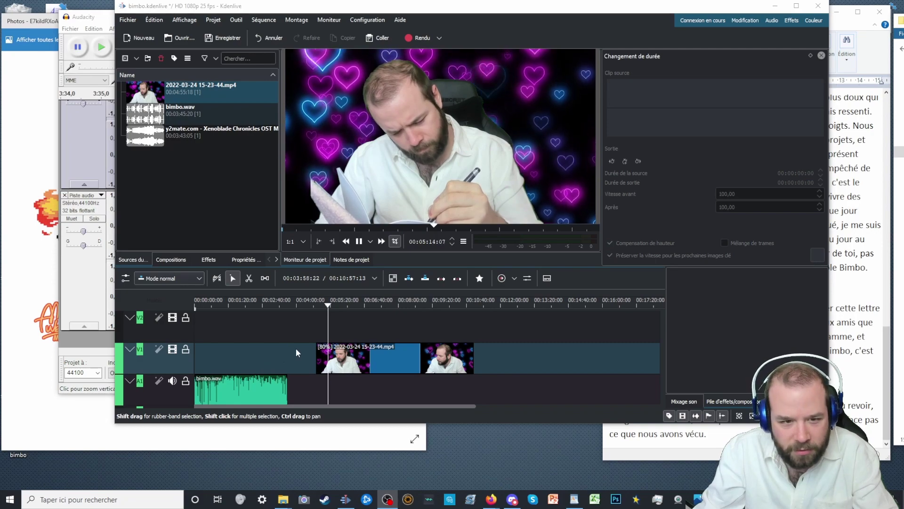
click(316, 327)
scroll(338, 333, up, 1)
scroll(338, 334, up, 1)
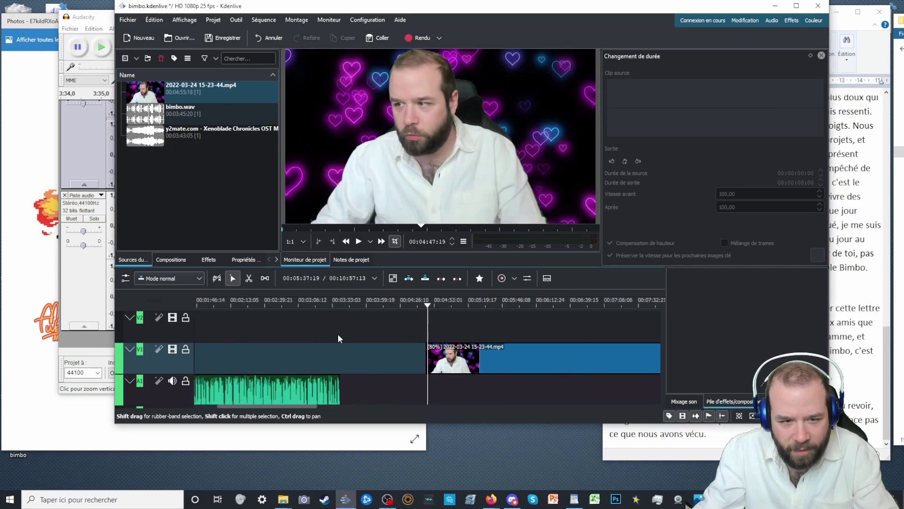
drag(434, 332, 436, 338)
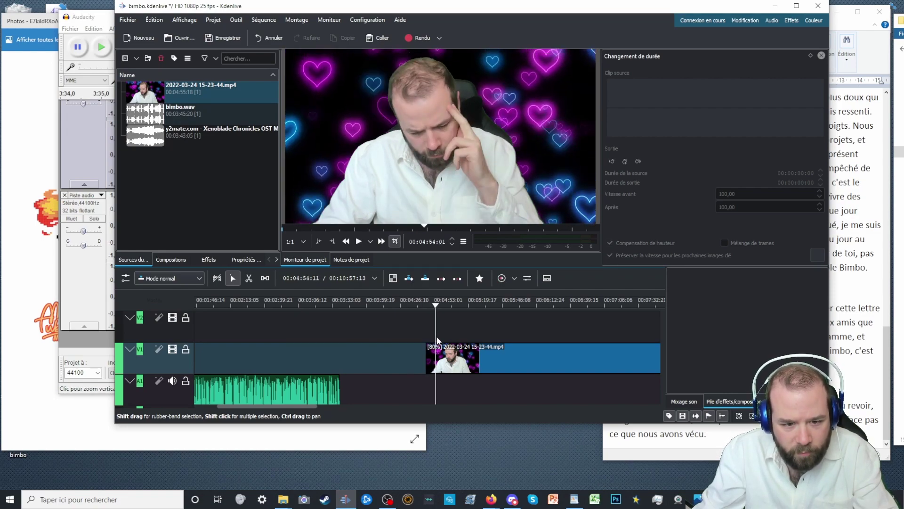
click(438, 355)
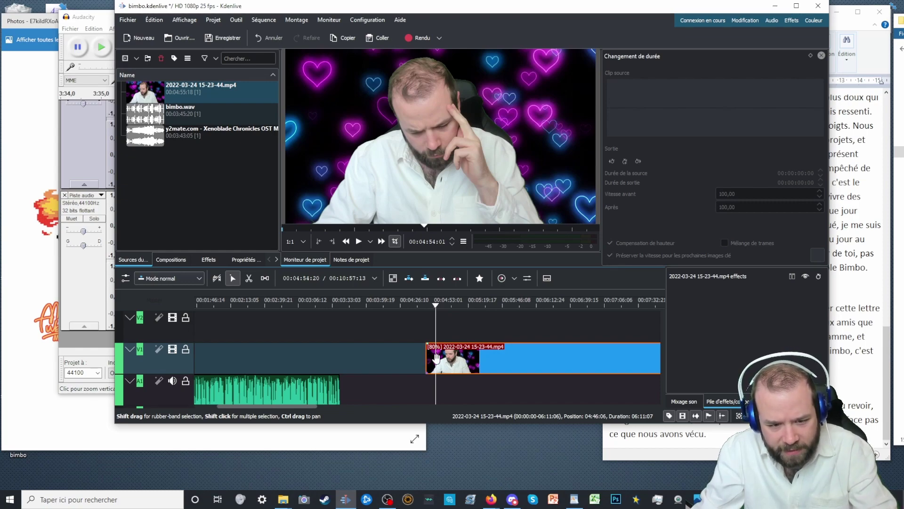
key(parenleft)
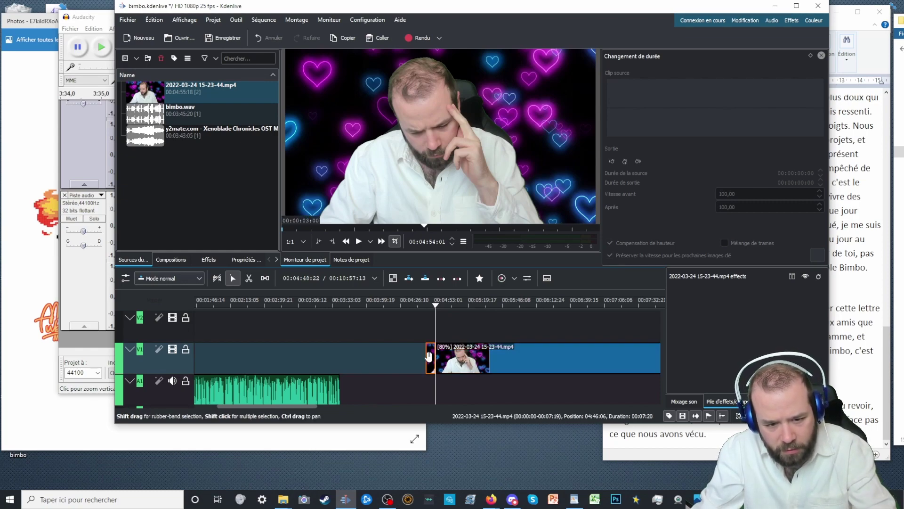
Split the remaining video clip at 00:05:16:16 and move the piece before the cut earlier on V1
drag(447, 338, 470, 342)
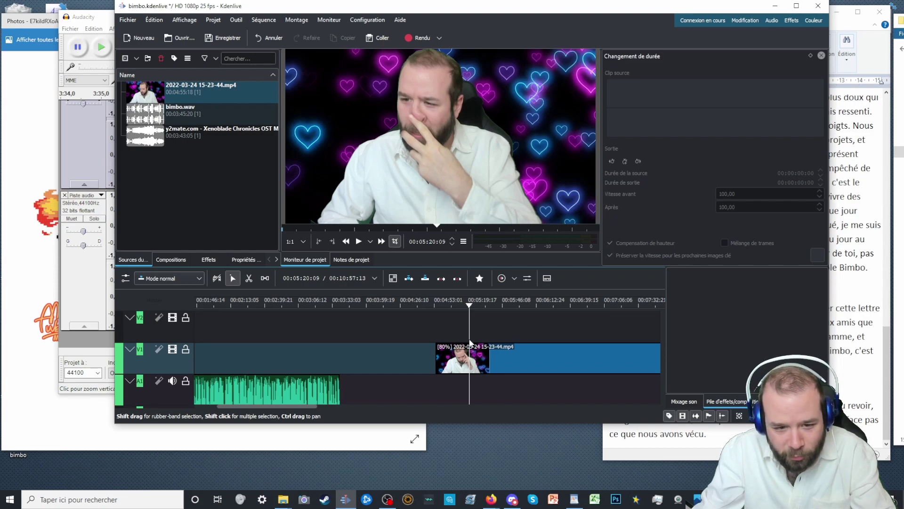
drag(470, 343, 466, 343)
click(465, 354)
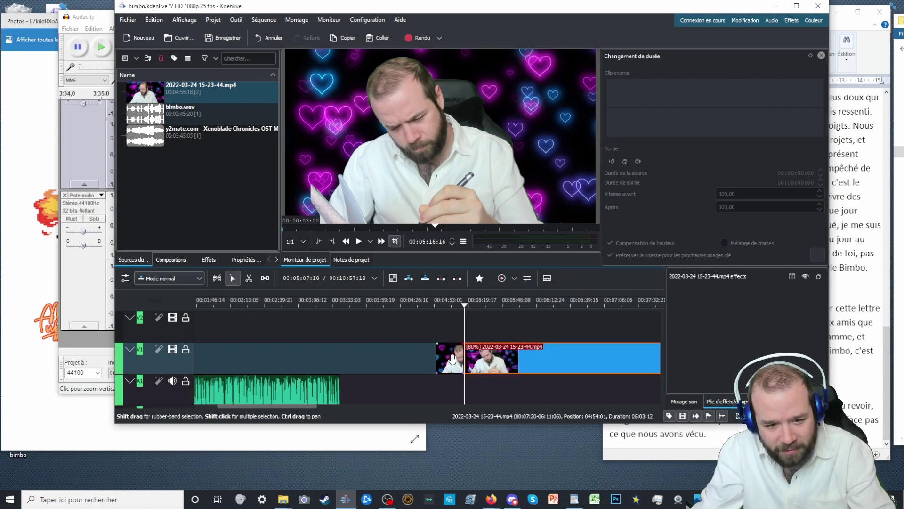
key(ctrl+v)
Split the long video clip on V1 at 00:05:22:05 and delete the short piece before the cut
click(477, 343)
drag(477, 342, 472, 344)
click(472, 357)
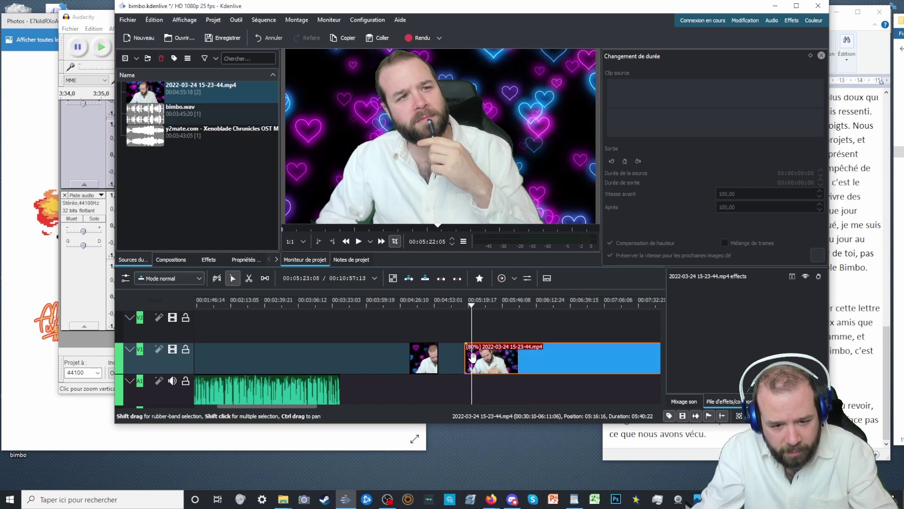
key(shift+r)
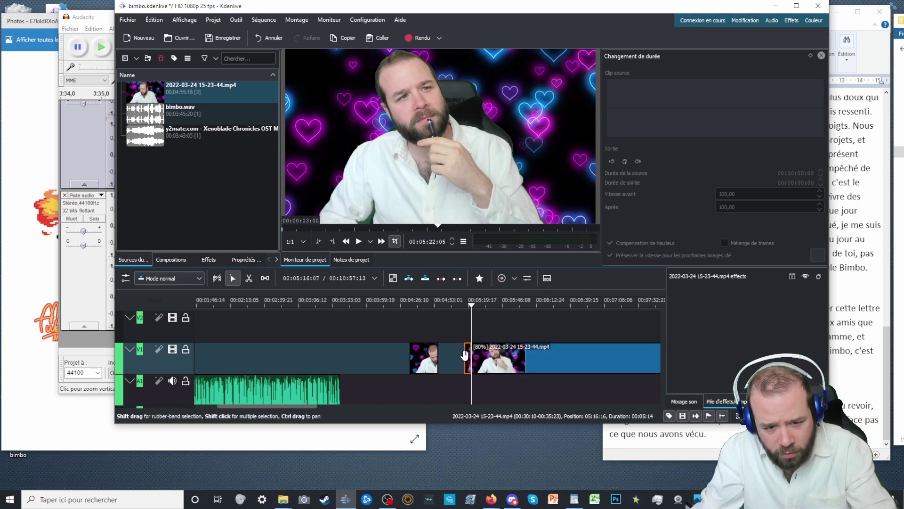
key(Delete)
Split the long video clip on V1 at 00:05:47:19 and move the piece before the cut back against the preceding piece
click(485, 341)
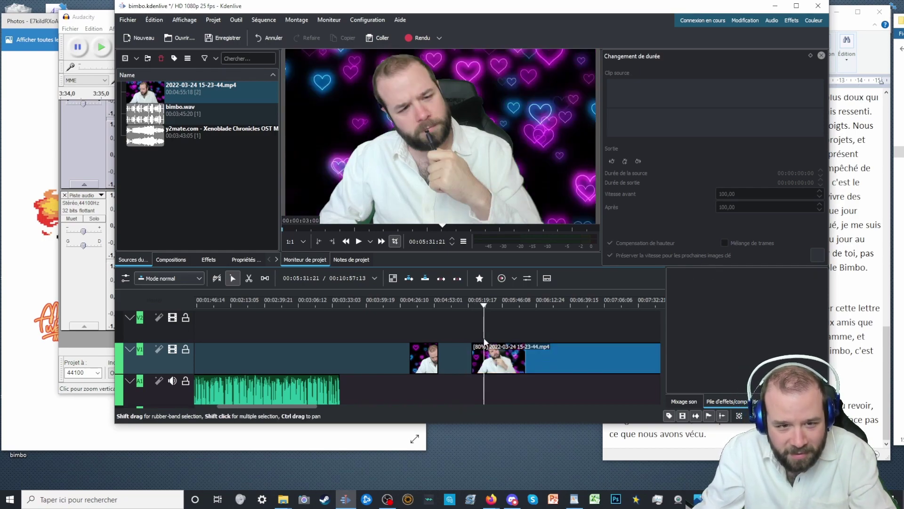
click(492, 343)
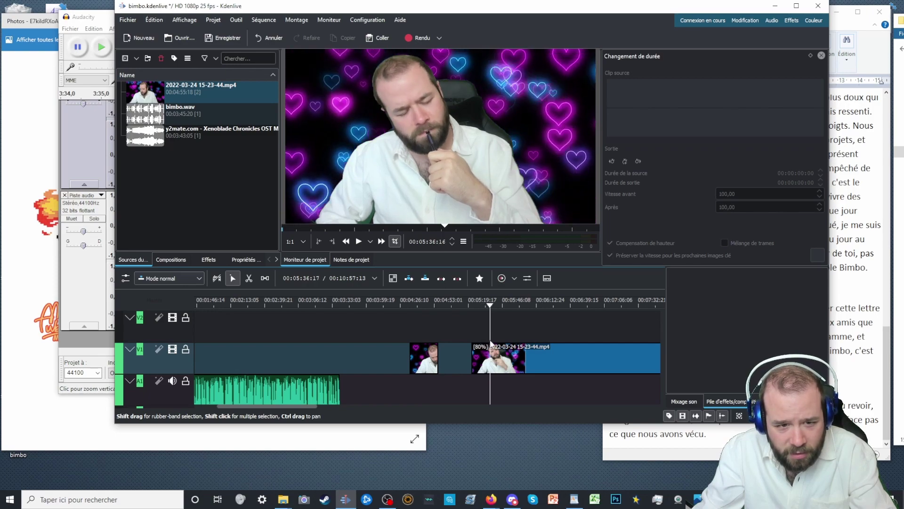
drag(493, 346, 506, 347)
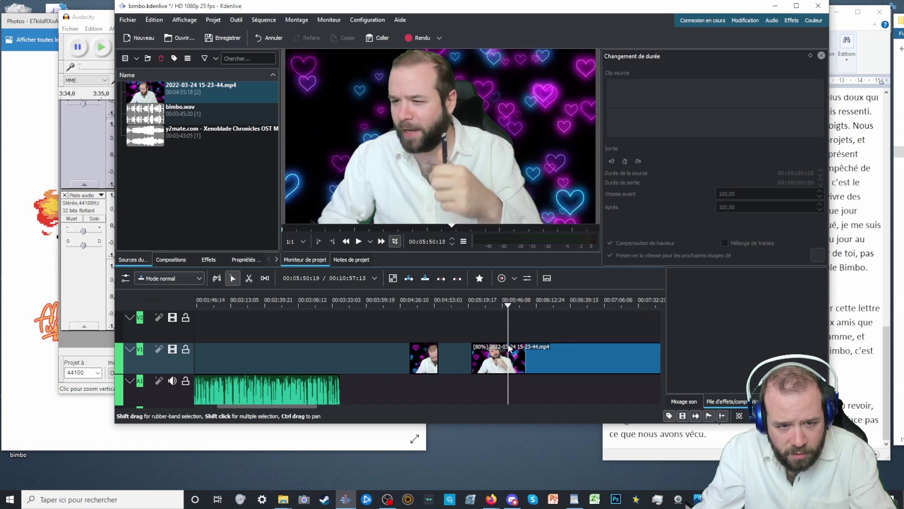
click(505, 363)
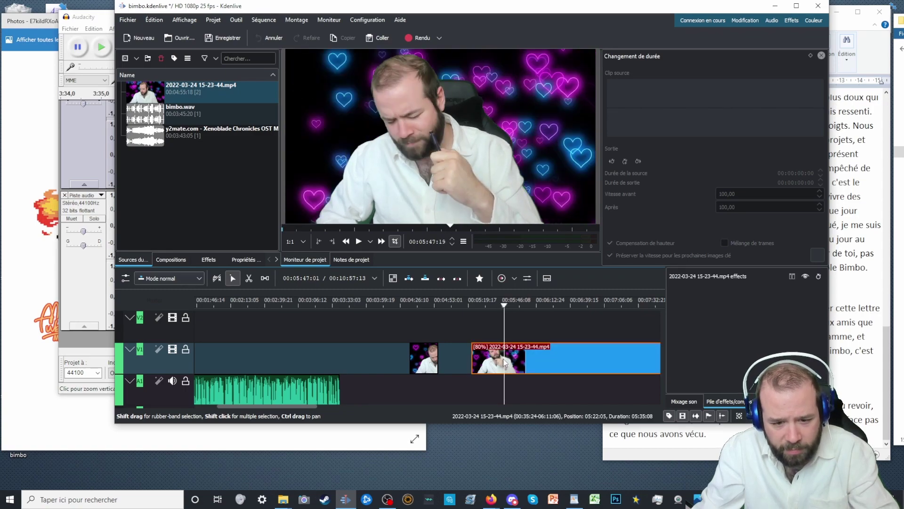
drag(489, 363, 552, 344)
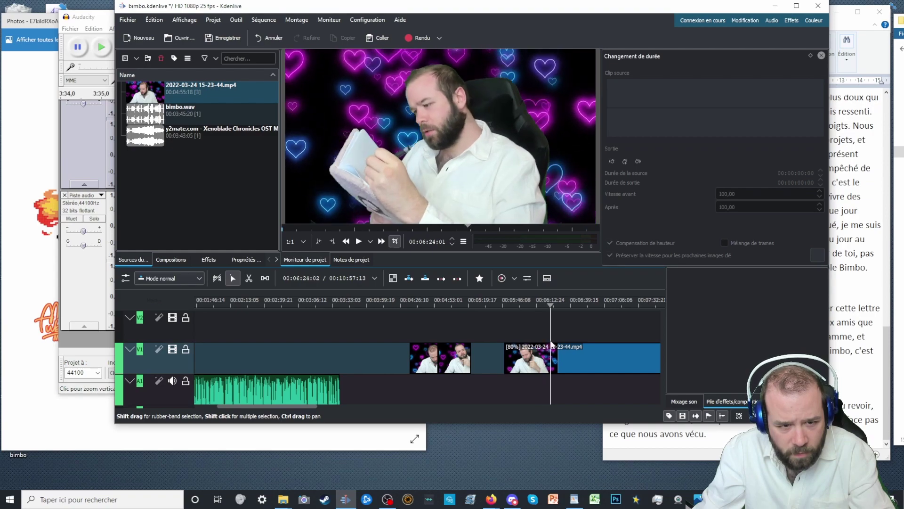
Split the long clip on V1 at 00:06:23:17, delete the piece before the cut and close the gap with the remainder
click(548, 353)
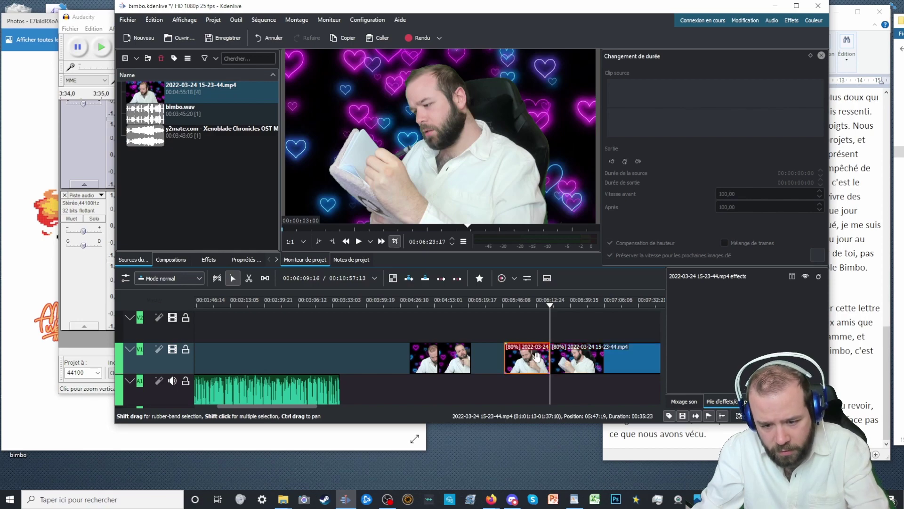
key(()
click(595, 365)
drag(594, 365, 525, 350)
Split the remaining video clip on V1 at 00:06:03:17
click(492, 341)
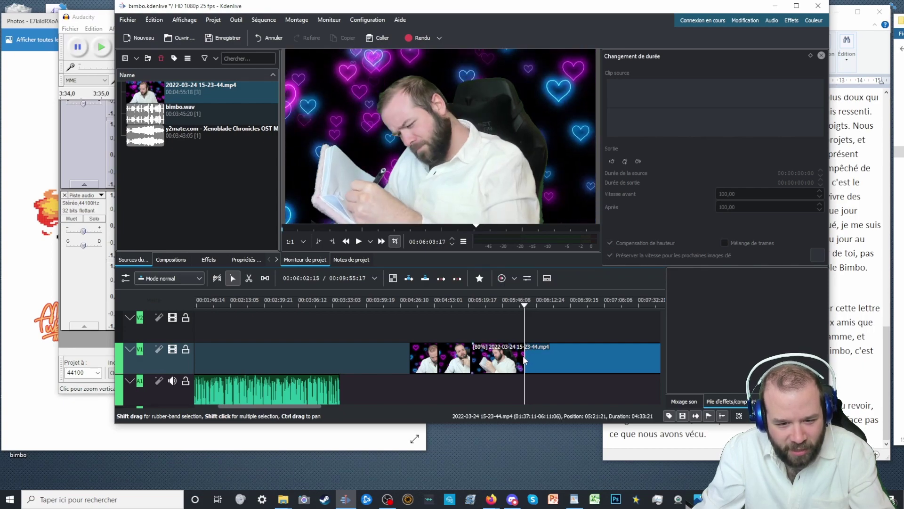
click(524, 361)
key(shift+r)
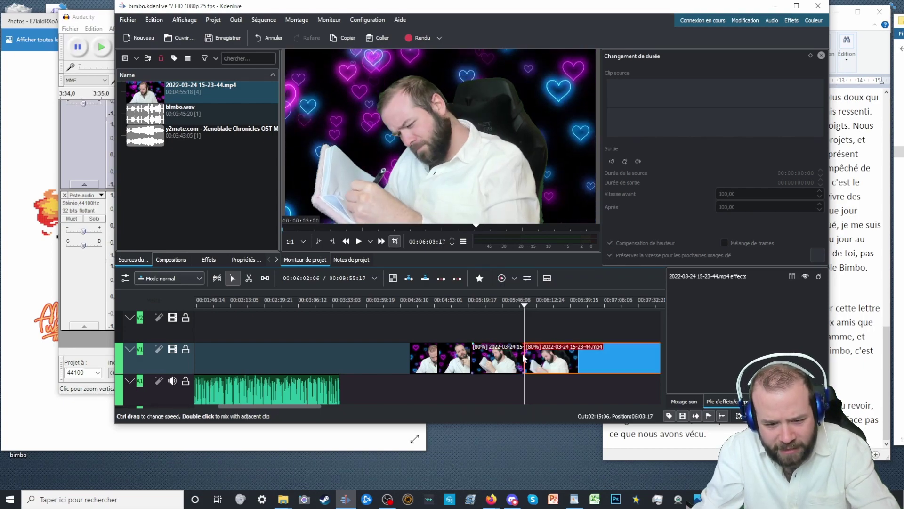
Split the last video clip at 00:06:34:11, delete the piece before the cut and move the remainder back to 00:06:03:17
click(538, 337)
drag(538, 340, 565, 337)
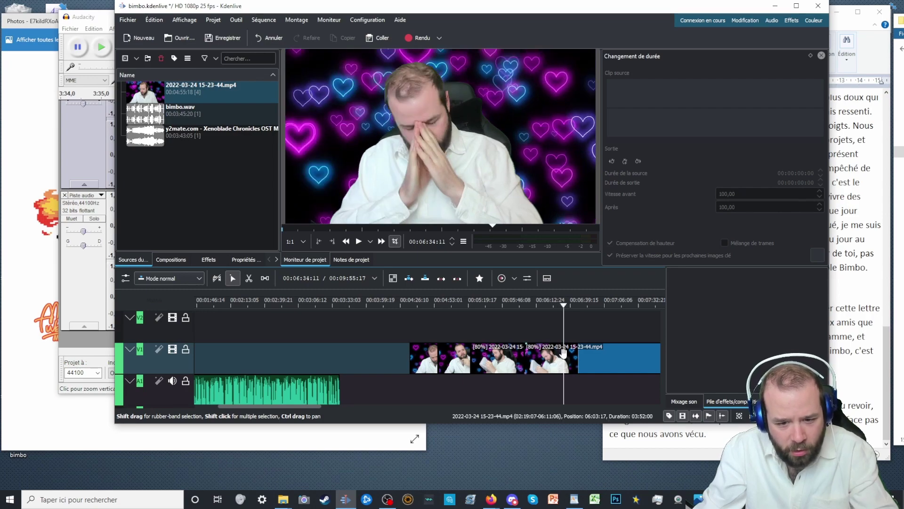
click(564, 354)
key(shift+r)
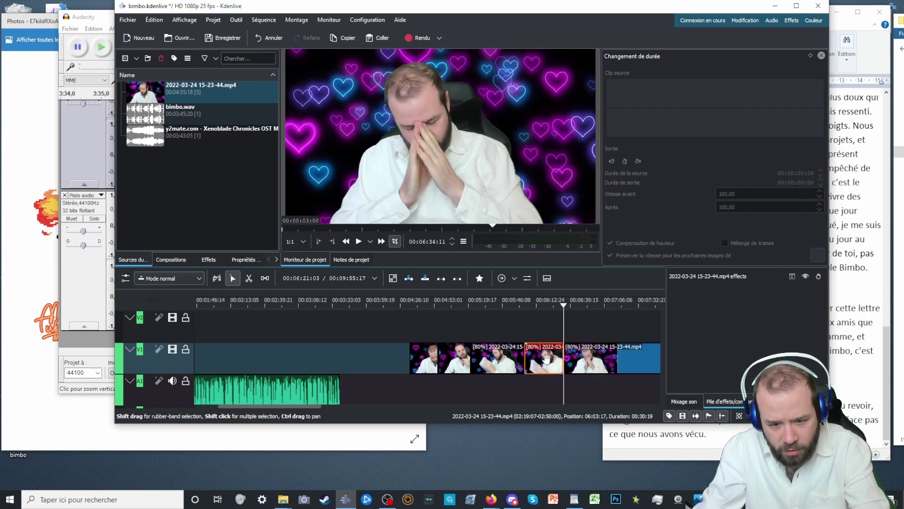
key(Delete)
drag(586, 353, 547, 342)
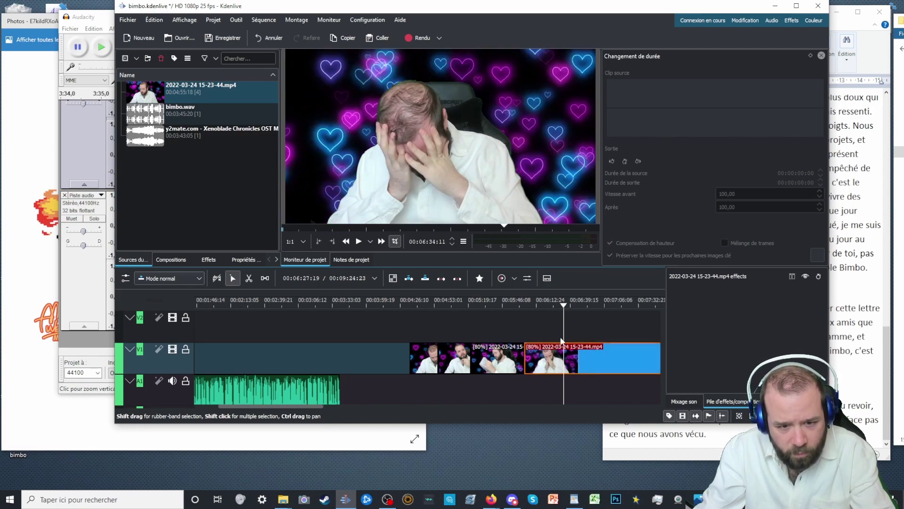
Split the last video clip on V1 at 00:06:40:00
click(568, 342)
drag(568, 342, 573, 345)
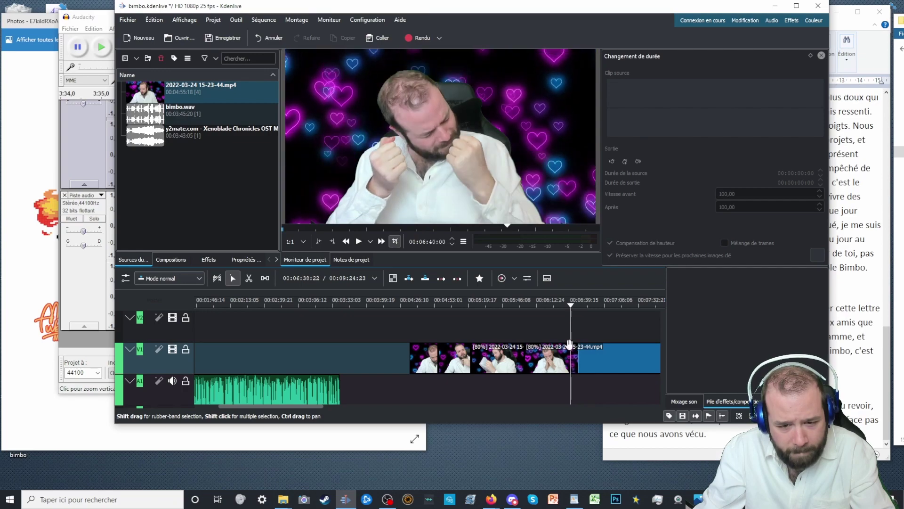
click(569, 356)
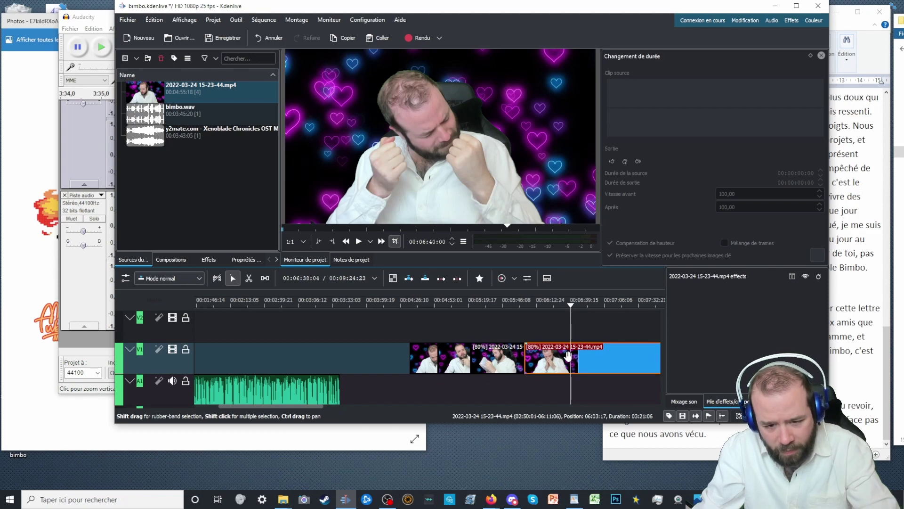
key(ctrl+v)
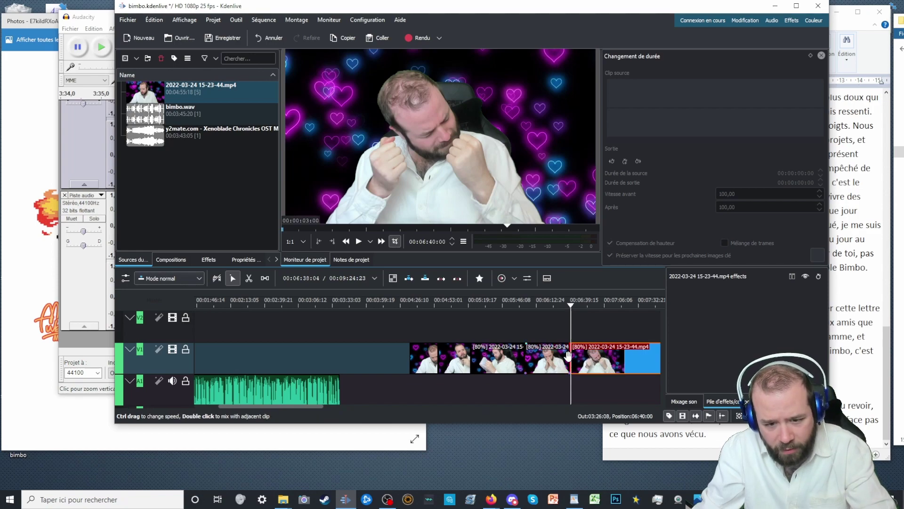
Split the last clip at 00:07:20:00, delete the piece before the cut and move the remainder back to 00:06:40:00
click(578, 332)
drag(579, 335, 622, 338)
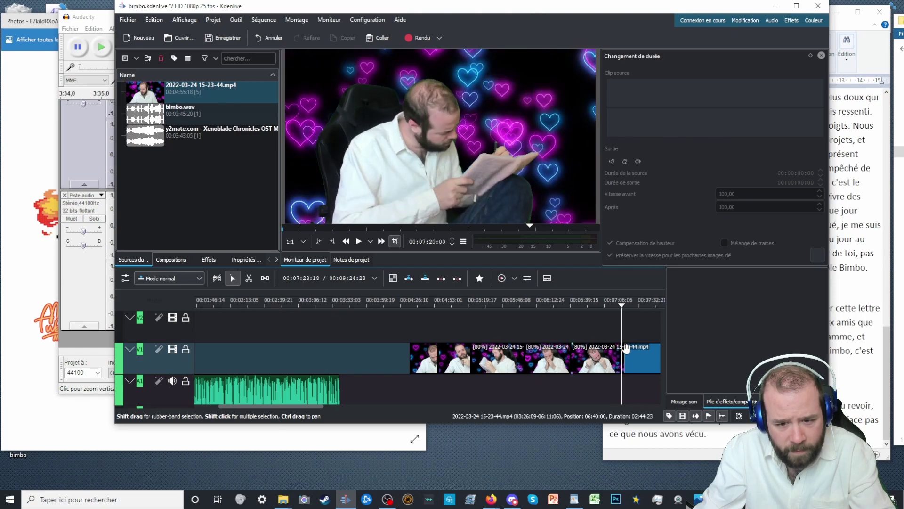
key(shift+r)
click(603, 359)
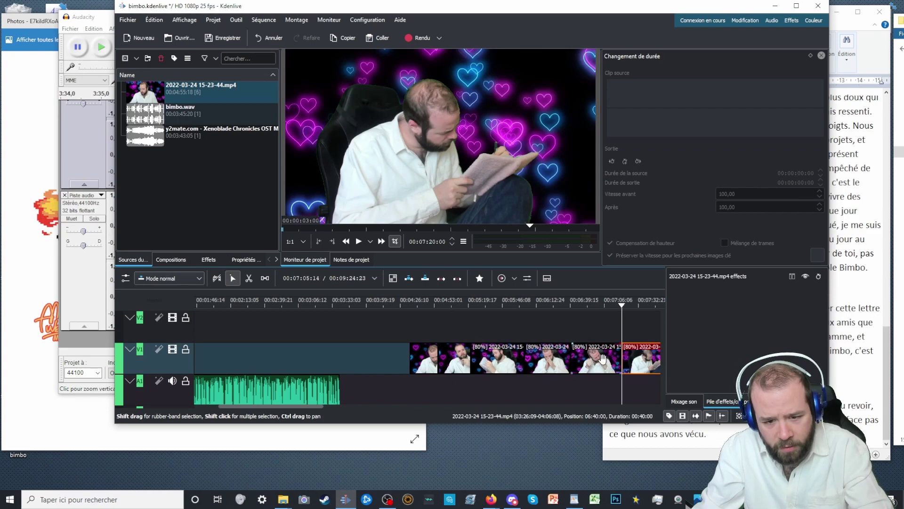
drag(602, 359, 630, 345)
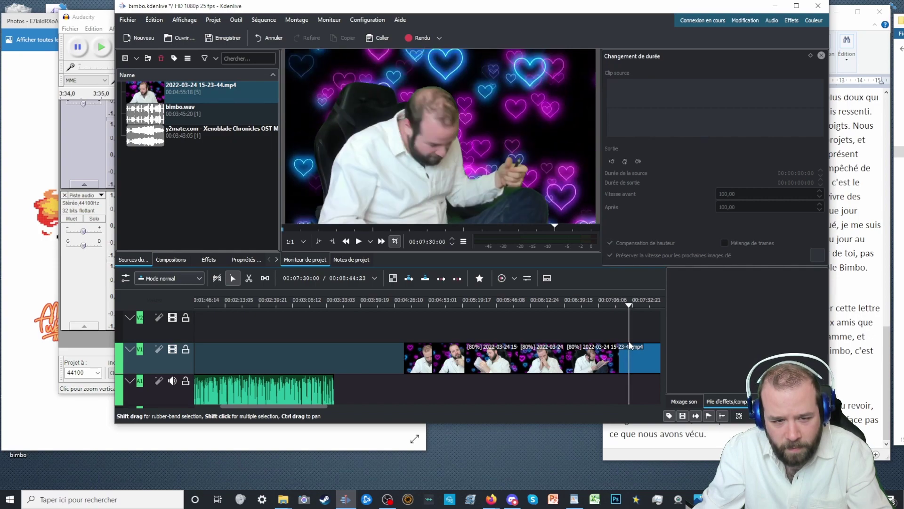
Split the last video clip on V1 at 00:07:30:00
click(629, 356)
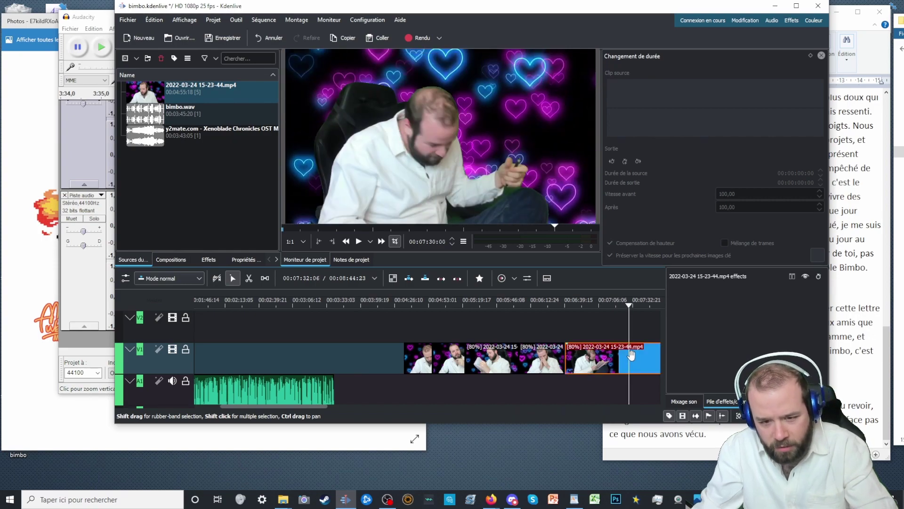
key(shift+r)
scroll(617, 335, right, 5)
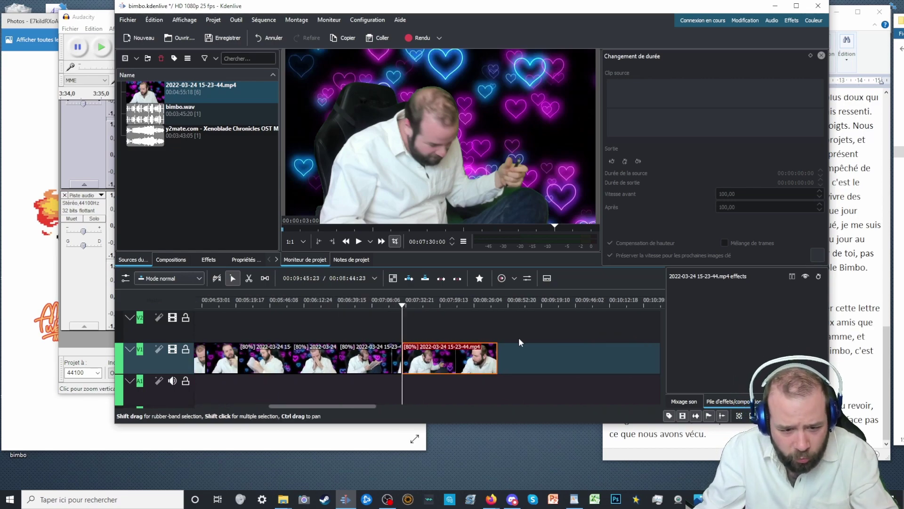
Split the last clip at 00:08:13:08, delete the piece before the cut and move the remainder back to 00:07:30:00
drag(522, 339, 573, 355)
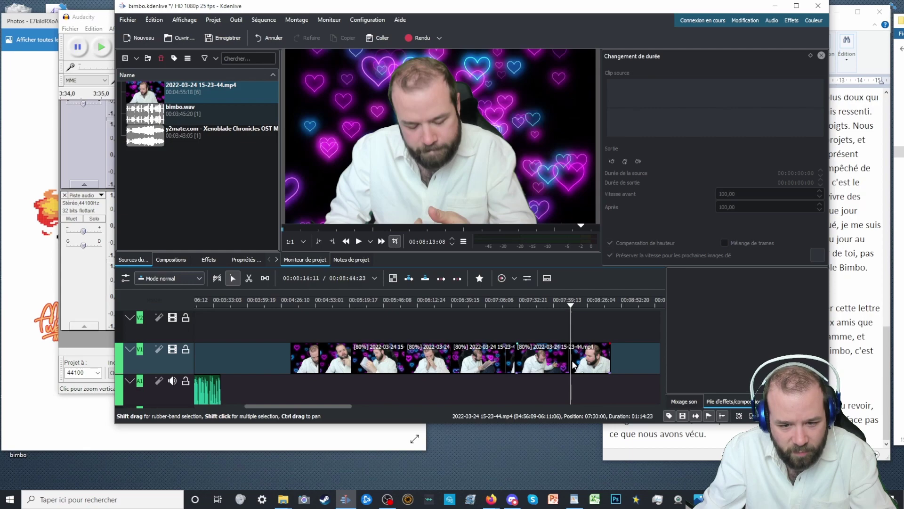
click(574, 365)
key(shift+r)
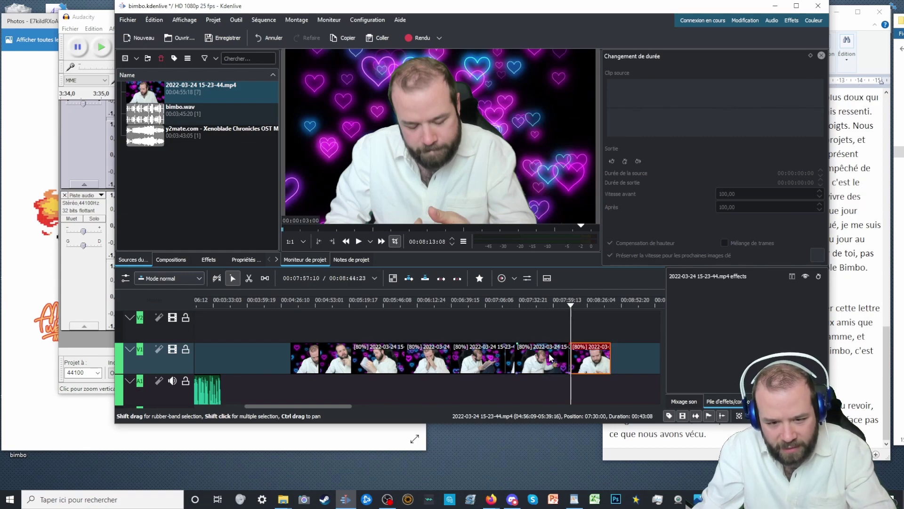
key(Delete)
drag(589, 363, 535, 363)
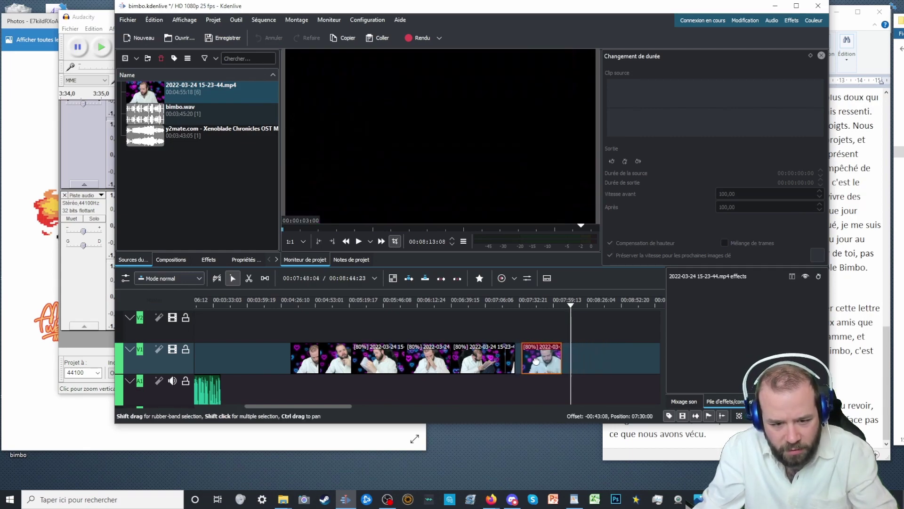
Move all the kept video pieces together to the start of V1 and place the playhead at 00:03:06:16
shift+click(481, 362)
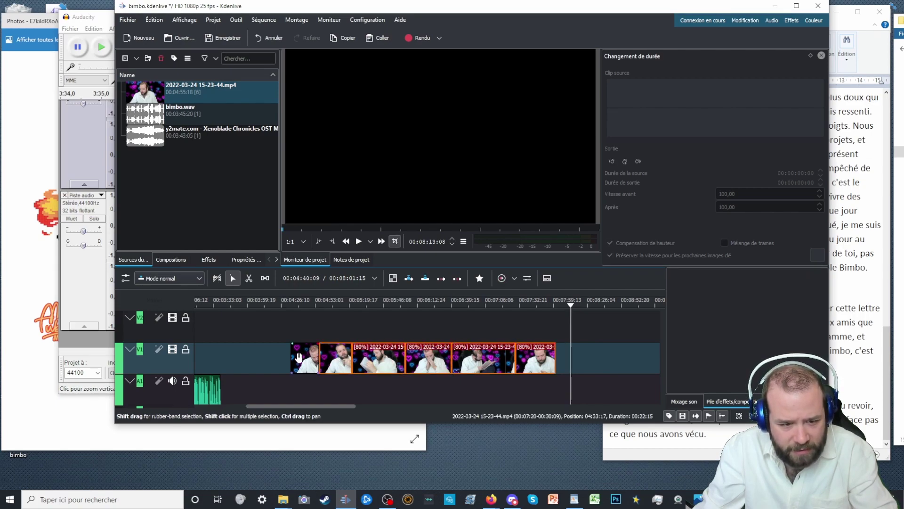
drag(298, 358, 112, 357)
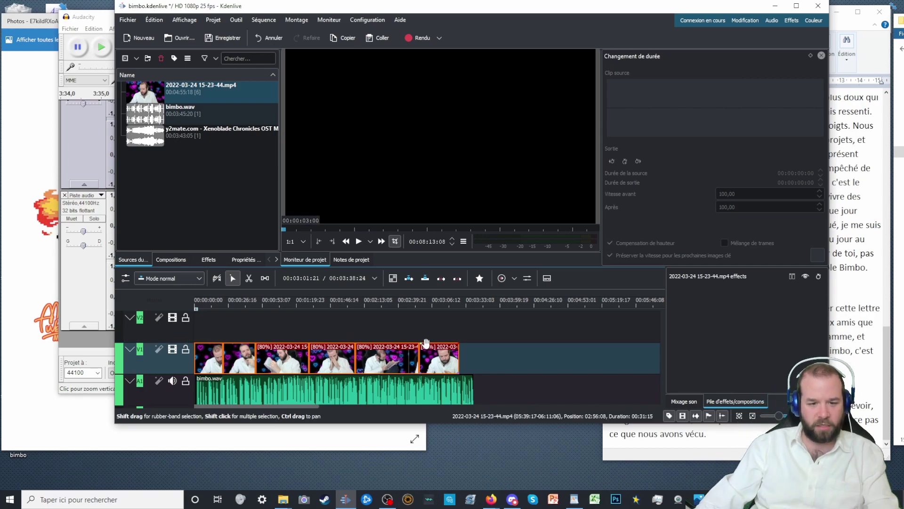
click(433, 303)
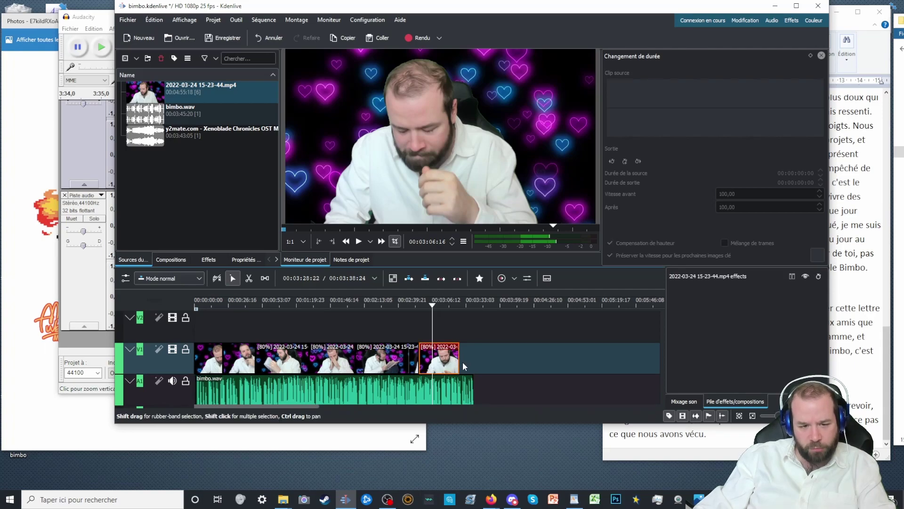
Slow the last clip on V1 to 74% speed and start it at 00:03:06:16
drag(455, 354, 463, 355)
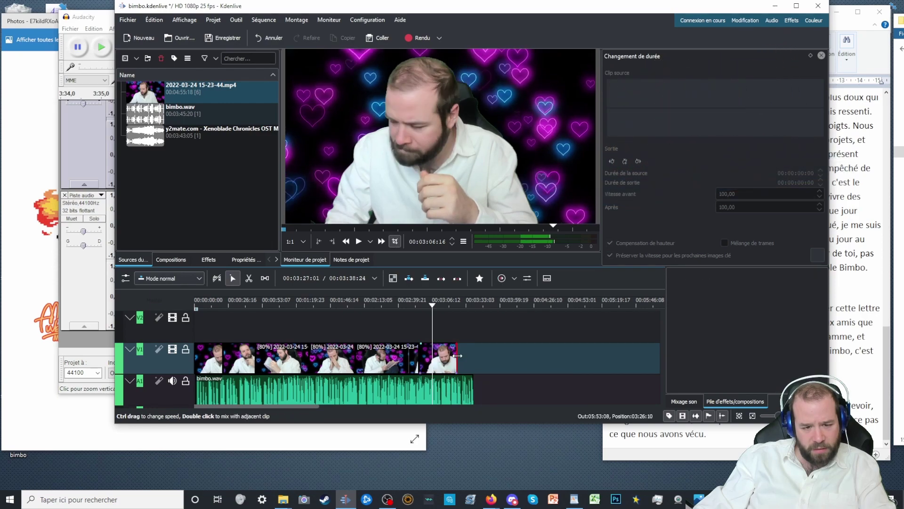
click(442, 356)
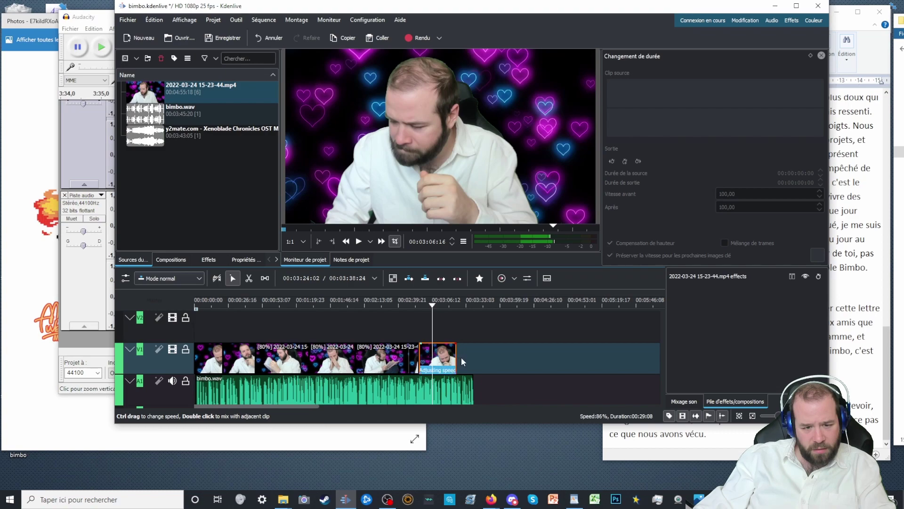
drag(461, 357, 455, 358)
Shift the last four clips on V1 later, butted together and ending at 00:03:53:10, leaving a gap after the second clip
drag(395, 359, 408, 359)
click(332, 360)
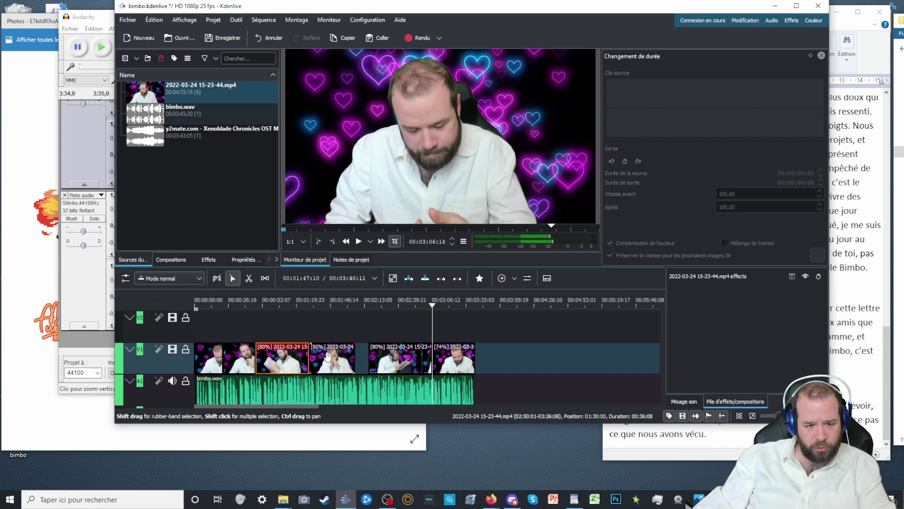
drag(328, 357, 334, 359)
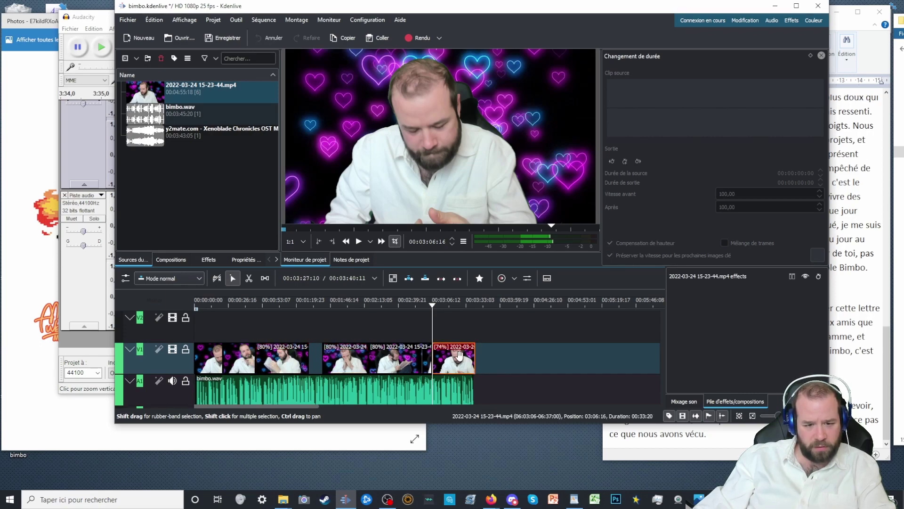
drag(460, 355, 475, 356)
drag(412, 357, 427, 356)
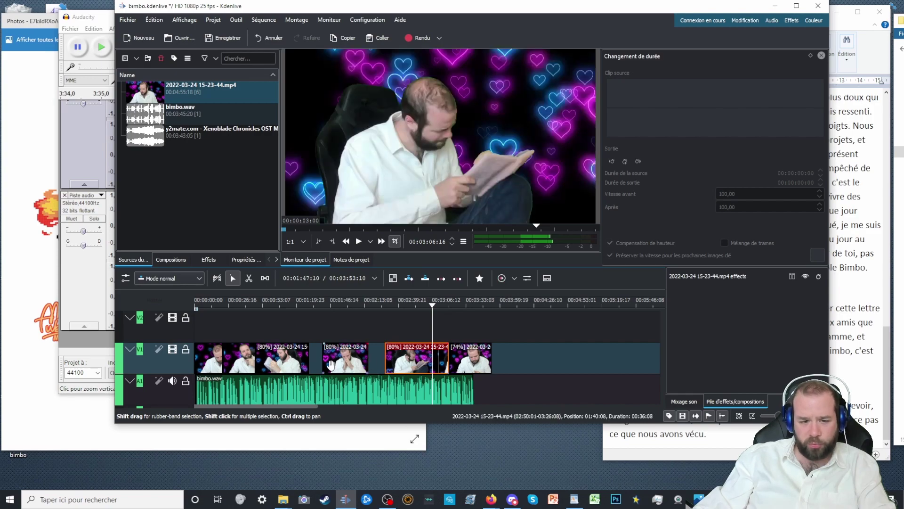
drag(428, 353, 313, 356)
Stretch the second clip on V1 to a slower speed and move it against the third clip
click(245, 357)
drag(256, 357, 262, 357)
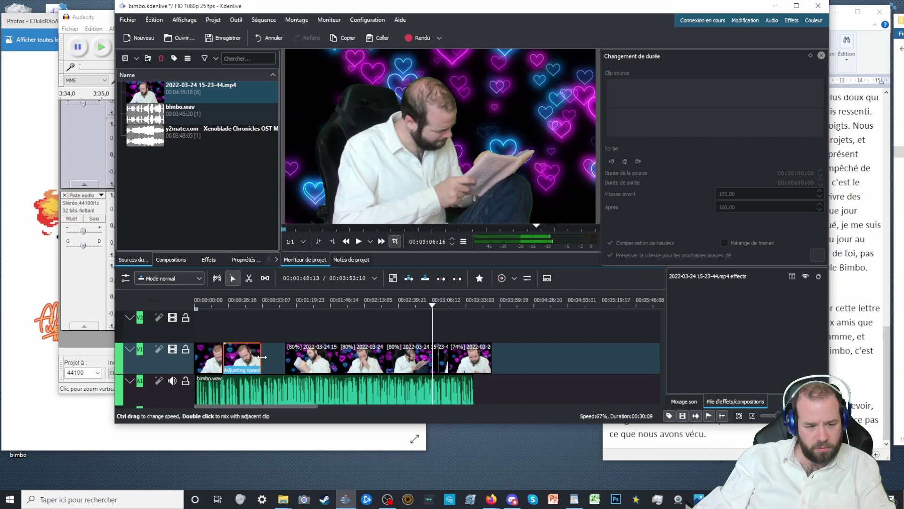
mouse_move(262, 357)
mouse_down()
mouse_move(248, 353)
mouse_move(265, 353)
mouse_up()
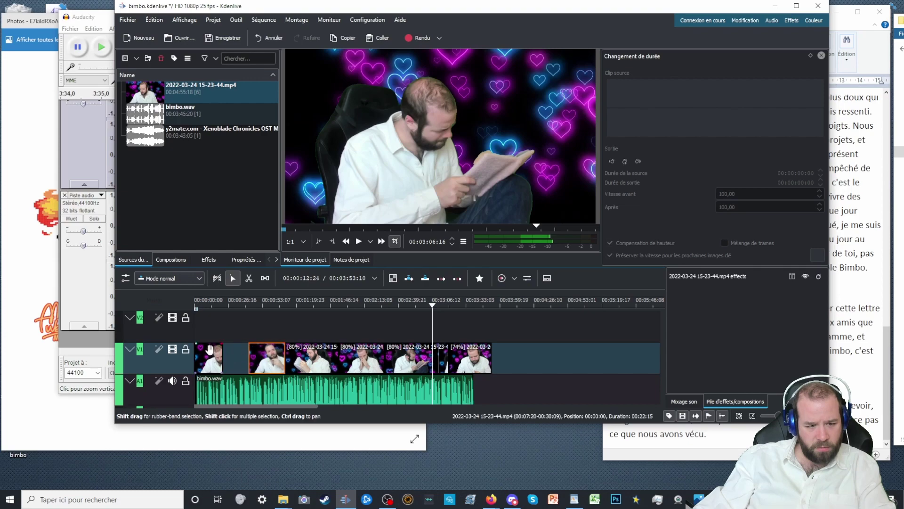
Stretch the first clip on V1 to a slower speed, extending it into the gap before the second clip
click(218, 357)
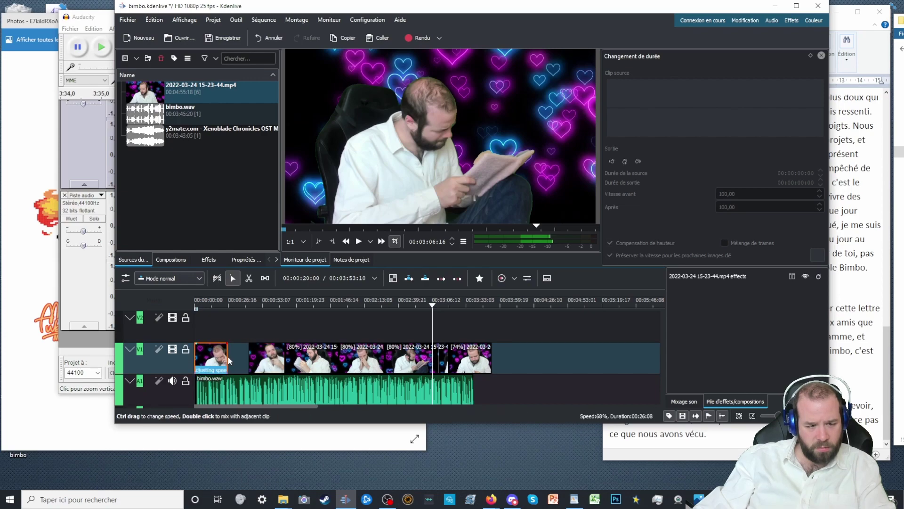
mouse_move(222, 356)
mouse_down()
mouse_move(240, 358)
mouse_move(226, 358)
mouse_up()
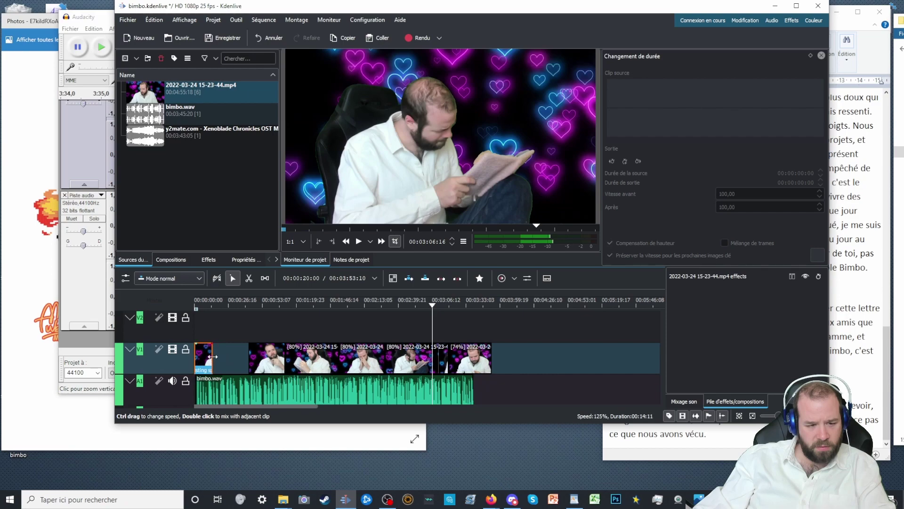
drag(212, 357, 226, 358)
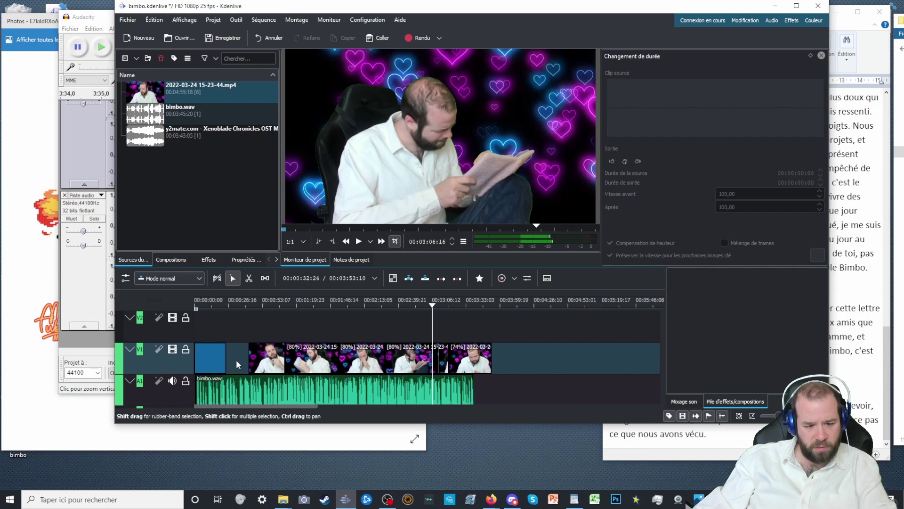
Slow the first clip on V1 to 68% speed and move the following clips back so all are butted together
key(ctrl+z)
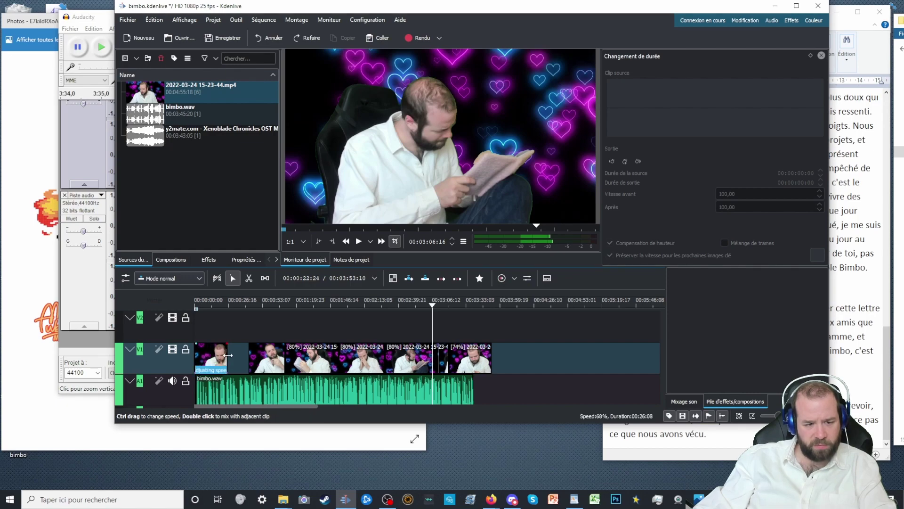
click(282, 355)
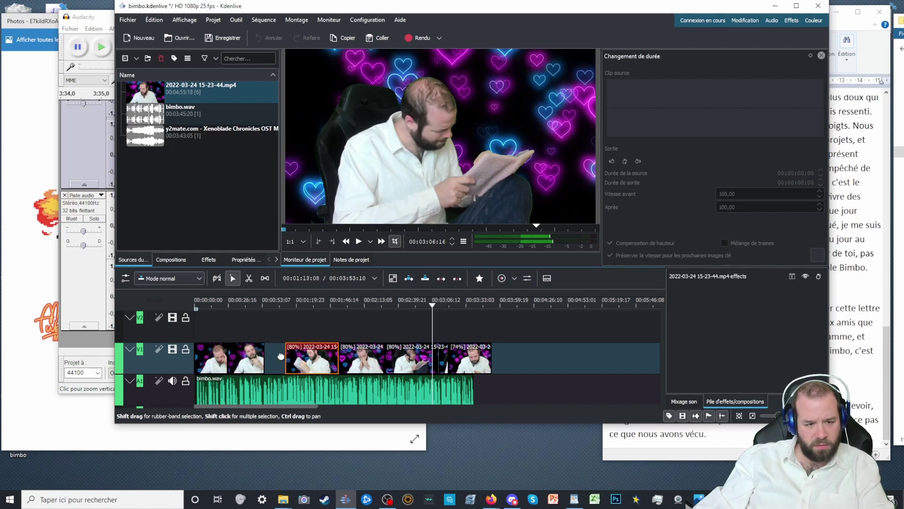
drag(280, 357, 374, 359)
drag(490, 350, 471, 349)
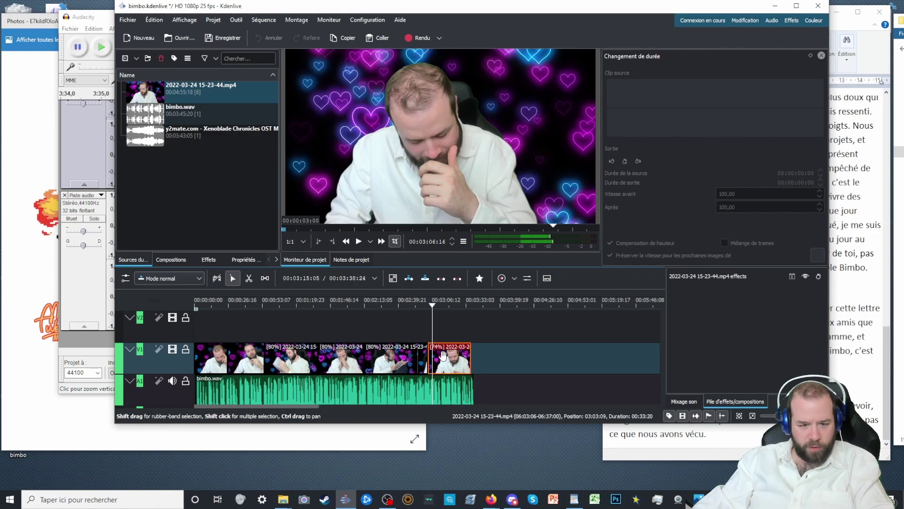
Slow the fifth clip on V1 to 75% speed and butt the last clip against its end
drag(443, 354, 431, 358)
click(426, 360)
click(460, 331)
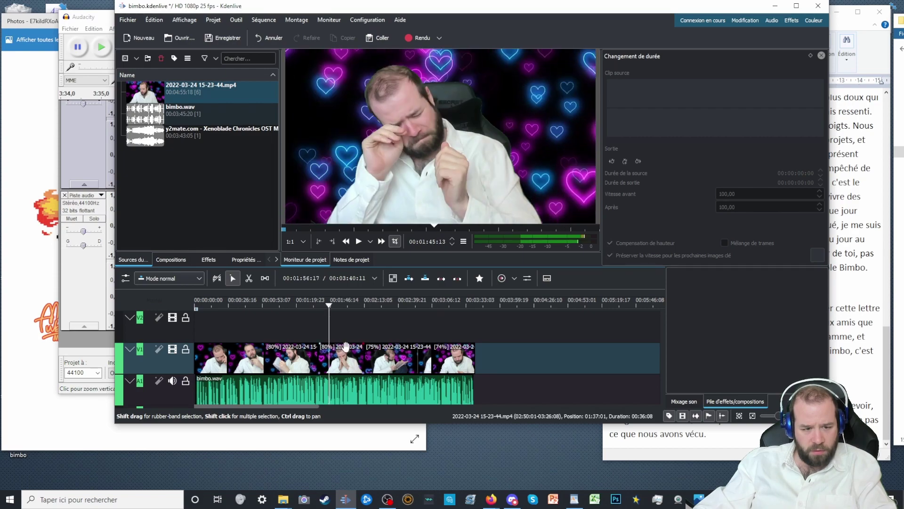
Shift the last two clips on V1 later, then slow the fourth clip to 76% speed and move it later
drag(455, 359, 472, 359)
drag(401, 359, 368, 357)
click(360, 361)
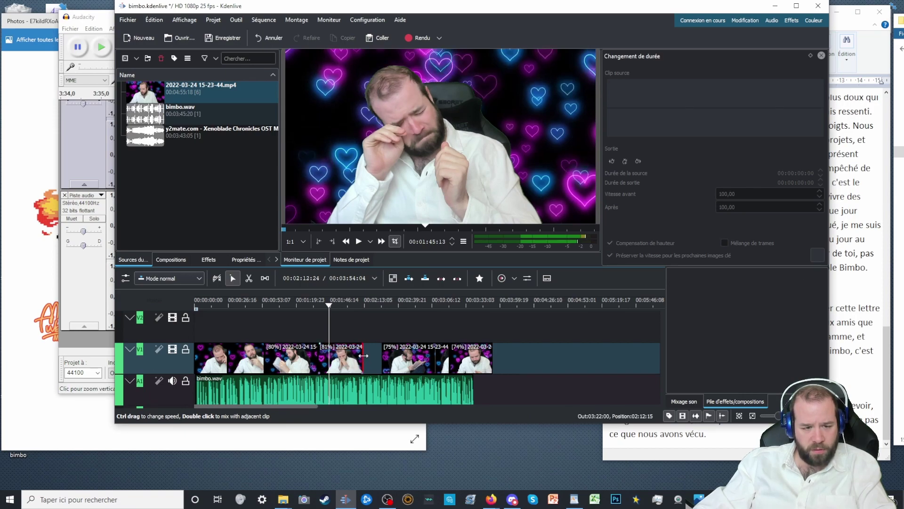
drag(362, 355, 323, 359)
click(363, 356)
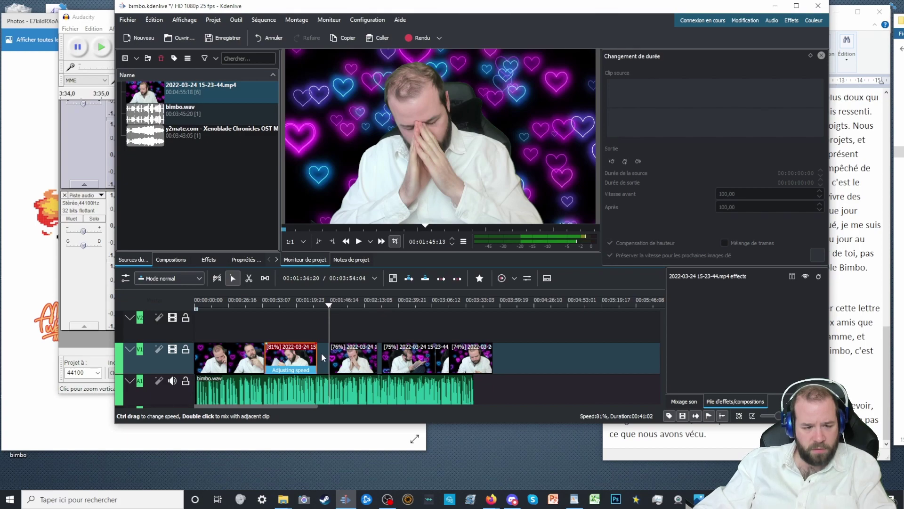
Slow the third clip on V1 to 75% speed and butt the last three clips behind it, ending at 00:03:44:22
drag(321, 353, 321, 357)
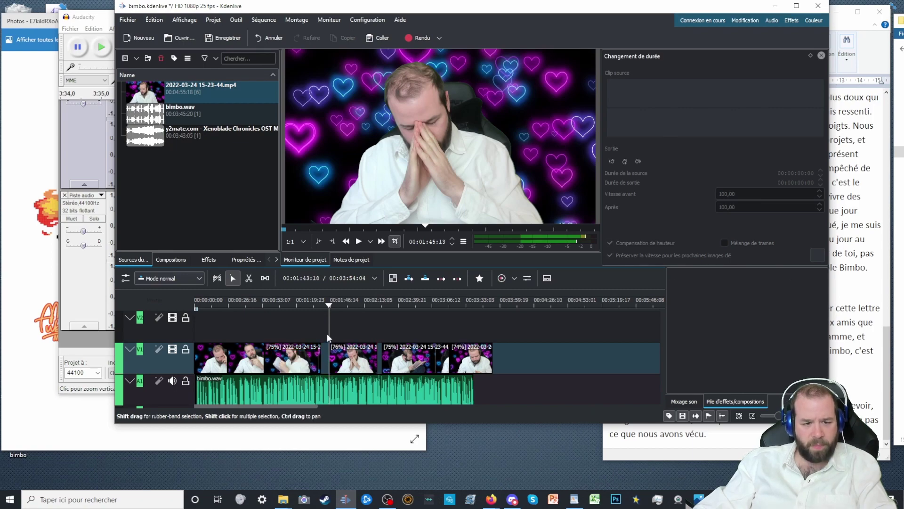
click(354, 358)
drag(405, 361, 394, 360)
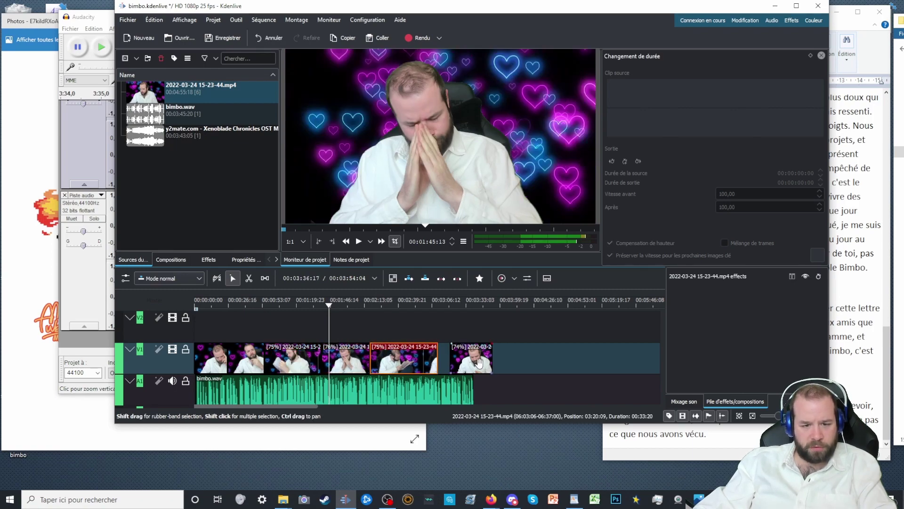
drag(475, 362, 463, 363)
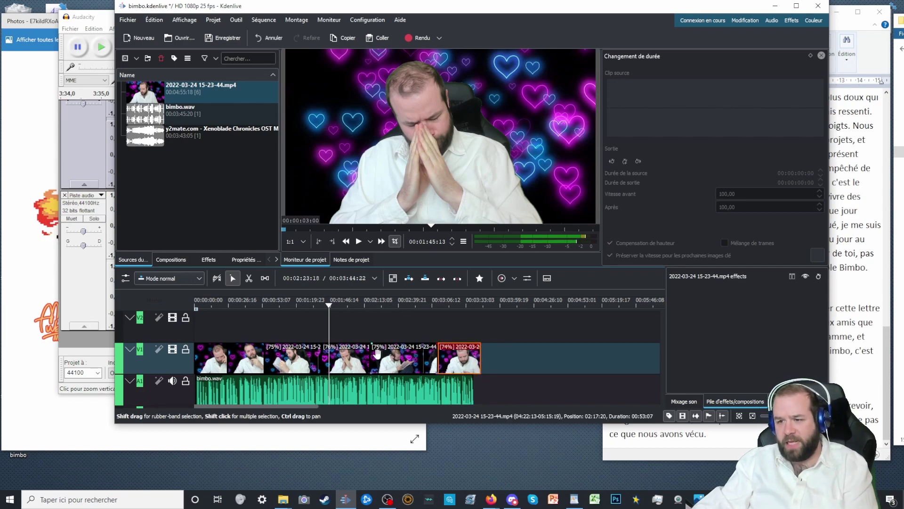
Move the playhead to 00:00:07:00, enlarge the timeline scale and set the system volume to 28
click(204, 332)
scroll(209, 335, up, 2)
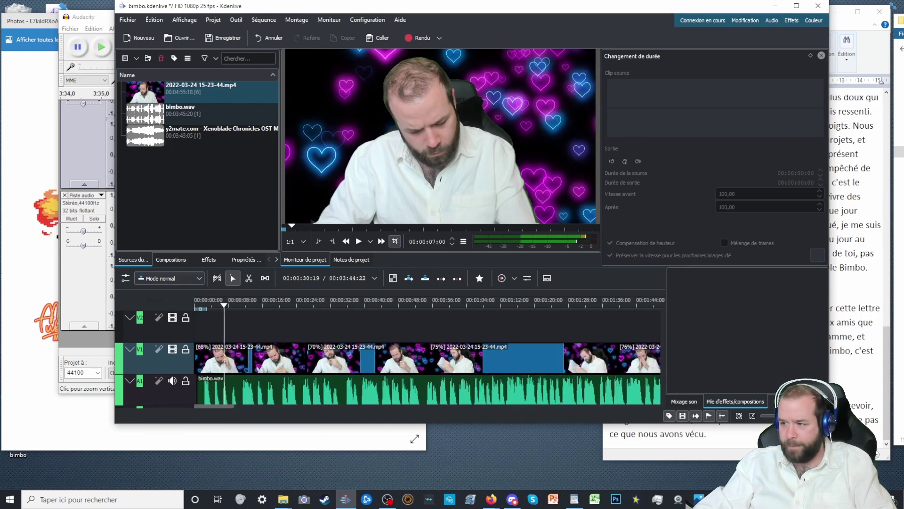
key(XF86AudioLowerVolume)
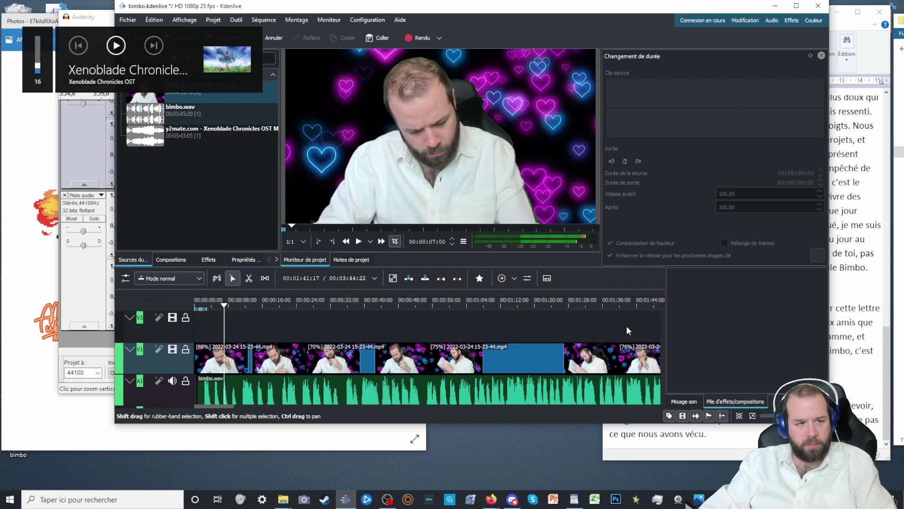
key(XF86AudioRaiseVolume)
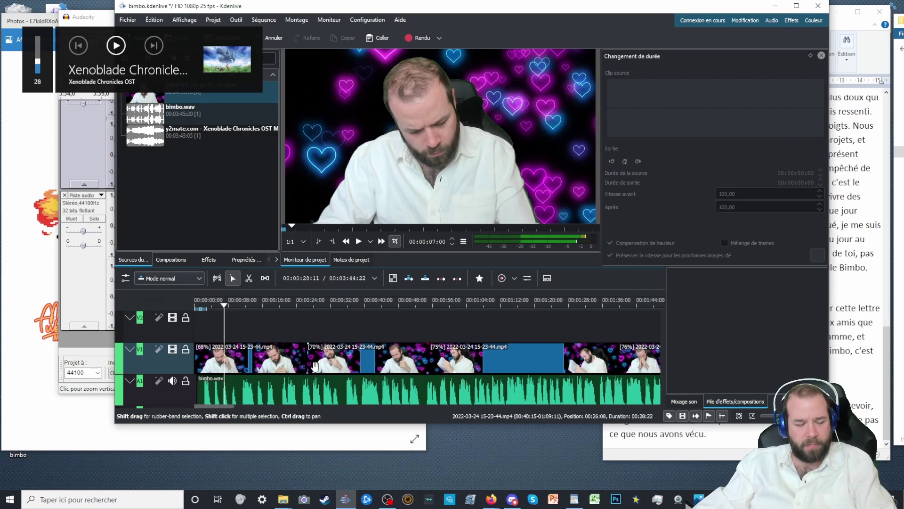
Move the second clip from V1 up to V2, starting at 00:00:25:06 so it overlaps the first clip's end
click(233, 331)
click(240, 355)
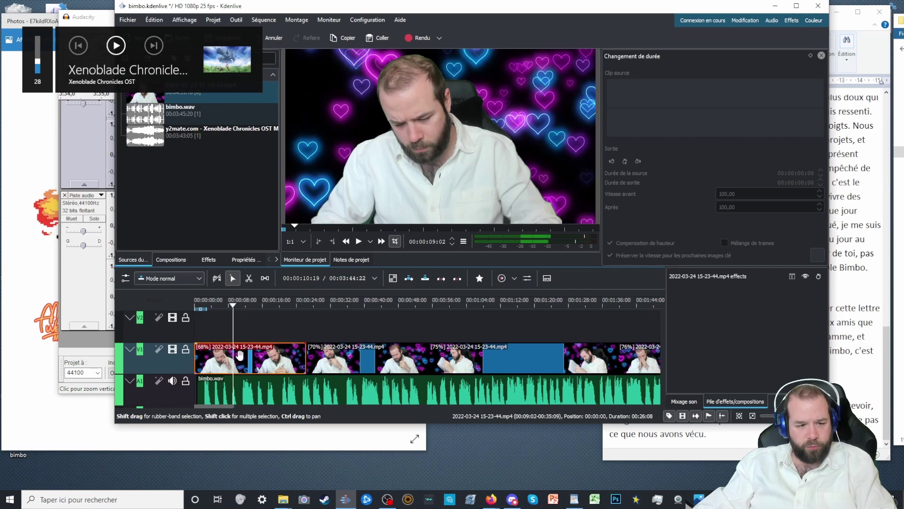
scroll(241, 356, up, 1)
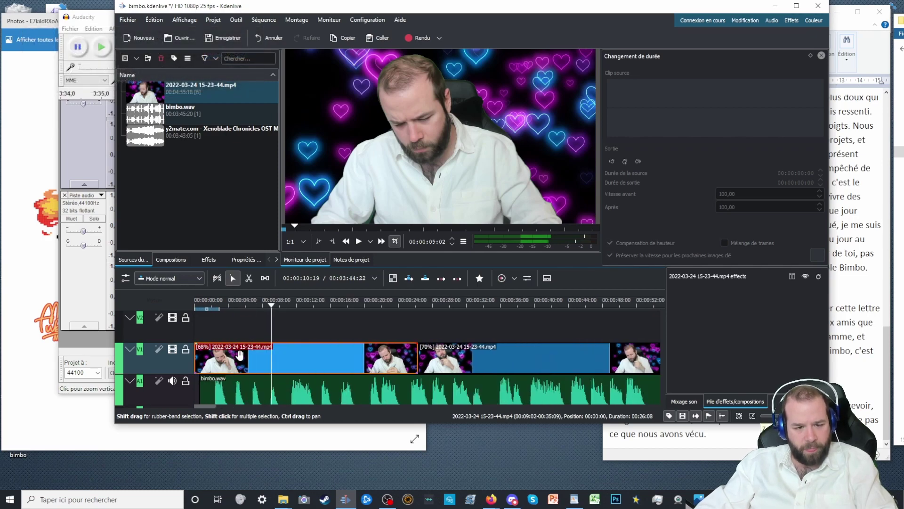
click(409, 330)
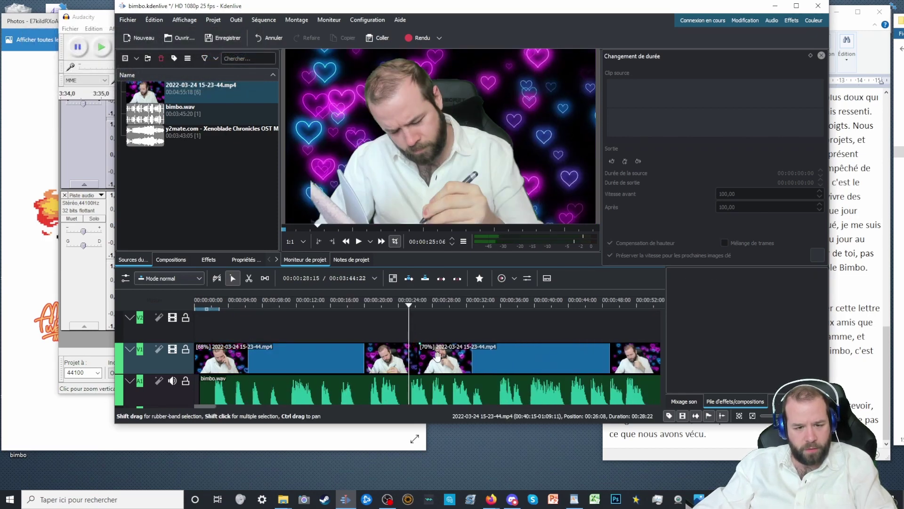
drag(436, 357, 431, 334)
Overlap the remaining clips by about a second, keeping the third and fifth on V1 and moving the fourth and last to V2, ending at 00:03:38:24
scroll(448, 333, down, 5)
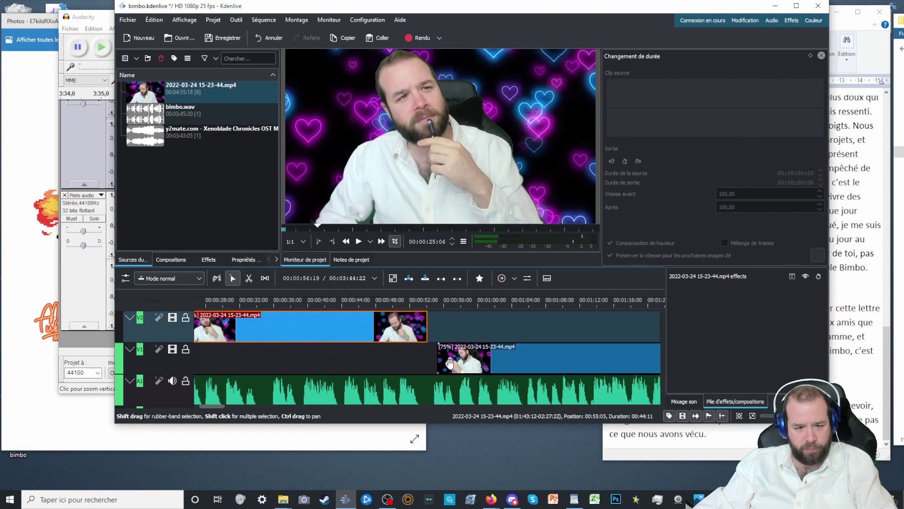
drag(449, 365, 376, 359)
scroll(434, 360, down, 8)
scroll(433, 348, down, 7)
scroll(424, 356, down, 1)
scroll(391, 358, down, 7)
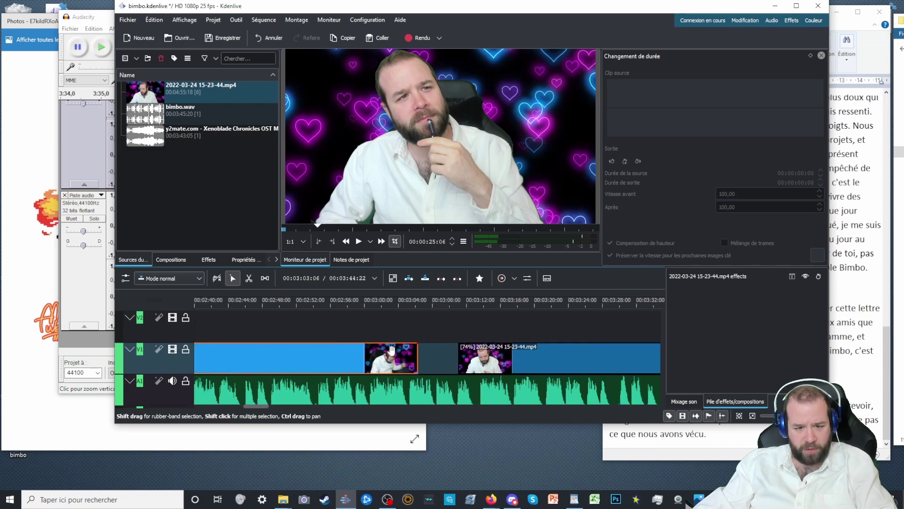
drag(480, 364, 428, 324)
scroll(427, 323, down, 2)
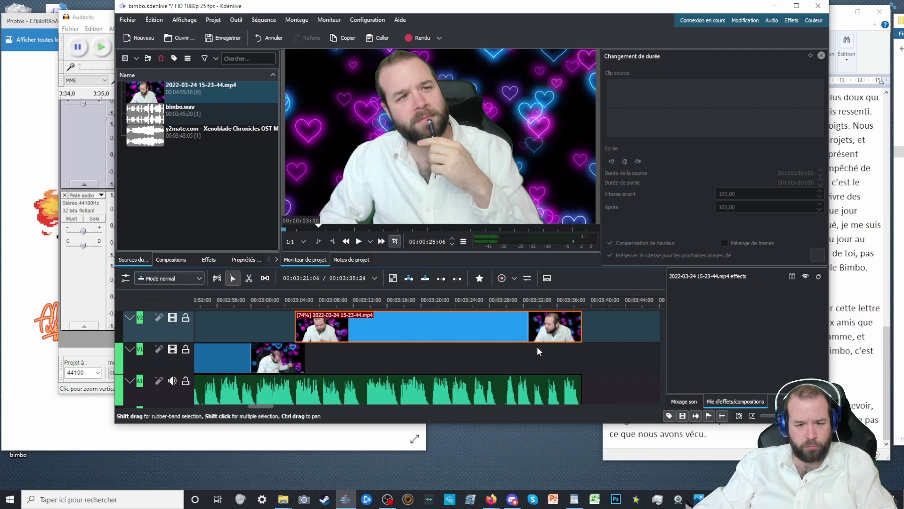
click(586, 327)
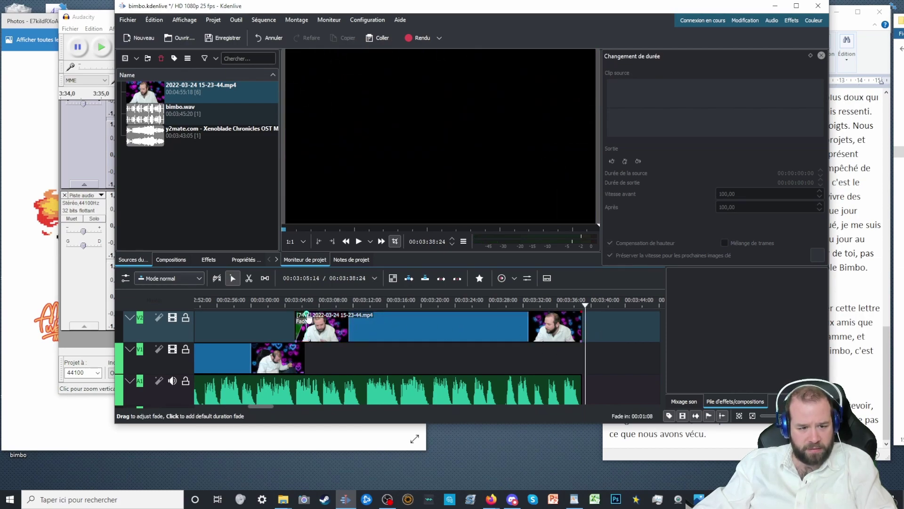
Add a 00:00:01:06 fade-in to the last clip on V2 and a fade-out of about 00:00:01:03 to the fifth clip on V1
scroll(338, 368, up, 2)
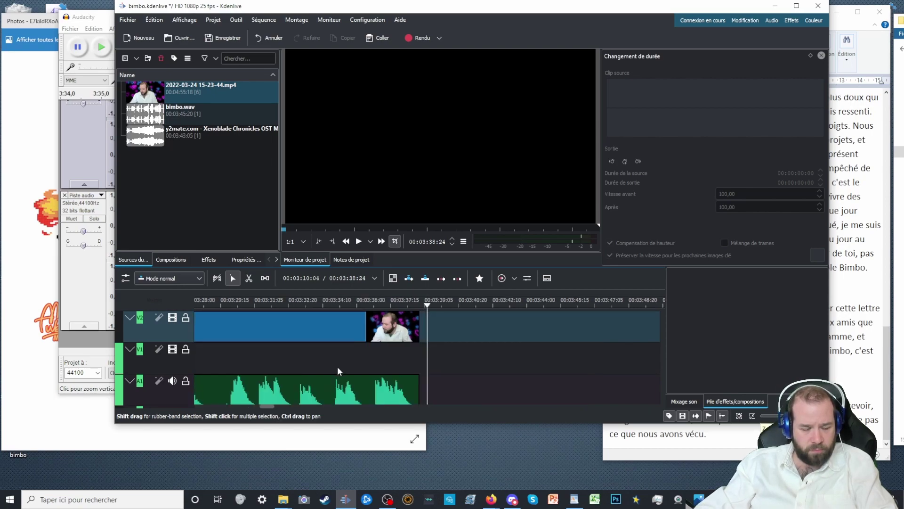
scroll(337, 366, up, 5)
click(565, 333)
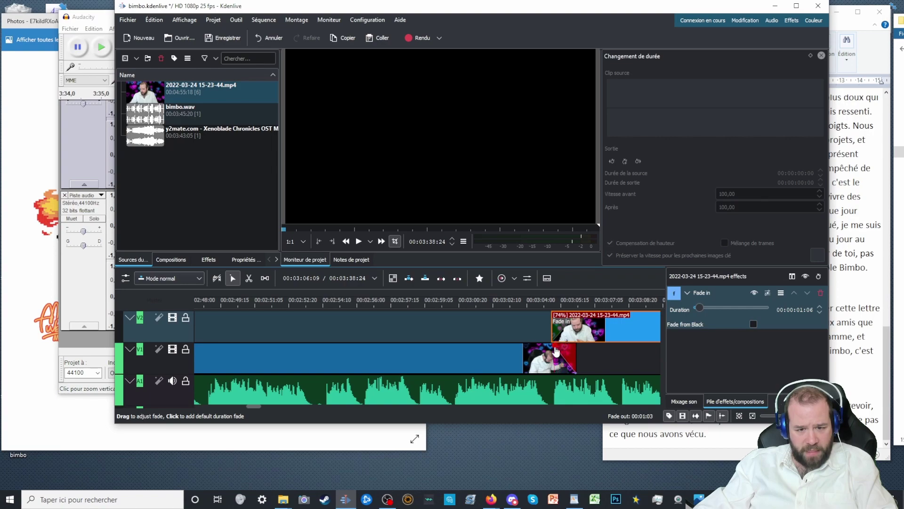
scroll(436, 355, up, 5)
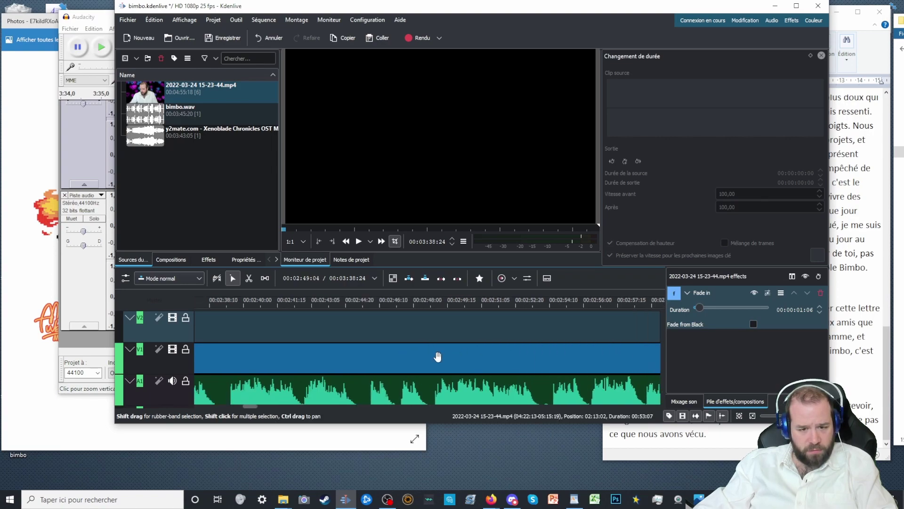
Add a fade-in to the fifth clip on V1, and a 00:00:01:07 fade-out and 00:00:01:06 fade-in to the fourth clip on V2
drag(358, 347, 385, 348)
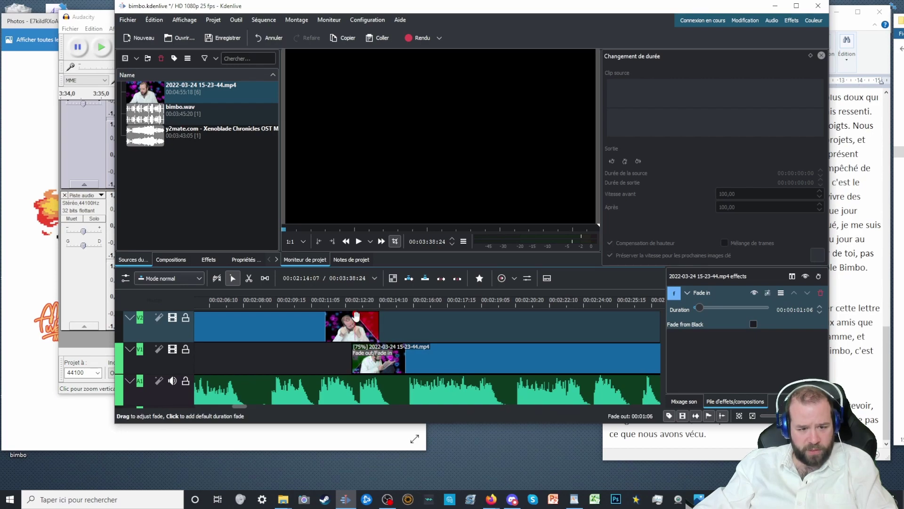
scroll(308, 369, up, 5)
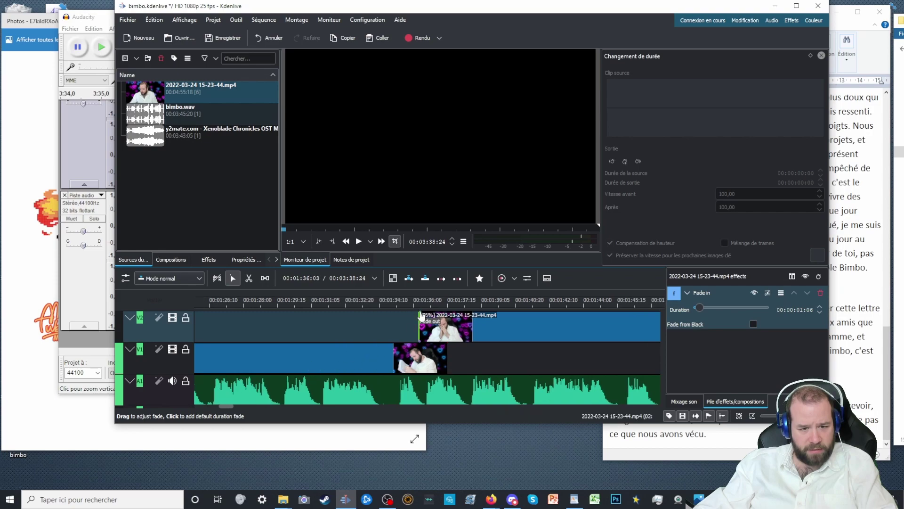
drag(421, 316, 438, 317)
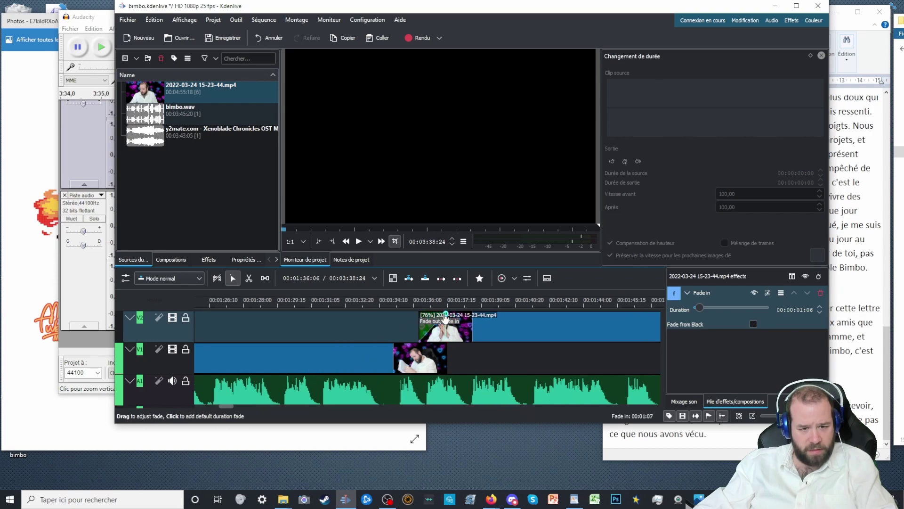
click(446, 326)
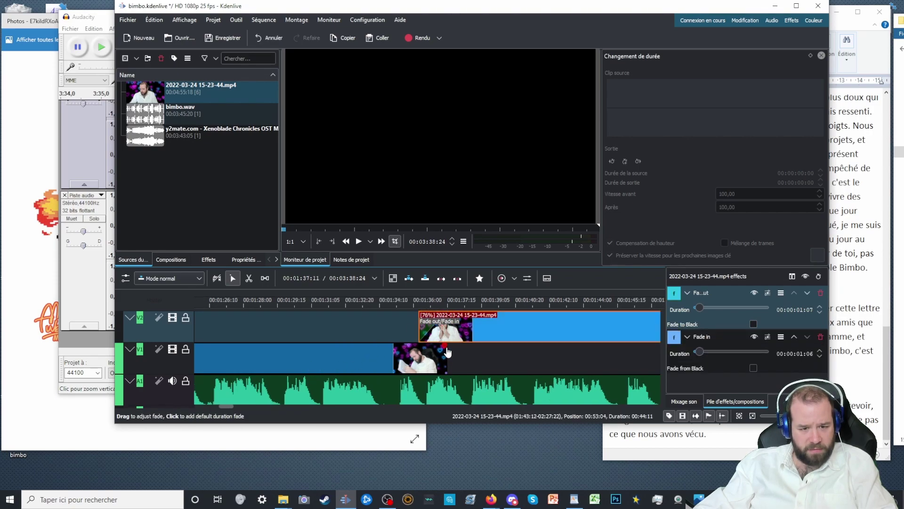
Add fade-ins and fade-outs across the overlaps of the first three clips, including the third clip's fade-out over the fourth
scroll(362, 357, up, 4)
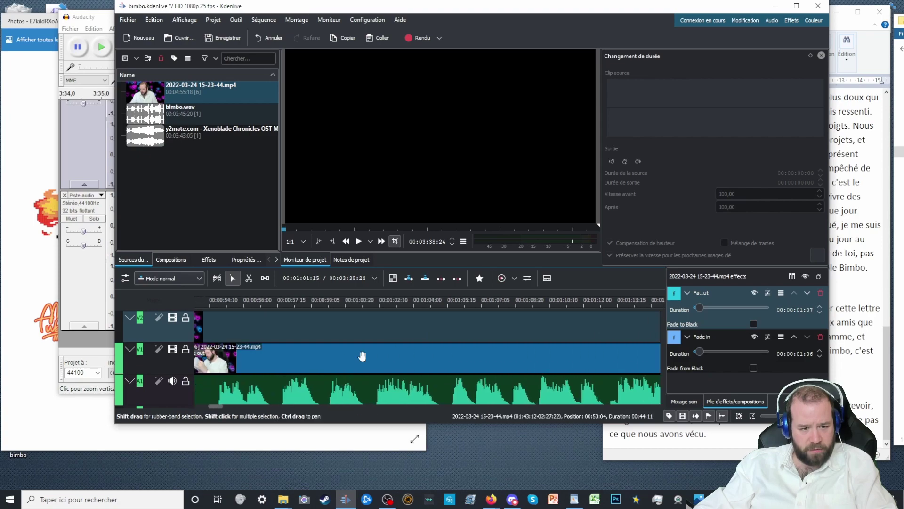
scroll(362, 356, up, 2)
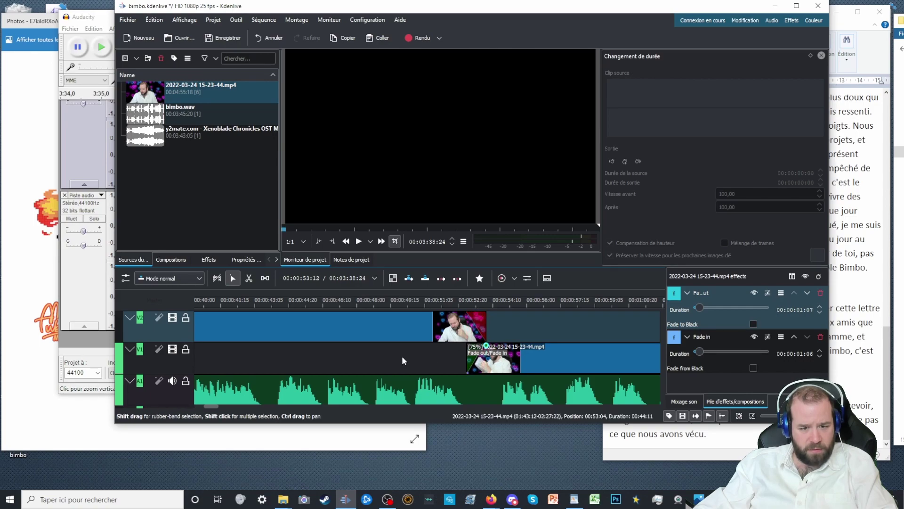
scroll(349, 357, up, 5)
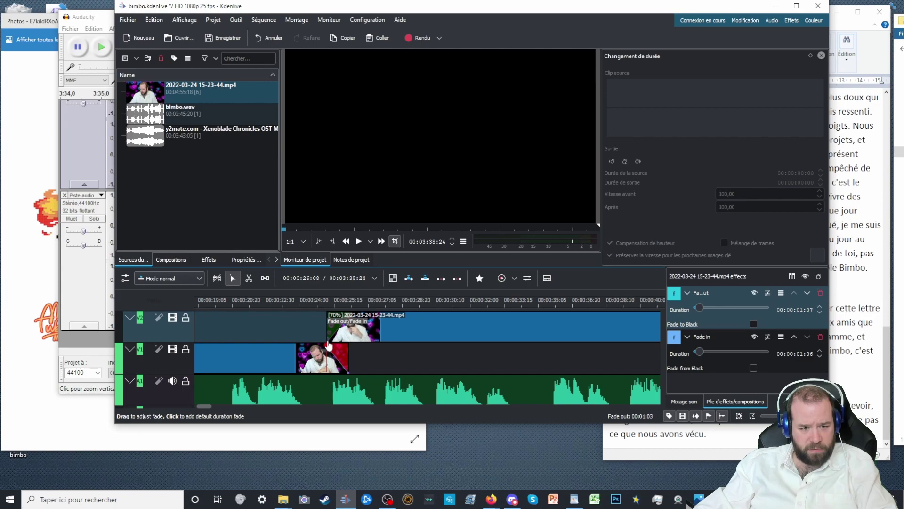
scroll(298, 347, up, 5)
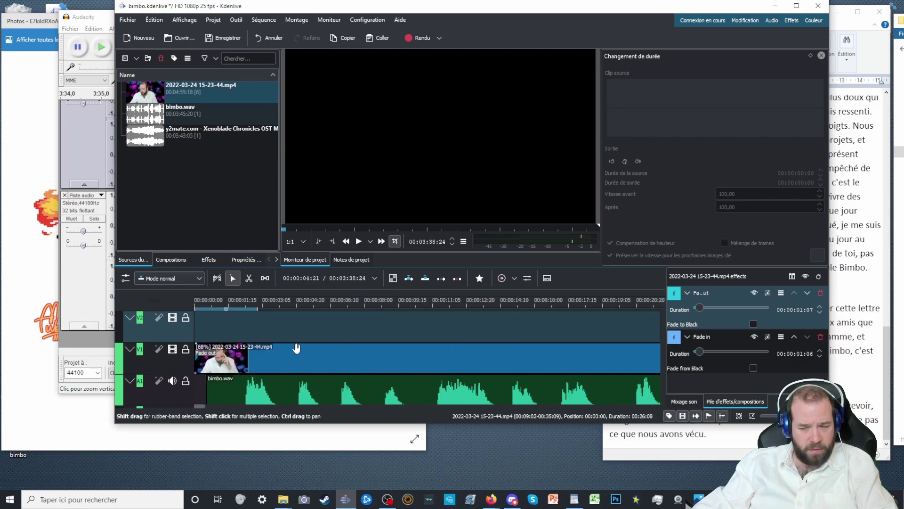
Preview the whole edit from its beginning at full-screen size, then return the playhead to 00:00:18:12
key(End)
scroll(297, 348, down, 5)
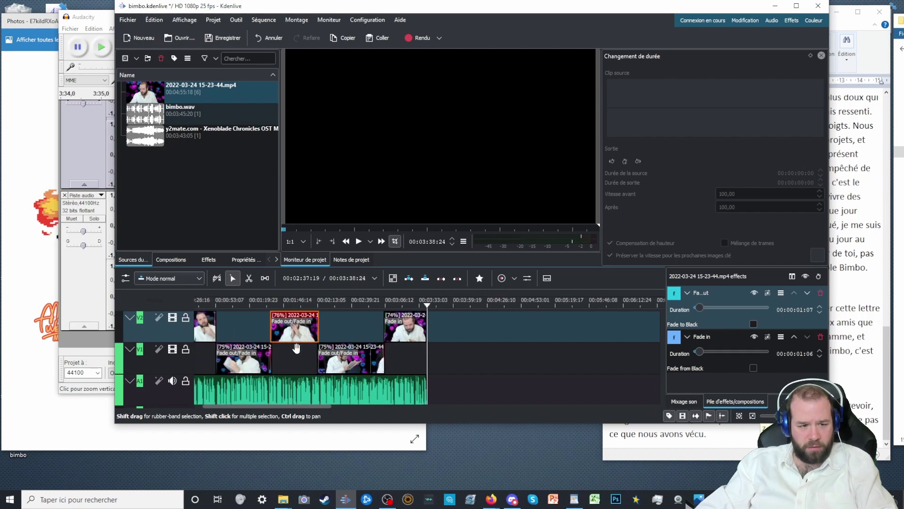
key(Home)
click(195, 325)
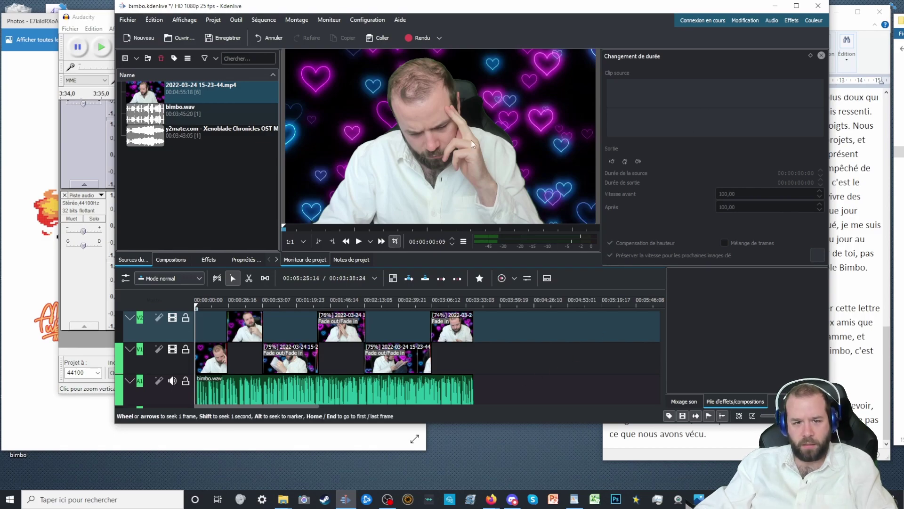
double_click(366, 114)
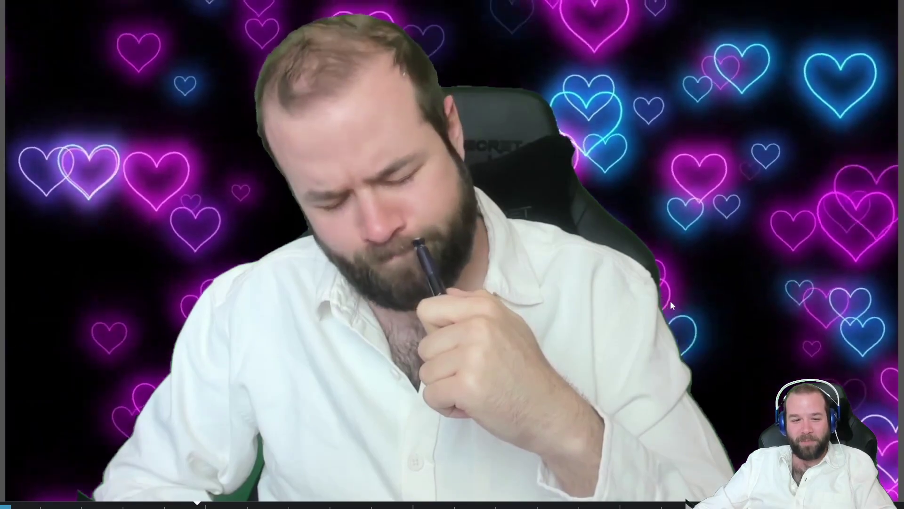
double_click(670, 300)
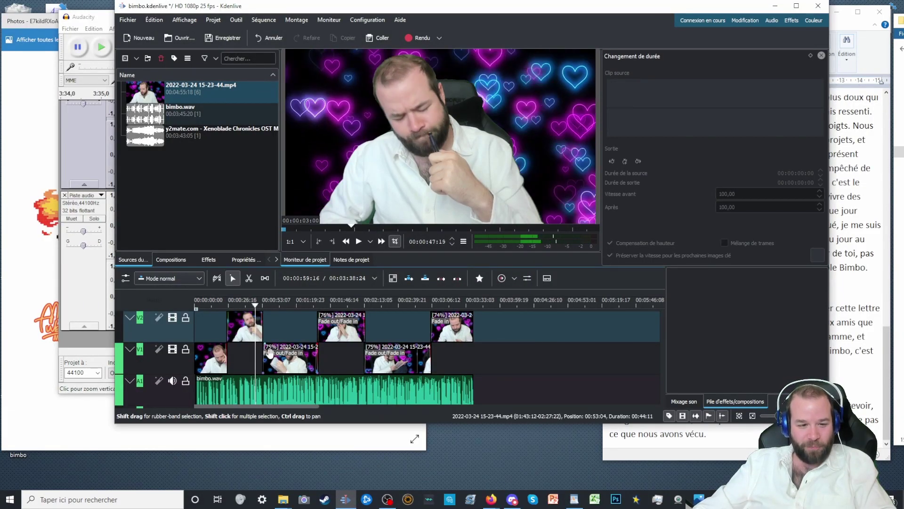
click(218, 314)
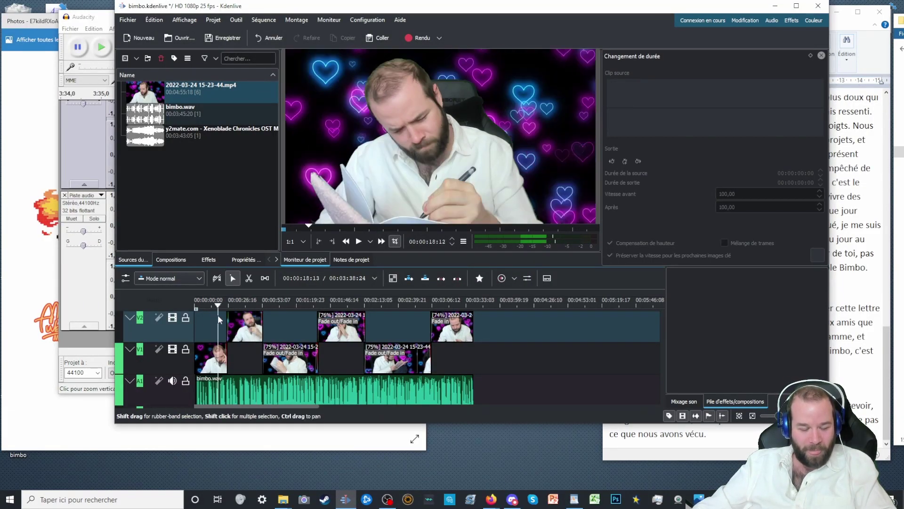
Slow the first four video clips on V1 and V2 to 60% speed, extending each one's end over the following clip
scroll(217, 314, up, 5)
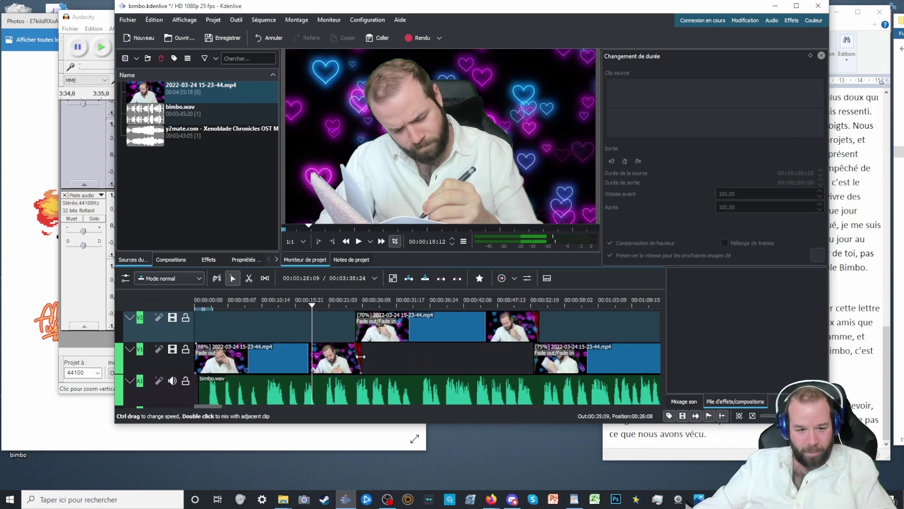
drag(361, 357, 385, 354)
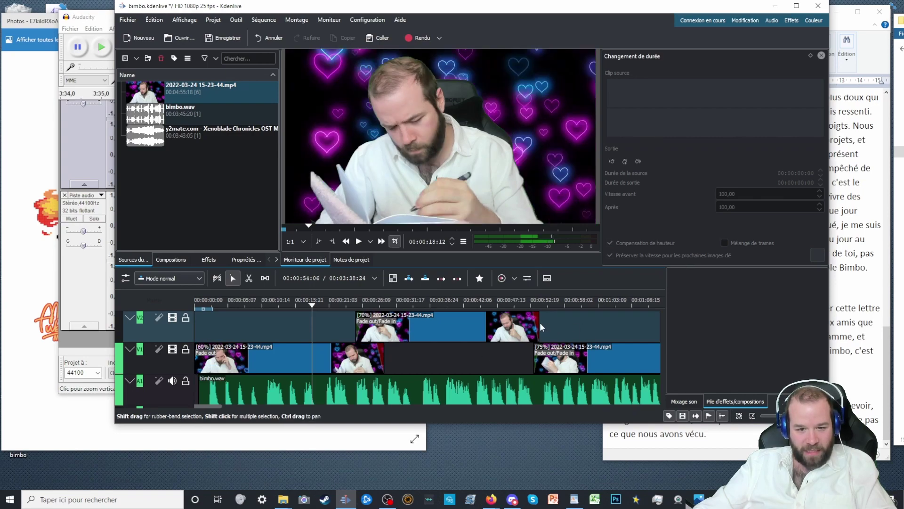
drag(538, 323, 572, 318)
scroll(561, 334, right, 10)
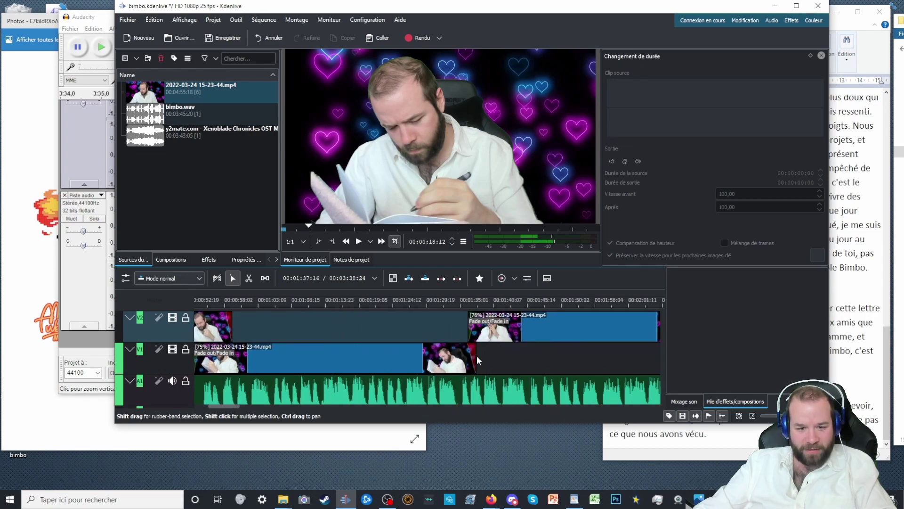
drag(476, 355, 545, 352)
scroll(489, 329, right, 5)
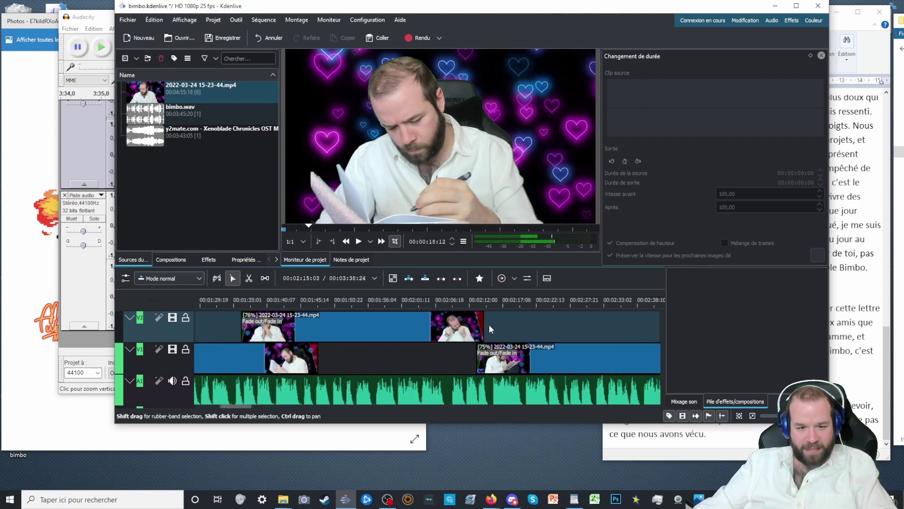
drag(484, 322, 547, 324)
Slow the fifth clip on V1 to 62% and the last clip on V2 to 61%, extending the last clip's start to about 00:03:00:01
scroll(522, 352, right, 8)
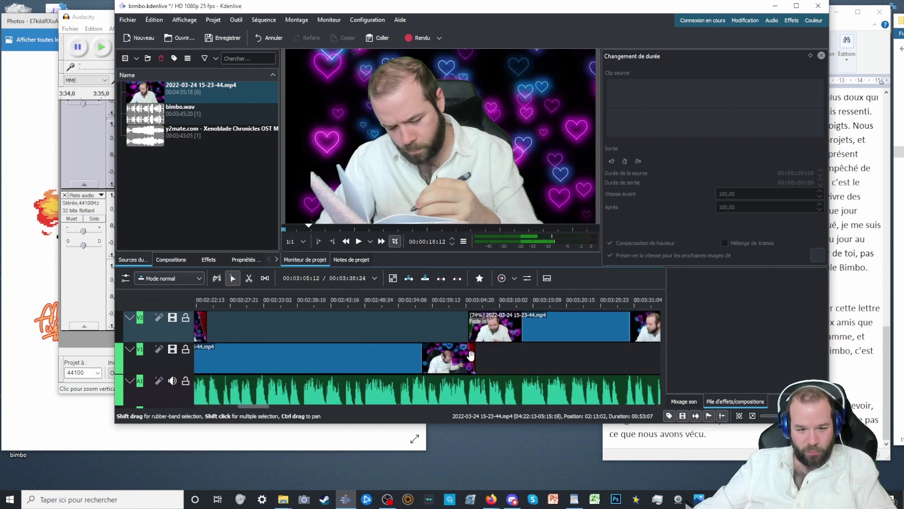
drag(475, 356, 527, 356)
scroll(480, 362, left, 3)
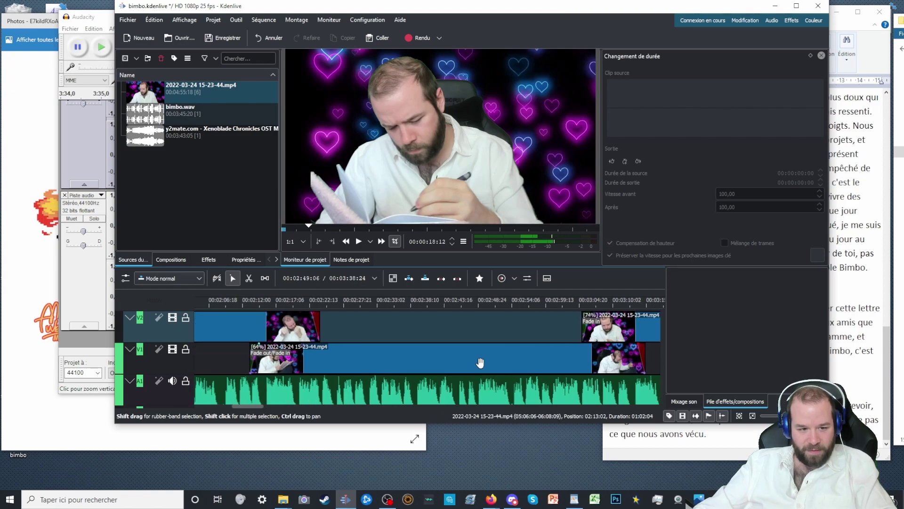
drag(646, 352, 660, 346)
scroll(565, 355, right, 9)
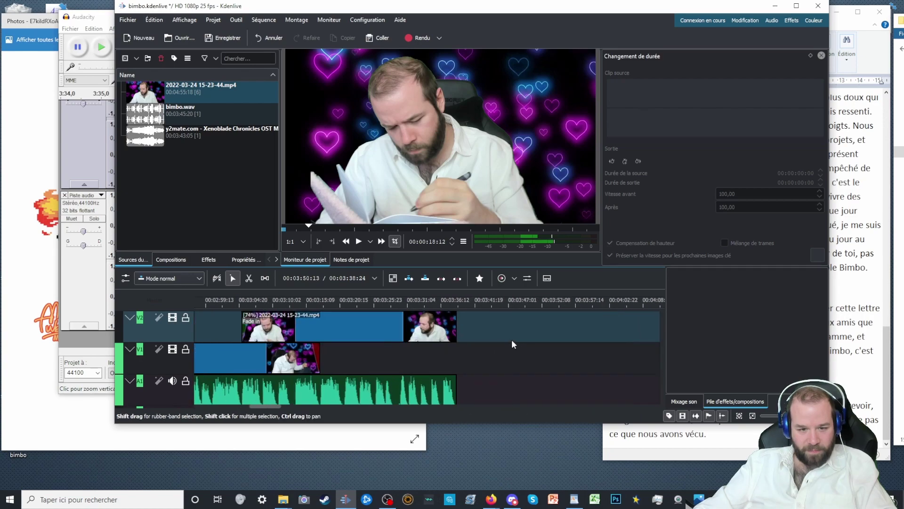
mouse_move(459, 326)
mouse_down()
mouse_move(504, 324)
mouse_move(439, 325)
mouse_move(458, 325)
mouse_up()
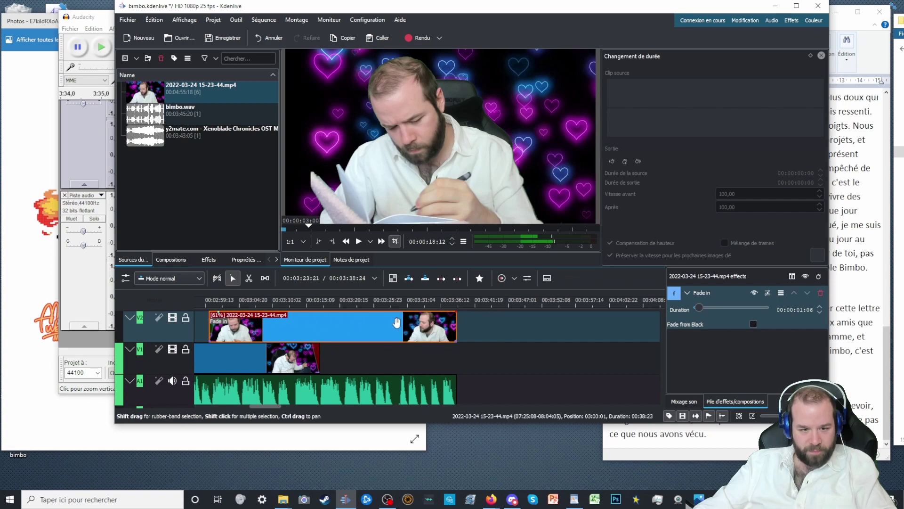
Trim the end of the last V2 clip to a duration of 00:00:31:03 and move it to finish with the narration
click(438, 302)
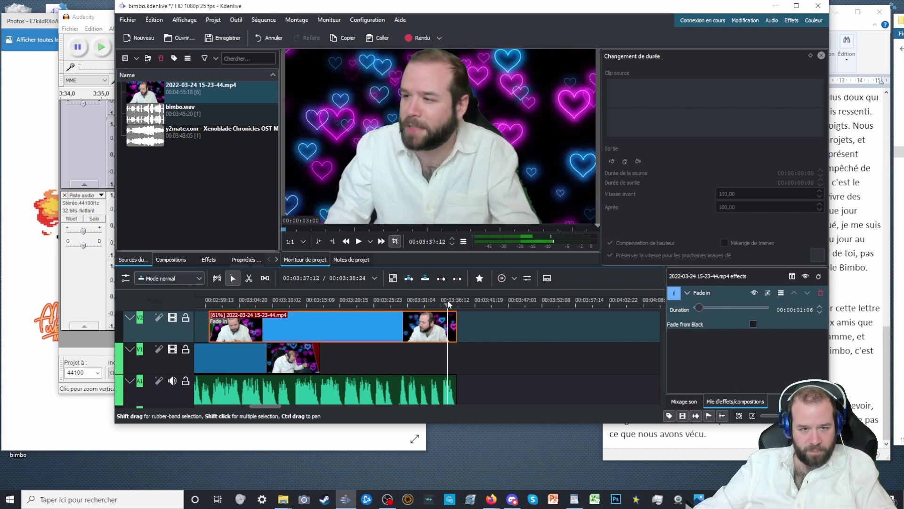
drag(449, 304, 407, 302)
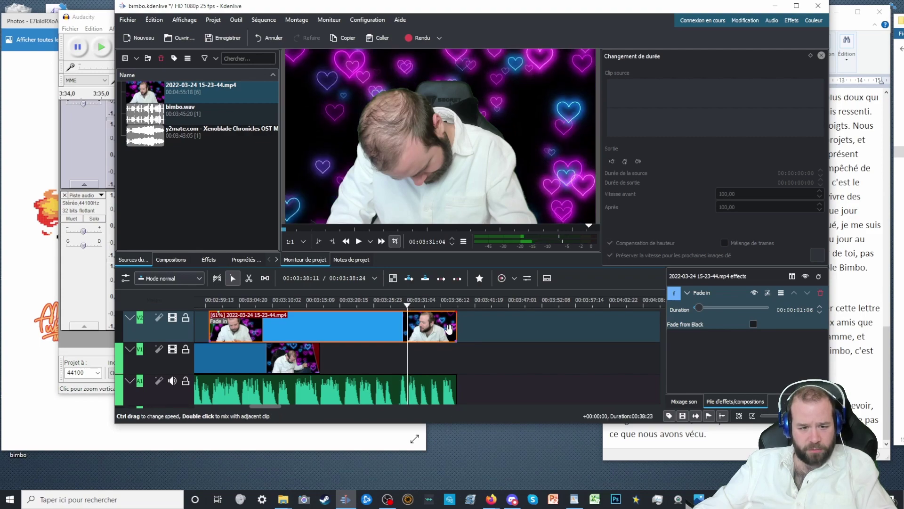
drag(450, 328, 400, 328)
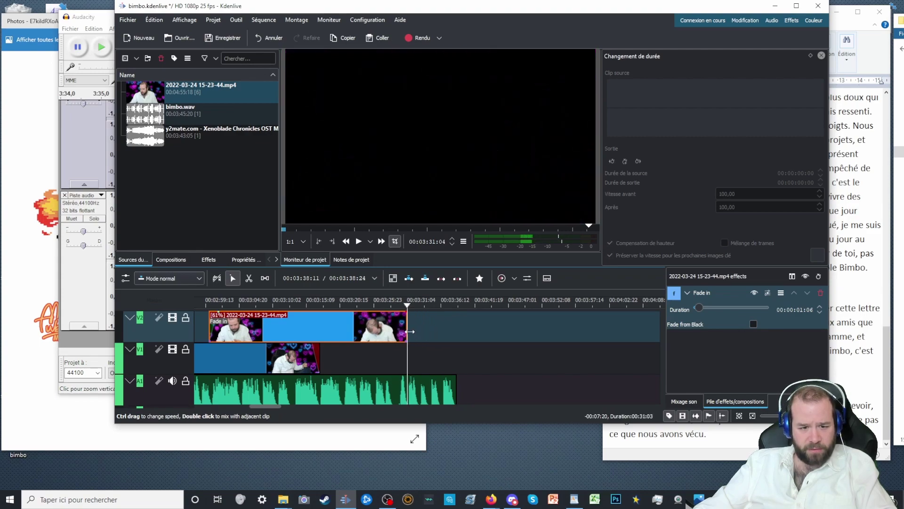
click(394, 304)
click(405, 305)
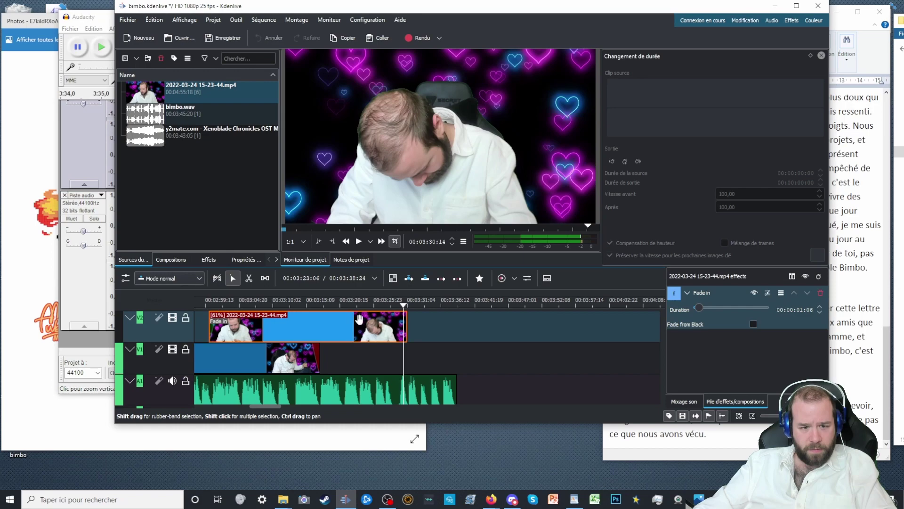
drag(359, 320, 408, 319)
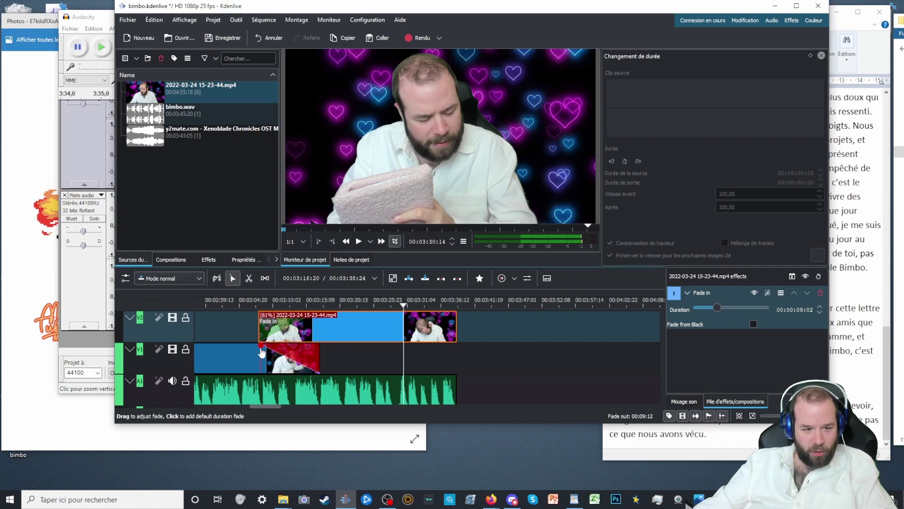
Lengthen the fade-ins and fade-outs across the widened clip overlaps, giving the last clip a 00:00:09:02 fade-in
scroll(245, 331, up, 5)
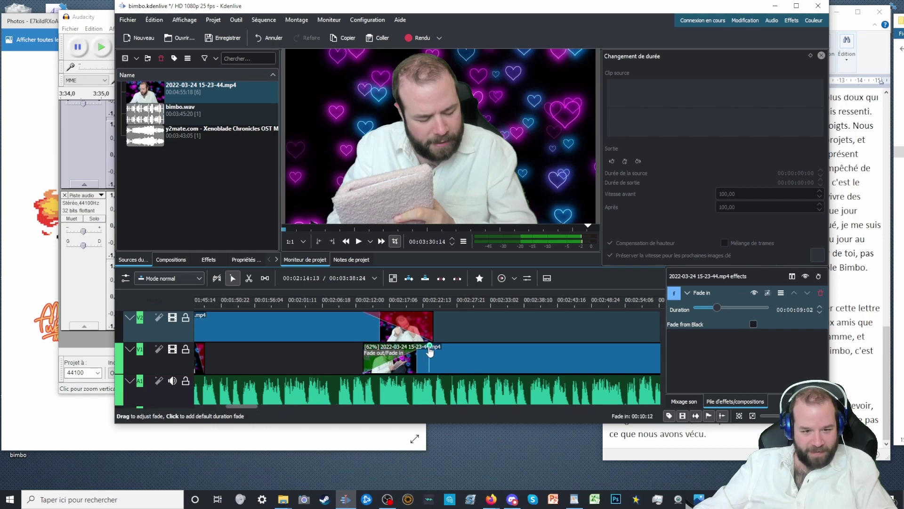
scroll(295, 365, up, 2)
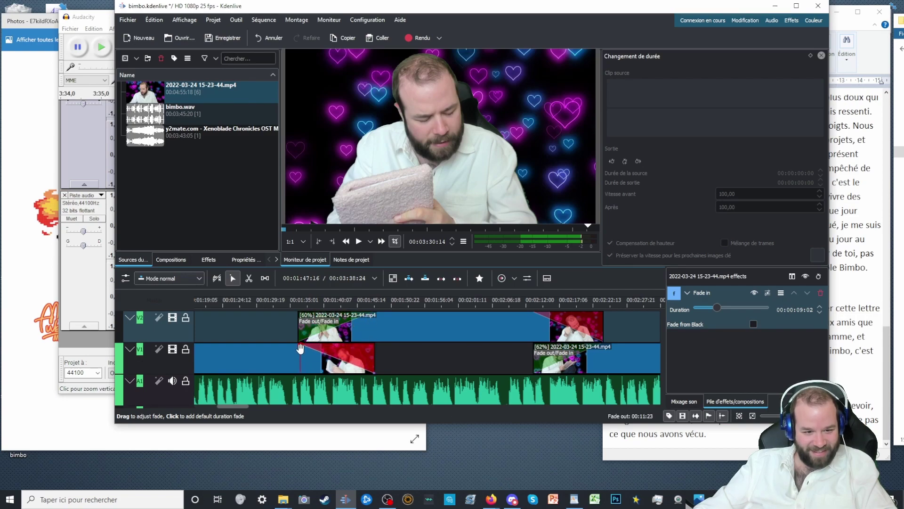
scroll(267, 353, up, 4)
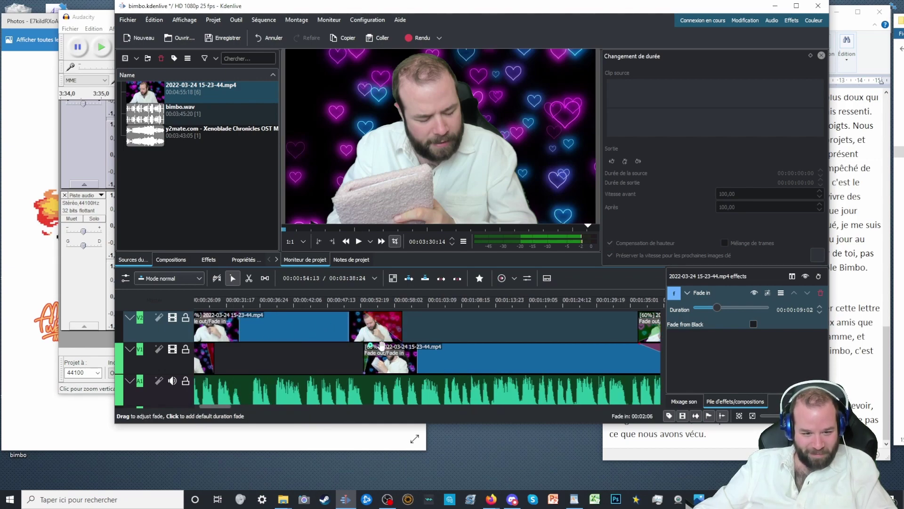
scroll(281, 359, up, 2)
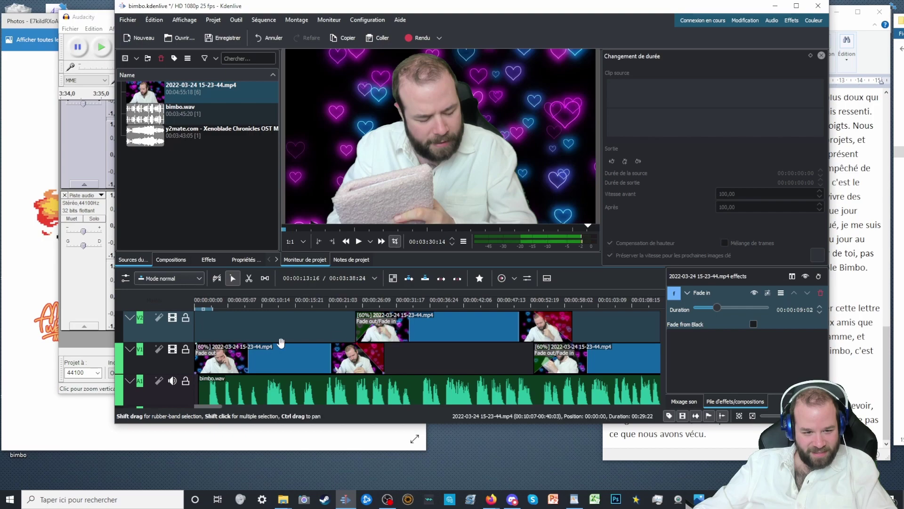
Add a short fade-in at the start of the first clip on V1 and play the opening to check it
click(197, 317)
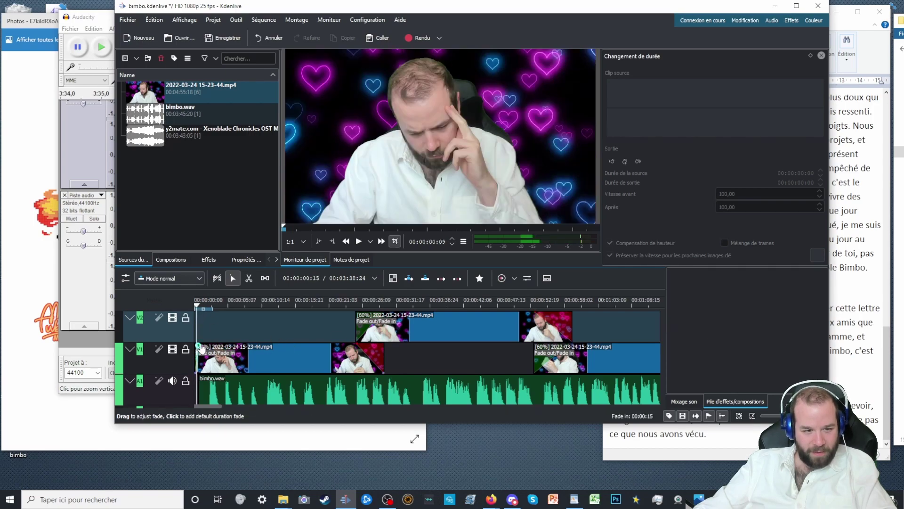
drag(202, 348, 210, 349)
key(space)
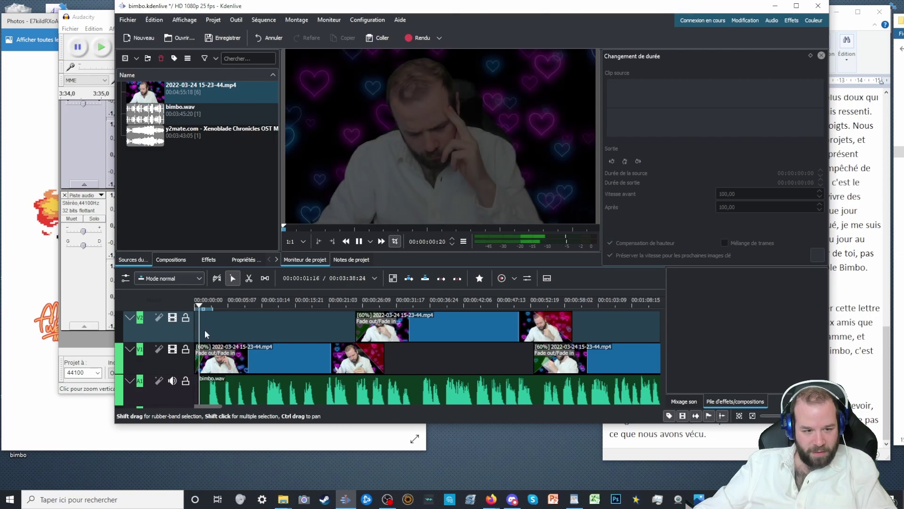
key(space)
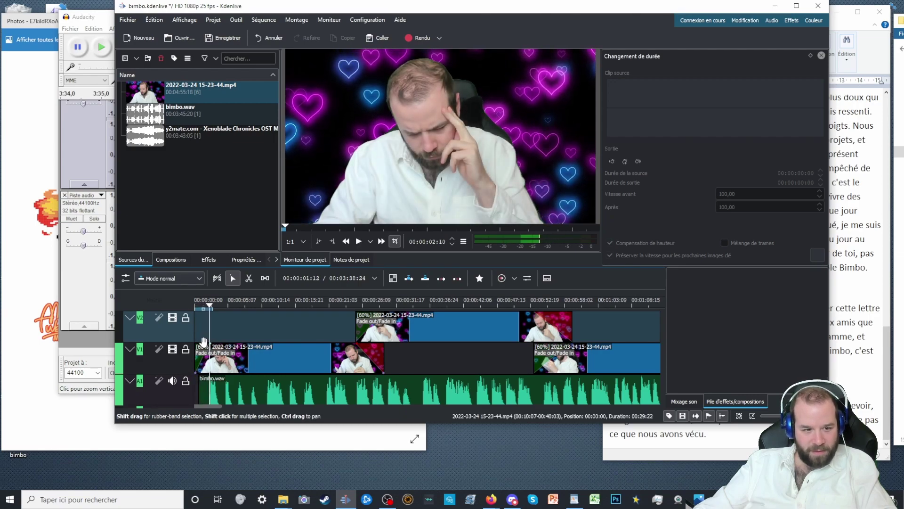
Preview the whole edit from its beginning at full-screen size
click(197, 330)
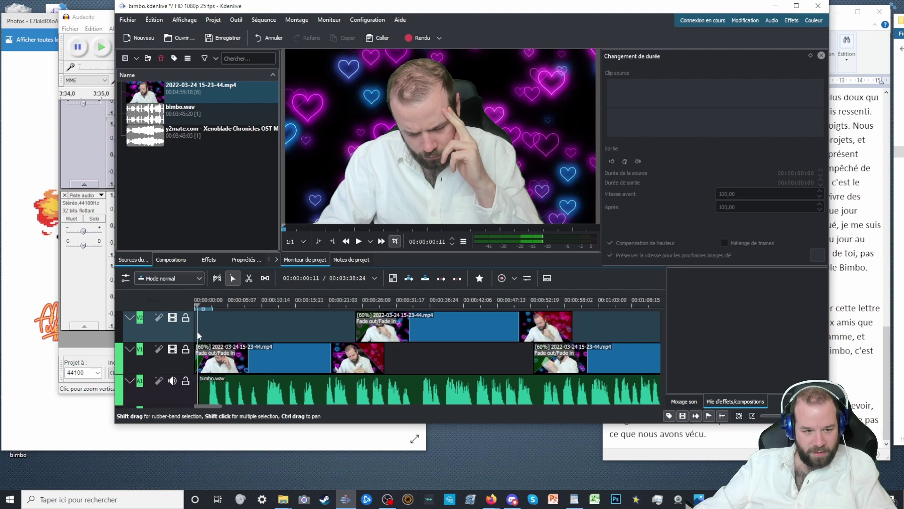
key(space)
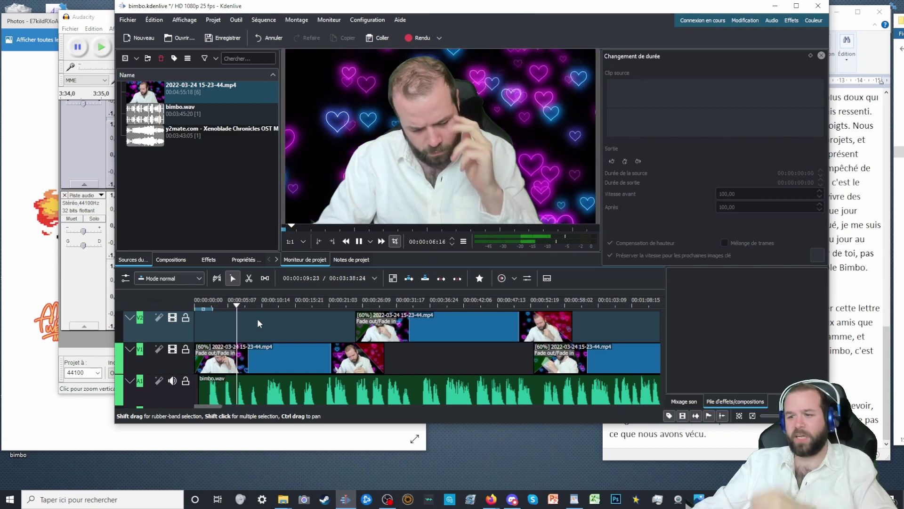
double_click(367, 144)
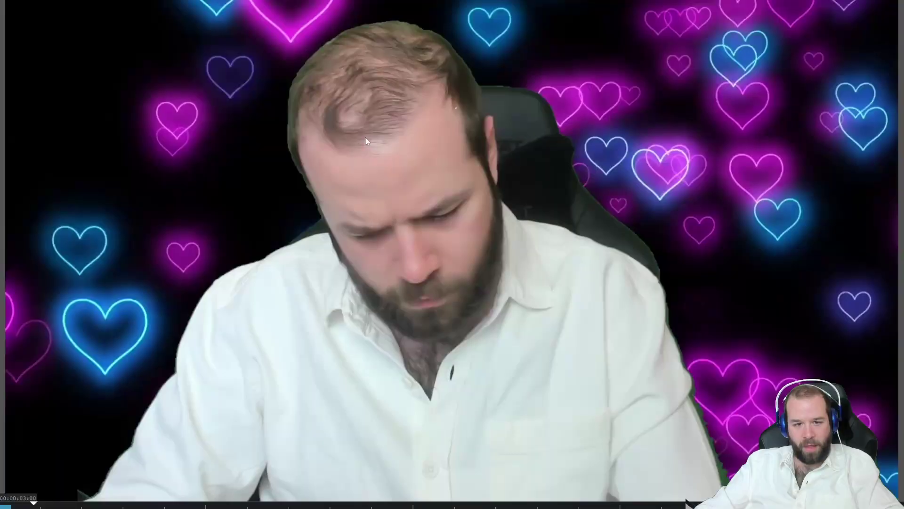
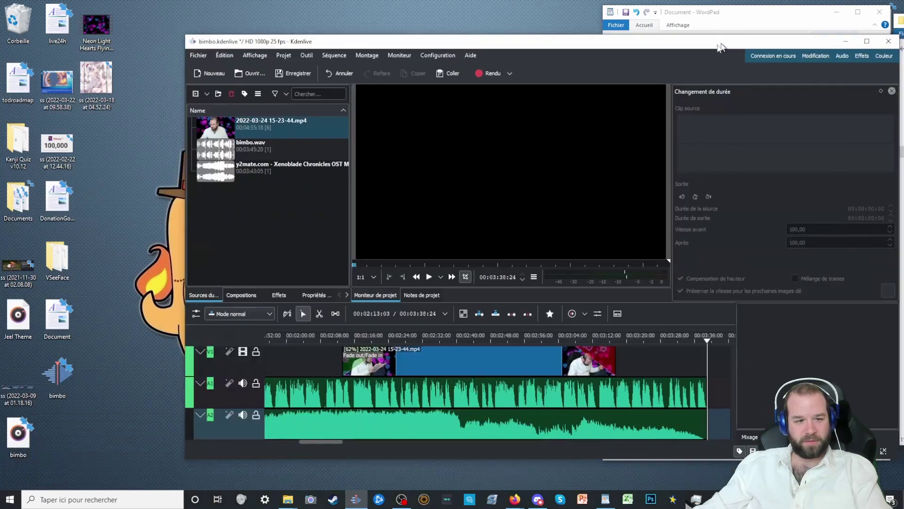
Import Sprite_Crache-Feu_HGSS.png, place it on V2 after the last clip, and insert a new video track above V2
drag(252, 254, 756, 346)
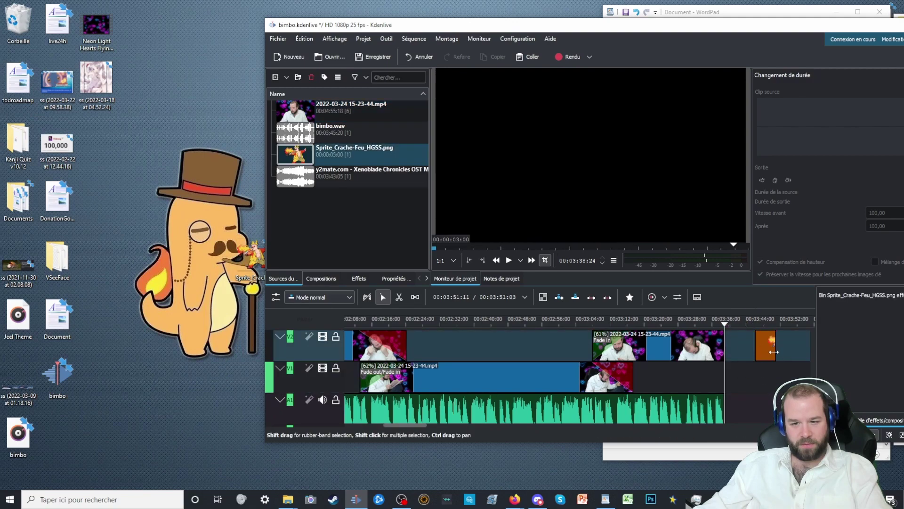
click(764, 335)
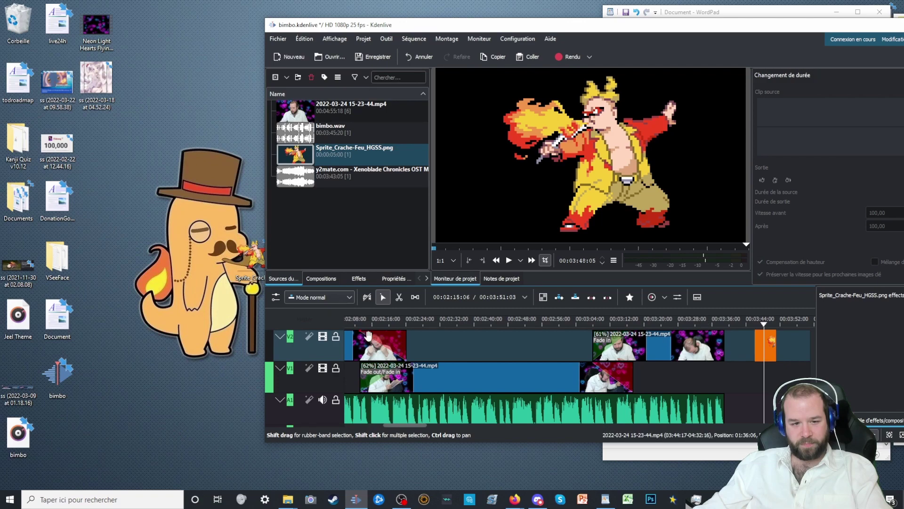
right_click(343, 368)
click(365, 374)
click(683, 261)
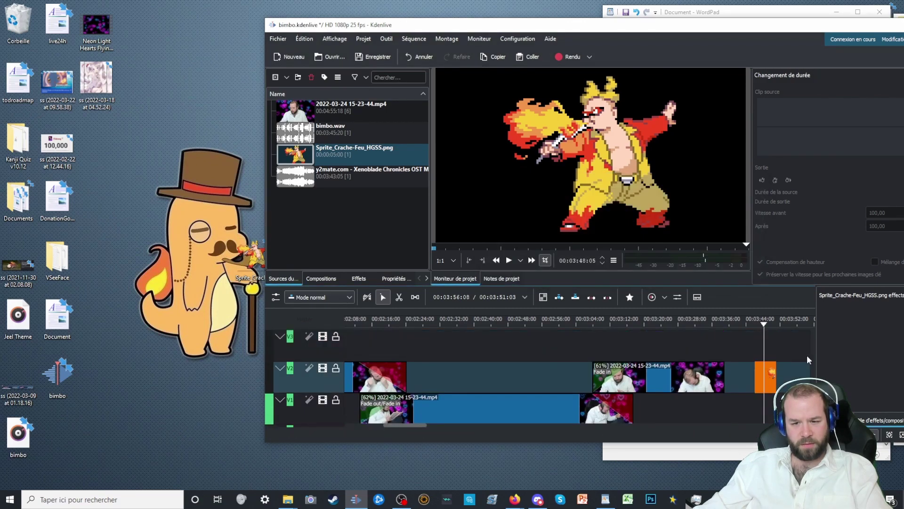
Move the sprite image onto V3 over the end of the last clip, finishing with it, and add a long fade-in
drag(769, 375, 710, 338)
click(704, 319)
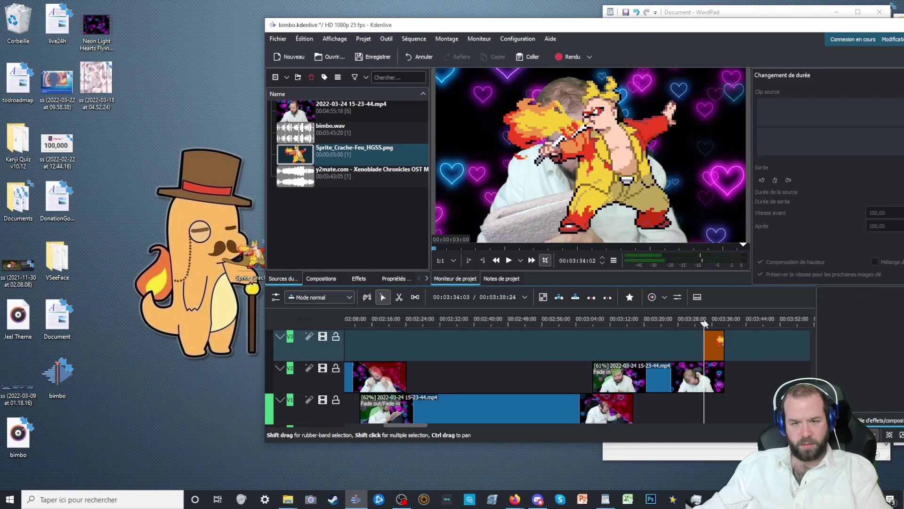
scroll(705, 319, up, 1)
scroll(705, 319, up, 1)
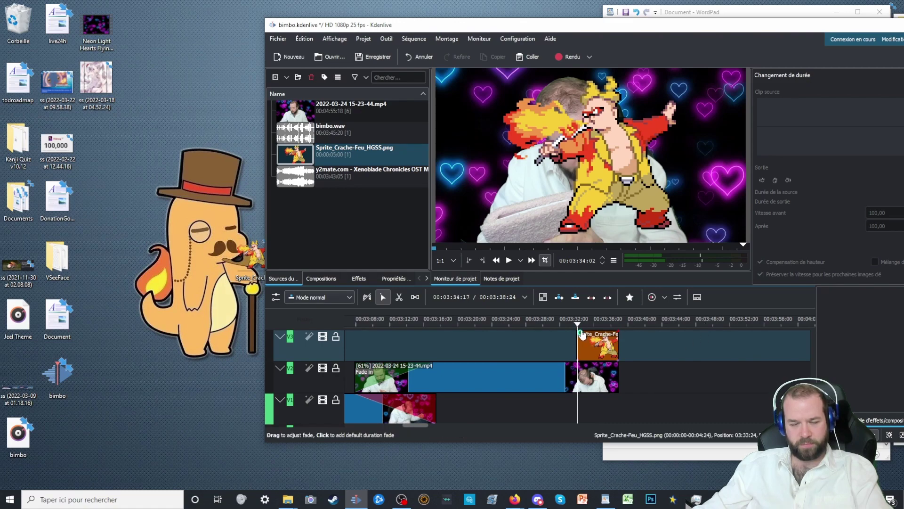
drag(583, 335, 607, 336)
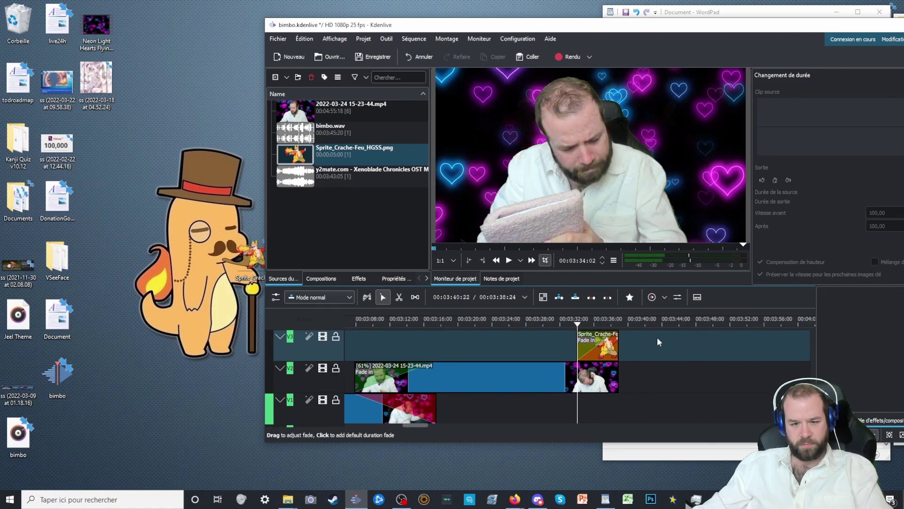
Start the Sprite_Crache-Feu_HGSS clip on V3 at about 03:30:20, extend it to the video's end, and add fade-outs to it and the V2 clip
key(space)
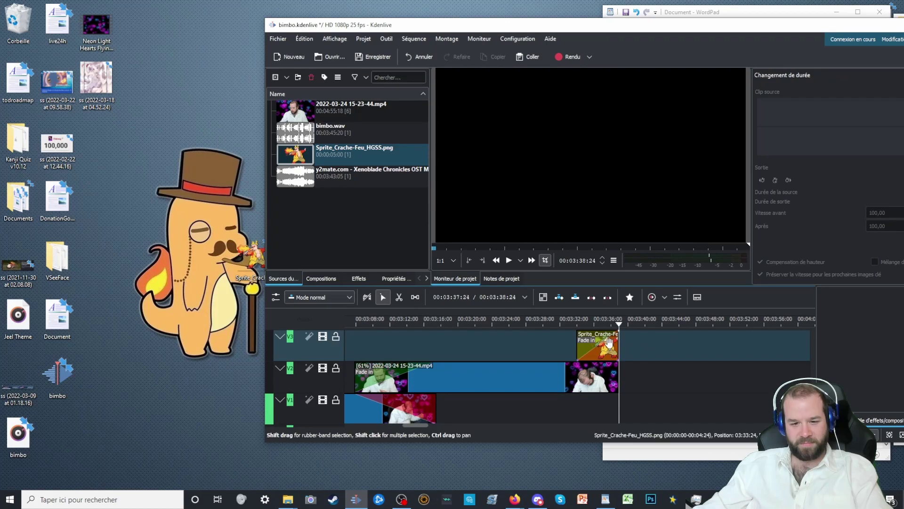
drag(611, 346, 584, 346)
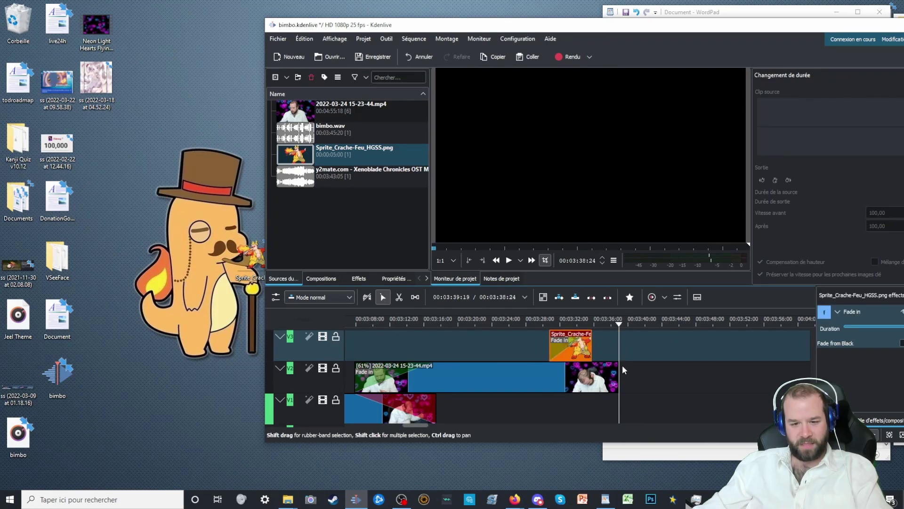
click(609, 368)
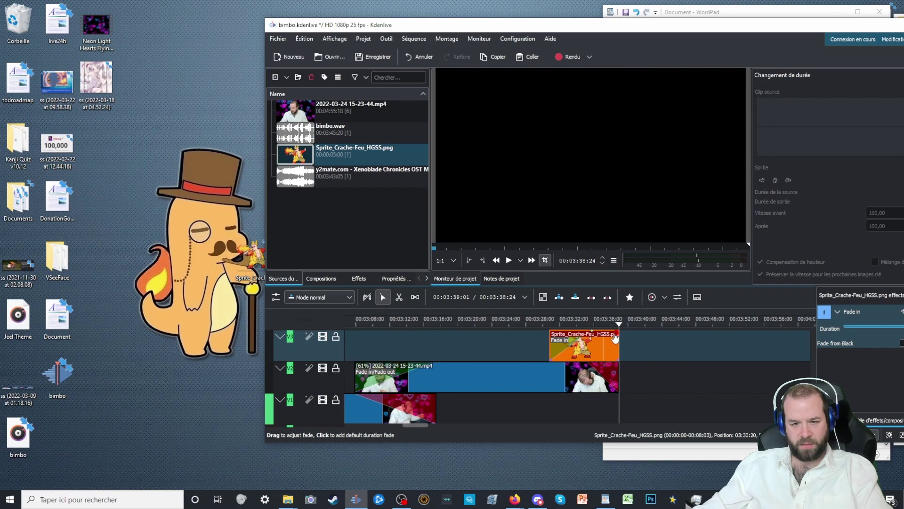
drag(615, 336, 594, 338)
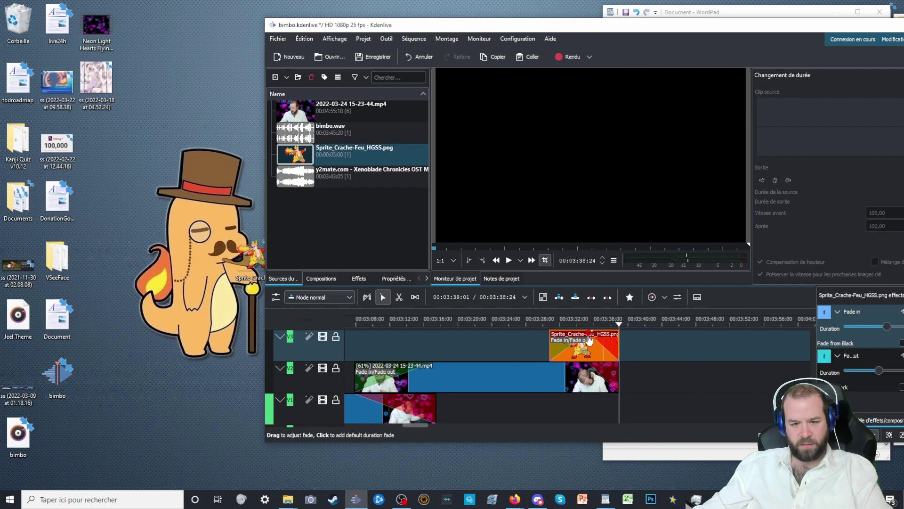
click(528, 340)
key(space)
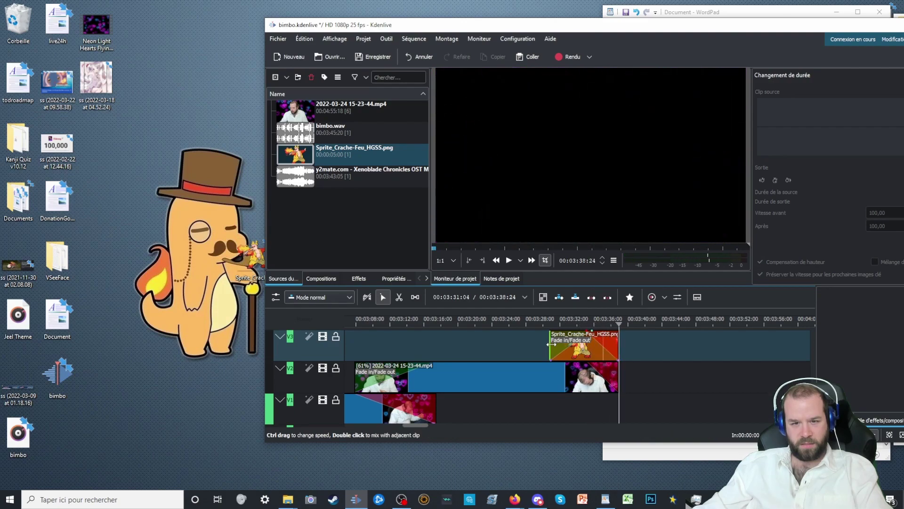
Inspect the sprite overlay at 03:32:00 and the audio tracks below it in the timeline
click(515, 500)
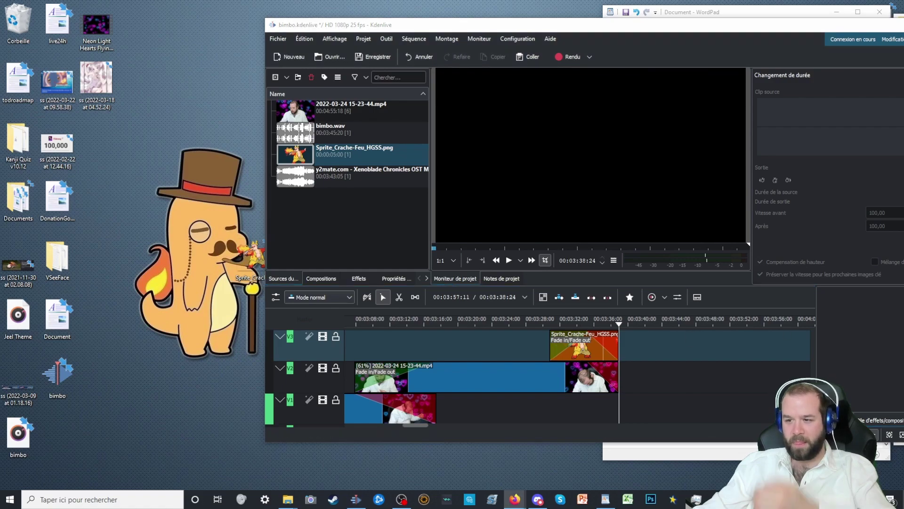
click(590, 340)
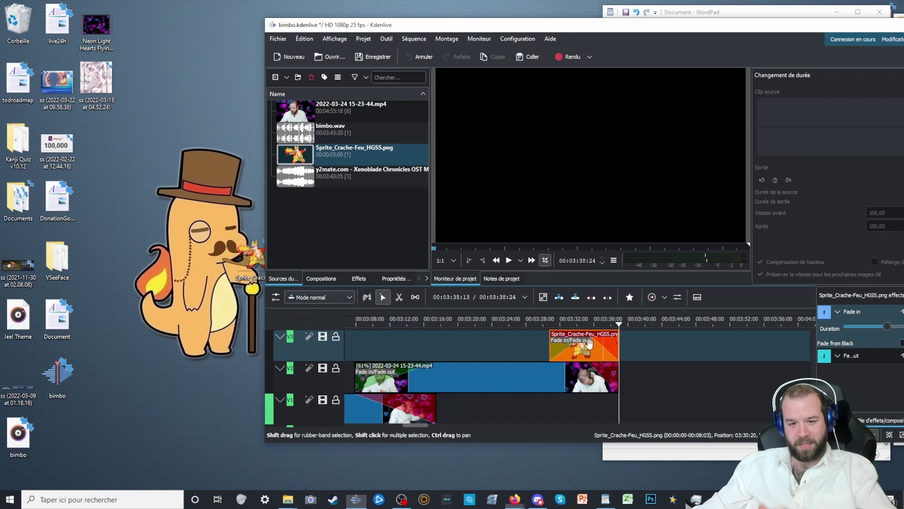
click(559, 321)
scroll(538, 322, down, 2)
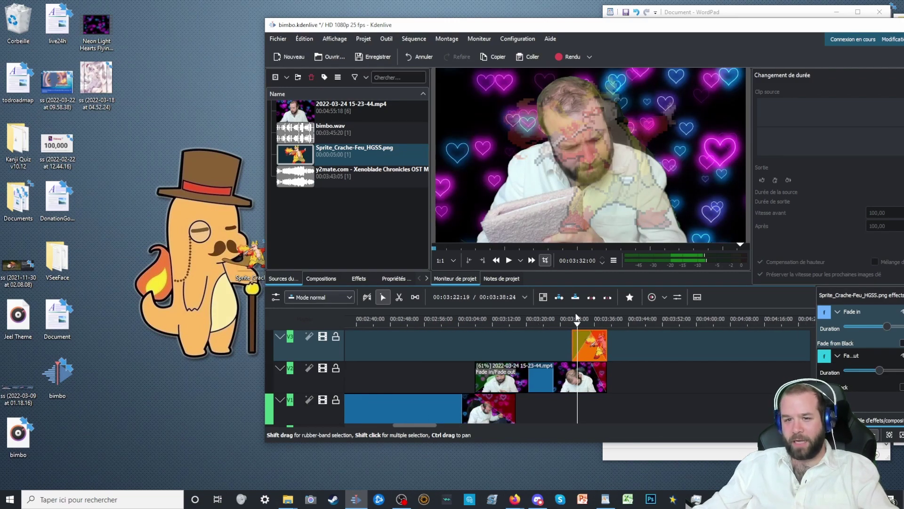
scroll(267, 369, down, 2)
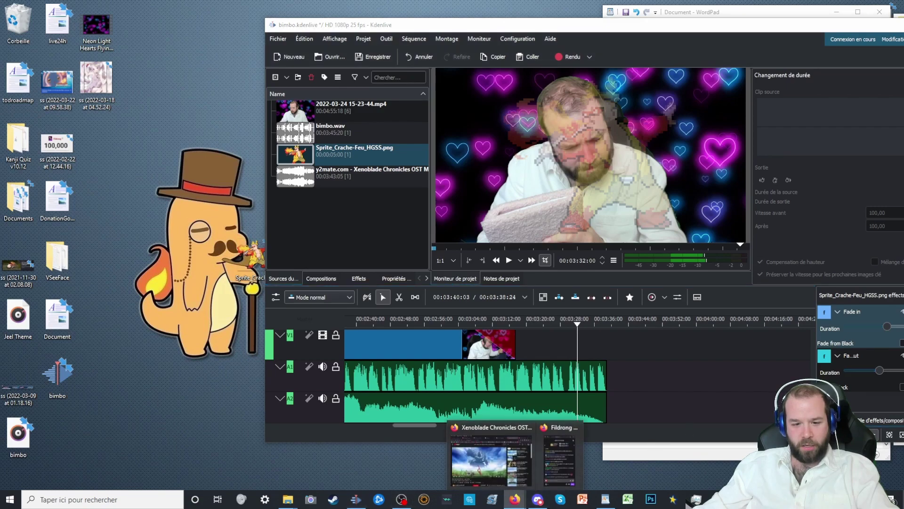
Switch to Firefox and search YouTube for "rain sound effect"
key(alt+Tab)
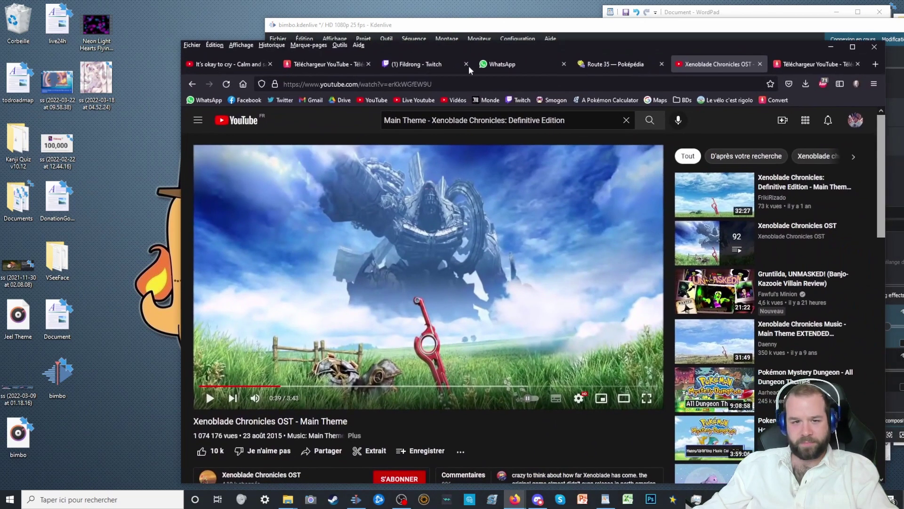
key(slash)
text(rain sound effect)
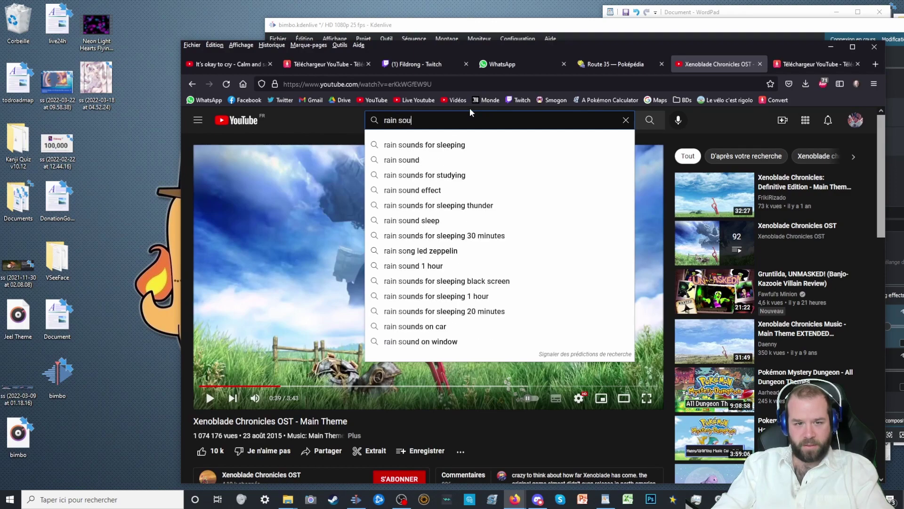
key(Return)
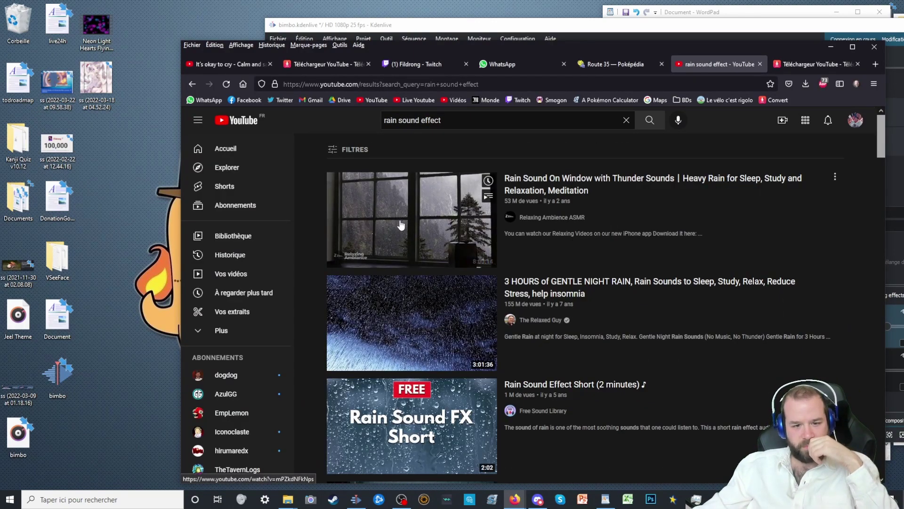
Play the "Rain Sound On Window with Thunder Sounds" and "Rain Sound Effect Short (2 minutes)" results to compare their sound
click(389, 217)
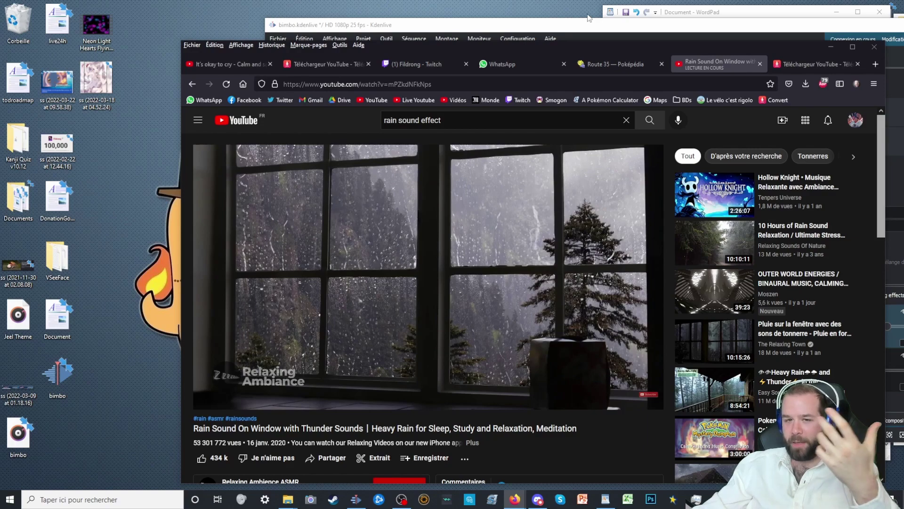
drag(607, 52, 558, 43)
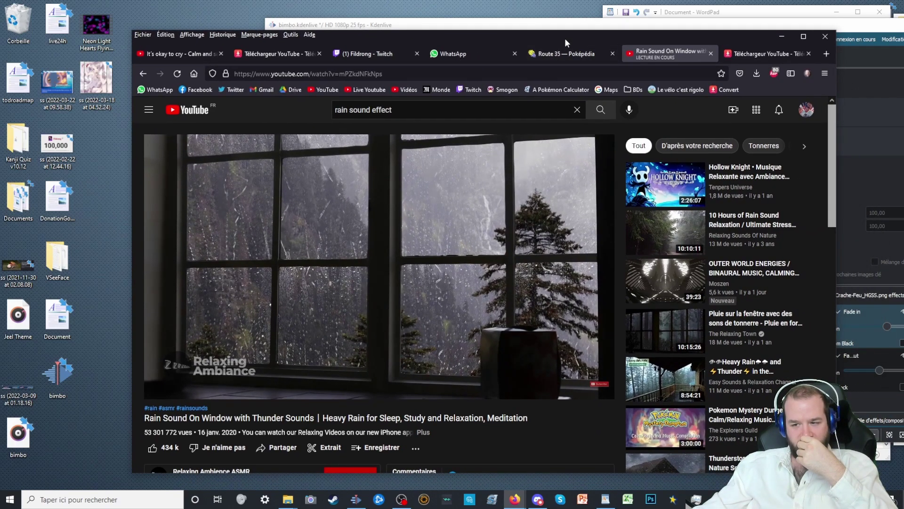
click(143, 76)
scroll(389, 246, down, 2)
click(390, 279)
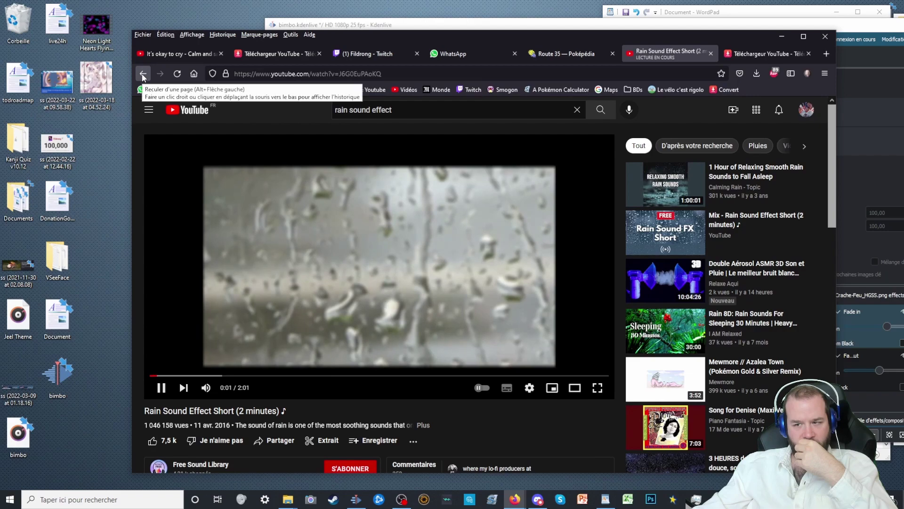
Return to the results and play "30 Minutes of Rain and Thunderstorm Sounds" to judge its sound
click(142, 75)
scroll(400, 250, down, 1)
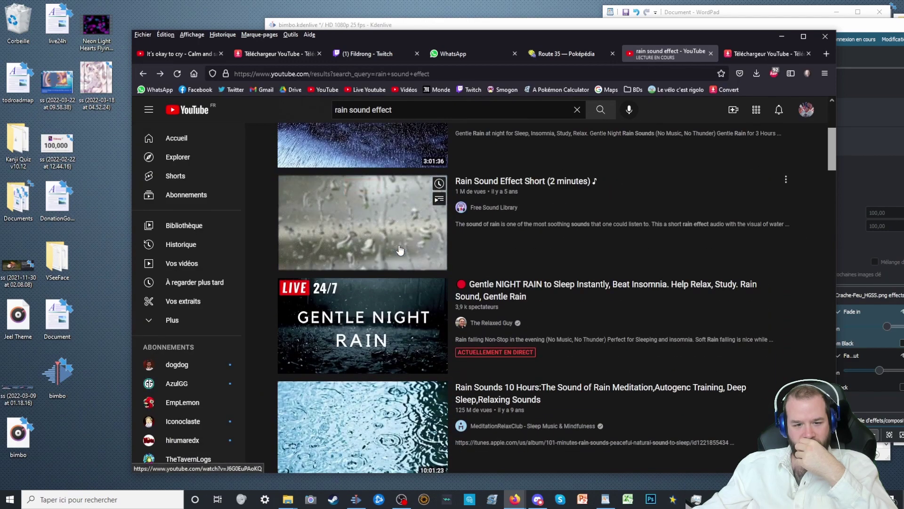
scroll(400, 237, down, 3)
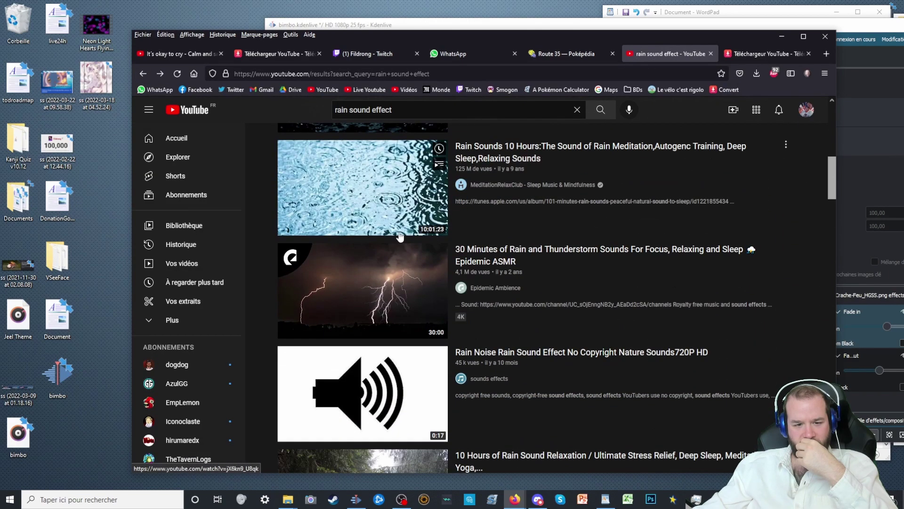
click(390, 282)
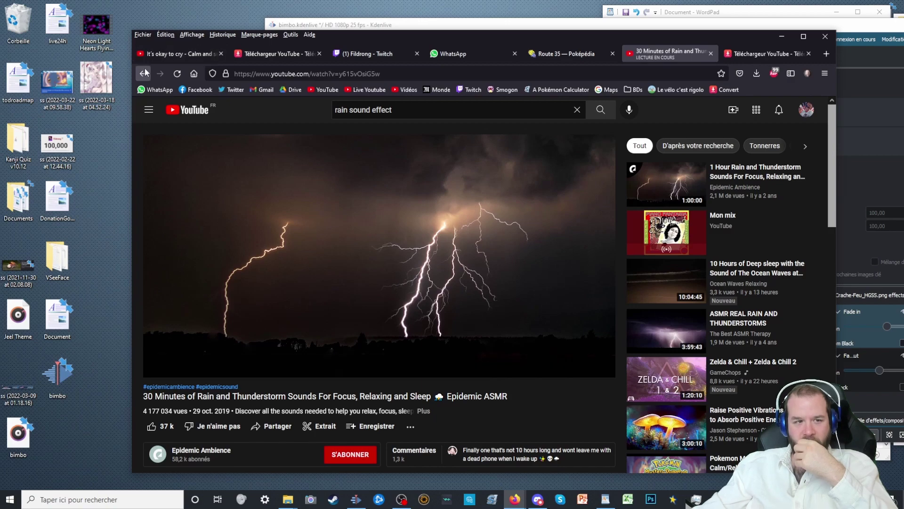
Look through the remaining "rain sound effect" results for a suitable rain recording
key(alt+Left)
scroll(437, 245, down, 2)
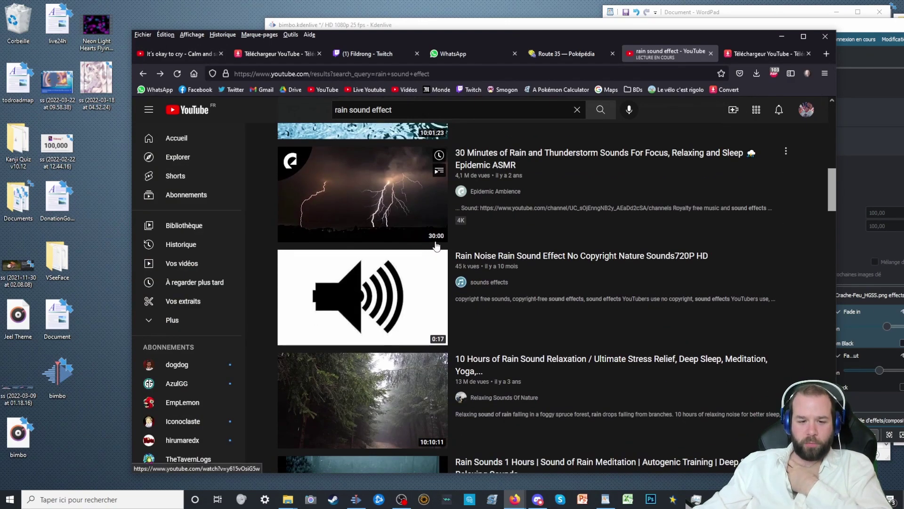
scroll(437, 245, down, 2)
scroll(436, 217, down, 2)
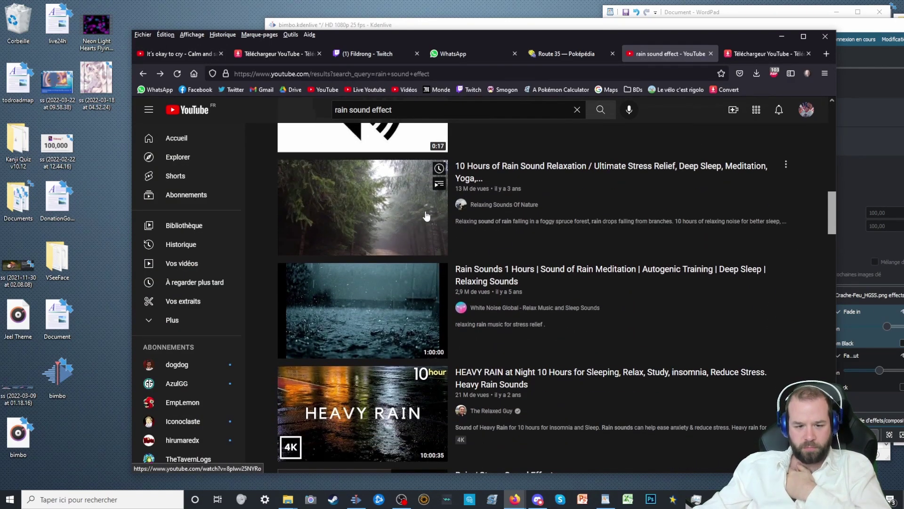
scroll(421, 205, down, 3)
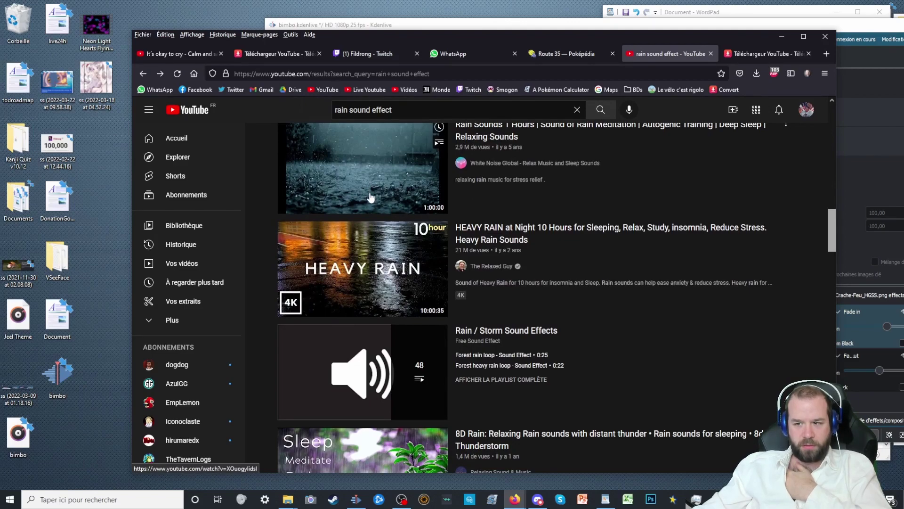
scroll(371, 198, down, 6)
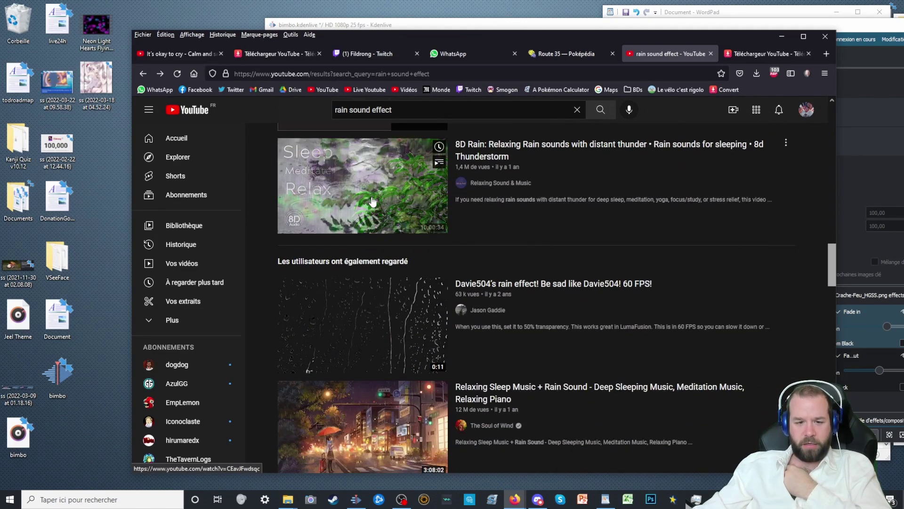
scroll(370, 197, down, 4)
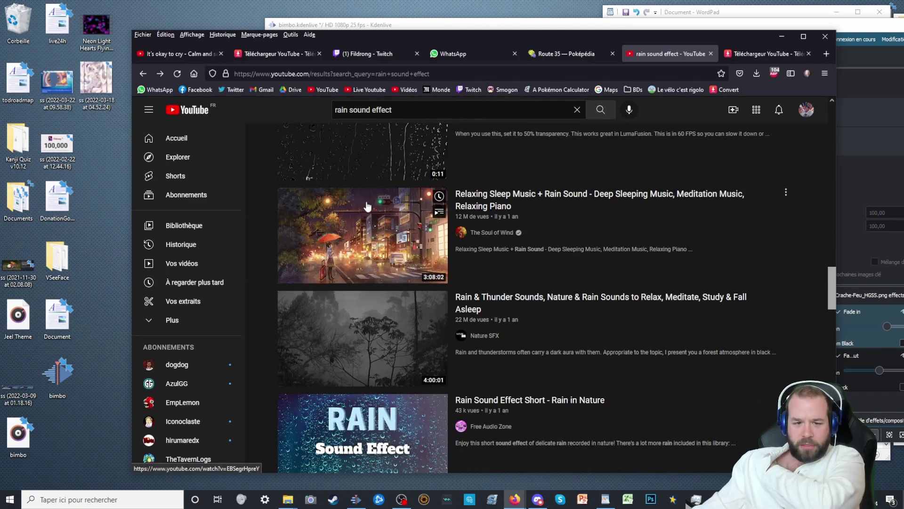
scroll(371, 249, down, 3)
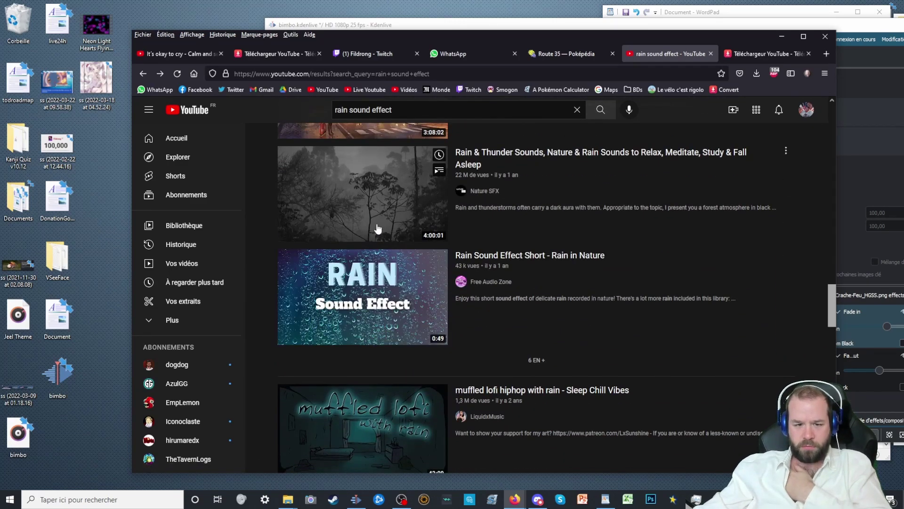
scroll(396, 197, down, 2)
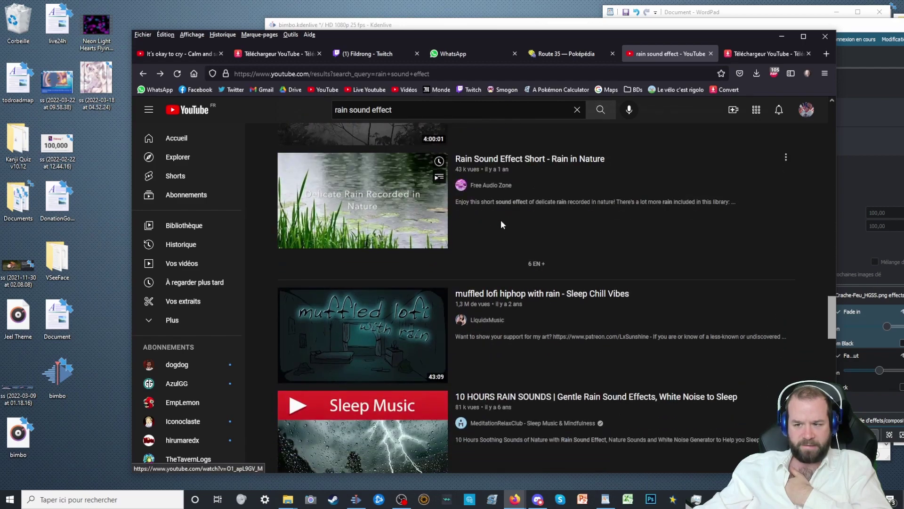
scroll(589, 239, down, 2)
scroll(564, 240, down, 2)
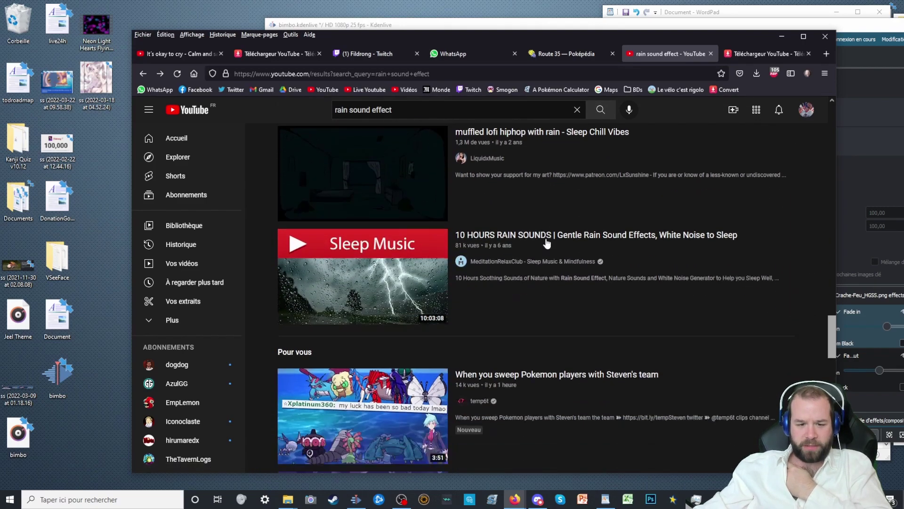
scroll(557, 231, up, 15)
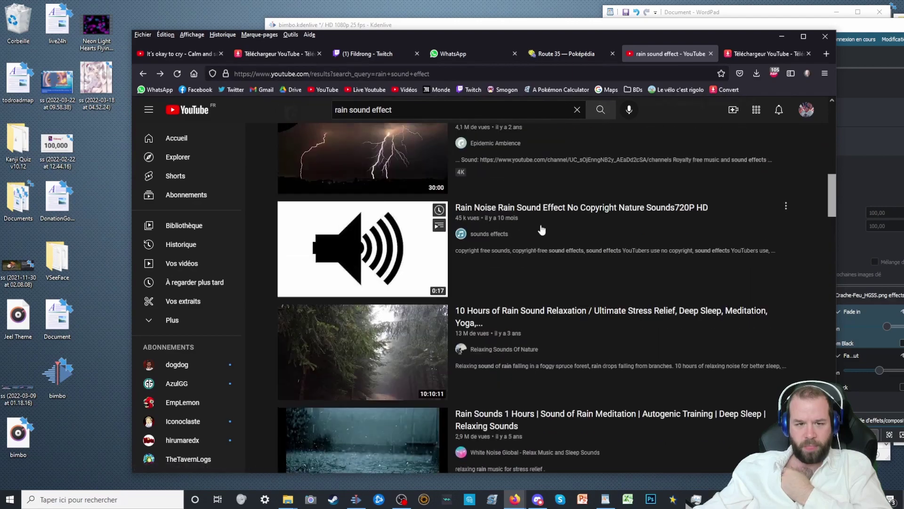
Search YouTube for "rain sound effect -thunder" and look through the results for rain without thunder
click(498, 111)
text(-thunder)
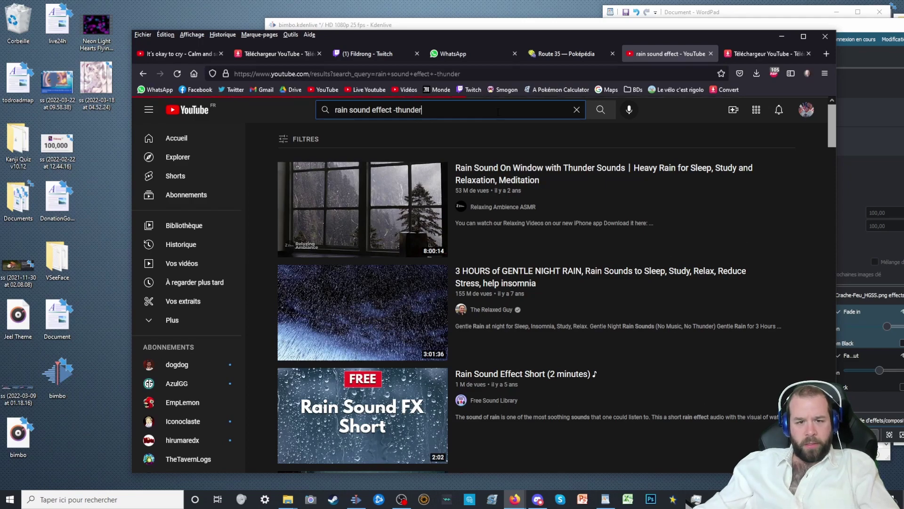
key(Return)
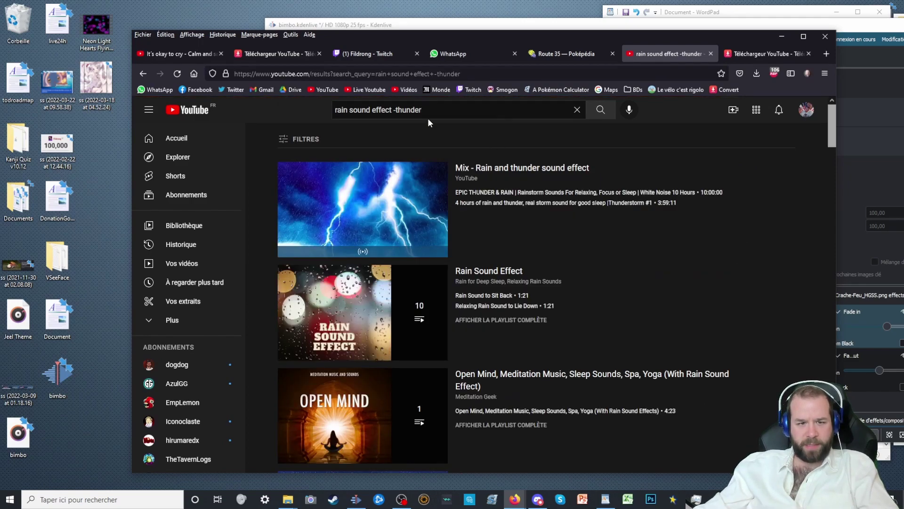
scroll(484, 221, down, 3)
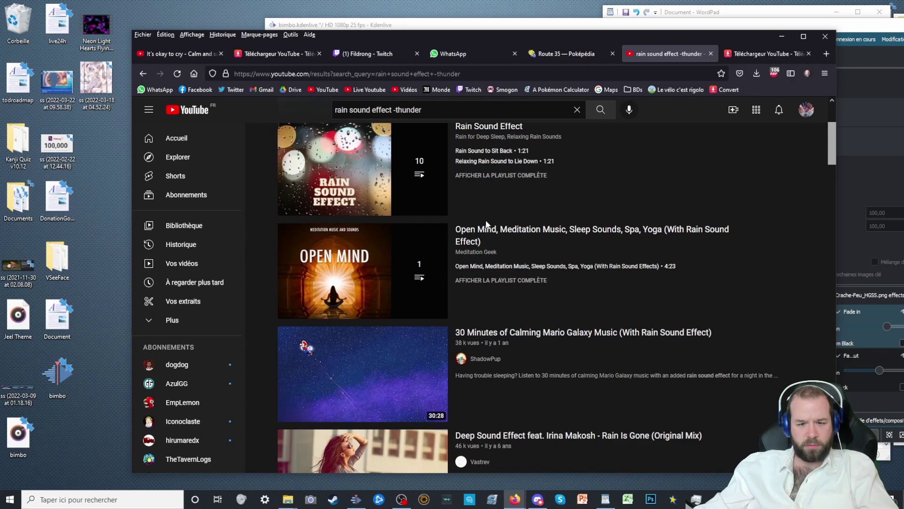
scroll(486, 221, down, 2)
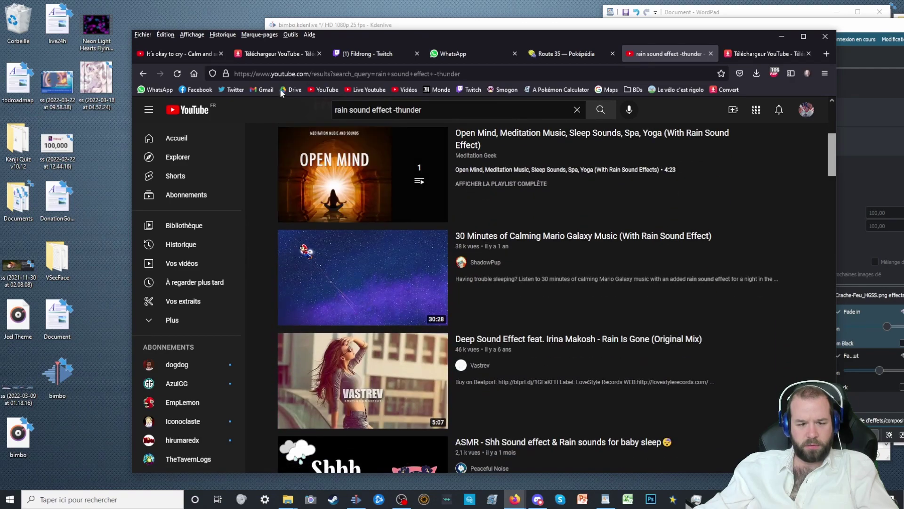
scroll(390, 238, down, 3)
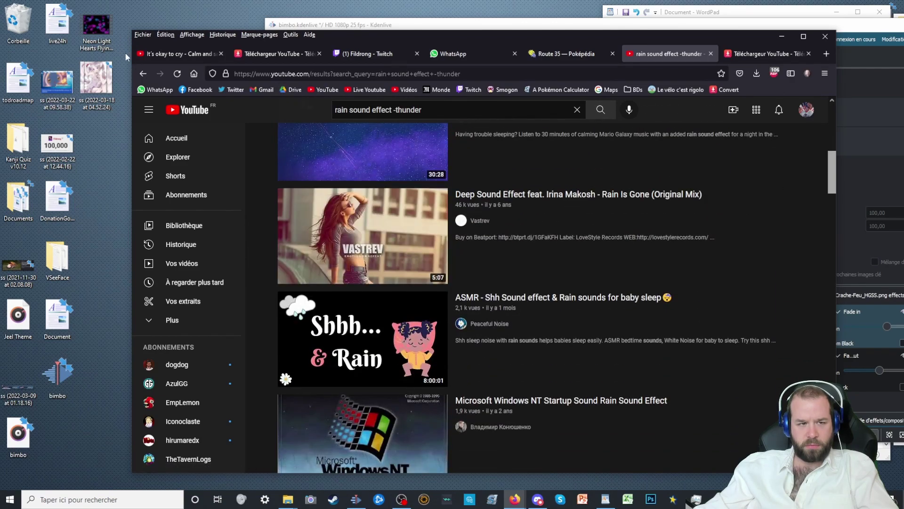
Return to the "rain sound effect" results, open "3 HOURS of GENTLE NIGHT RAIN" and copy the video's address
click(142, 74)
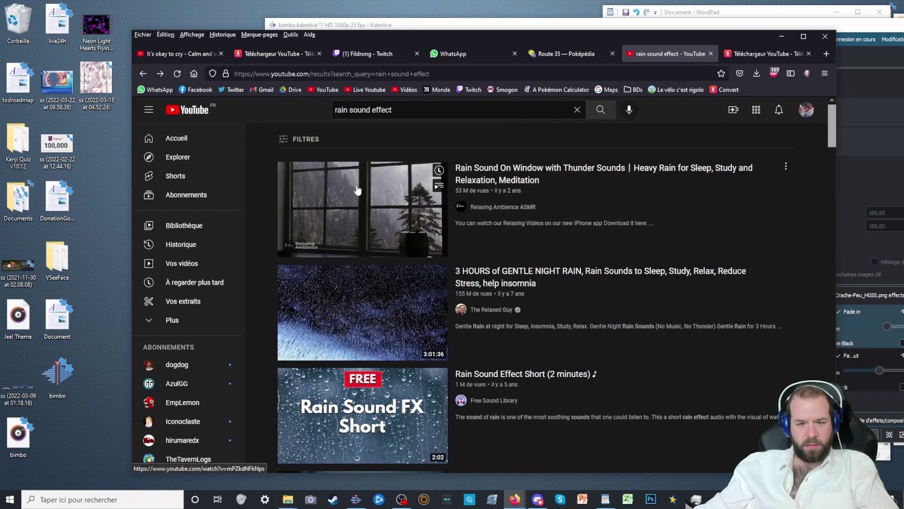
click(532, 293)
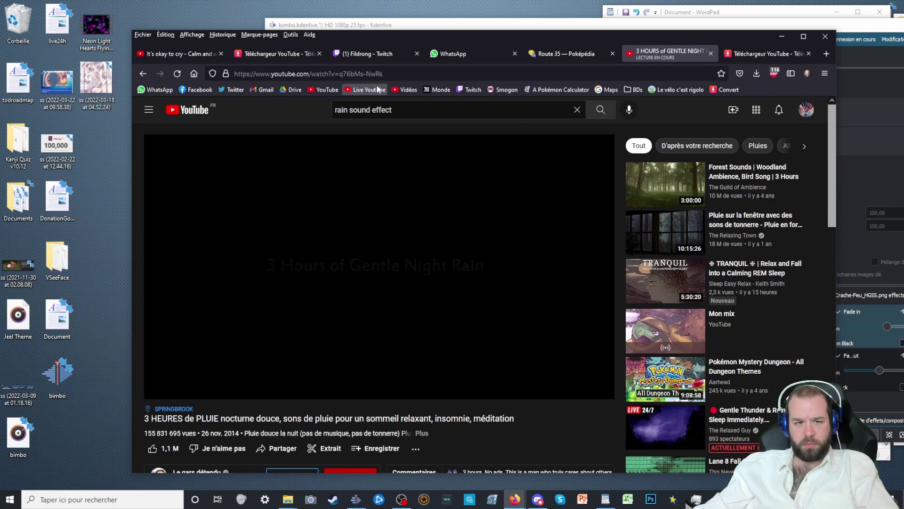
click(518, 74)
Convert the copied "3 HOURS of GENTLE NIGHT RAIN" video on y2mate and download it as an mp3
click(752, 54)
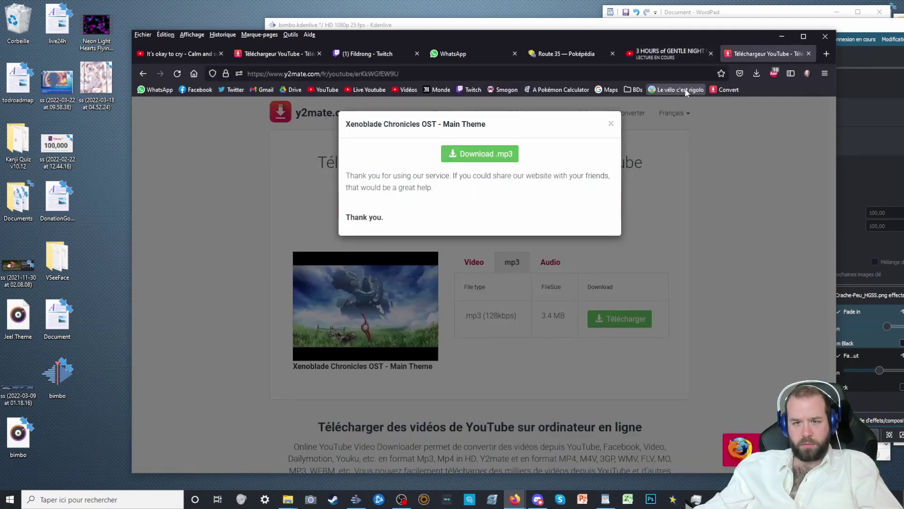
click(719, 90)
click(496, 211)
text(https://www.youtube.com/watch?v=q76bMs-NwRk)
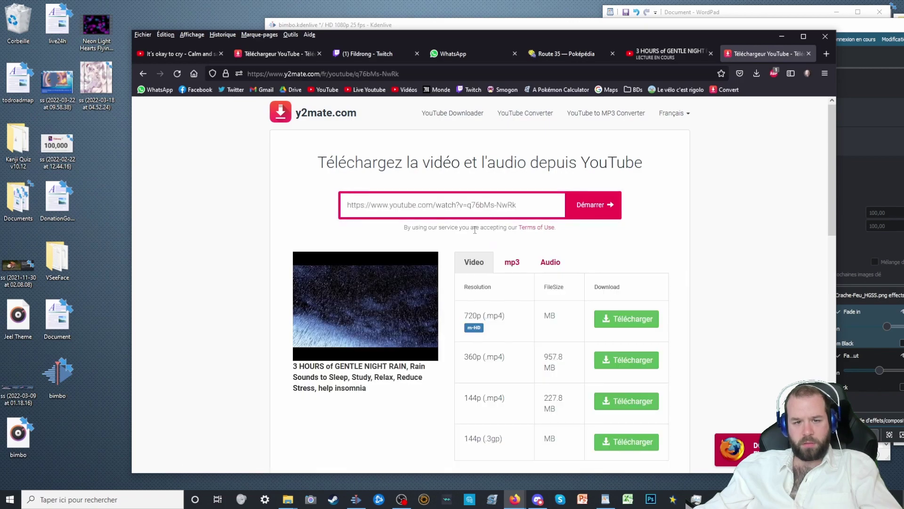
click(510, 267)
click(624, 320)
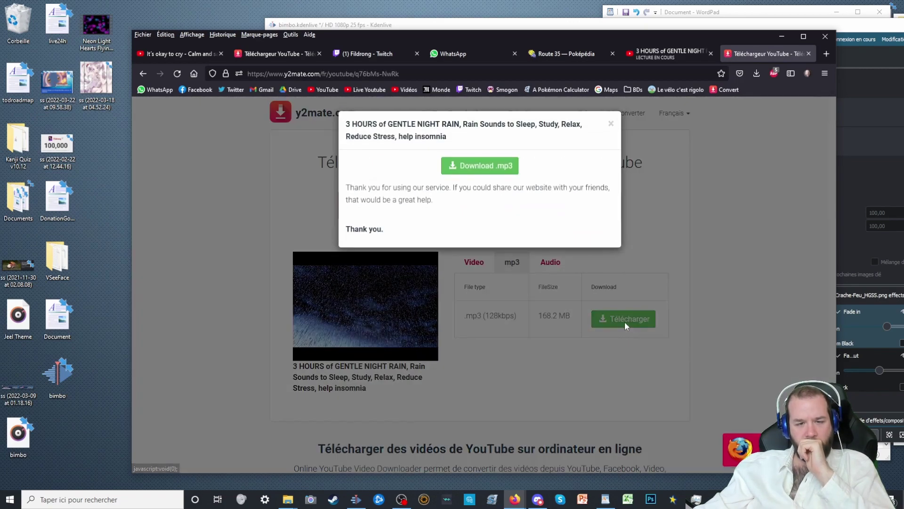
click(486, 170)
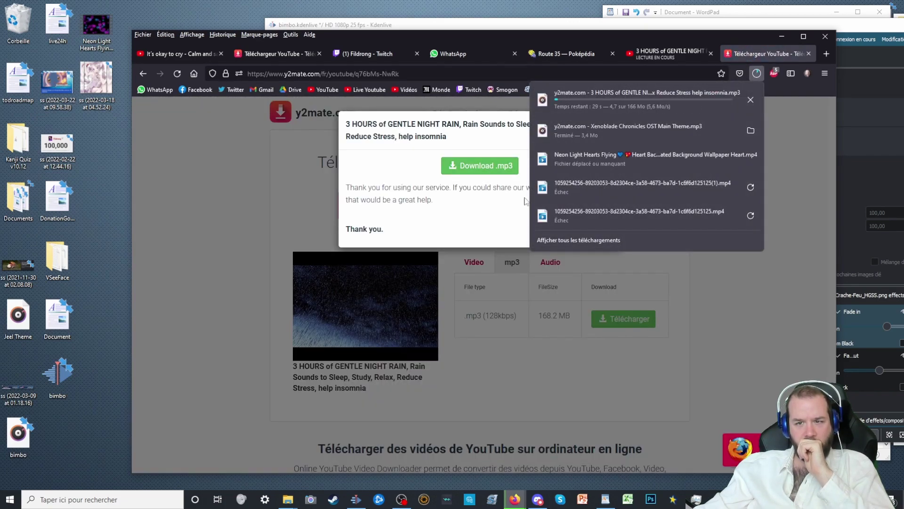
click(258, 168)
click(259, 168)
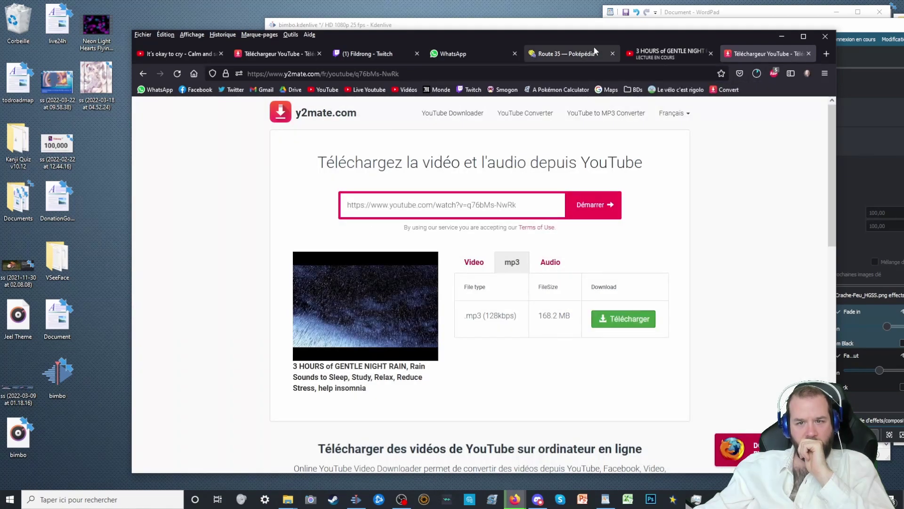
Rearrange the browser and Kdenlive windows and view the project's ending at about 00:03:37:11
click(652, 44)
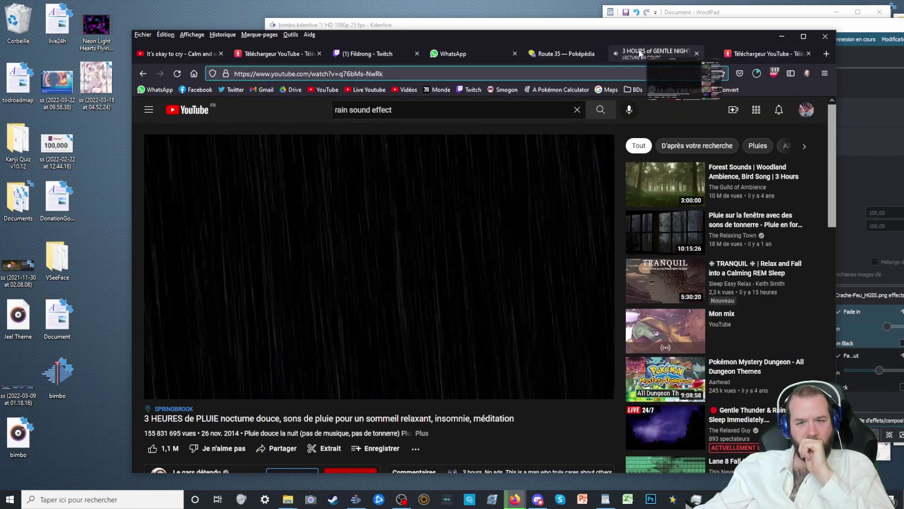
drag(603, 39, 509, 29)
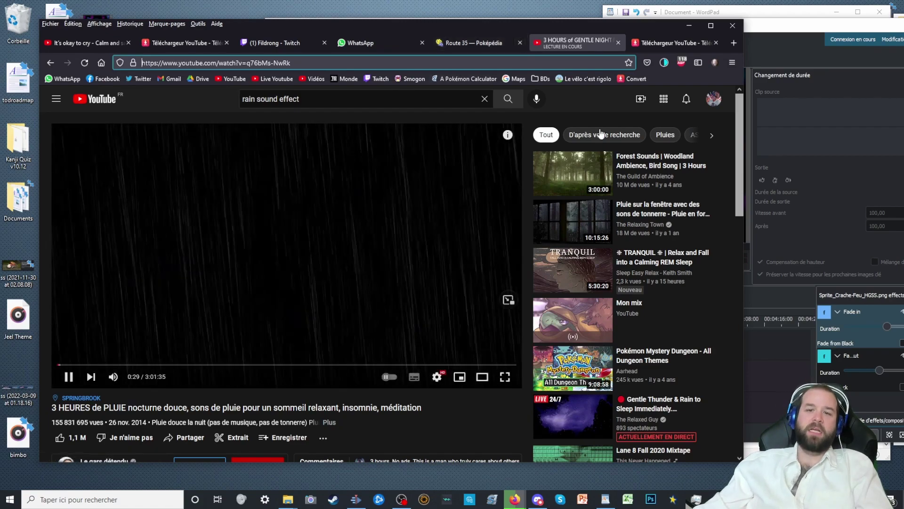
drag(780, 32, 594, 23)
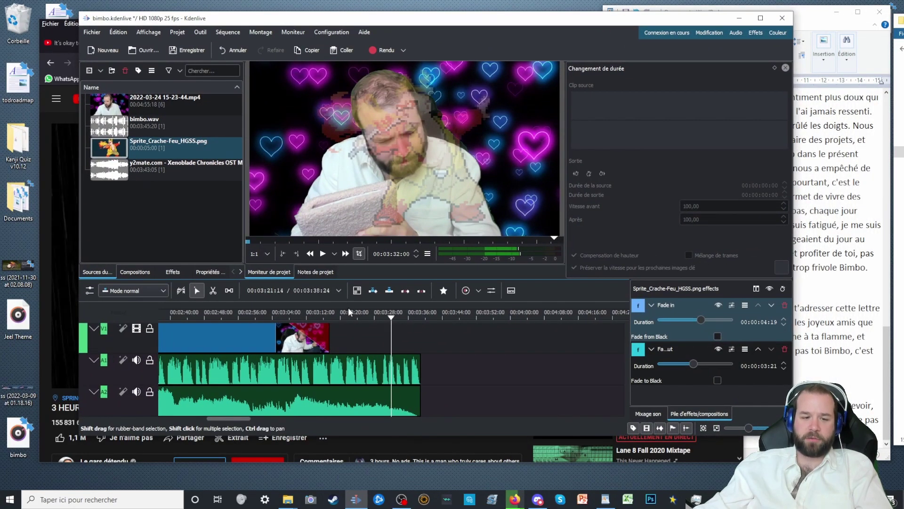
drag(346, 316, 416, 316)
scroll(419, 335, up, 3)
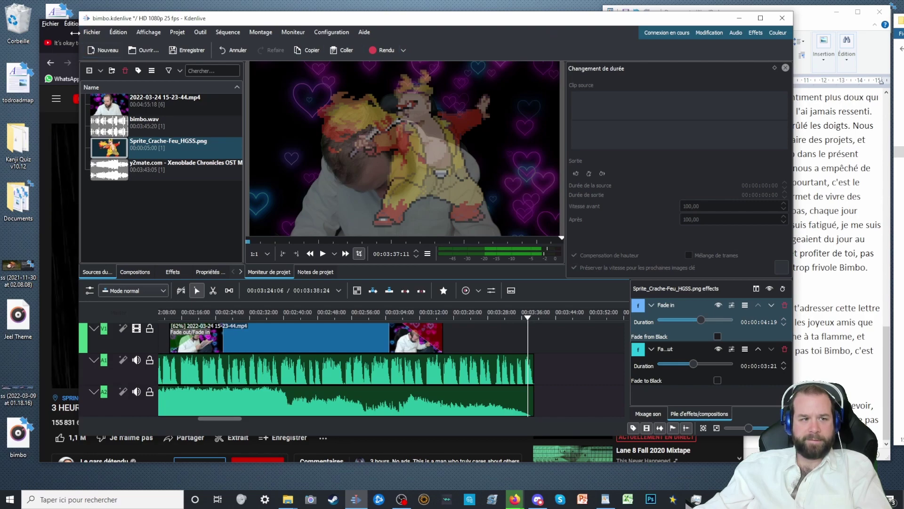
Switch to the browser and open the location of the downloaded rain mp3 from its downloads
click(57, 29)
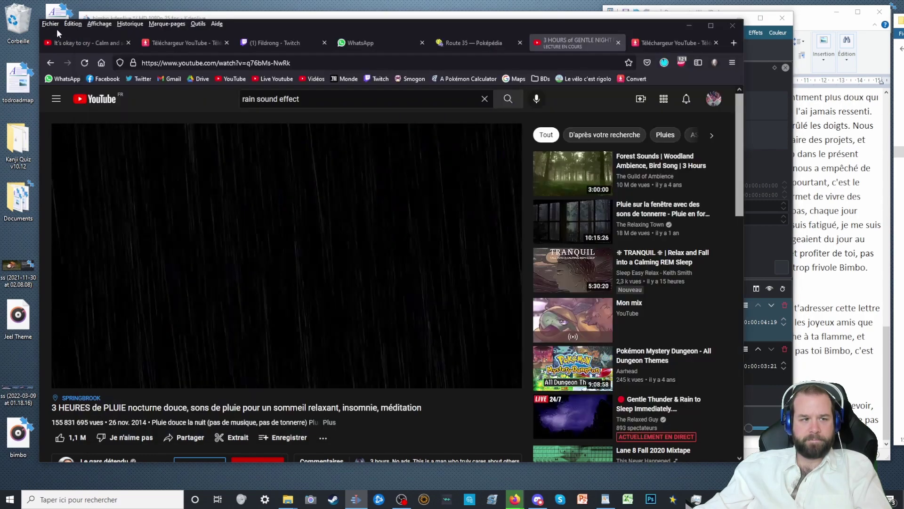
click(668, 63)
click(661, 81)
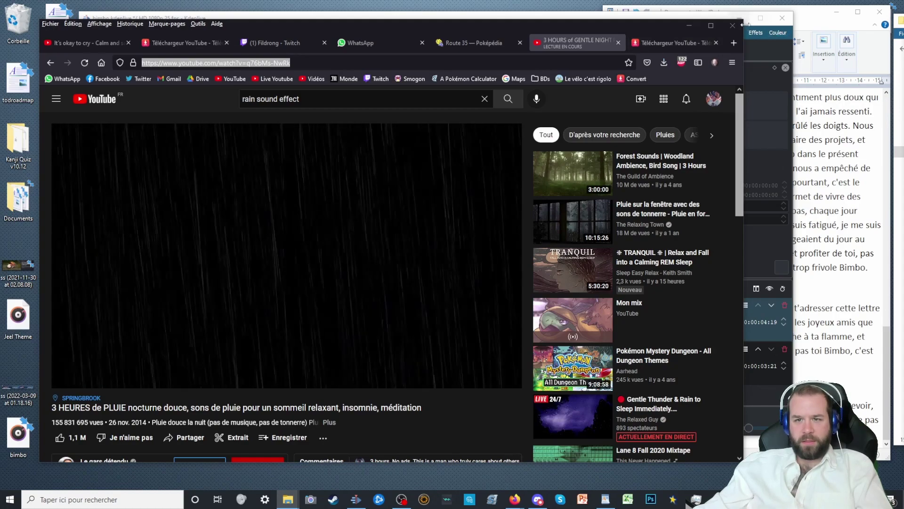
Switch to Kdenlive and insert one audio track under A2
click(759, 35)
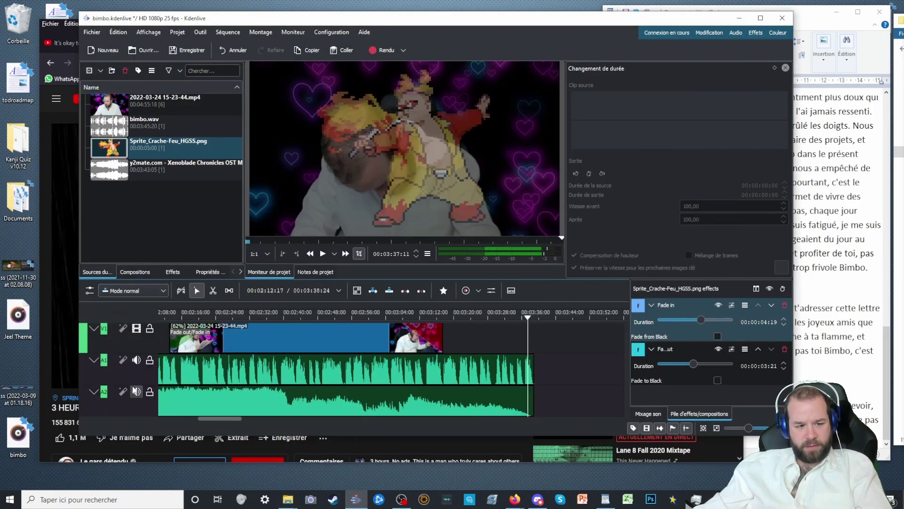
right_click(124, 405)
click(168, 414)
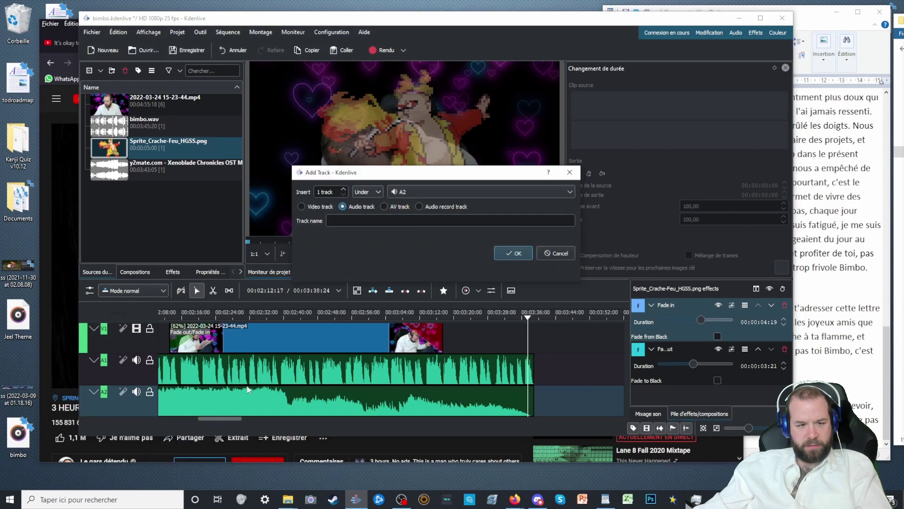
click(505, 251)
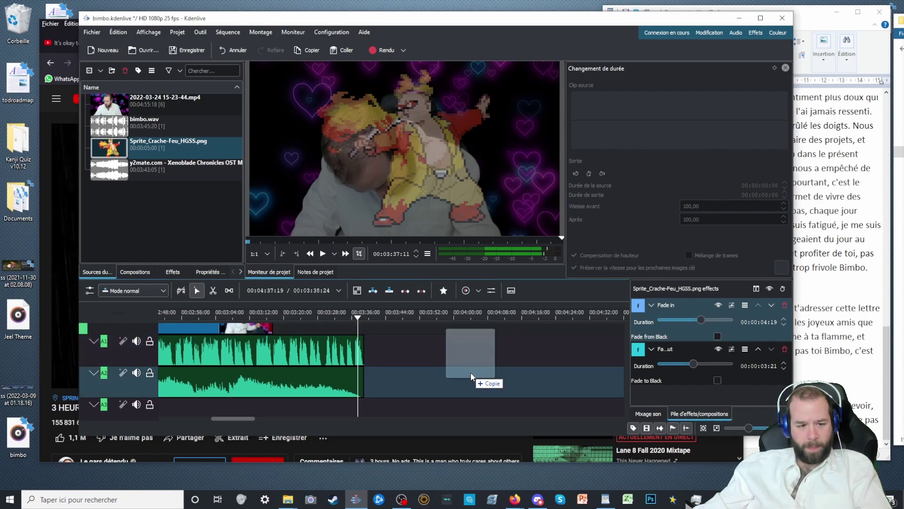
Import the downloaded rain mp3 into the project and place it on track A3 from the start of the timeline
drag(478, 377, 216, 409)
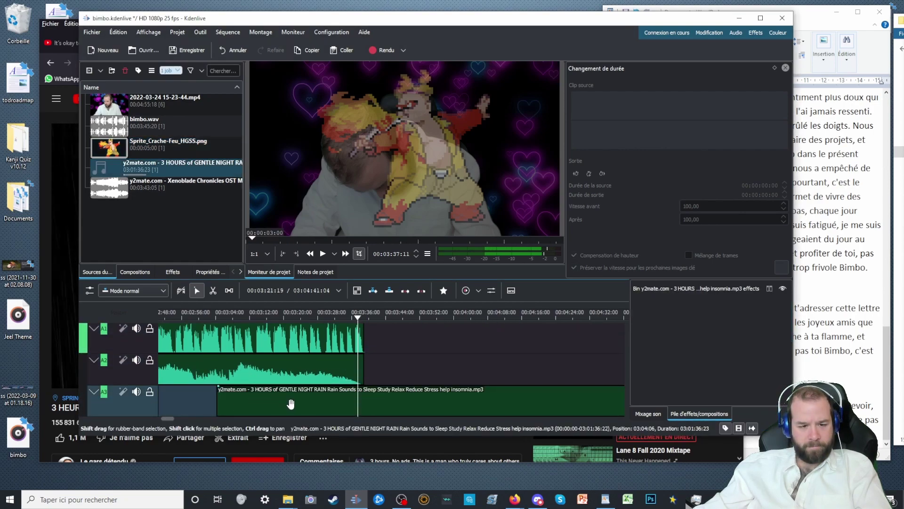
drag(383, 405, 447, 394)
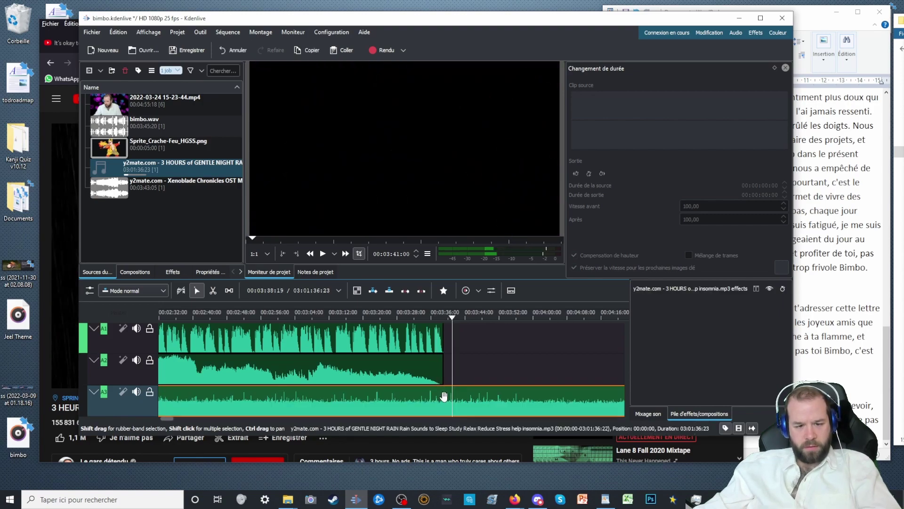
Split the rain clip on A3 at 00:03:39:00, where the other audio ends, and delete the remainder
click(444, 401)
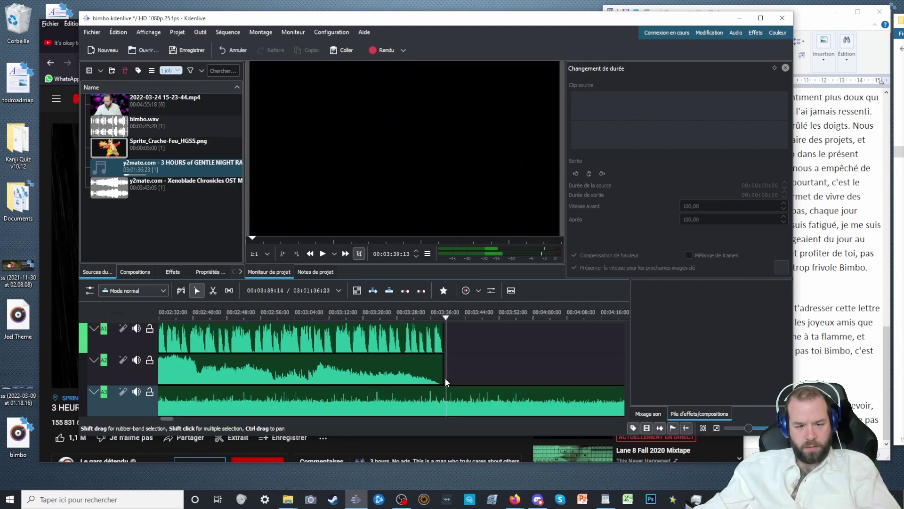
click(444, 404)
key(shift+r)
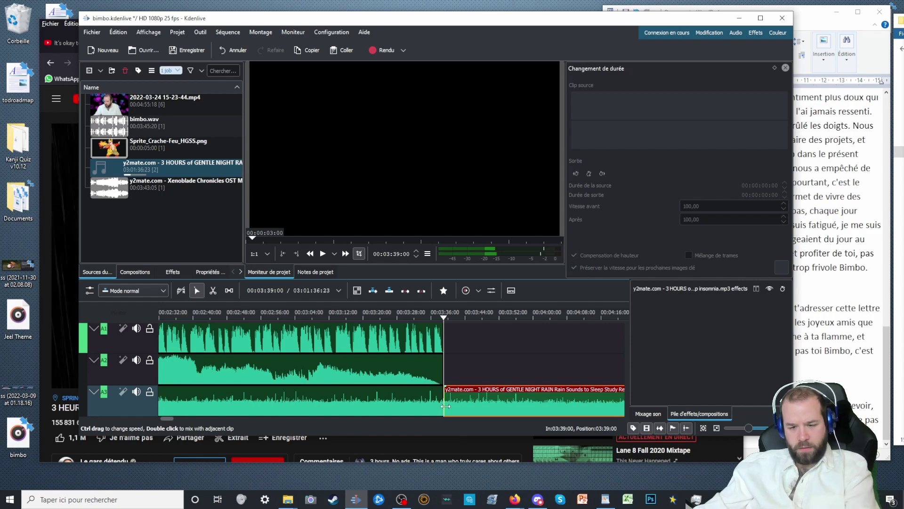
key(Delete)
Add a fade-out of 00:00:04:12 to the end of the rain clip on A3 and select the clip
drag(442, 388, 430, 390)
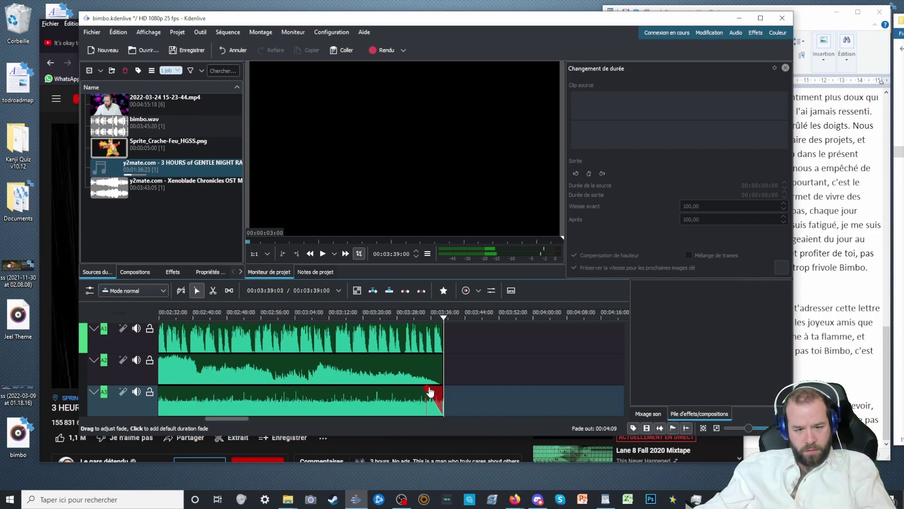
scroll(377, 391, up, 10)
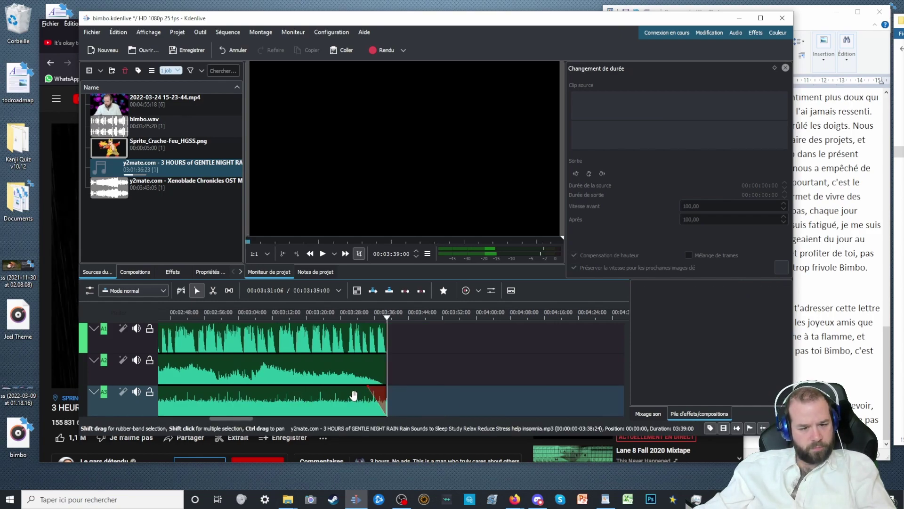
click(238, 405)
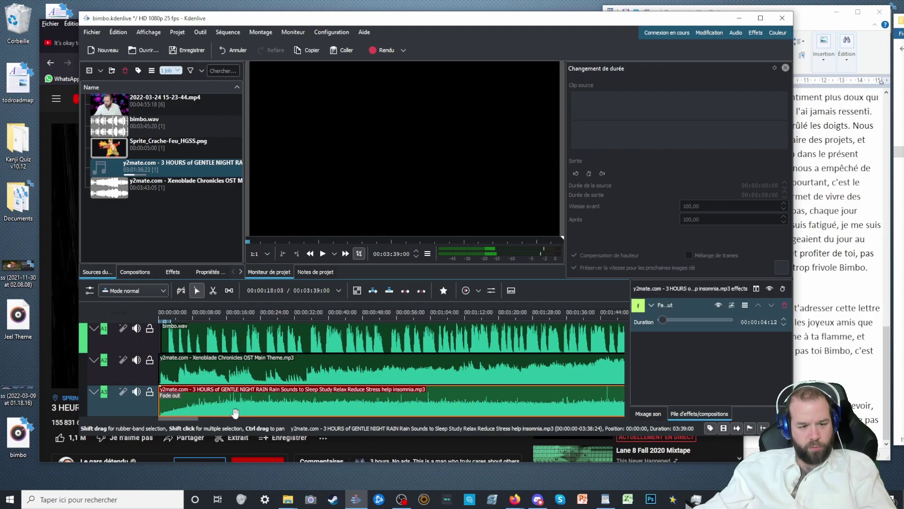
Pause the rain video in the browser, then play the Kdenlive project from 00:00:25:08 to check the audio mix
click(61, 163)
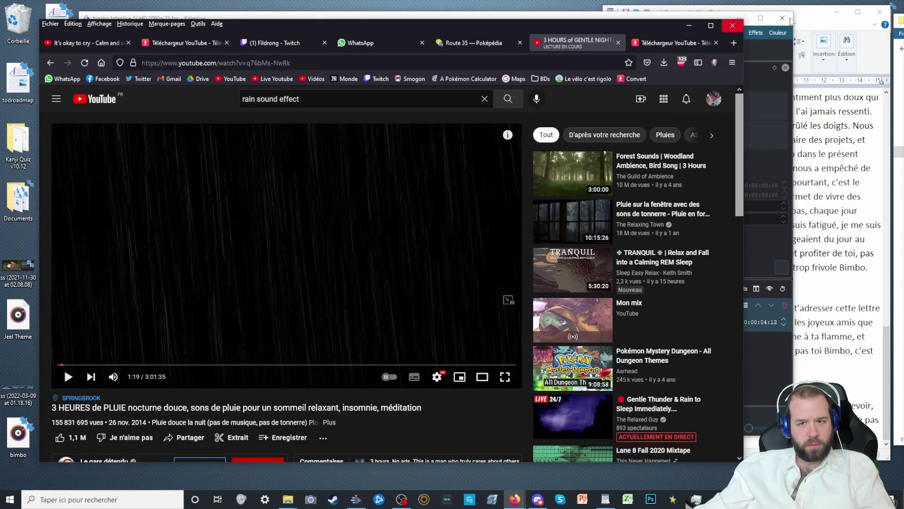
click(678, 17)
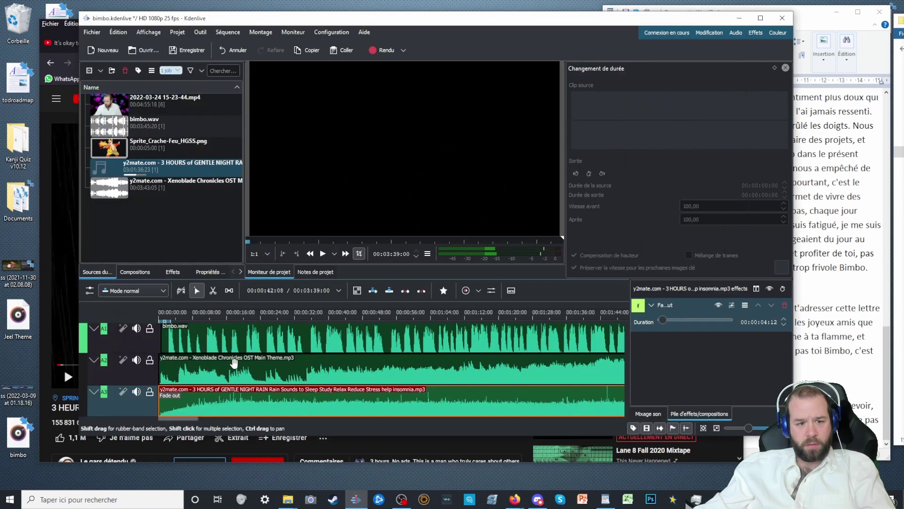
click(267, 317)
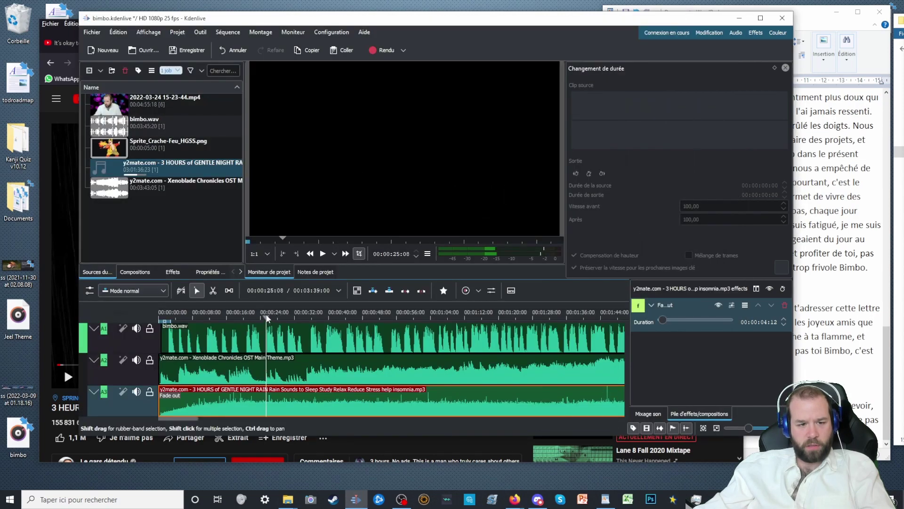
key(space)
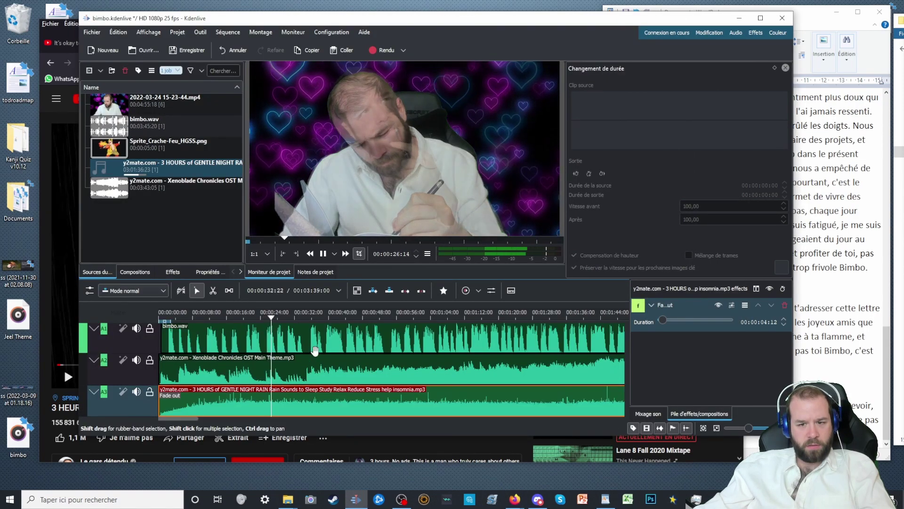
key(space)
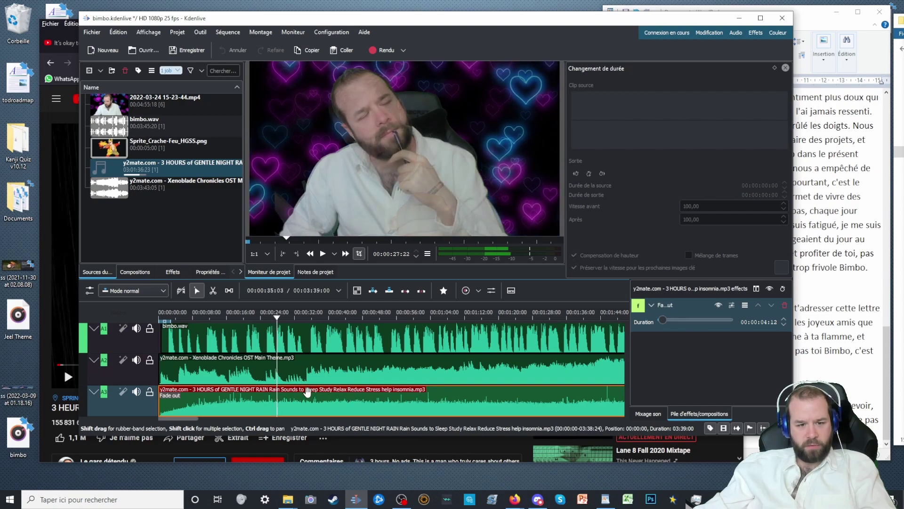
Show the audio mixer and lower the volume of rain track A3 to -18.90 dB
click(660, 414)
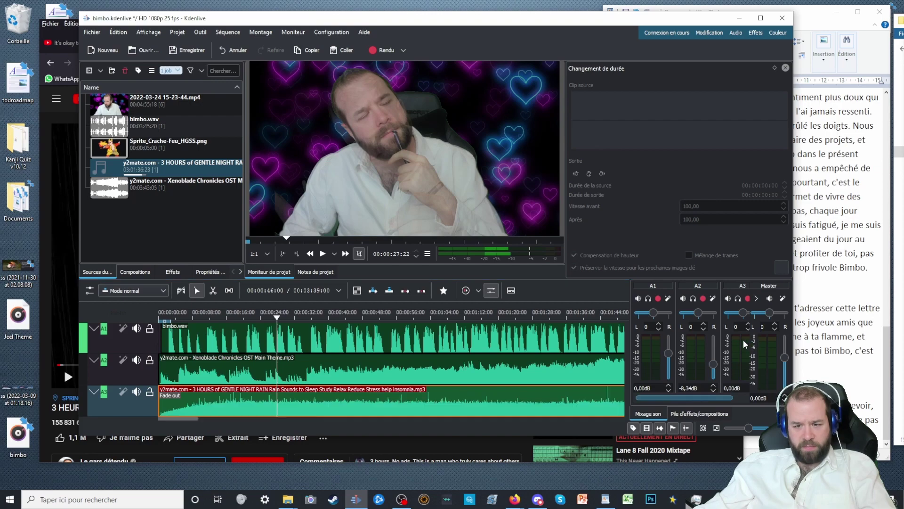
click(756, 298)
click(716, 298)
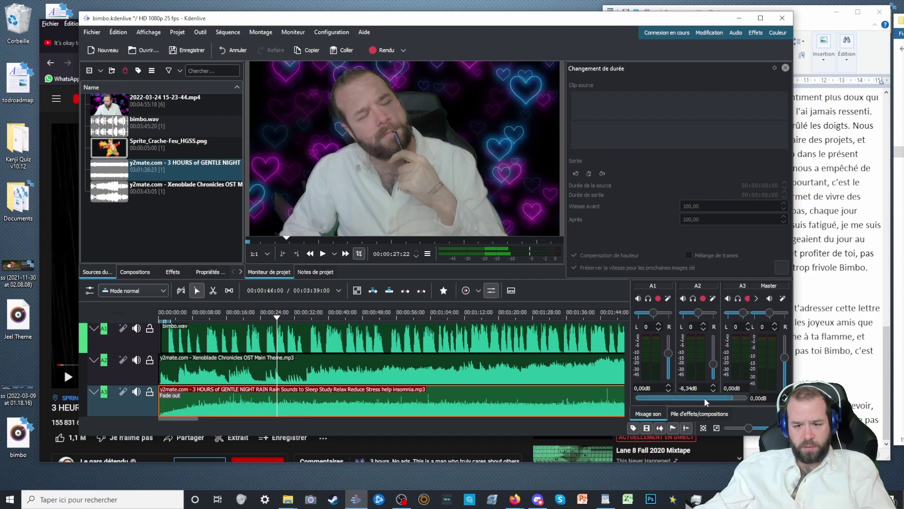
scroll(693, 398, right, 1)
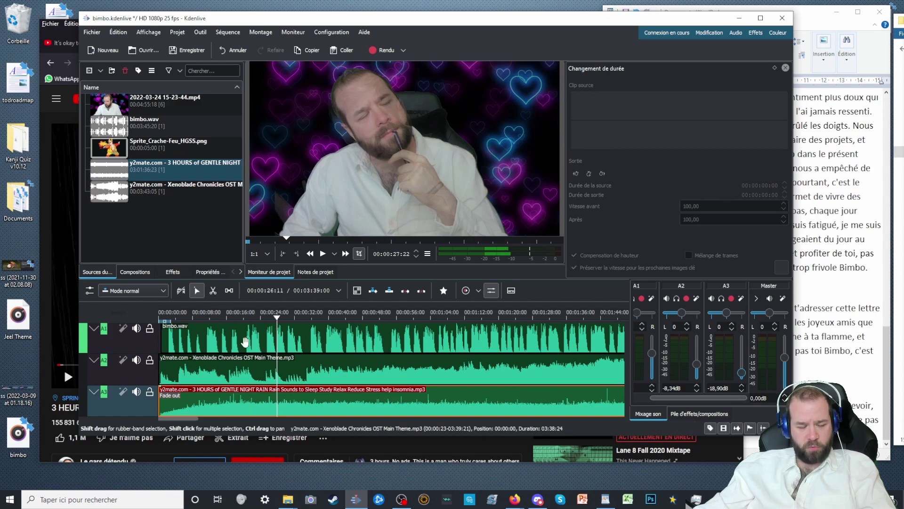
Play the project from near its beginning and raise track A3's volume to -9.85 dB while listening
click(204, 310)
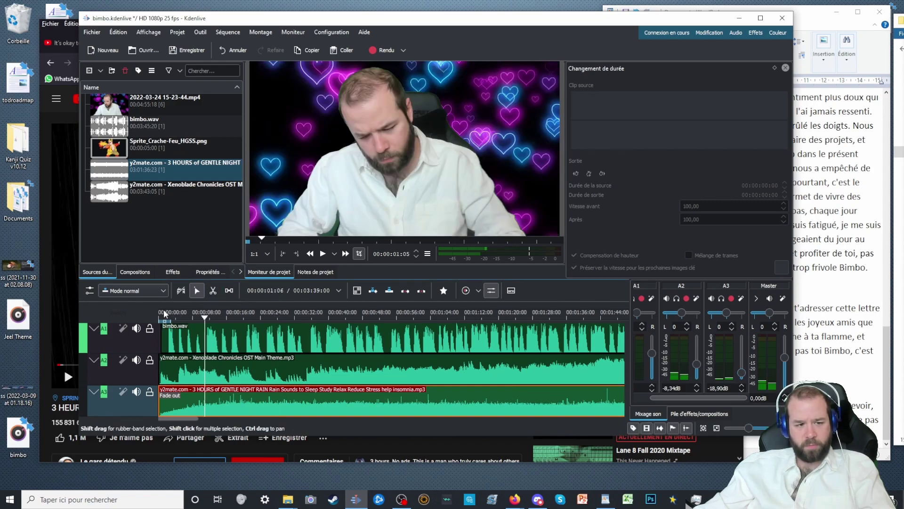
key(space)
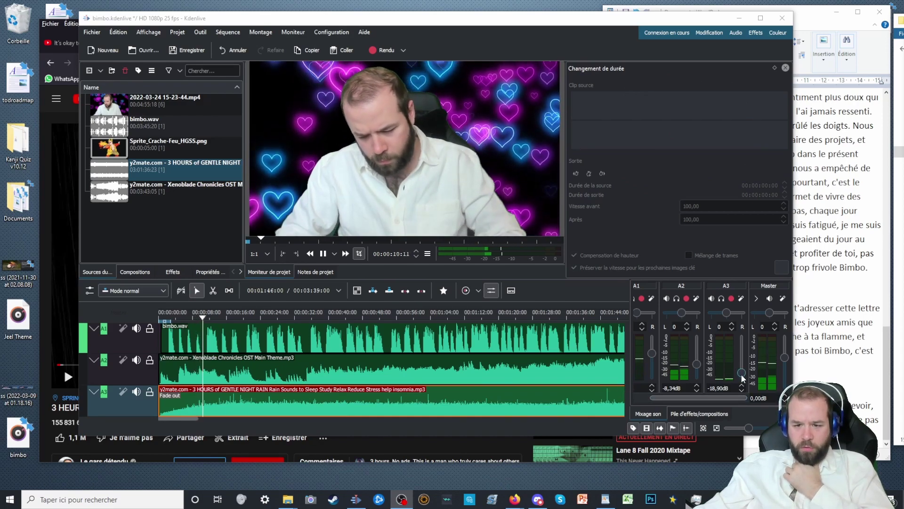
drag(743, 372, 744, 366)
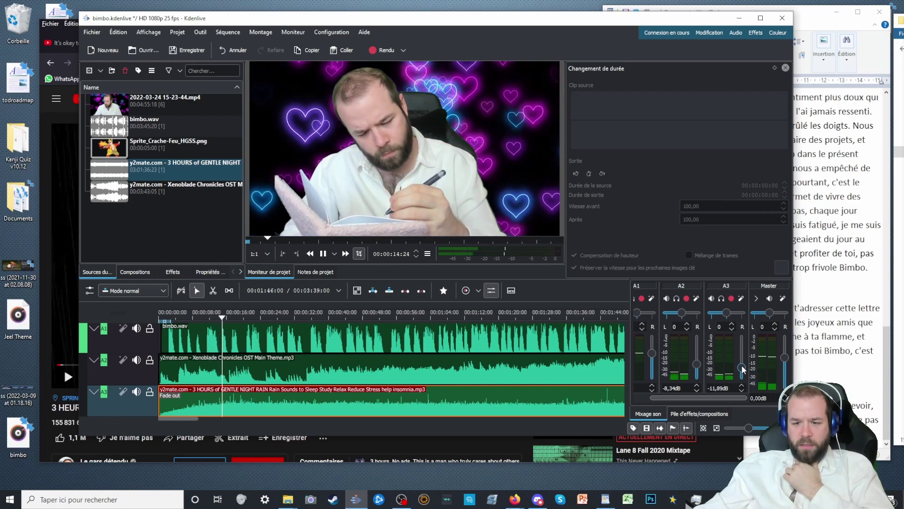
drag(742, 369, 744, 367)
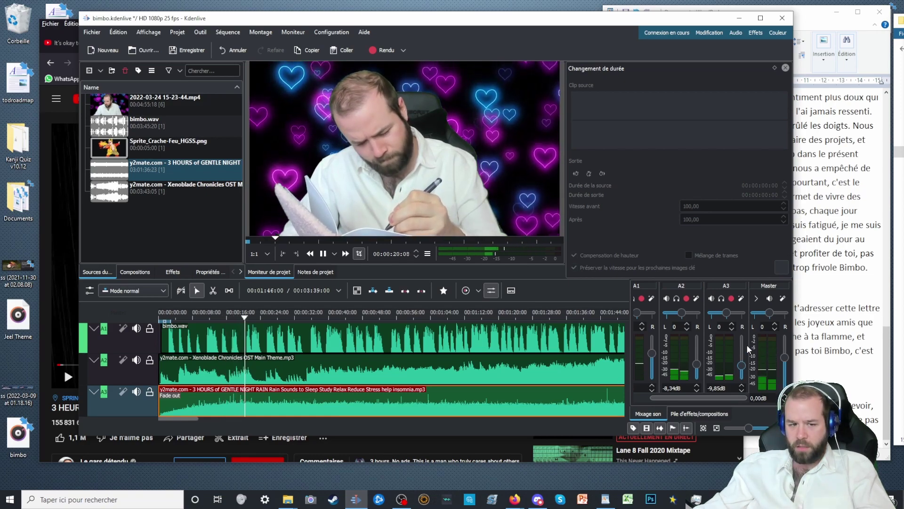
Move the playhead to about 00:03:12 to review the crossfade between the last V1 clip and the final V2 clip
key(alt+Tab)
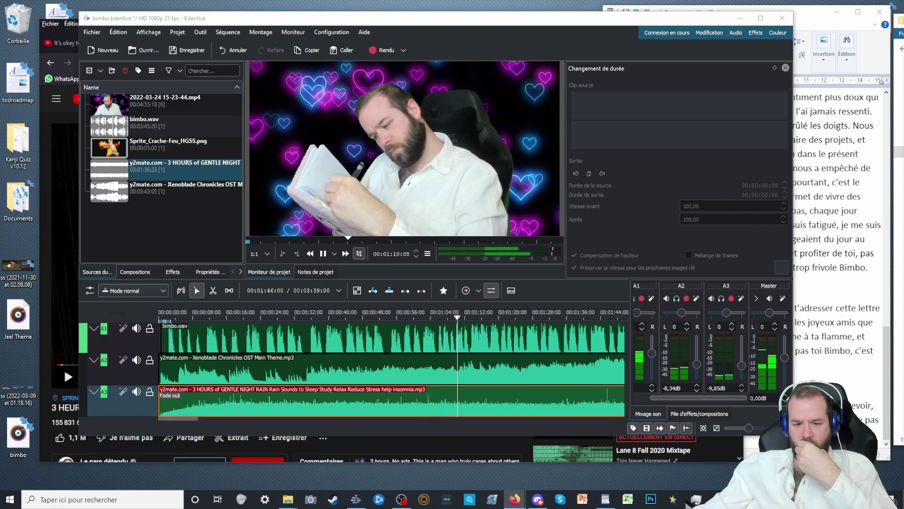
scroll(575, 319, up, 3)
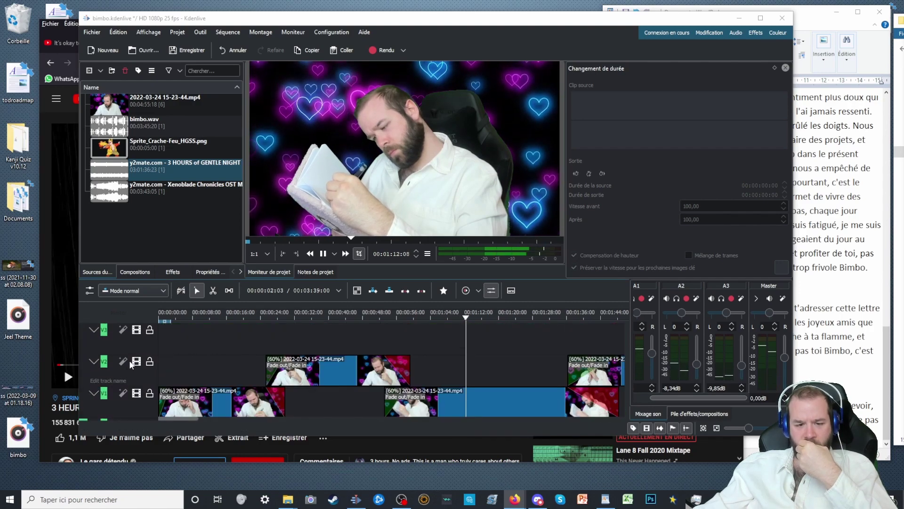
scroll(546, 332, right, 3)
scroll(511, 329, right, 4)
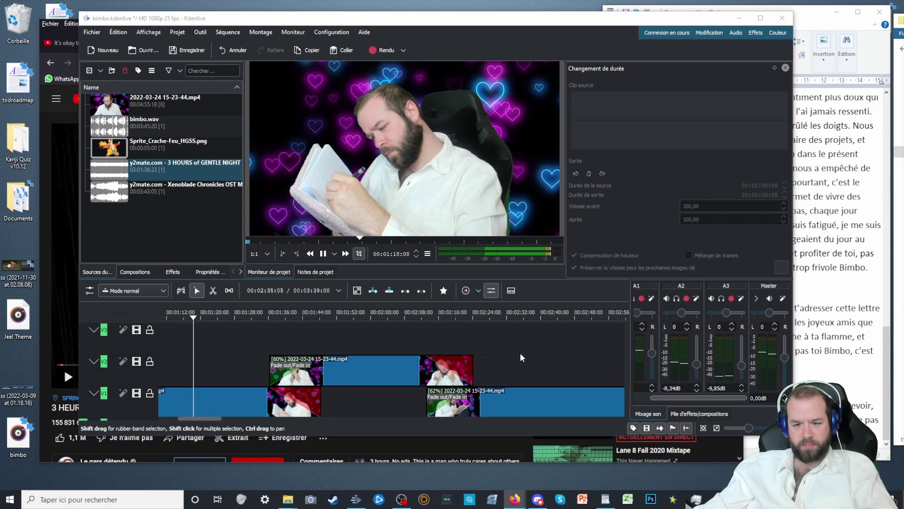
click(547, 358)
scroll(549, 360, right, 5)
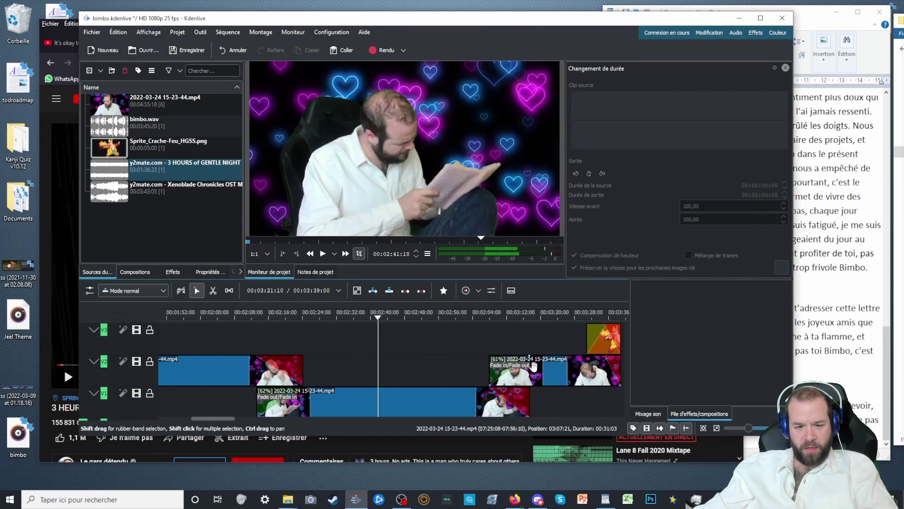
click(507, 349)
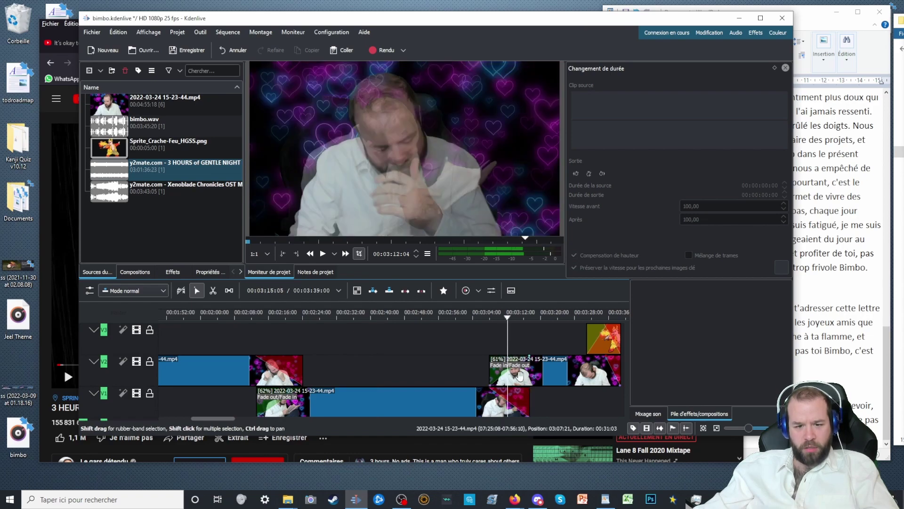
Try moving the last V1 clip earlier, clear of the final V2 clip, and check its ending around 00:02:58
drag(407, 406, 366, 406)
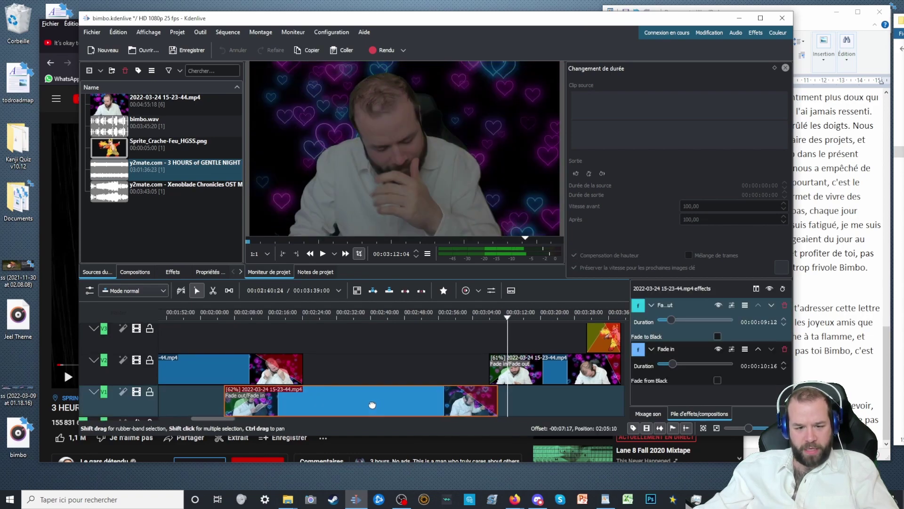
click(462, 363)
drag(487, 395, 465, 399)
click(447, 372)
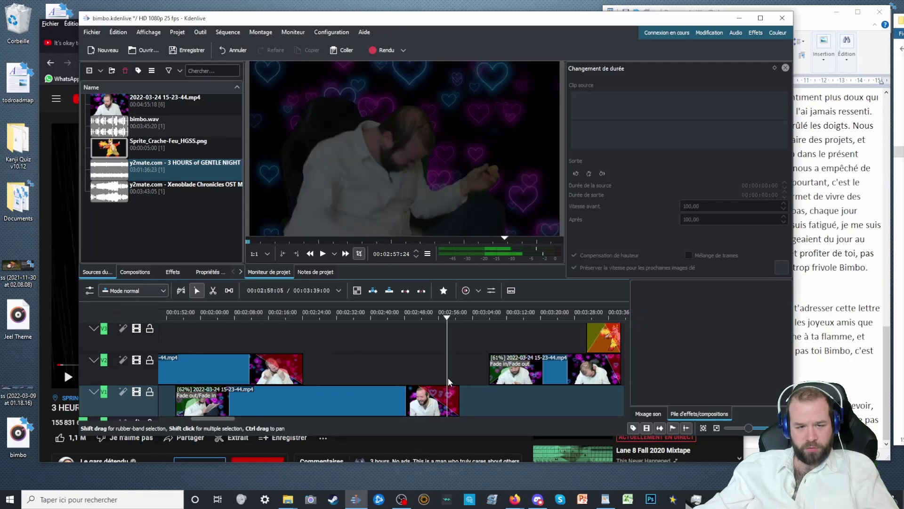
Trim 00:01:22 off the end of the last V1 clip and move it back to overlap the start of the final V2 clip
scroll(449, 379, up, 3)
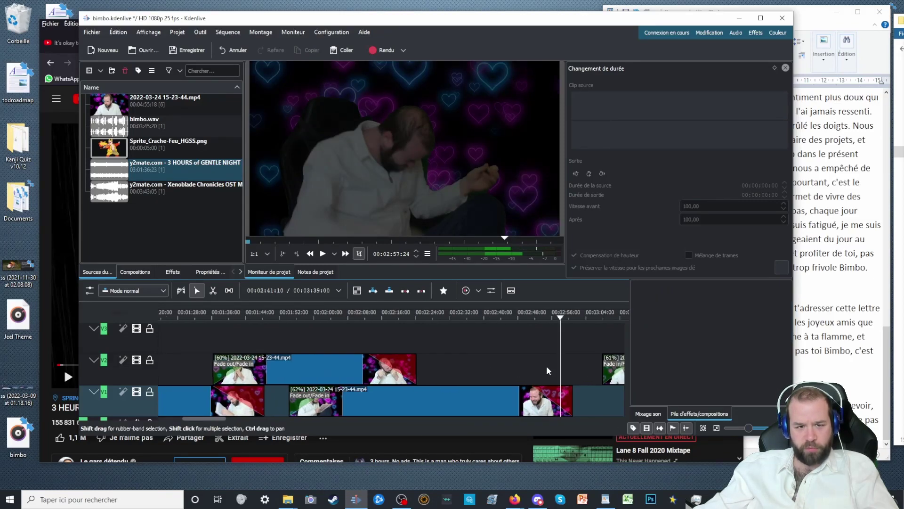
drag(566, 375, 567, 374)
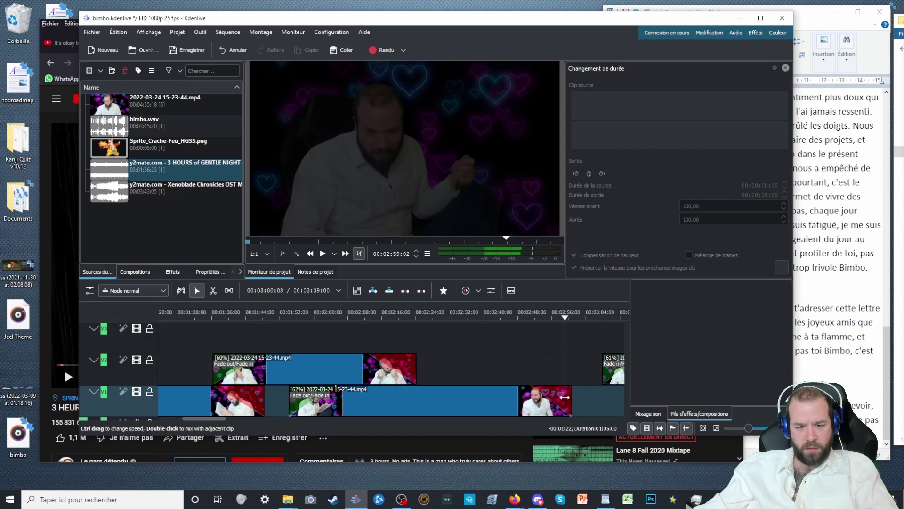
drag(466, 400, 485, 406)
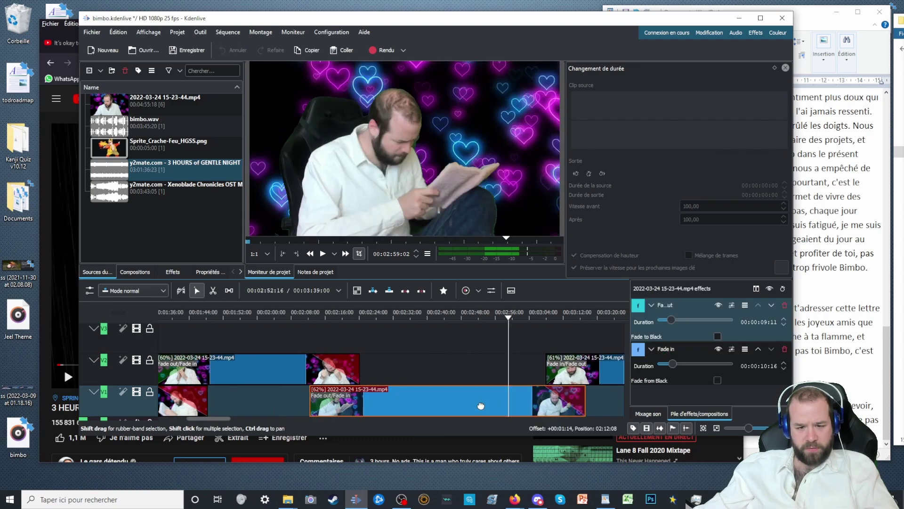
Trim 00:01:11 off the start of the last V1 clip and play its crossfade into the final V2 clip
drag(314, 399, 317, 400)
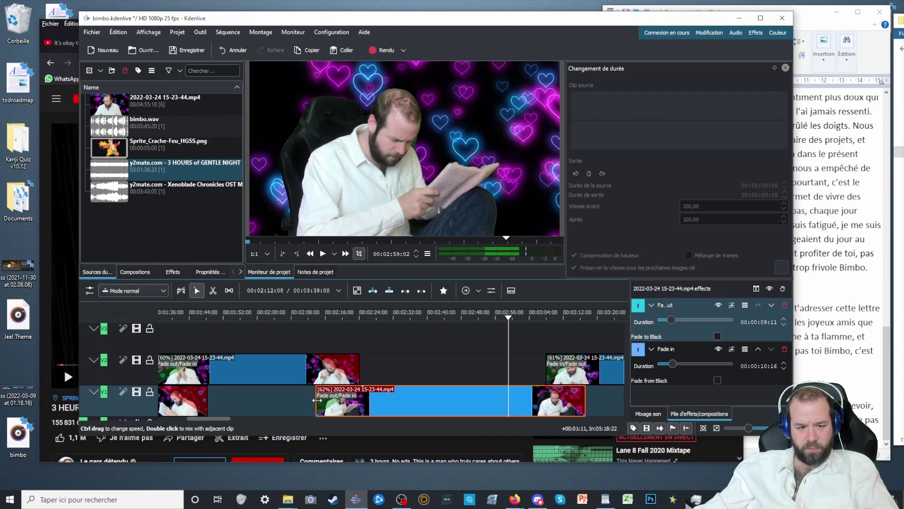
click(530, 360)
key(space)
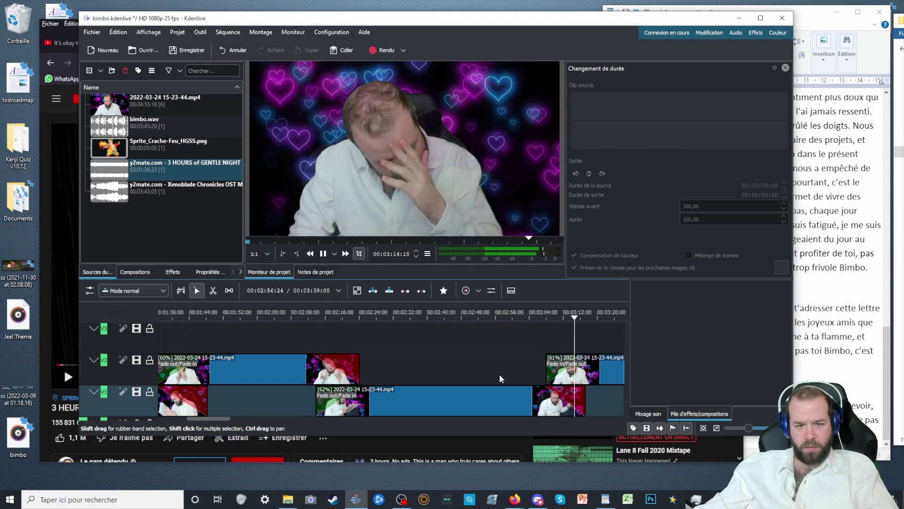
key(space)
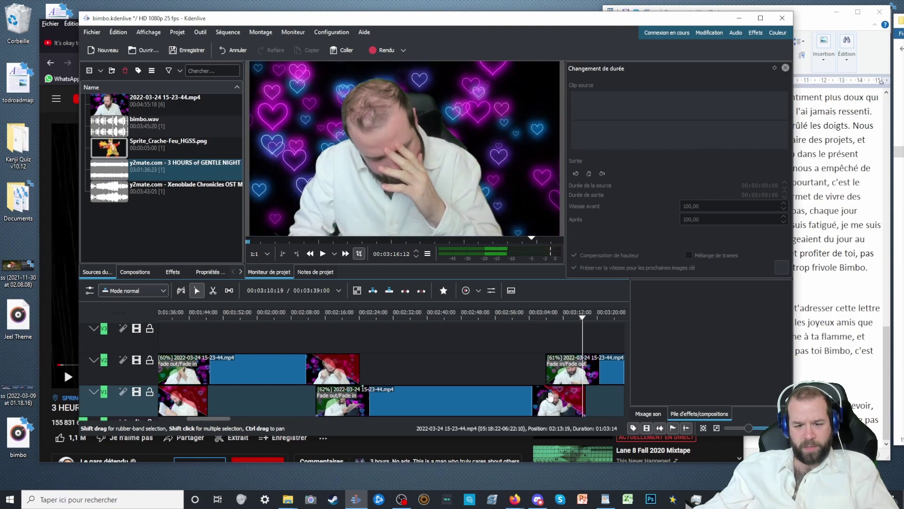
Set the last V1 clip to start at 00:02:10:19 and end at the playhead at 00:03:16:12, and replay the crossfade
mouse_move(580, 403)
mouse_down()
mouse_move(569, 405)
mouse_move(582, 404)
mouse_up()
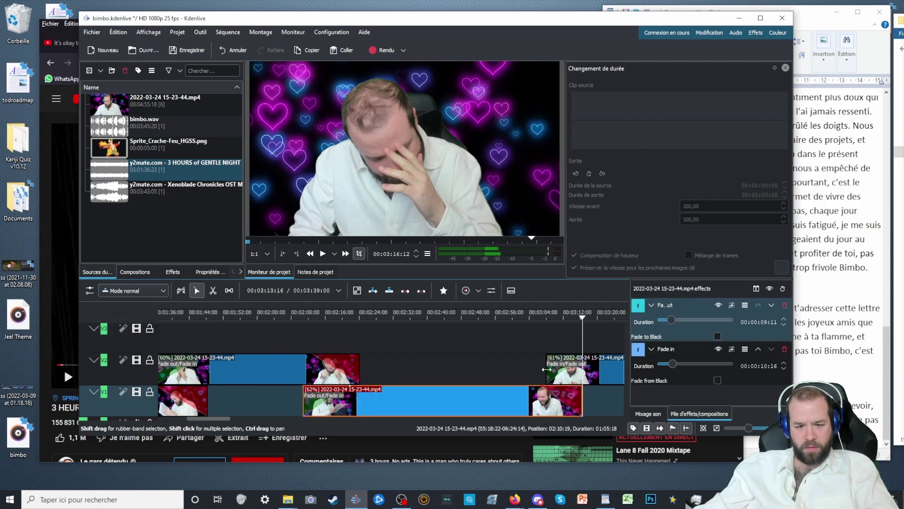
click(545, 348)
key(space)
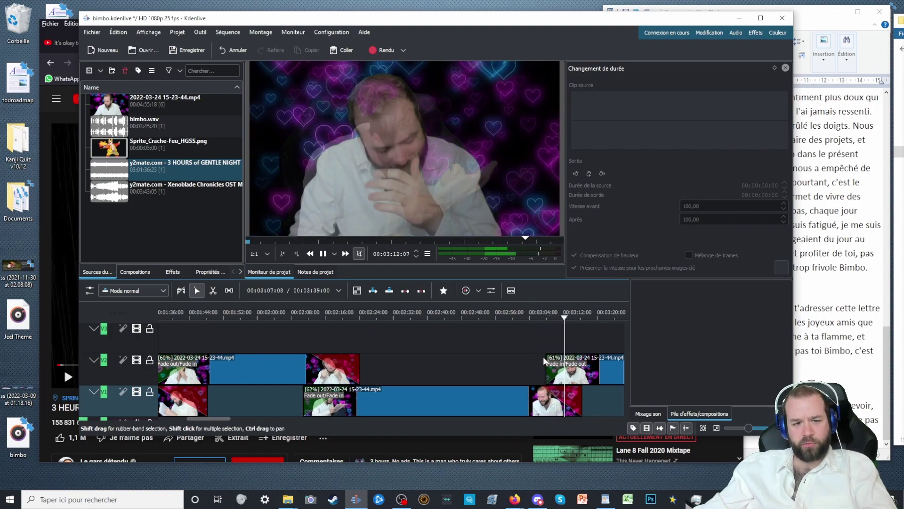
key(space)
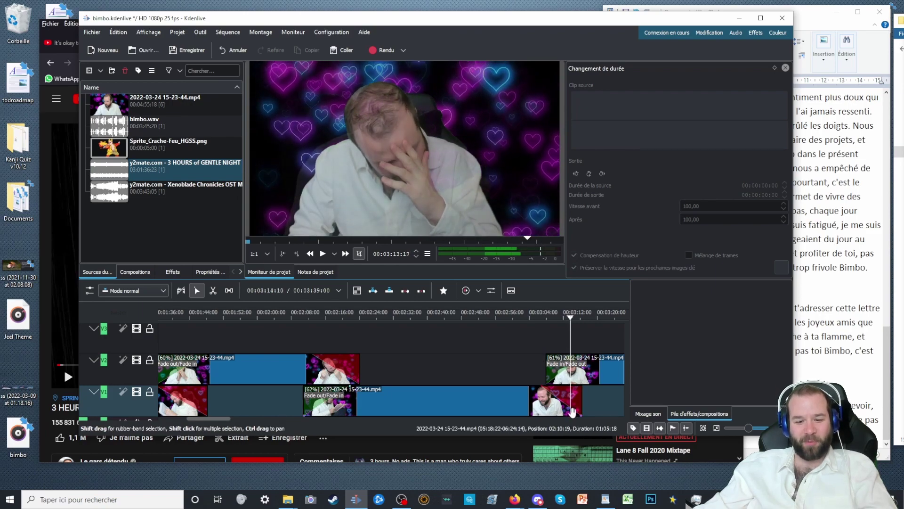
Extend the end of the last V1 clip to about 00:03:18 and play the crossfade from 00:03:06:04
click(522, 403)
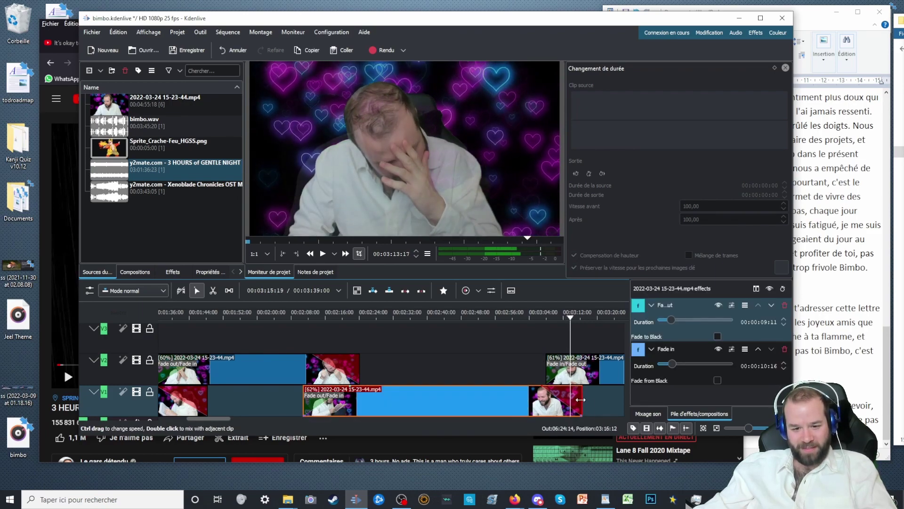
drag(582, 400, 589, 398)
click(539, 352)
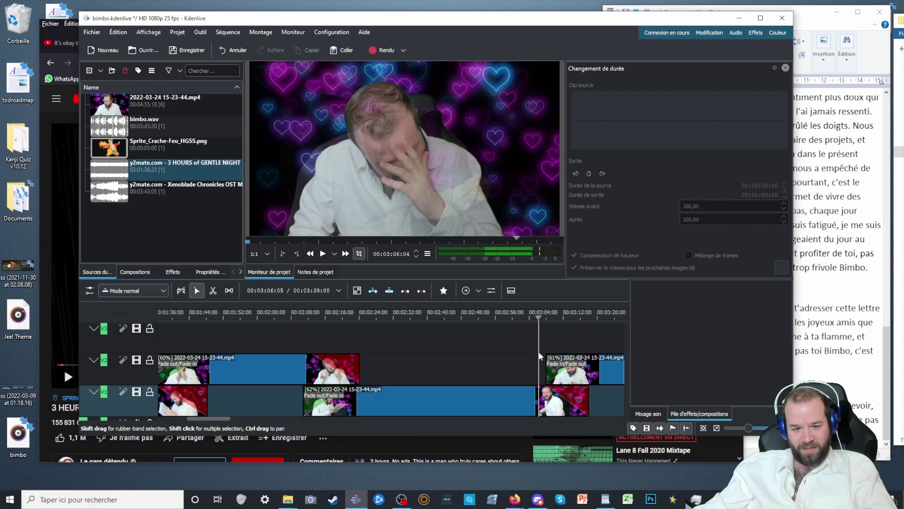
key(space)
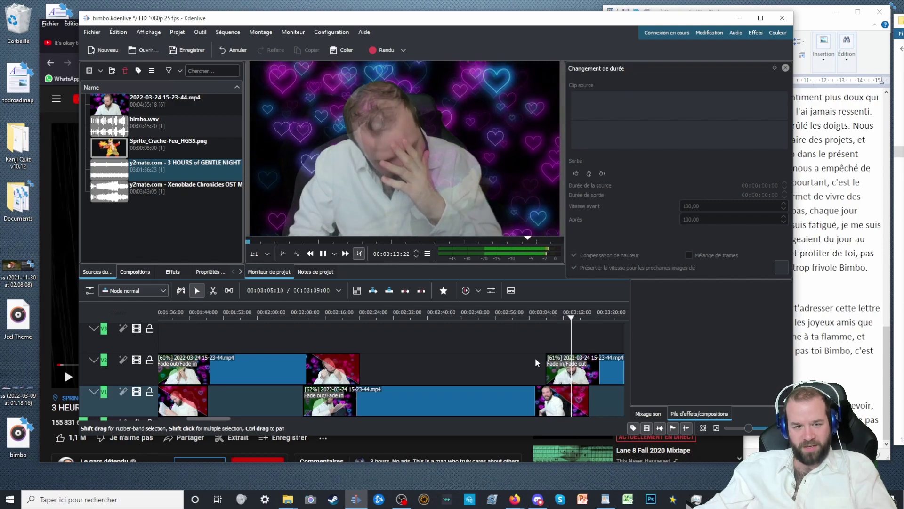
key(space)
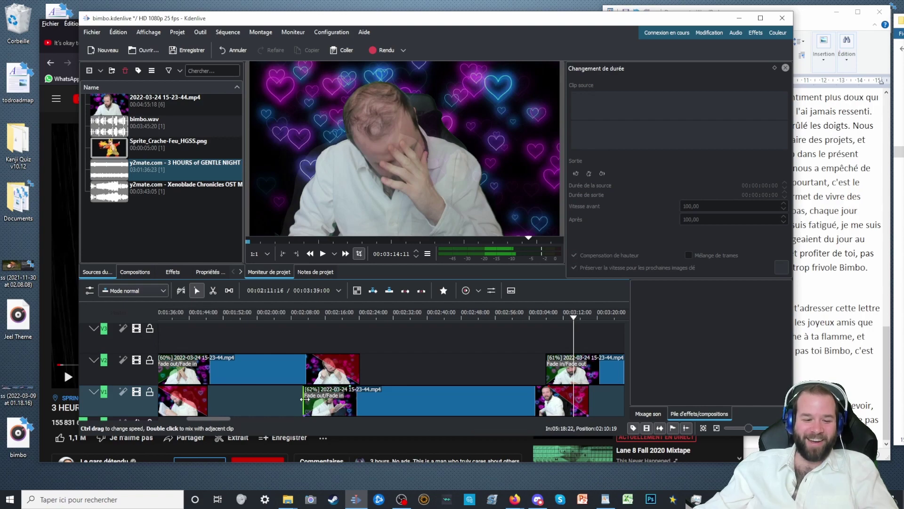
Trim the start of the last V1 clip to about 00:02:12 and briefly play on from 00:03:14:11
drag(304, 398, 313, 398)
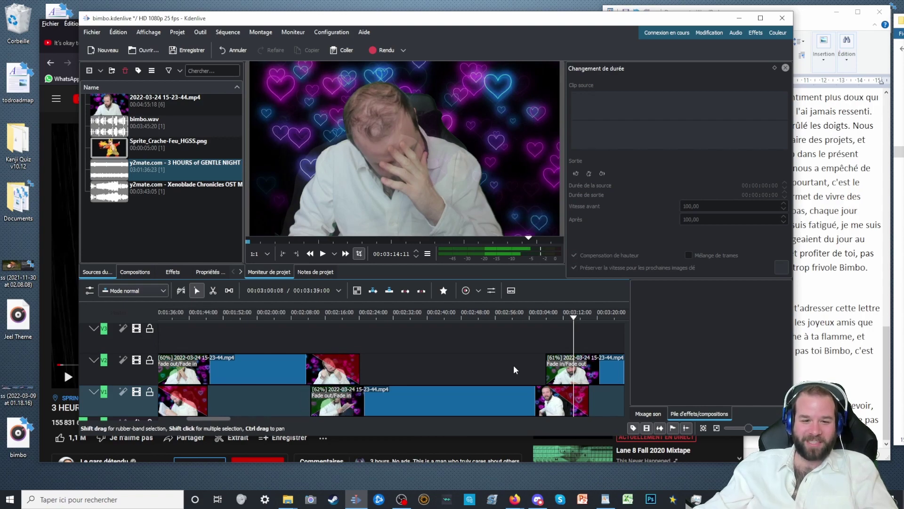
key(space)
key(space)
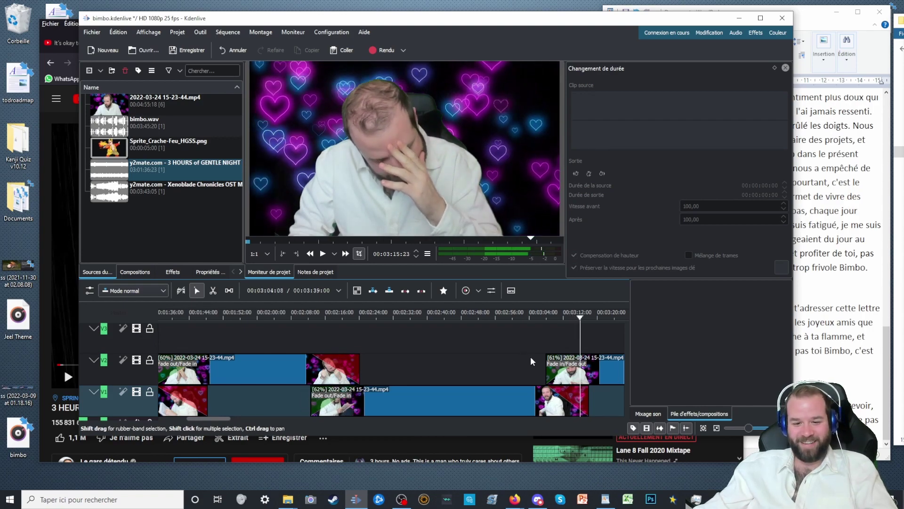
Check the whole timeline and save the bimbo.kdenlive project
ctrl+scroll(532, 357, down, 5)
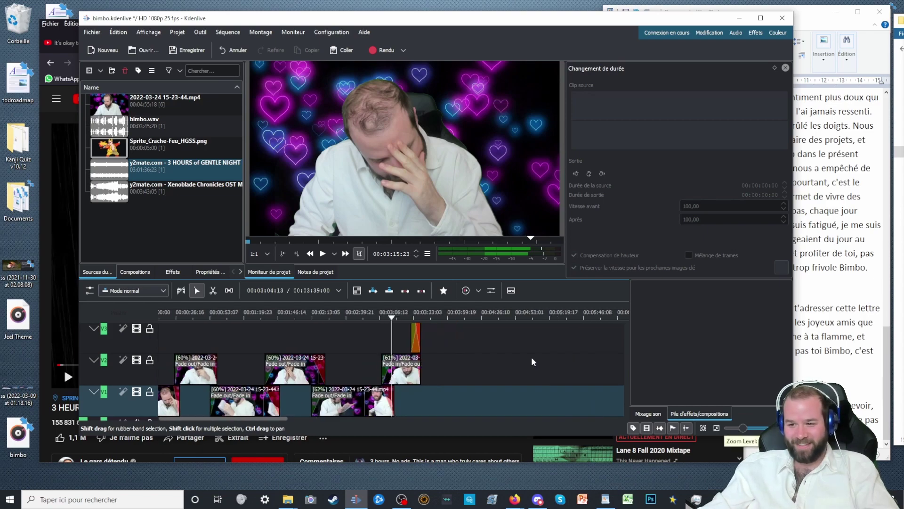
ctrl+scroll(531, 357, down, 2)
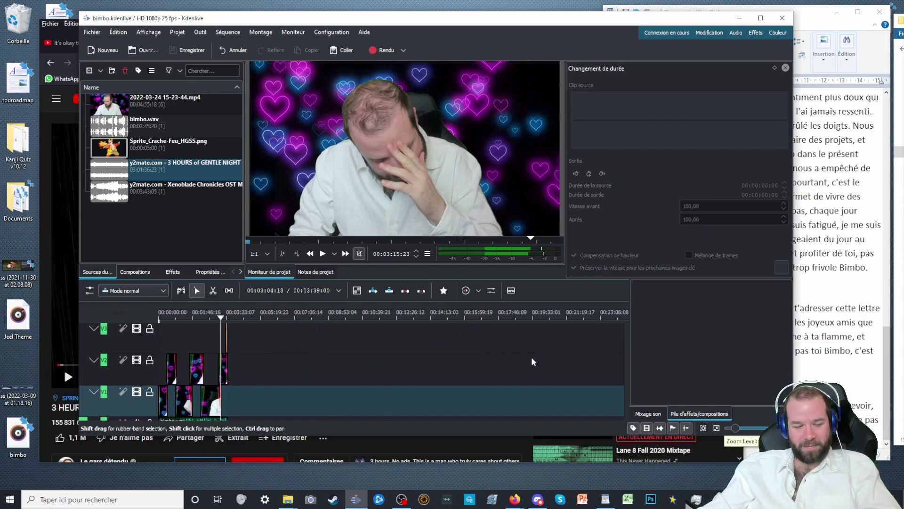
key(ctrl+s)
Review the ends of the audio and video tracks and play a short passage from 00:03:15:23
scroll(531, 357, up, 2)
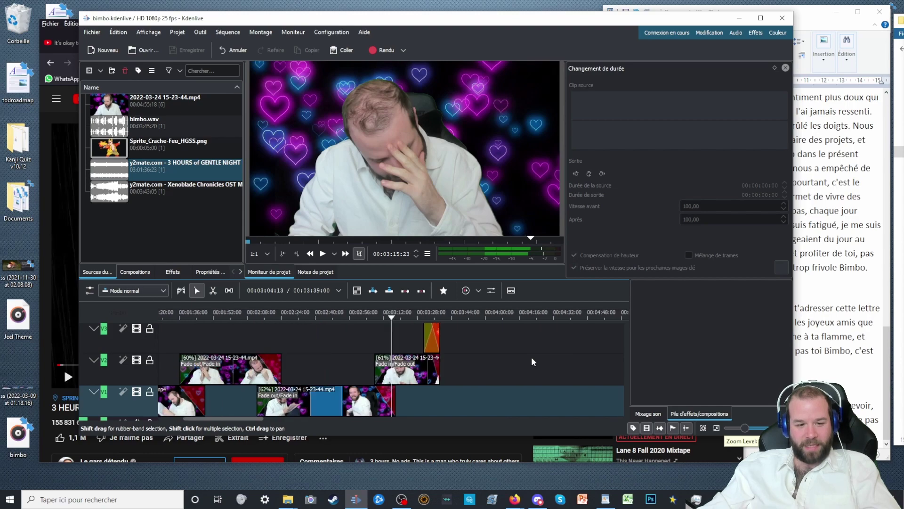
scroll(141, 367, down, 3)
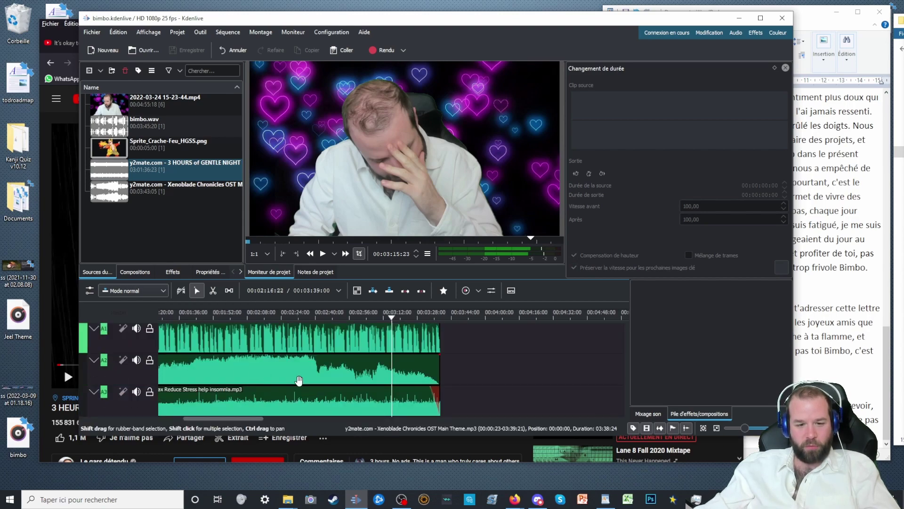
key(space)
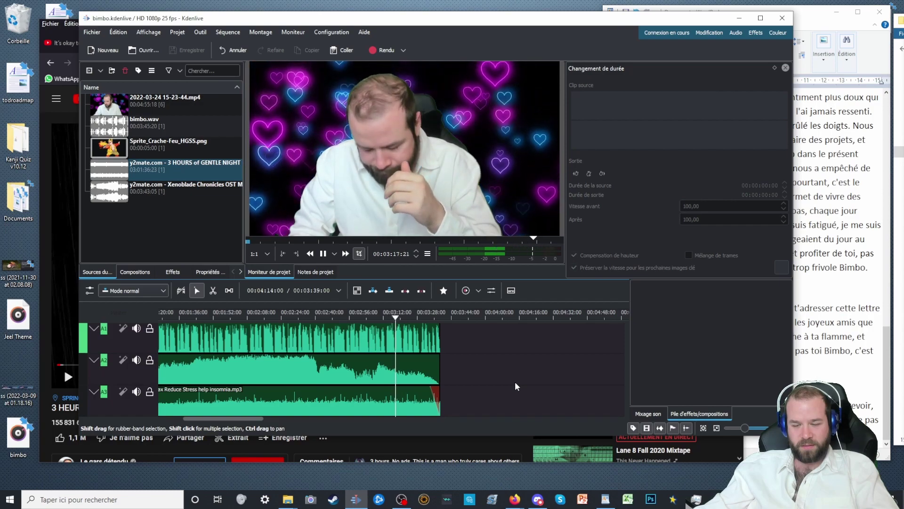
key(space)
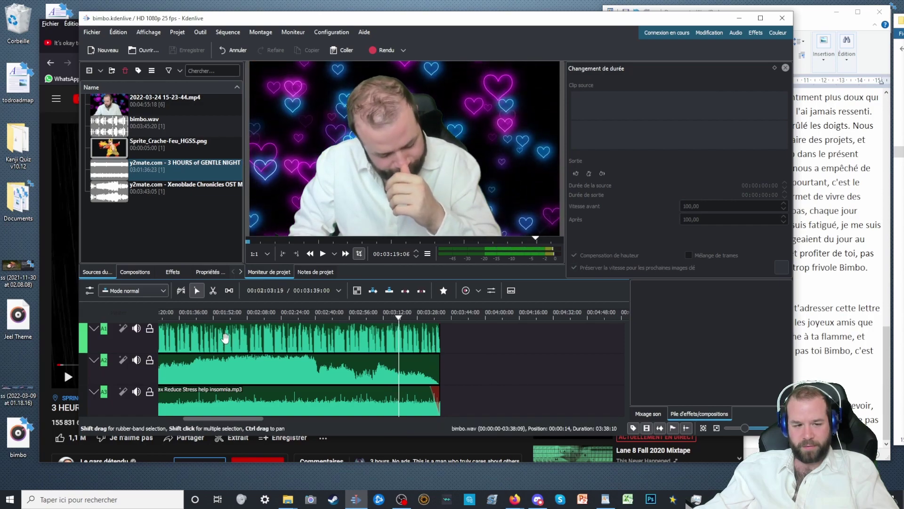
scroll(231, 339, up, 3)
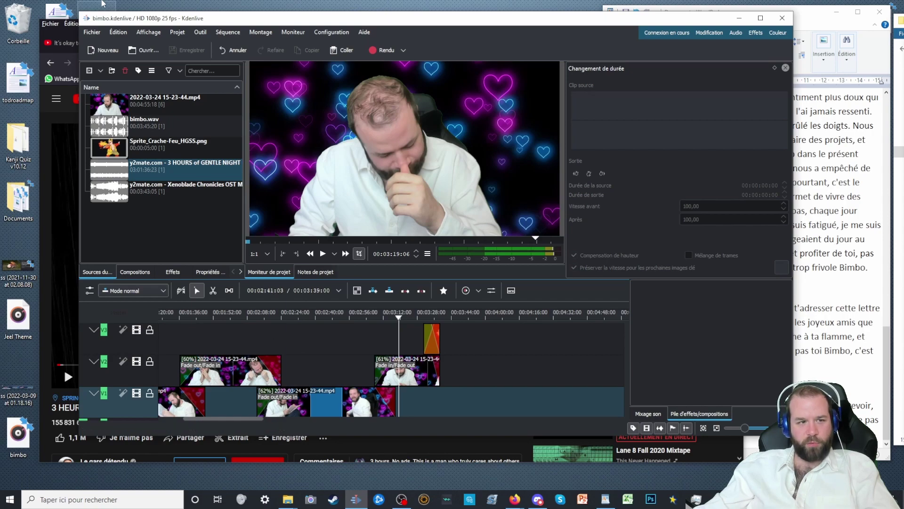
Render the full project as MP4-H264/AAC to bimbo.mp4 in the user's desktop folder
click(383, 50)
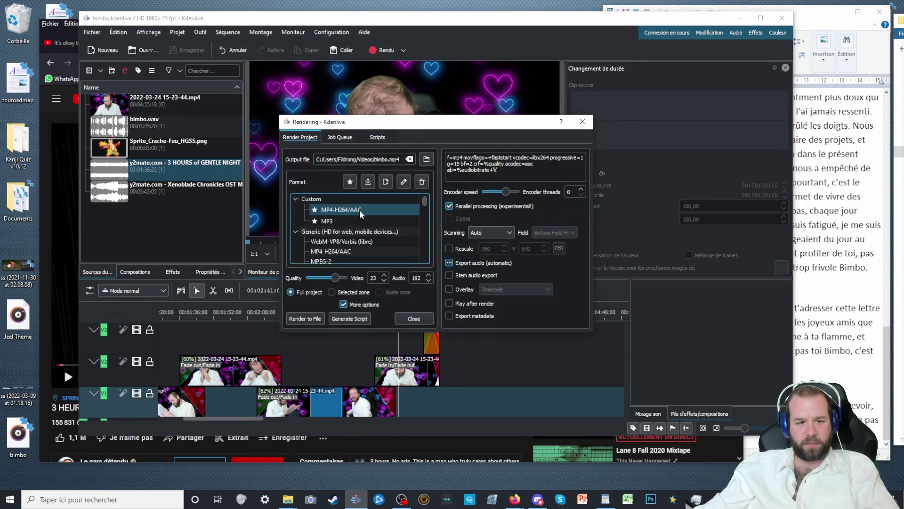
double_click(356, 159)
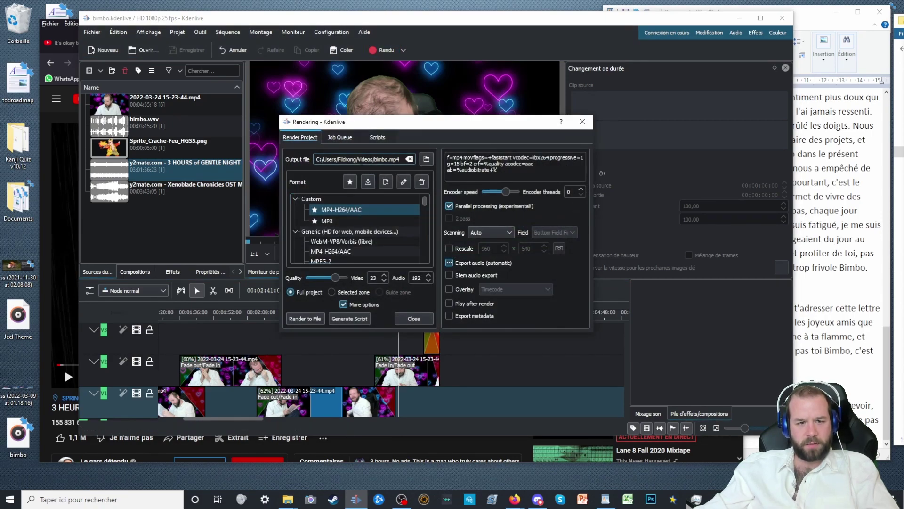
text(de)
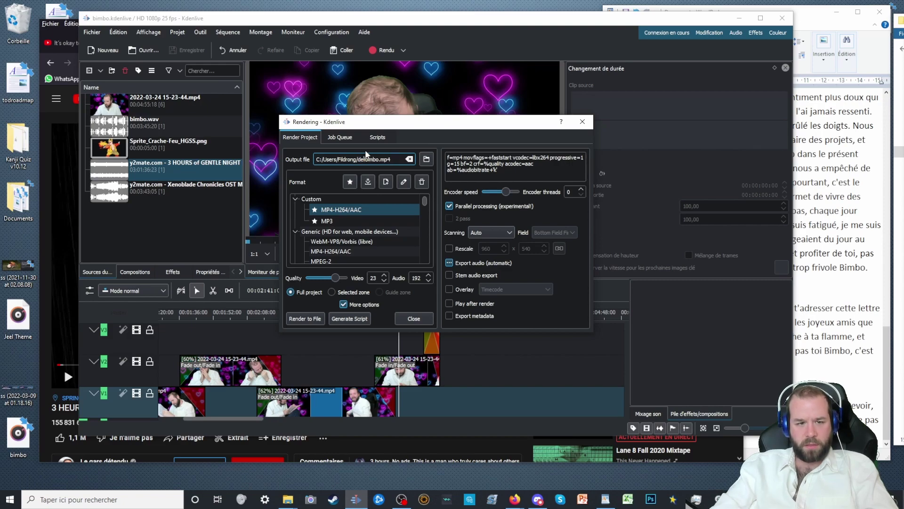
text(sktop/)
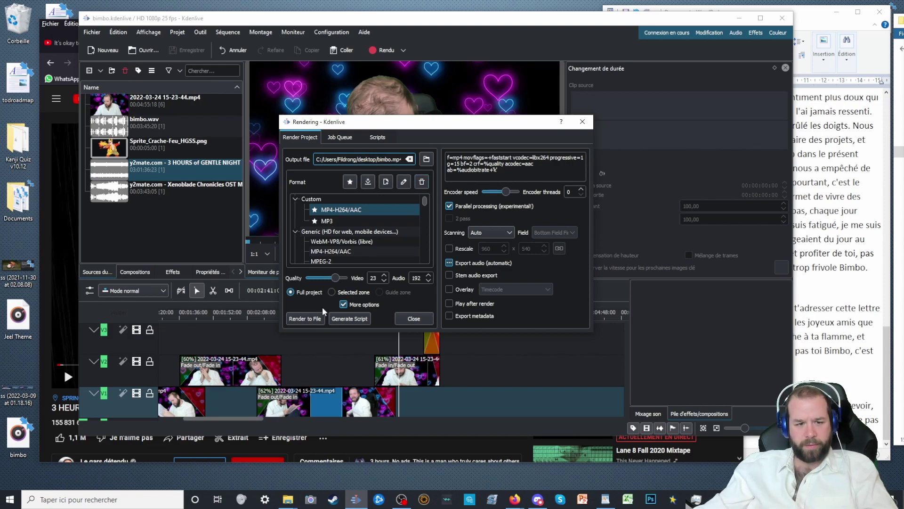
click(313, 319)
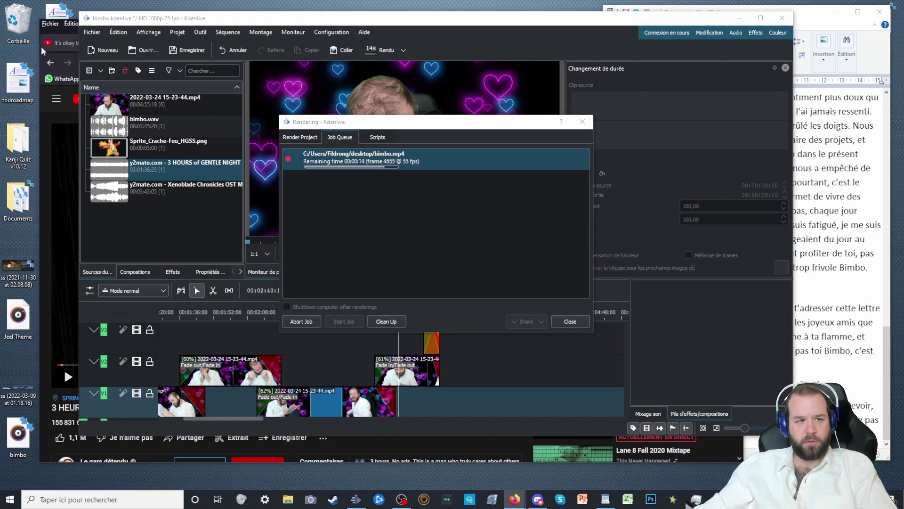
Close the finished rendering window, uncover the desktop and play the rendered bimbo video to review it
click(44, 109)
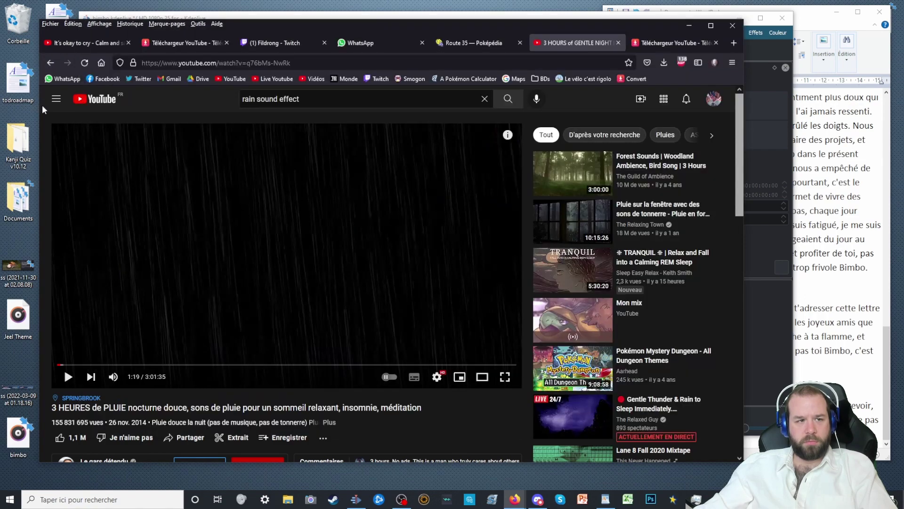
drag(283, 41, 686, 45)
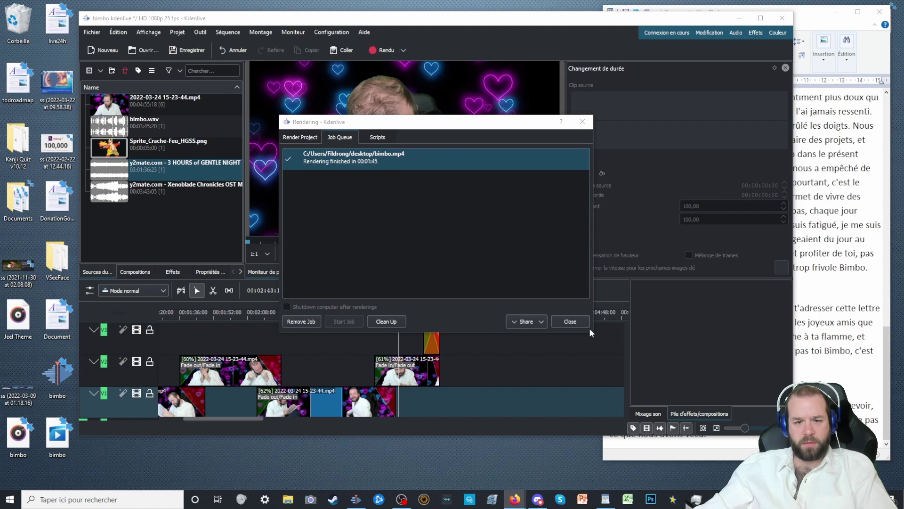
click(563, 321)
drag(330, 18, 438, 23)
click(47, 440)
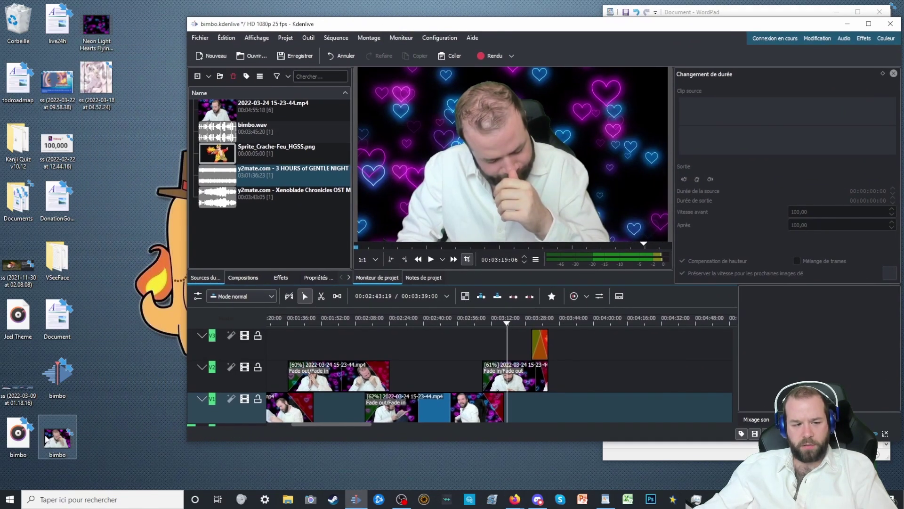
double_click(47, 441)
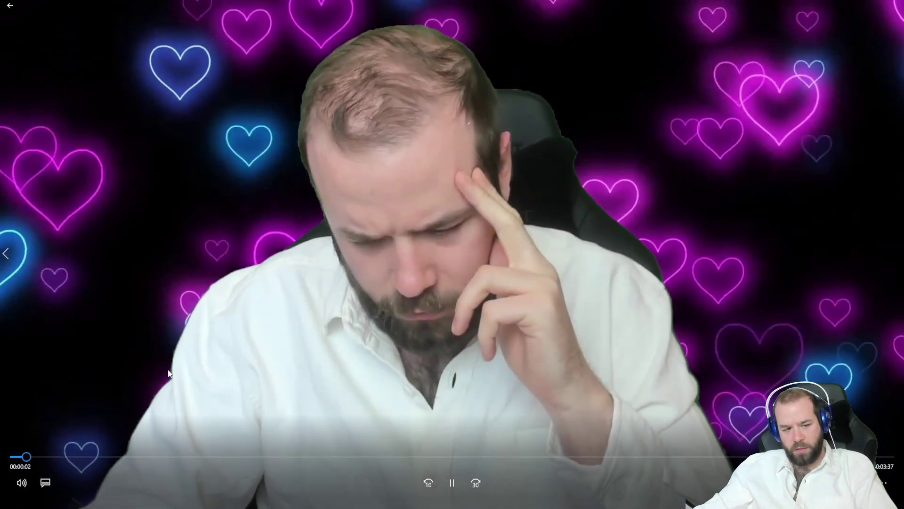
click(25, 484)
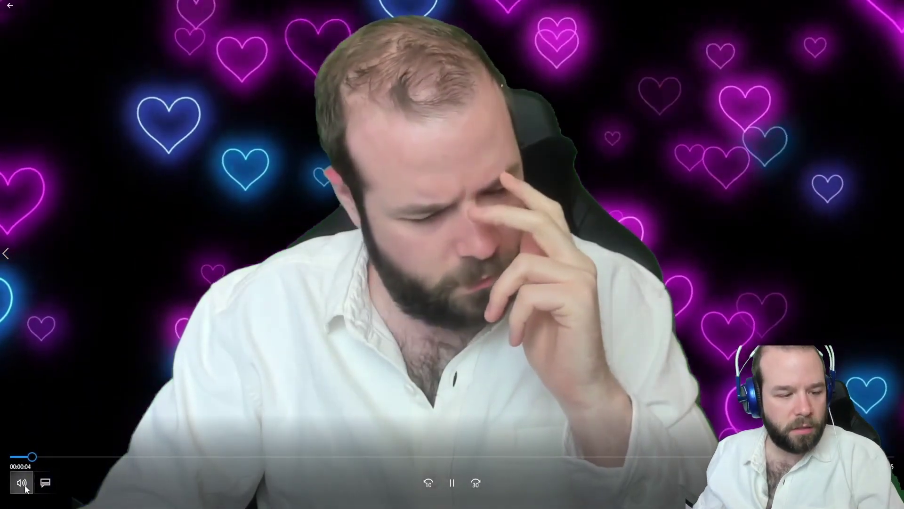
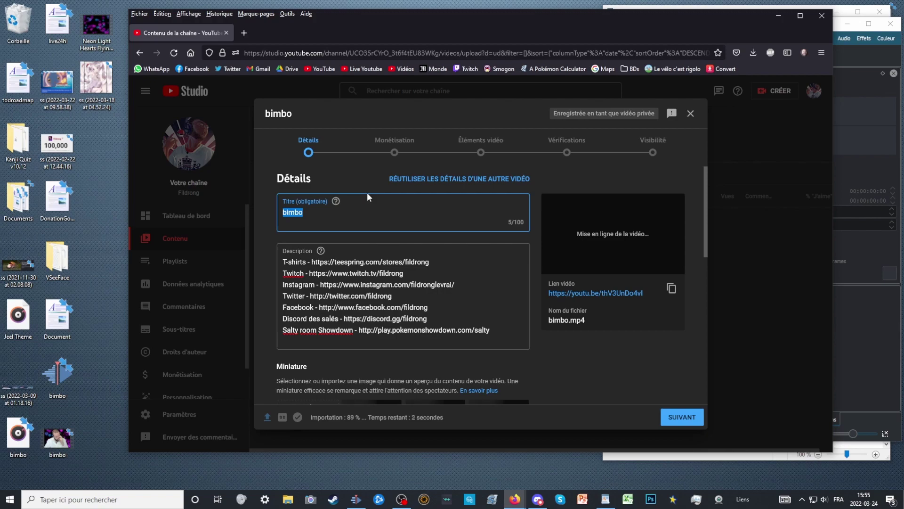
Title the uploaded bimbo.mp4 video "C'est fini entre nous." in YouTube Studio
text(C'est fini.)
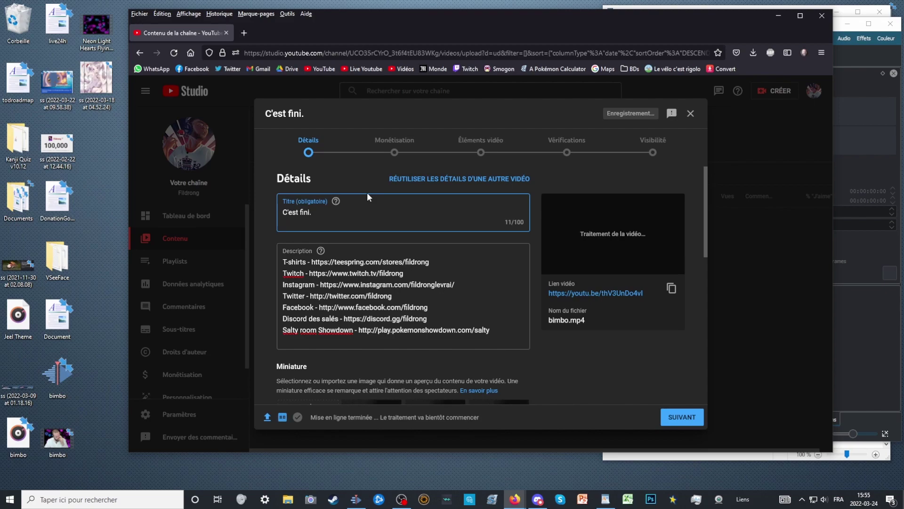
key(BackSpace)
text(entre nous.)
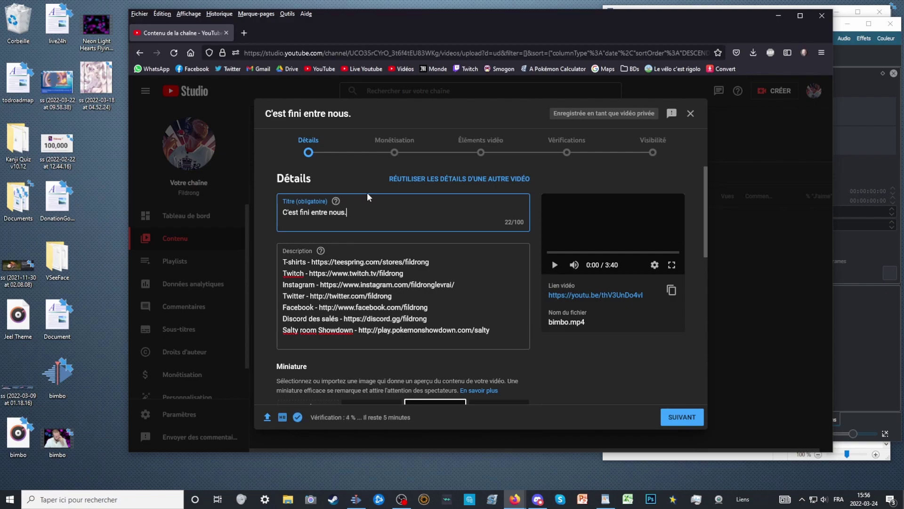
In the Twitch stream chat, create a poll asking "quel titre" with the first answer "C'est fini entre nous."
click(527, 10)
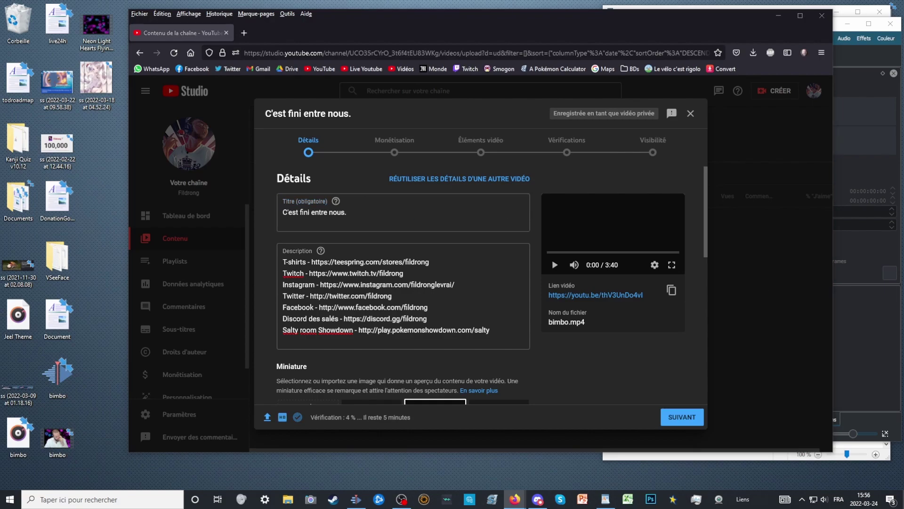
drag(527, 10, 485, 16)
click(532, 285)
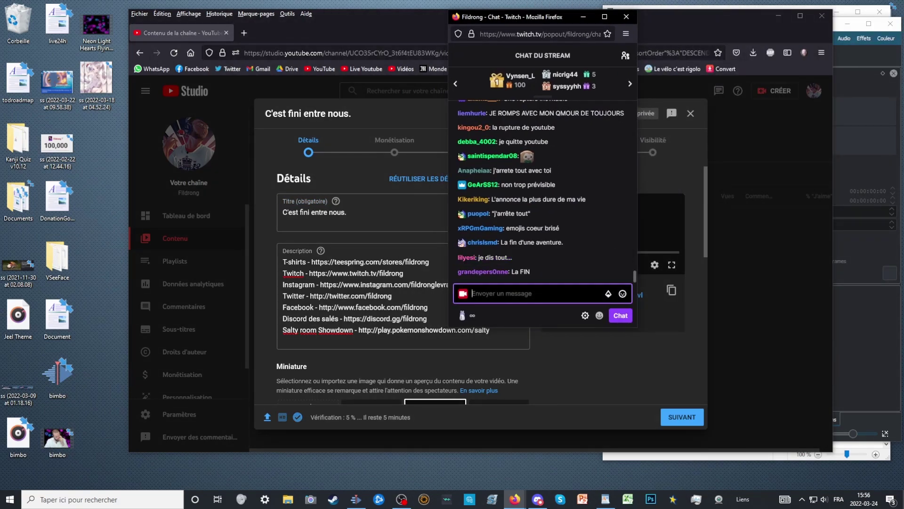
text(/poll)
key(Return)
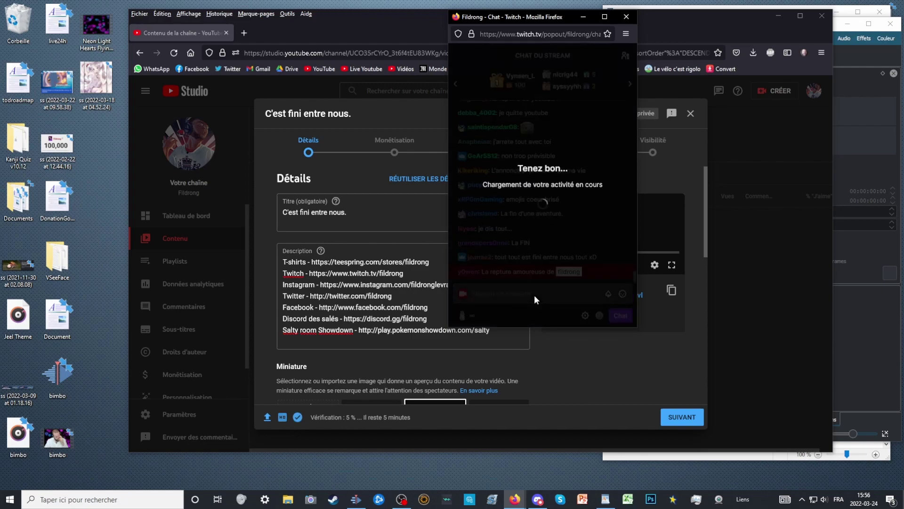
click(518, 109)
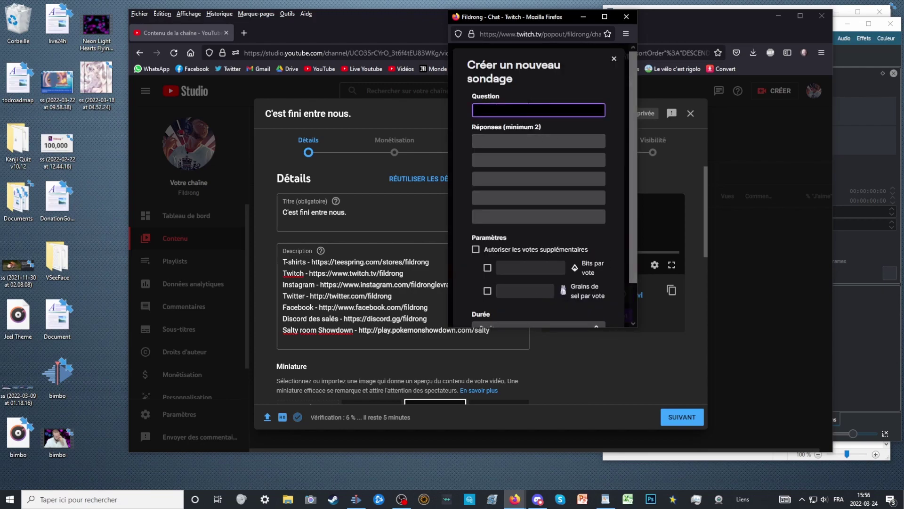
text(quel titre)
key(Tab)
text(C'est fi)
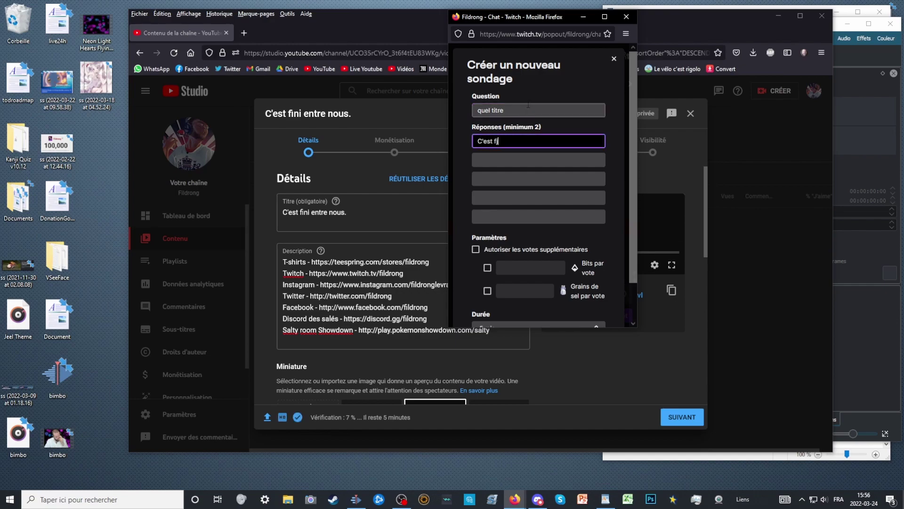
text(ni entre nous.)
key(Tab)
Add the poll answers "C'est la fin.", "Au revoir" and "Ma rupture."
text(C)
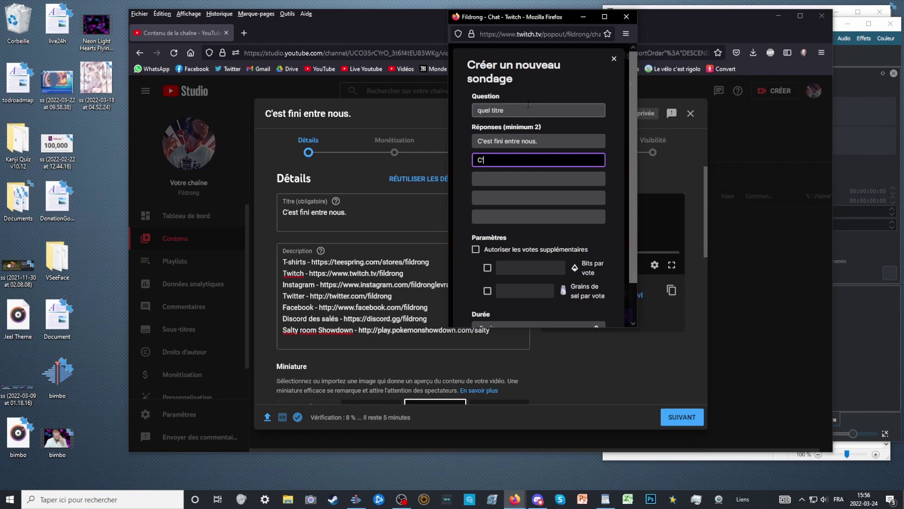
text('est la fin)
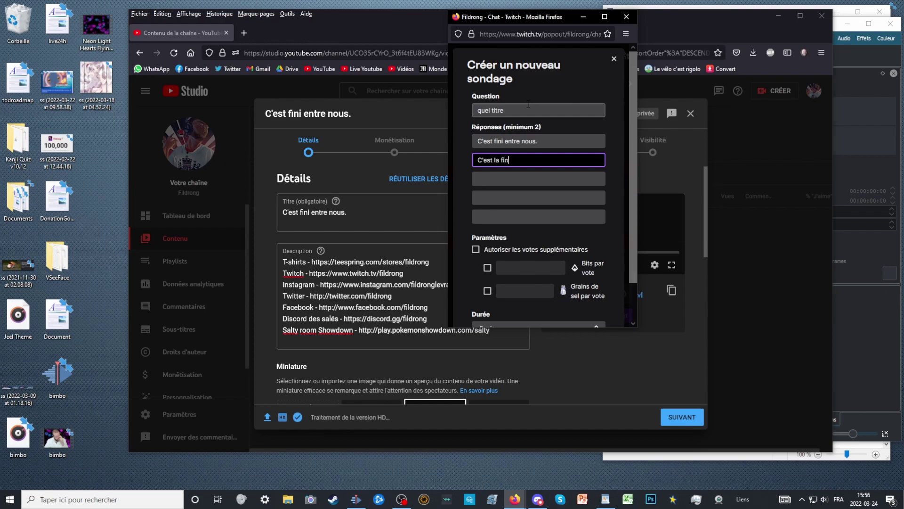
text(.)
key(Tab)
text(Adieu)
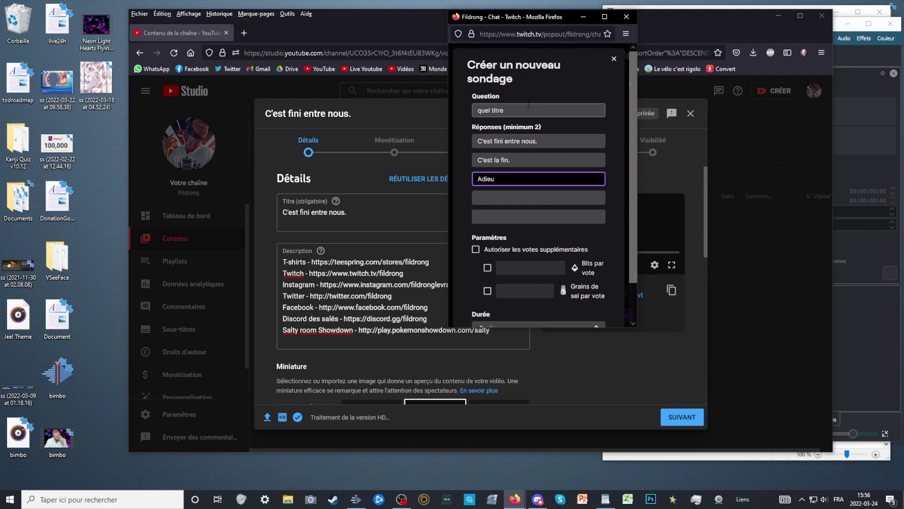
key(BackSpace)
key(BackSpace)
key(BackSpace)
key(BackSpace)
key(BackSpace)
text(u revoir)
key(Tab)
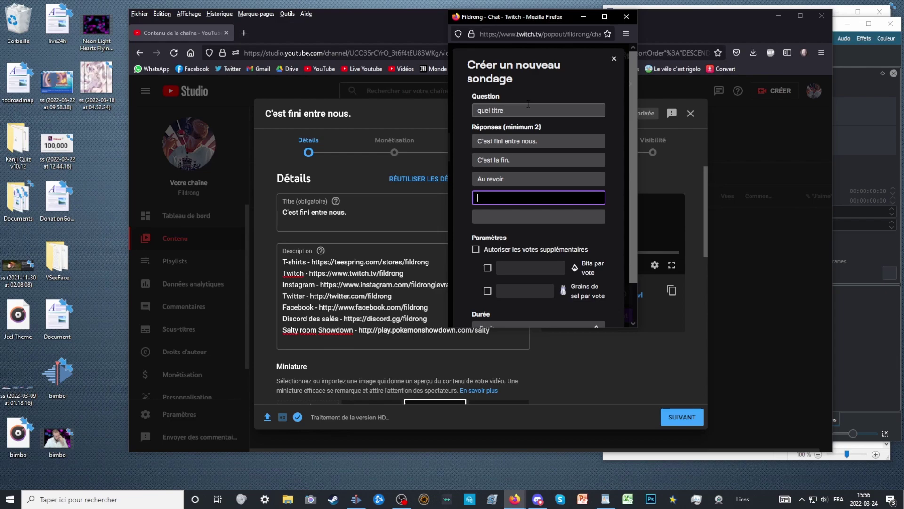
text(Ma rupture.)
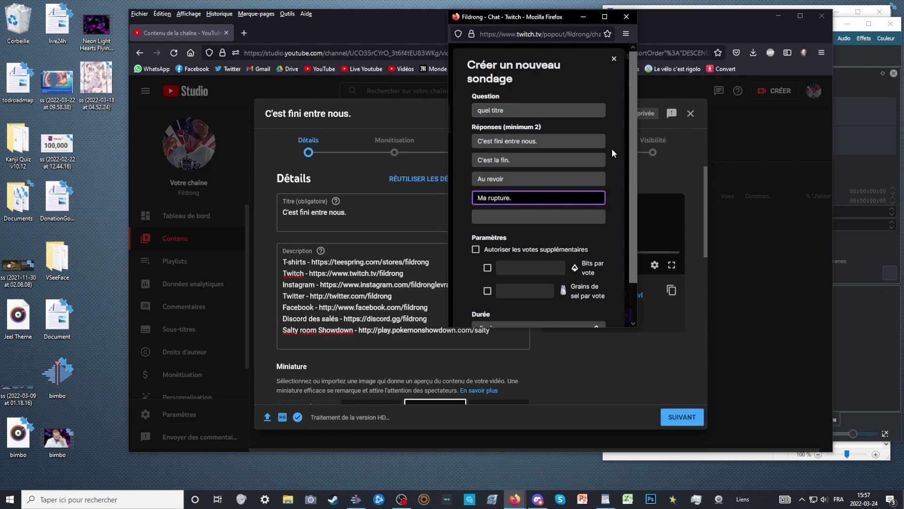
Start the four-answer title poll and expand its live results, moving the chat clear of the video's title field
scroll(542, 212, down, 2)
click(522, 289)
click(504, 227)
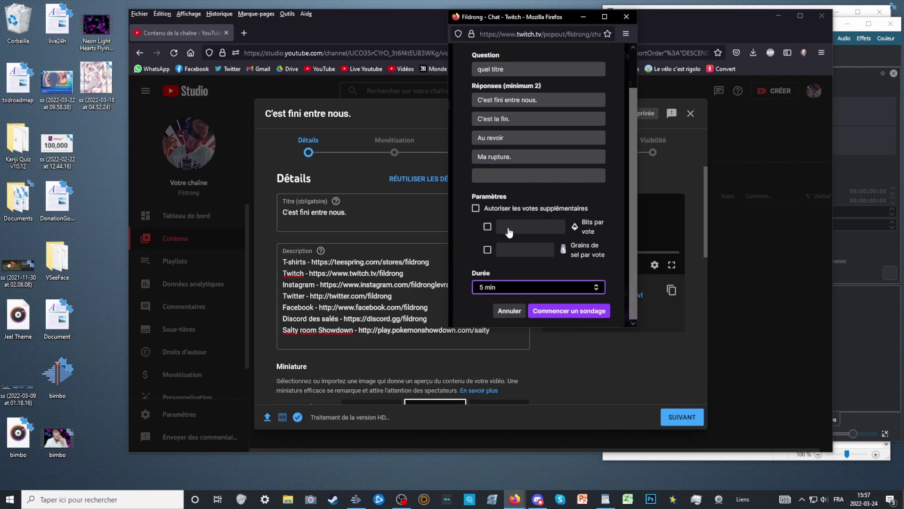
click(583, 313)
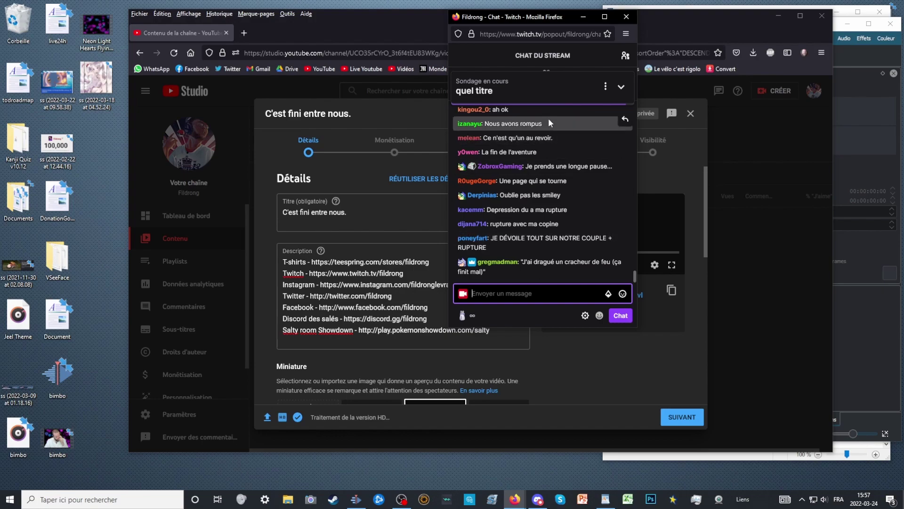
click(535, 97)
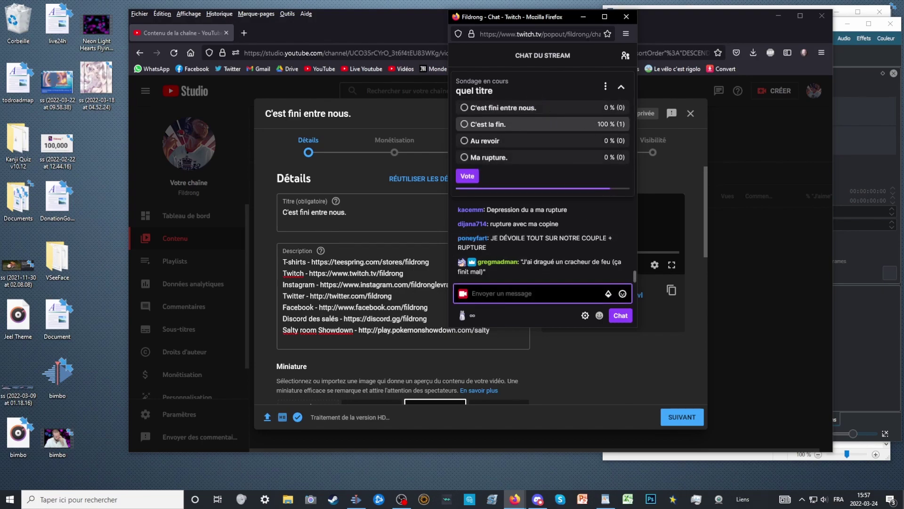
drag(520, 15, 615, 24)
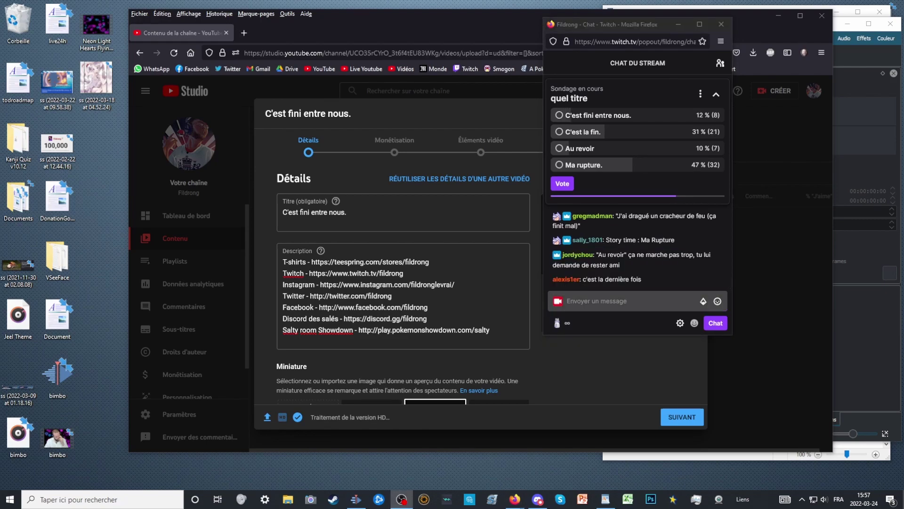
Dismiss the finished title poll and open a new poll form from the stream chat
click(640, 306)
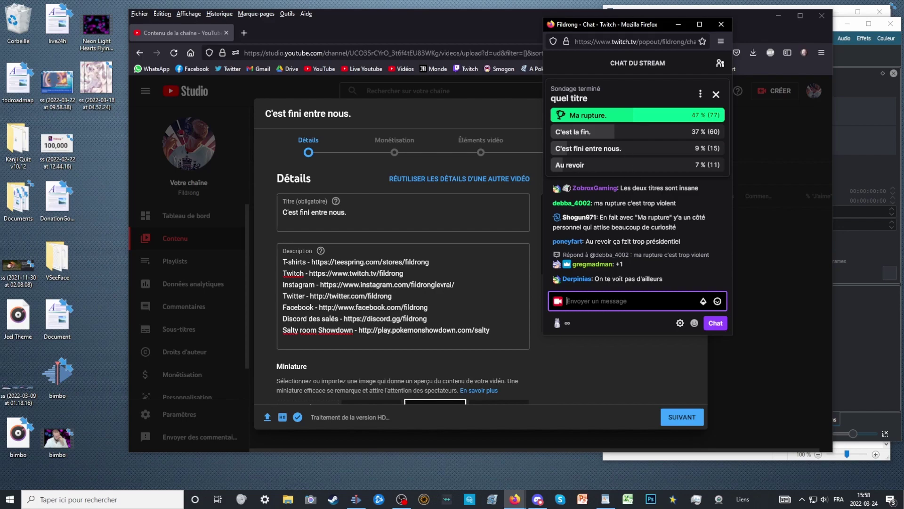
click(716, 95)
text(/poll)
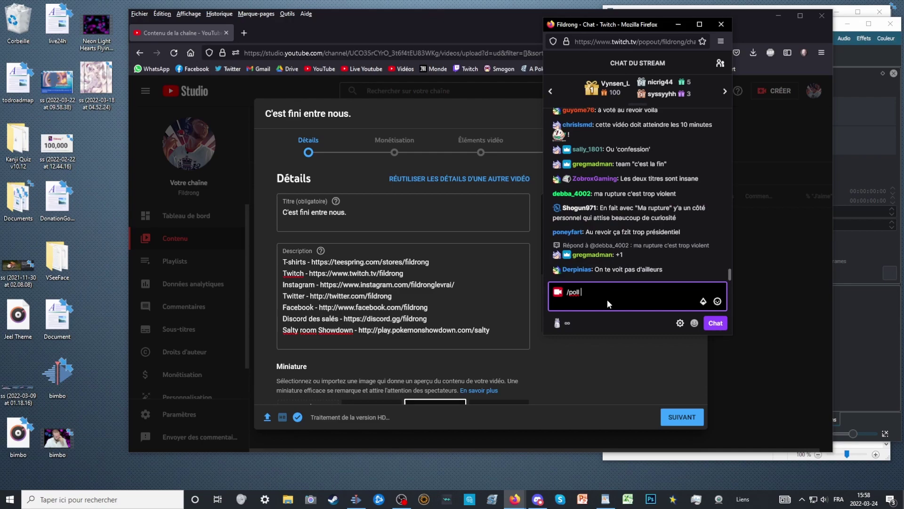
key(Return)
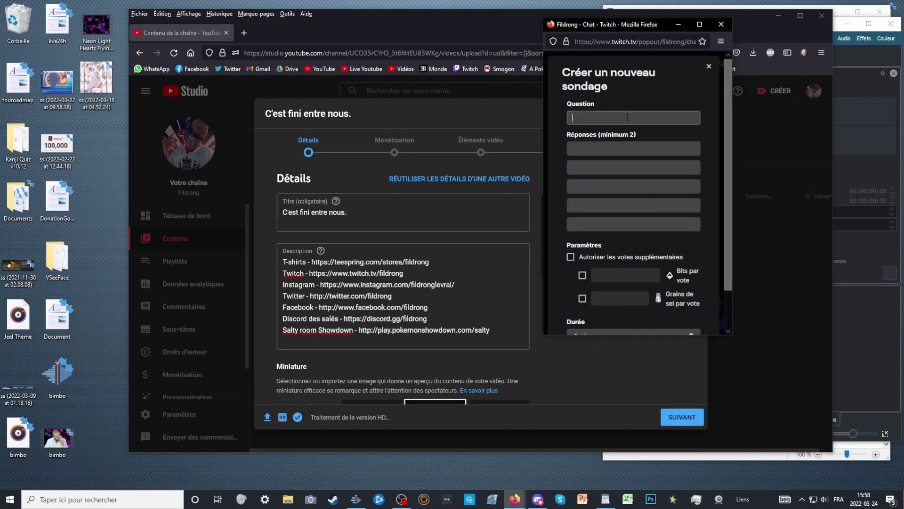
click(629, 117)
Fill in the new poll with the question "titre" and the answers "Ma rupture." and "C'est la fin."
text(.)
key(Tab)
text(M)
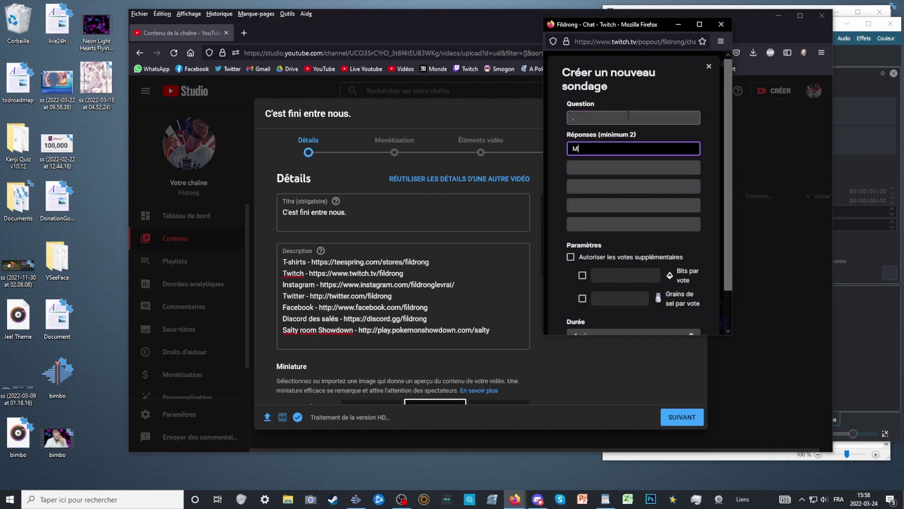
text(a rupture.)
key(Tab)
text(C'est la fin.)
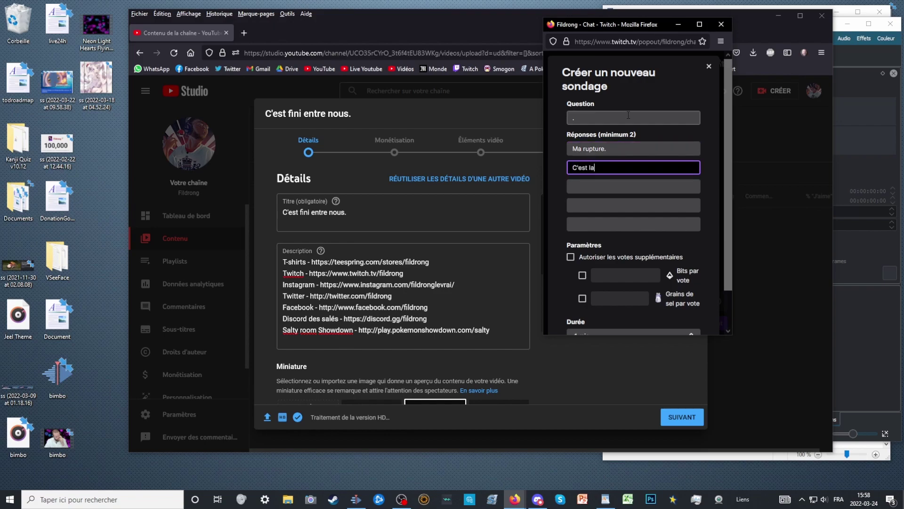
key(shift+Tab)
key(shift+Tab)
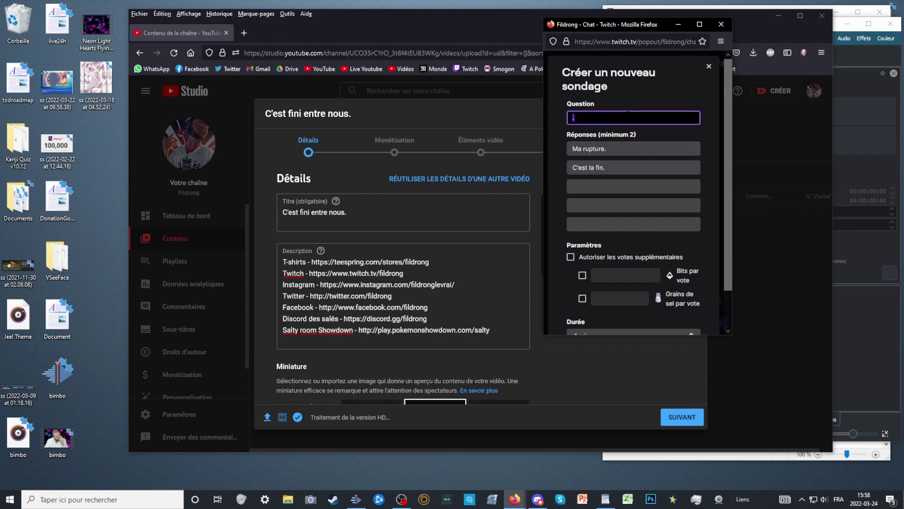
text(titre)
Start the two-answer poll with a duration of 1 min and expand its live results
scroll(659, 290, down, 2)
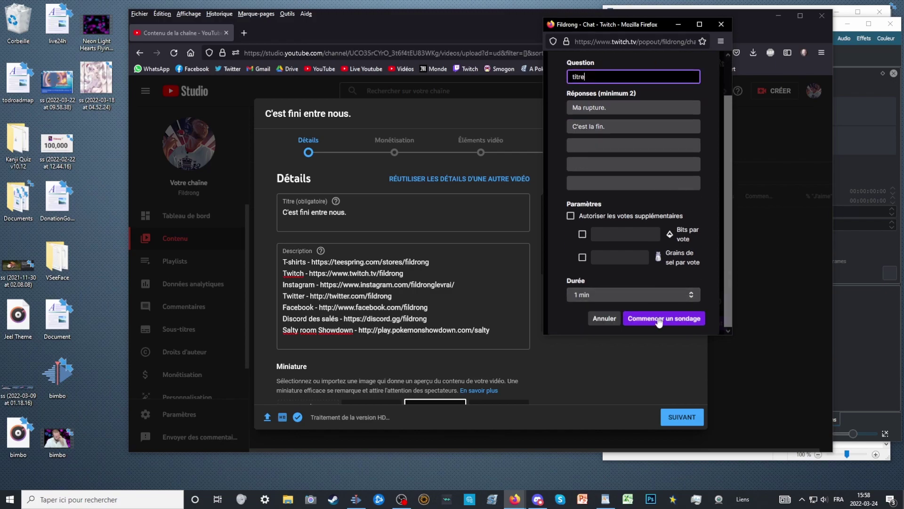
click(659, 318)
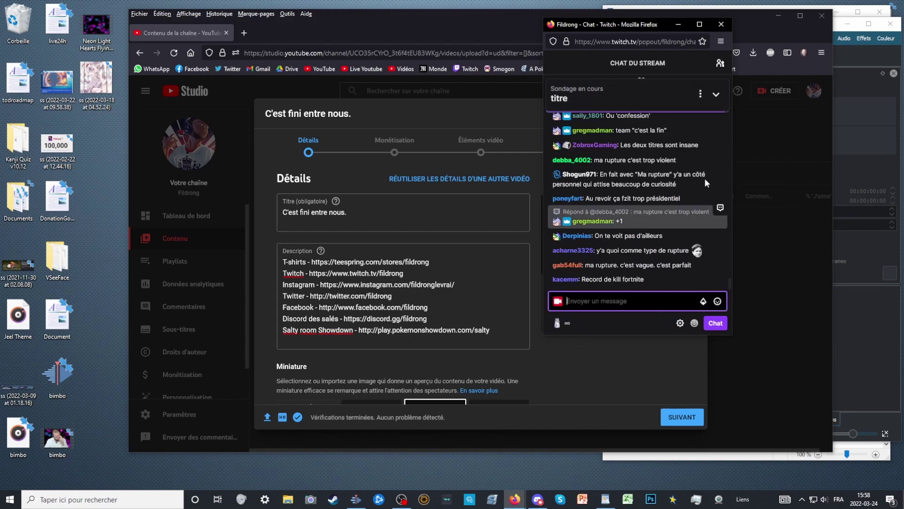
click(634, 105)
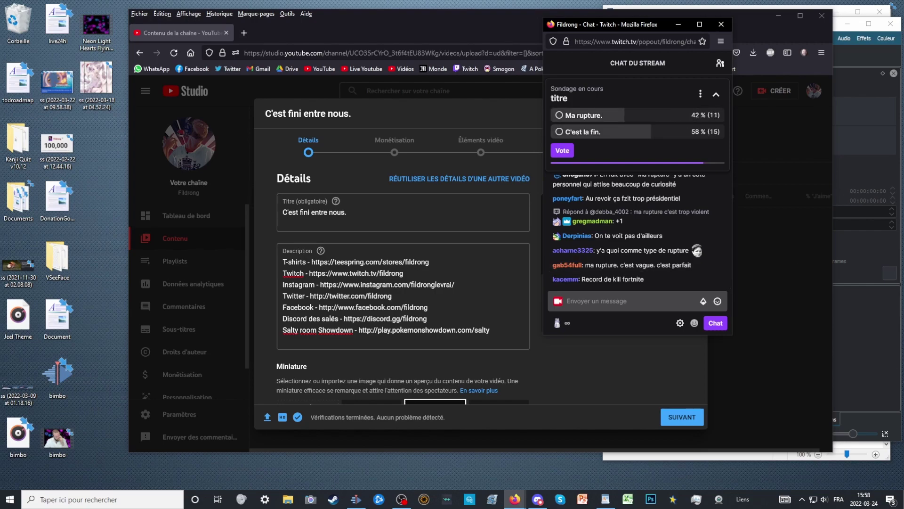
key(alt+Tab)
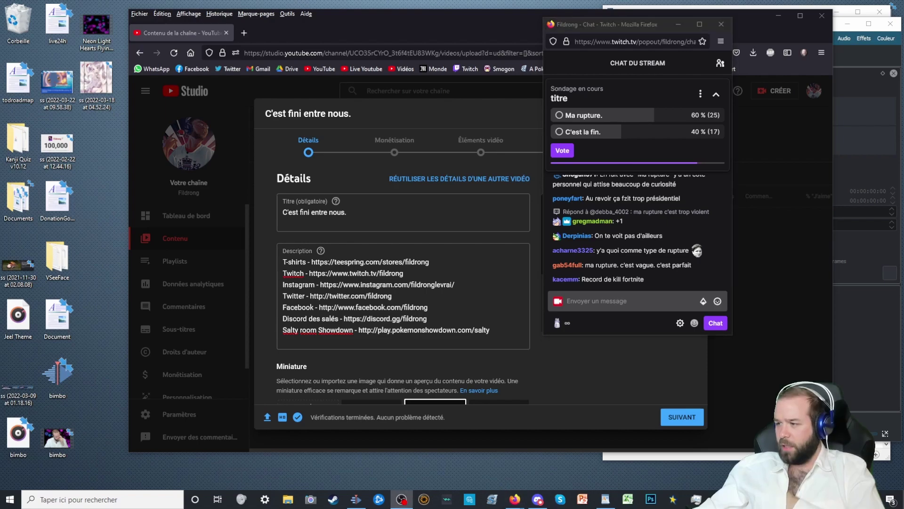
key(alt+Tab)
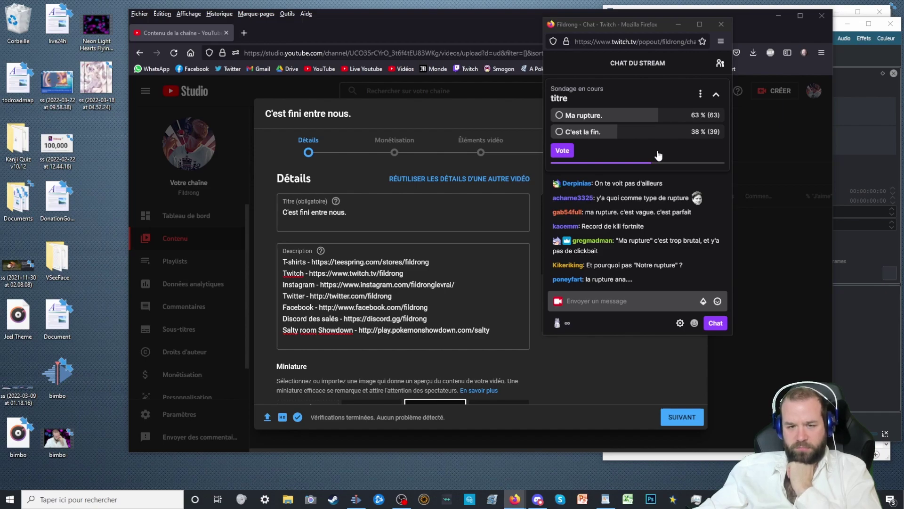
Replace the uploaded video's title with "Ma rupture." in YouTube Studio
triple_click(368, 211)
text(Ma)
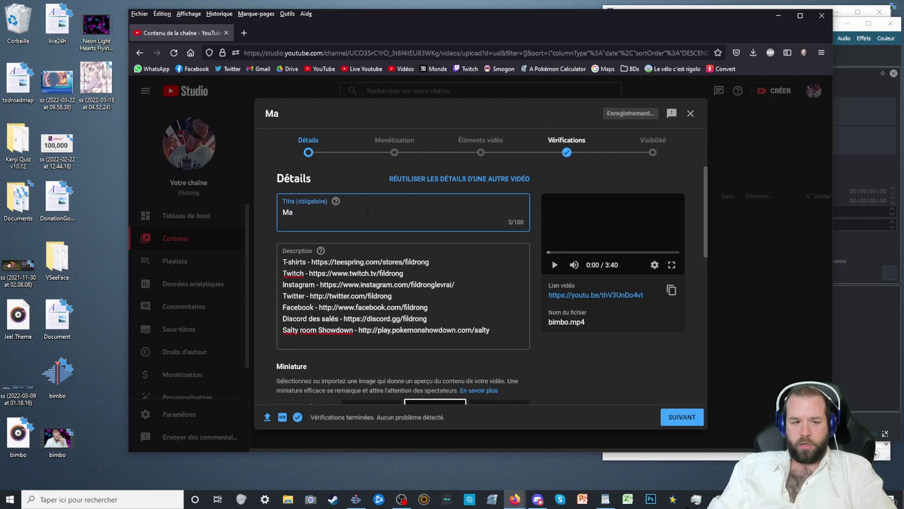
text( rupture.)
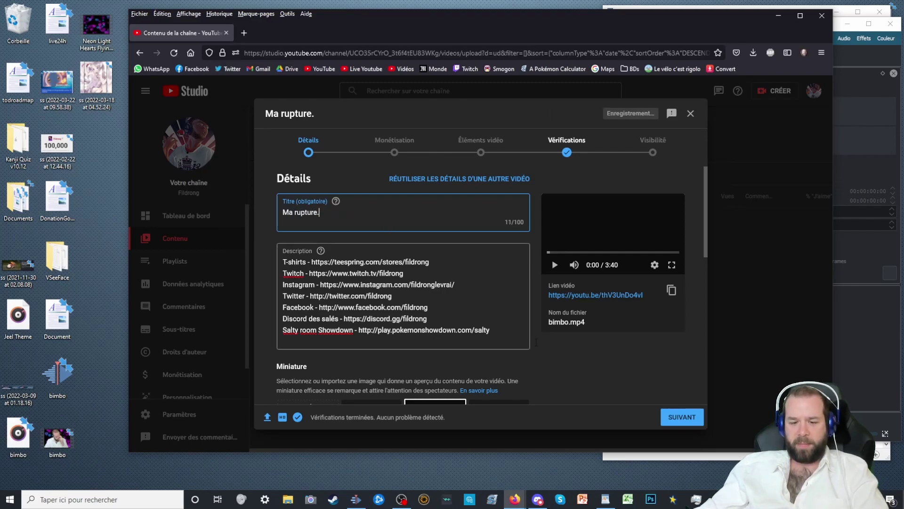
Check the running title poll in the Twitch stream chat and return to the video details
scroll(474, 284, down, 2)
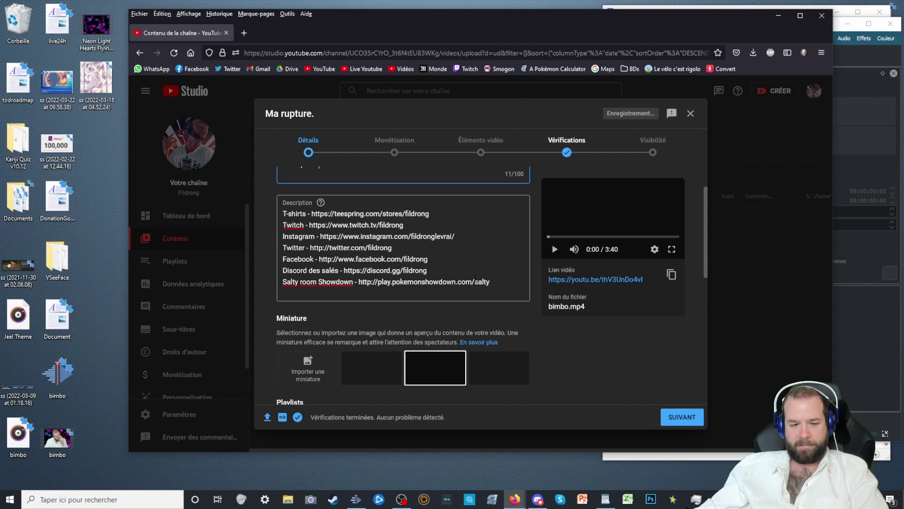
scroll(476, 281, up, 2)
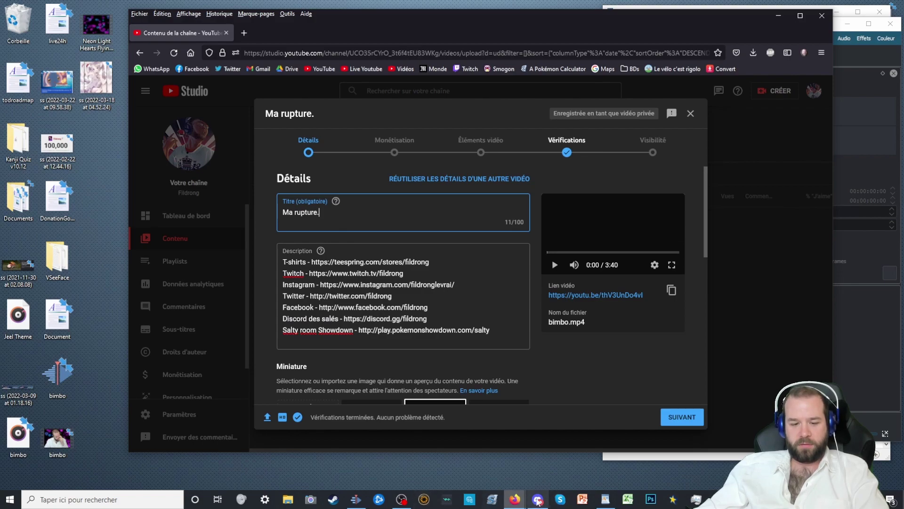
click(515, 500)
click(516, 459)
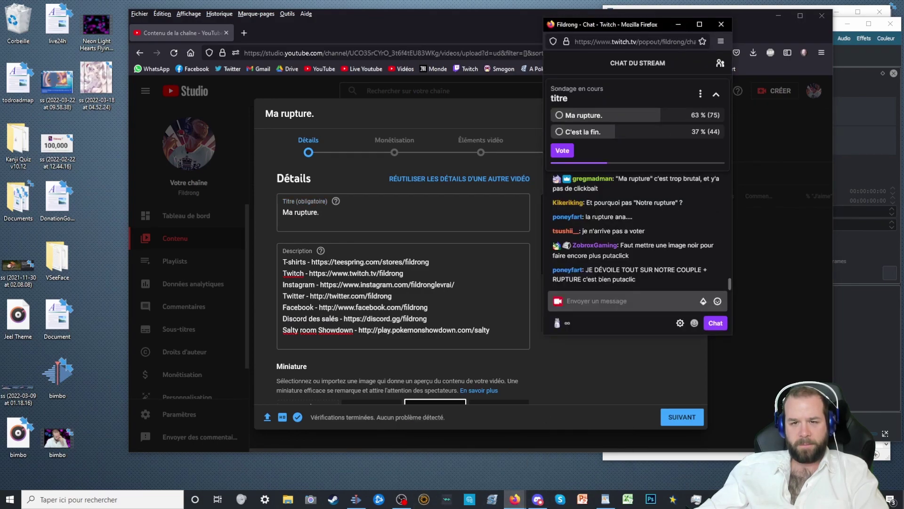
key(alt+Tab)
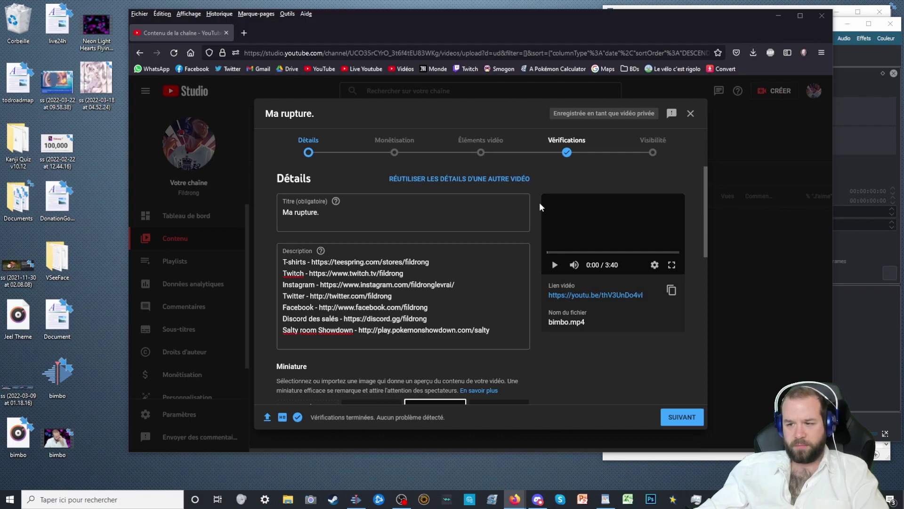
Add the opening line "Adieu Bimbo, voilà ma lettre de rupture." above the links in the description, separated by a blank line
click(283, 262)
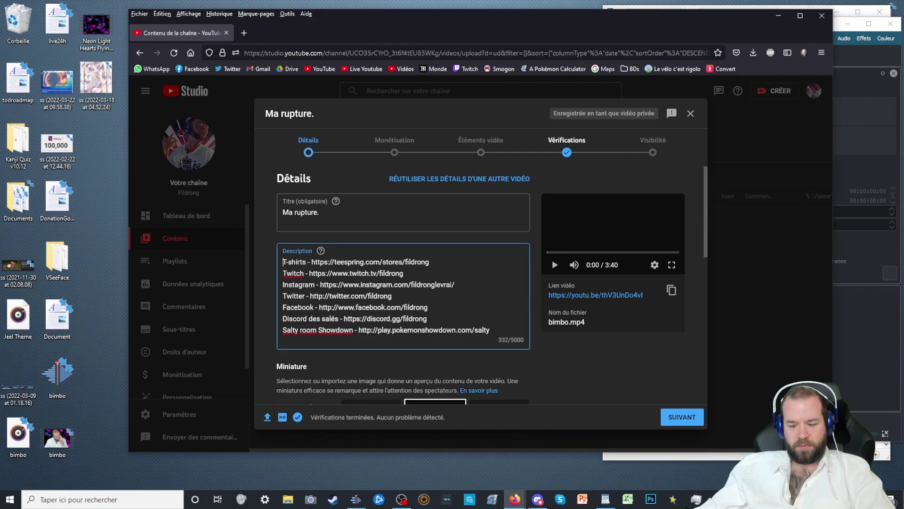
key(Return)
key(Return)
text(Ad)
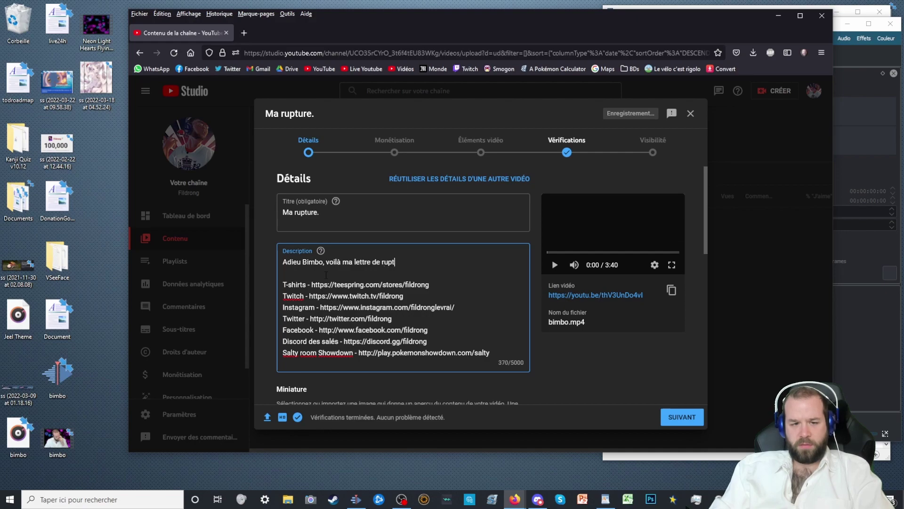
Add the credit "Musique : Xenoblade Chronicles X Theme" below the description's opening line, leaving a blank line between them
key(Return)
key(Return)
text(M)
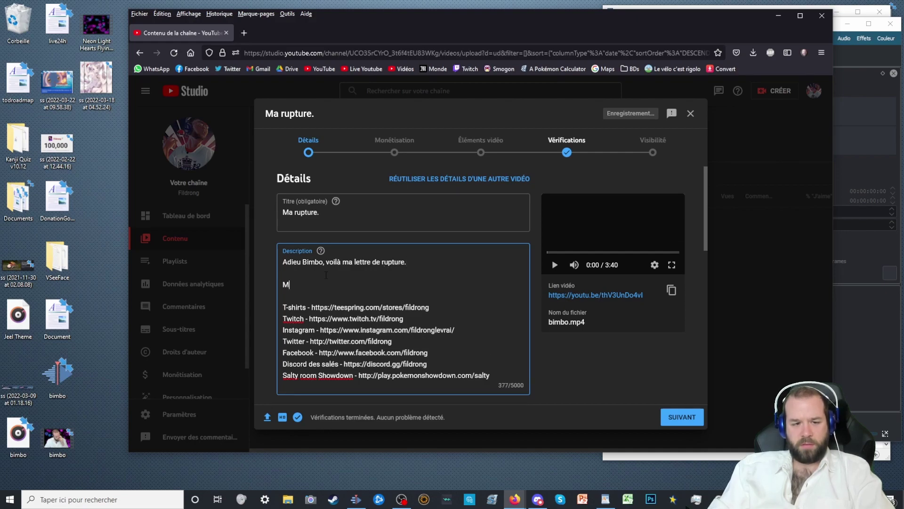
text(usique : Xen)
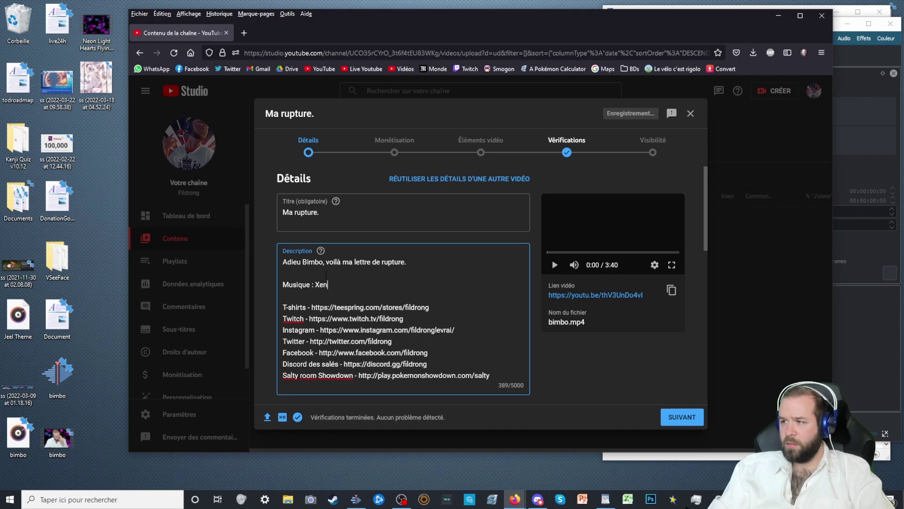
text(oblade)
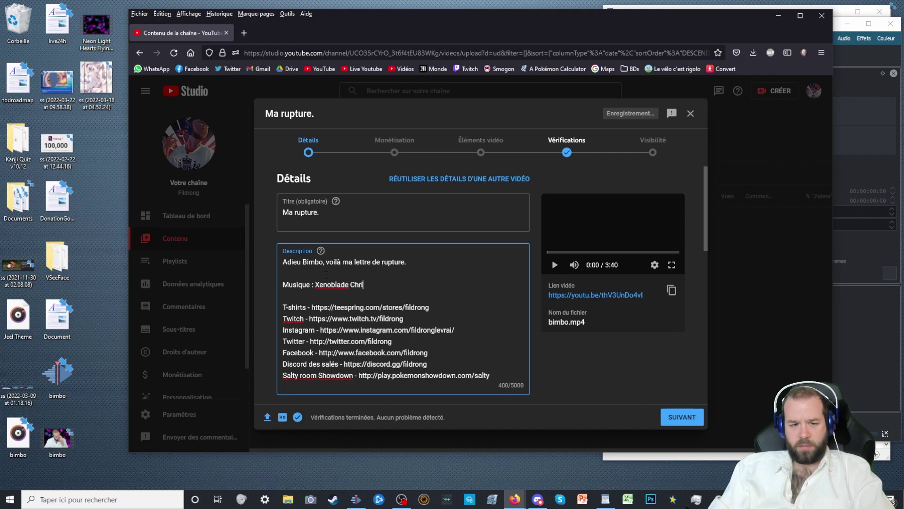
text( Chronicles X Theme)
key(alt+Tab)
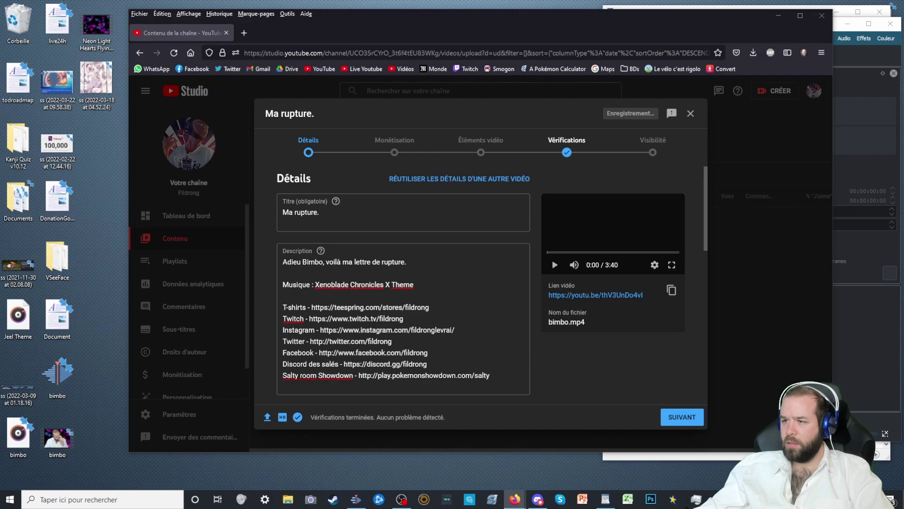
click(449, 277)
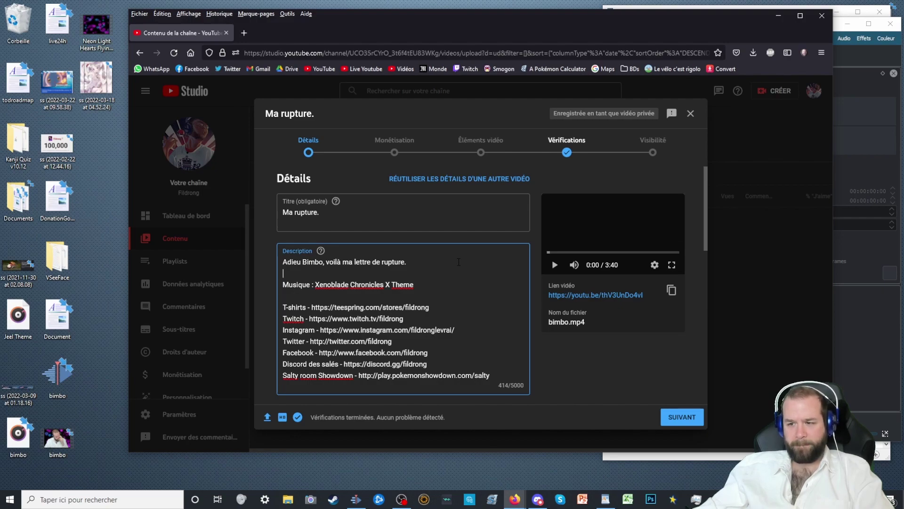
Leave the upload details open and switch to Photoshop
scroll(460, 260, down, 2)
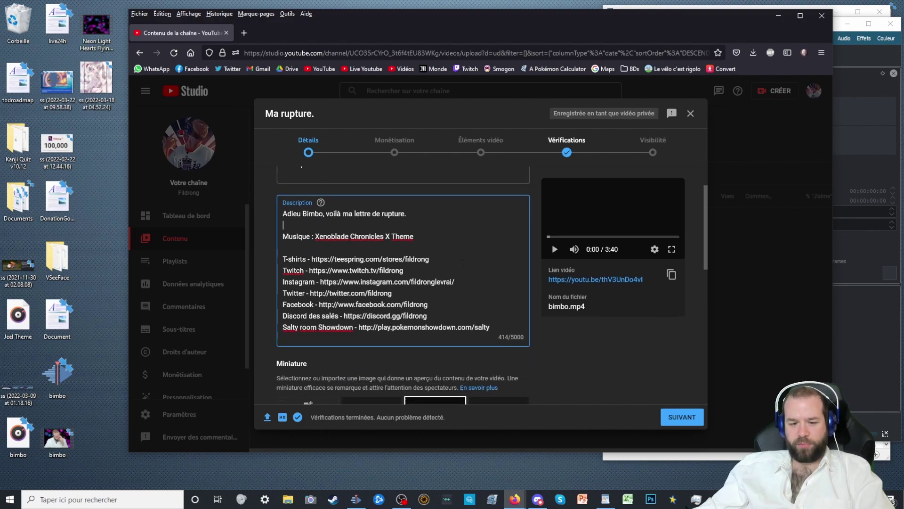
scroll(518, 353, up, 2)
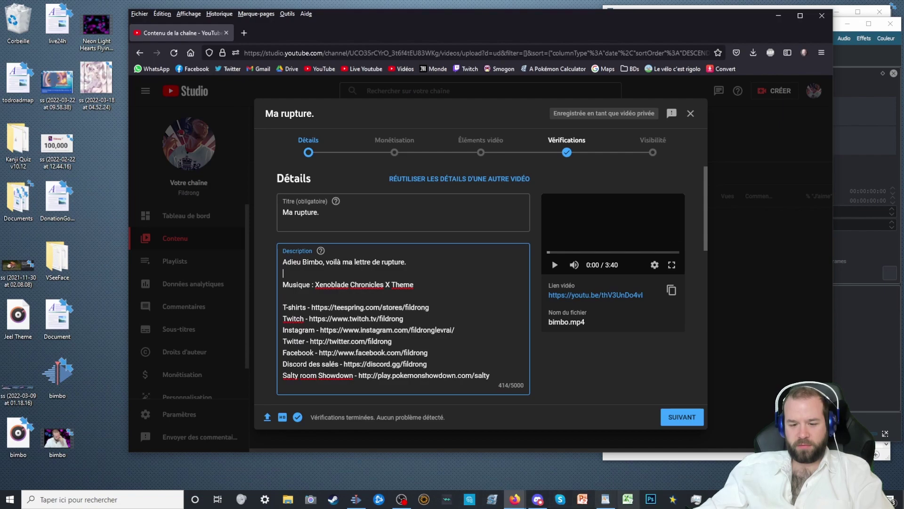
click(650, 499)
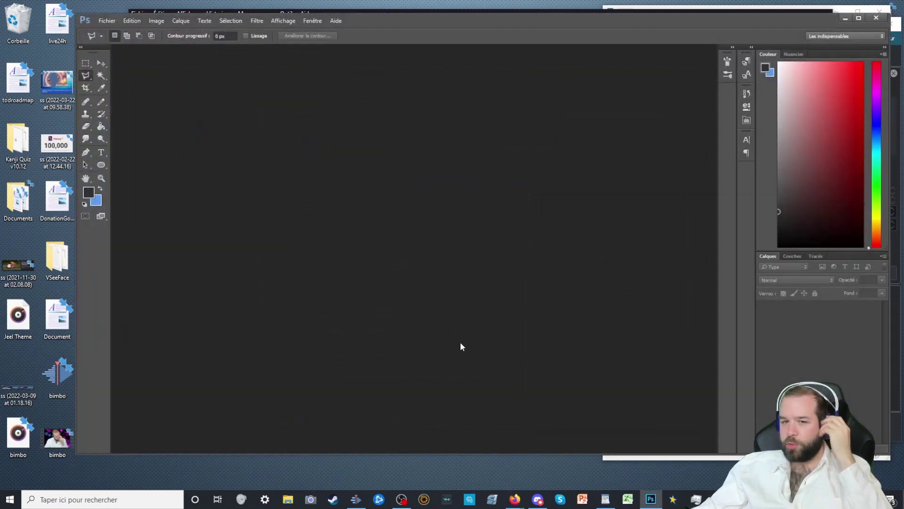
click(108, 22)
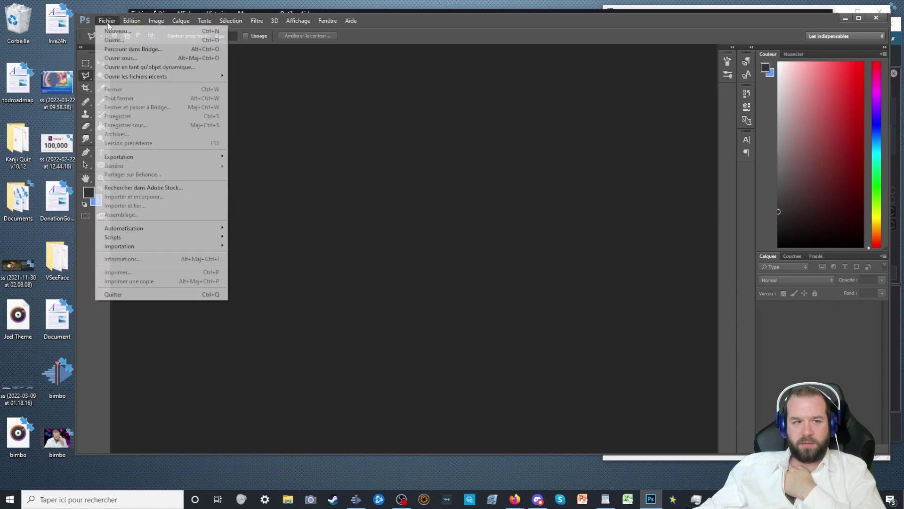
click(139, 33)
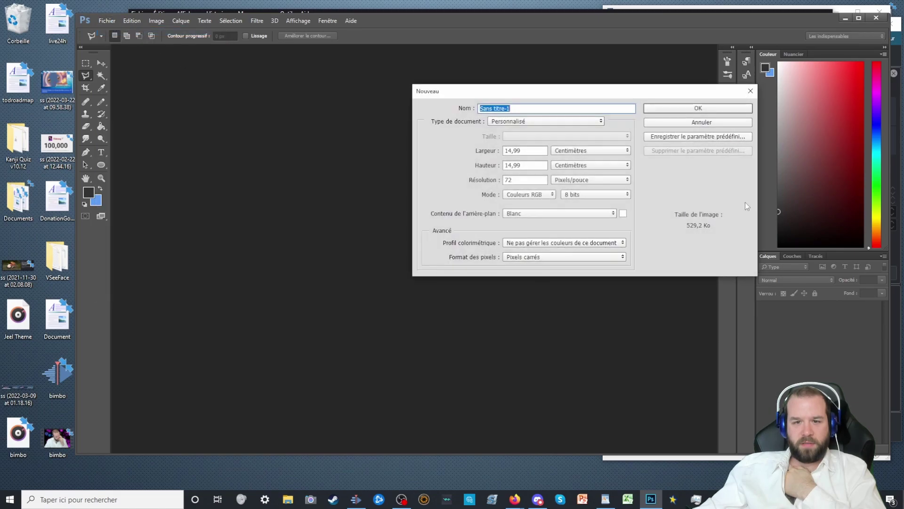
click(707, 123)
Open the recent thumbnail file baseSM.psd
click(107, 20)
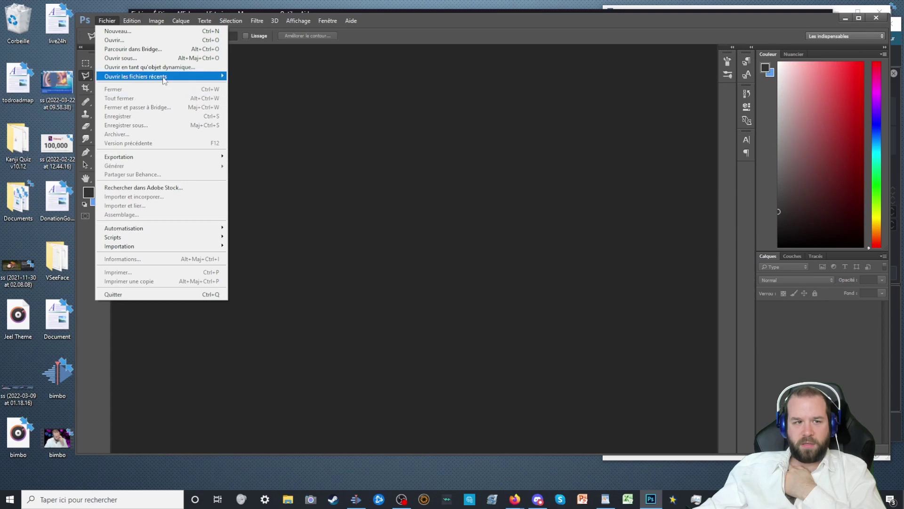
click(239, 75)
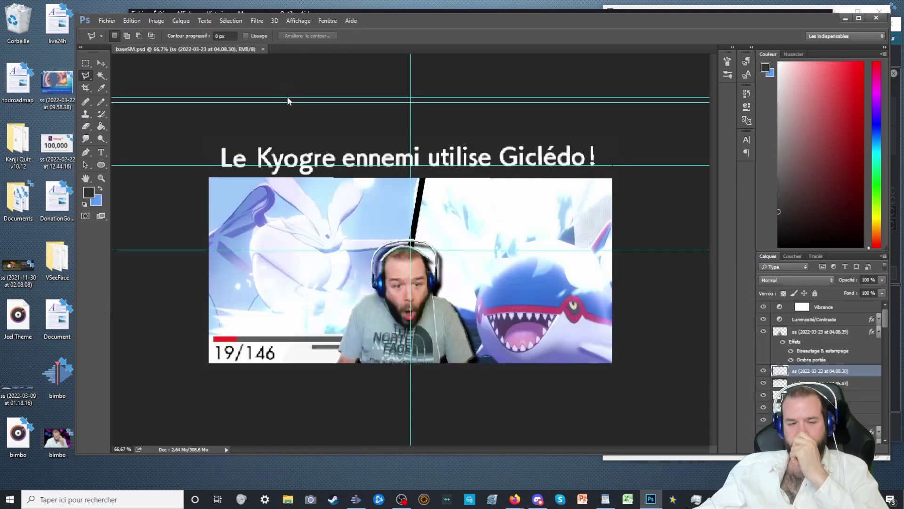
Delete five successive layers, starting with the streamer cutout layer "ss (2022-03-23 at 04.08.39)" below Luminosité/Contraste
click(794, 333)
key(Delete)
key(Delete)
key(Delete)
key(Delete)
key(Delete)
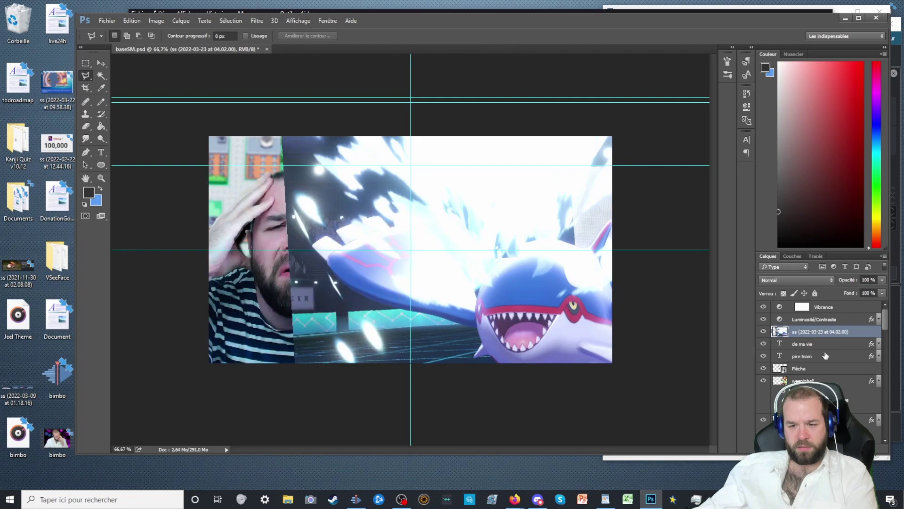
Undo the last two layer deletions to restore the "séparation centre" layer and the screenshot beneath it
click(747, 94)
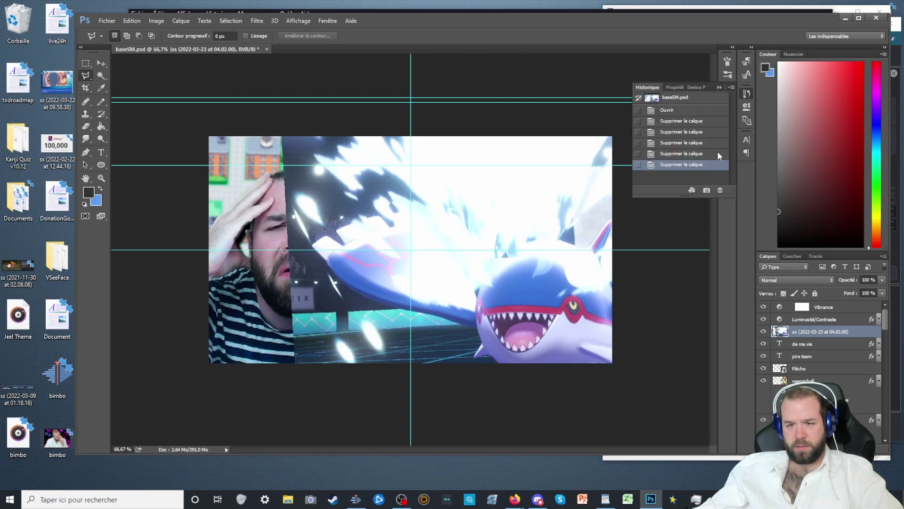
key(ctrl+alt+z)
key(ctrl+alt+z)
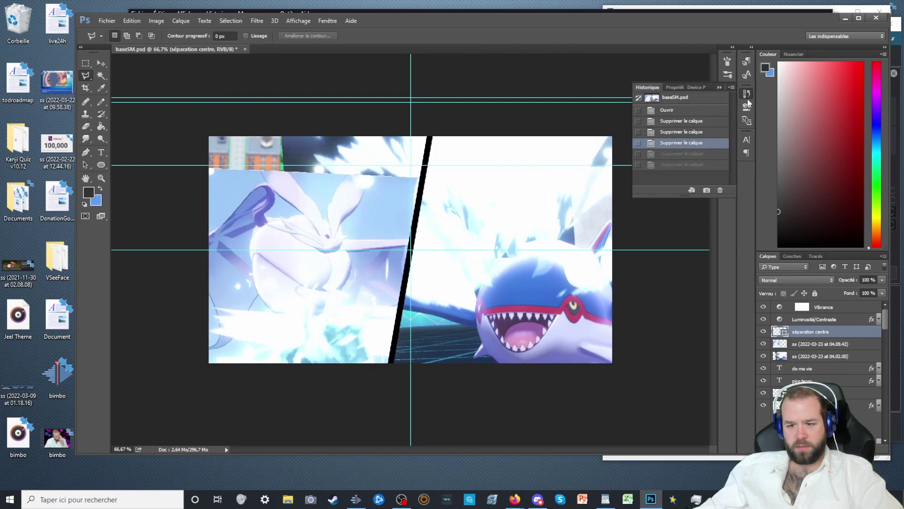
Delete the two game screenshot layers directly below "séparation centre"
click(823, 343)
key(Delete)
key(Delete)
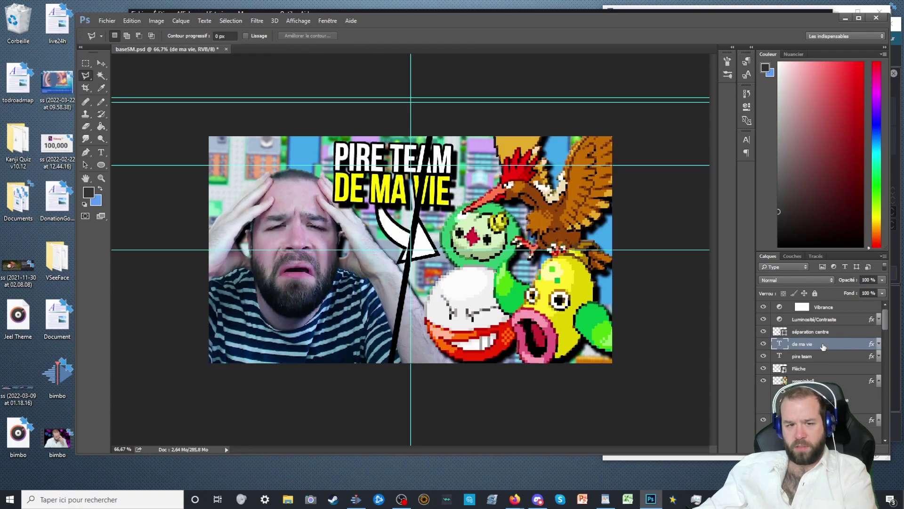
Delete the Pokémon sprite layers and the portrait photo layer, keeping the text and the arrow
click(826, 381)
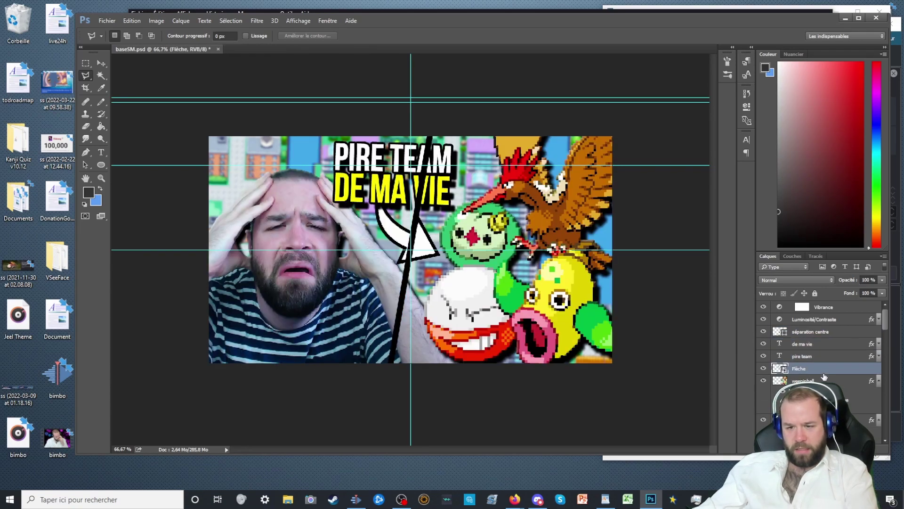
key(Delete)
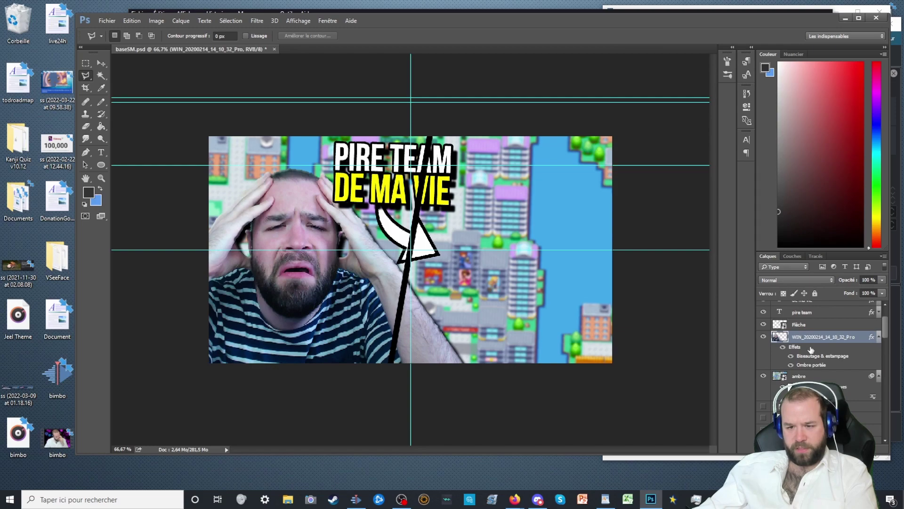
key(Delete)
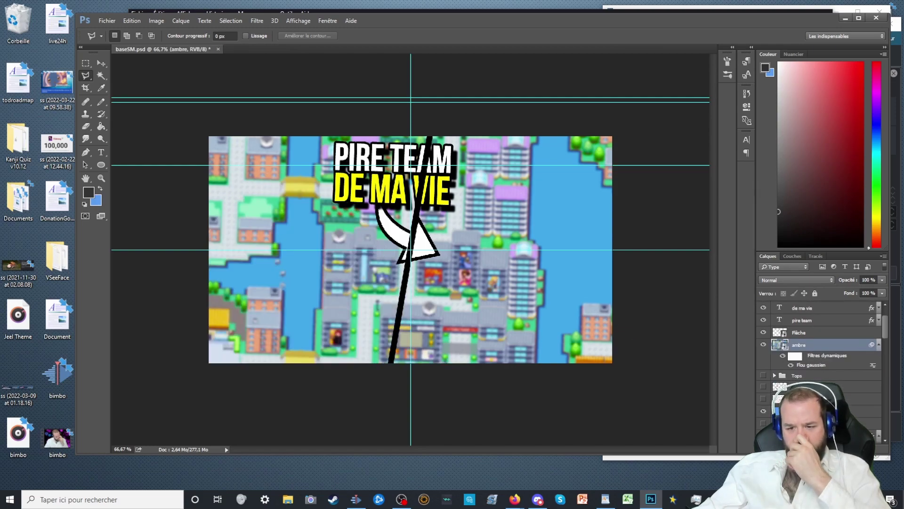
Move the Solid layer above "séparation centre" and fill it with dark grey 363535 using the Paint Bucket
drag(801, 398, 831, 334)
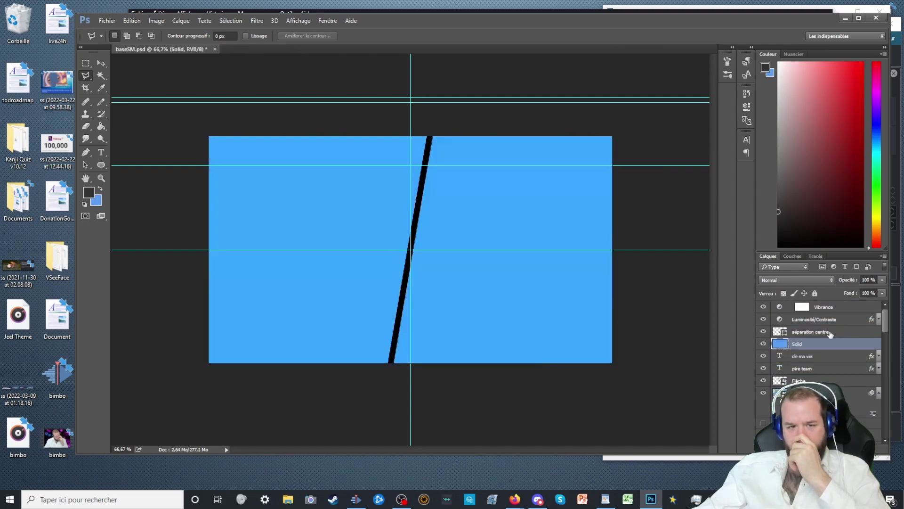
key(ctrl+bracketright)
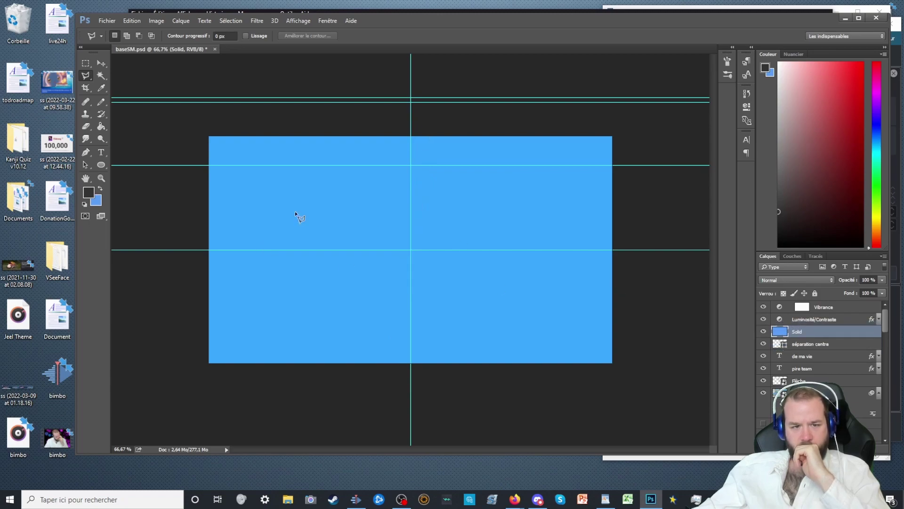
click(101, 126)
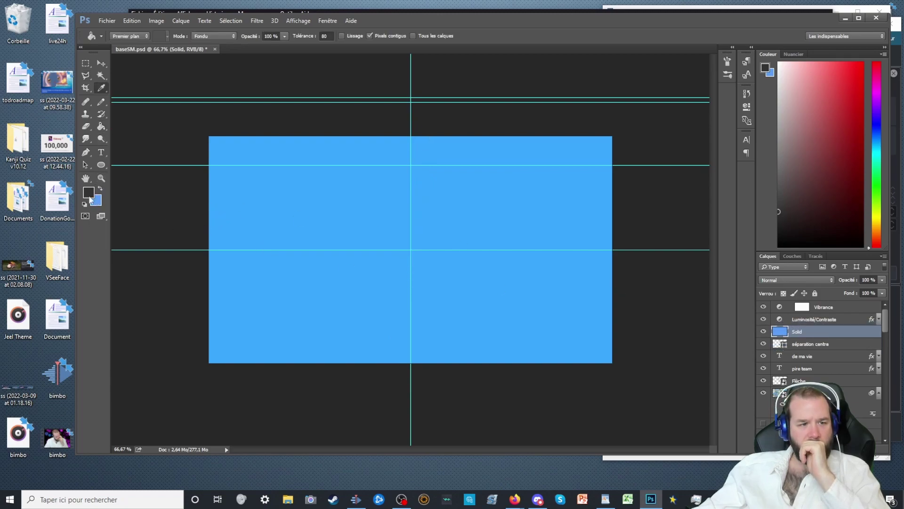
click(90, 197)
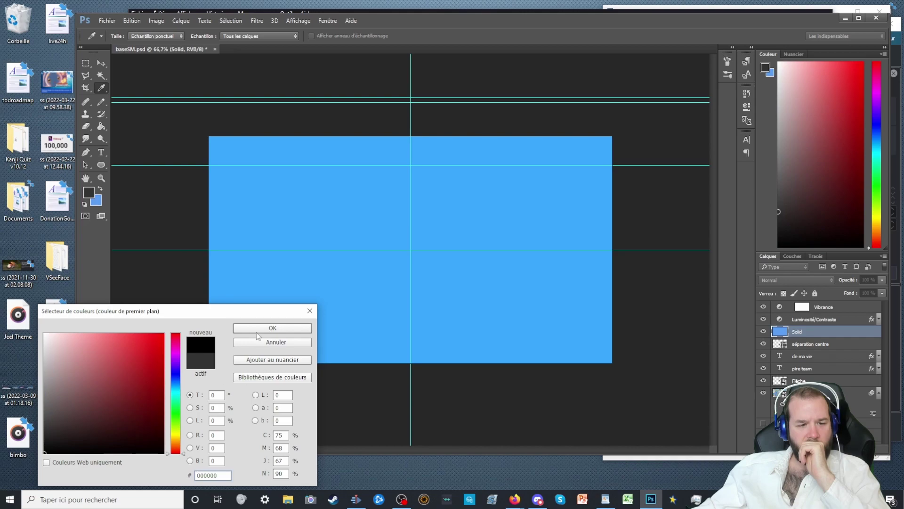
click(257, 330)
click(88, 193)
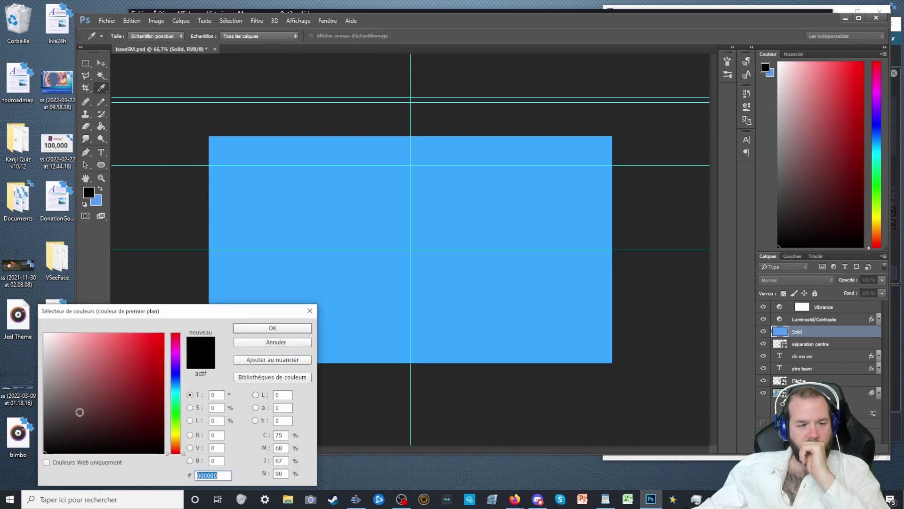
click(46, 430)
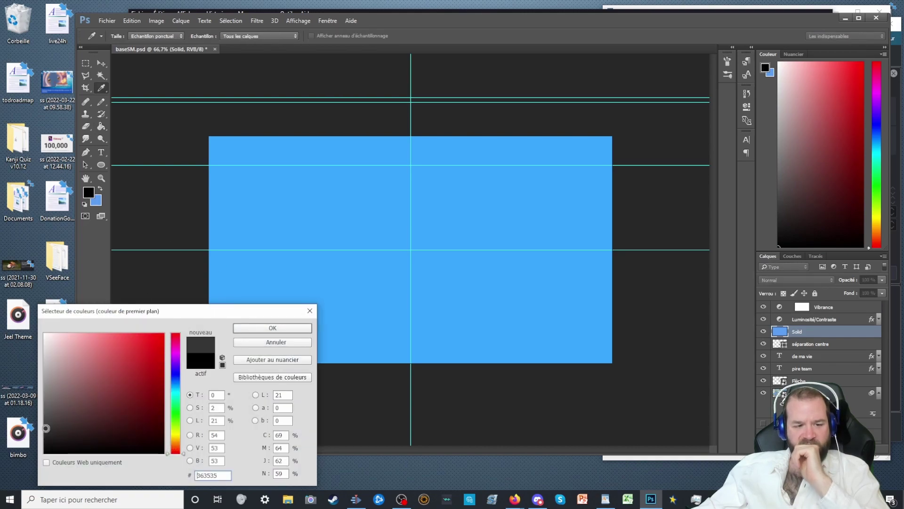
click(297, 330)
key(g)
click(342, 292)
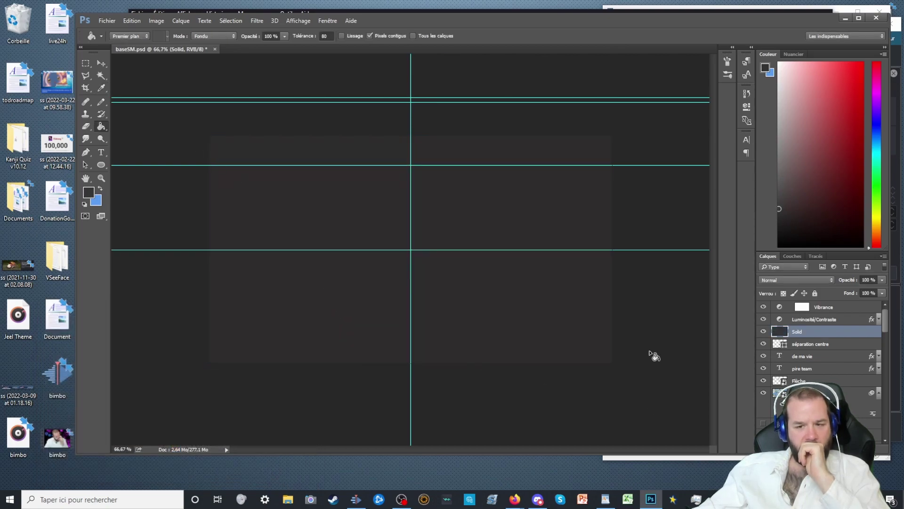
Move the "pire team" text layer above the Solid layer and replace its text with "C'EST FINI ENTRE NOUS."
click(816, 369)
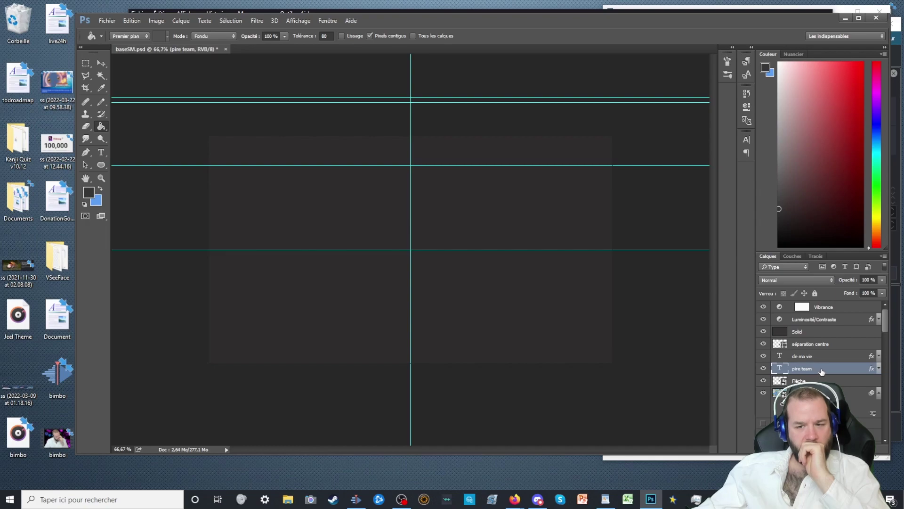
drag(822, 372, 805, 332)
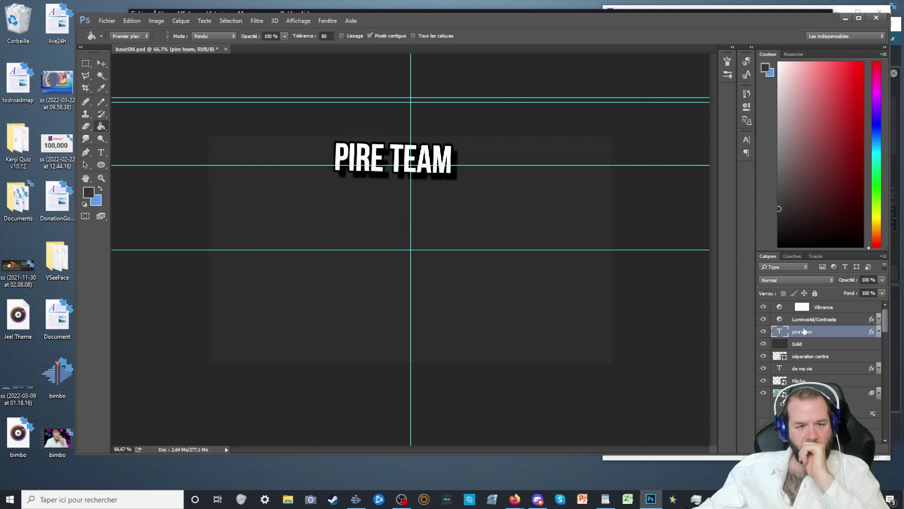
click(101, 152)
click(369, 161)
key(ctrl+a)
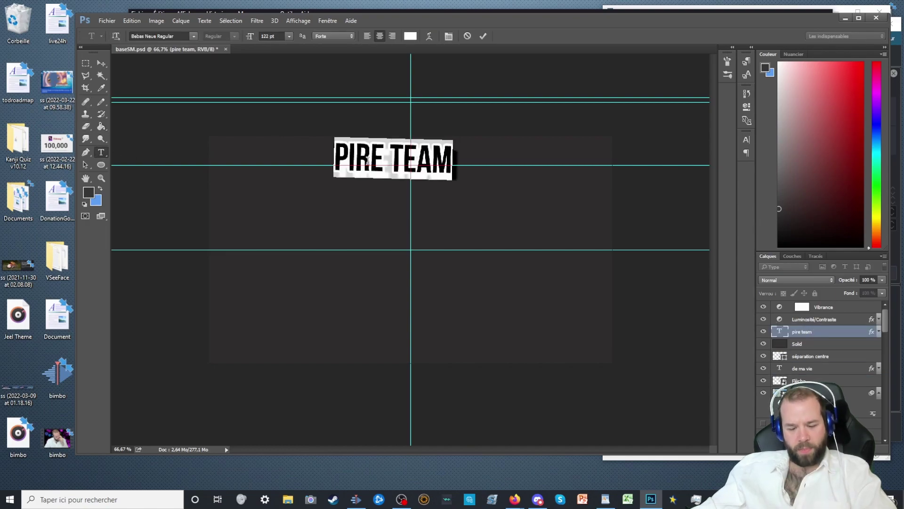
text(C'EST FINI)
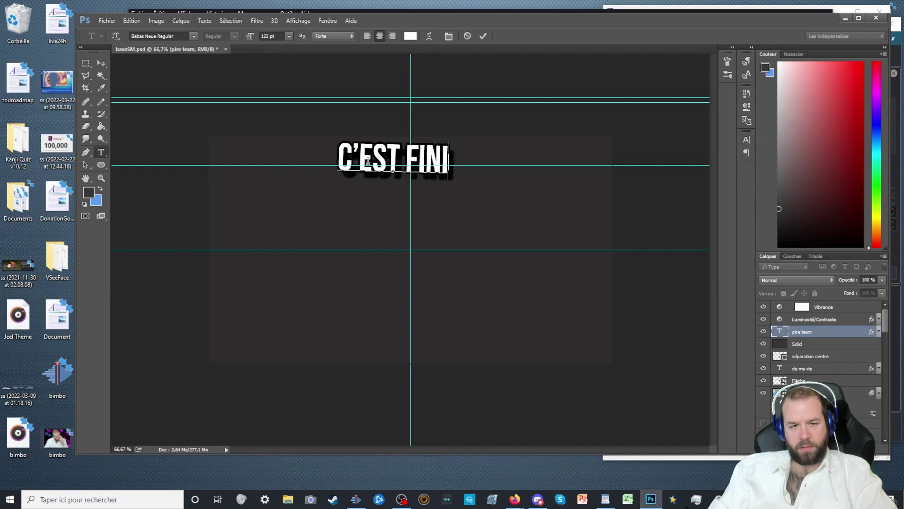
text( ENTRE NOUS.)
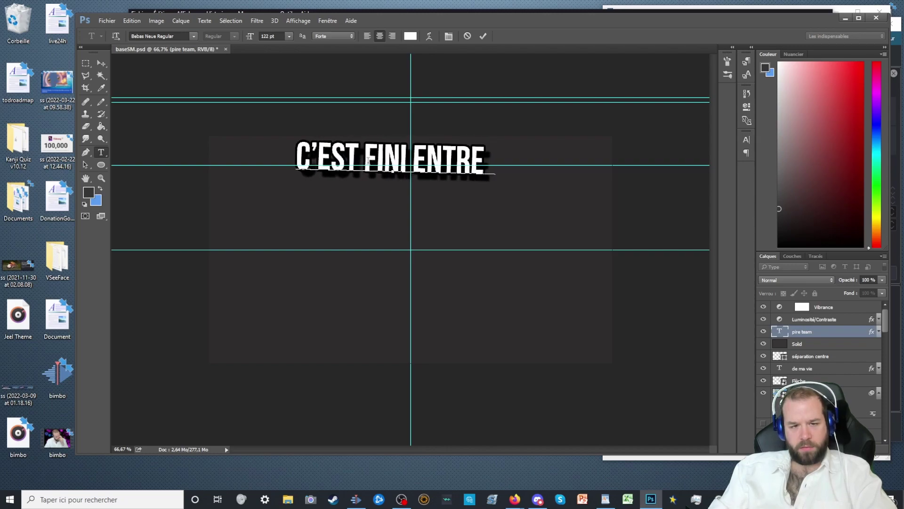
click(101, 63)
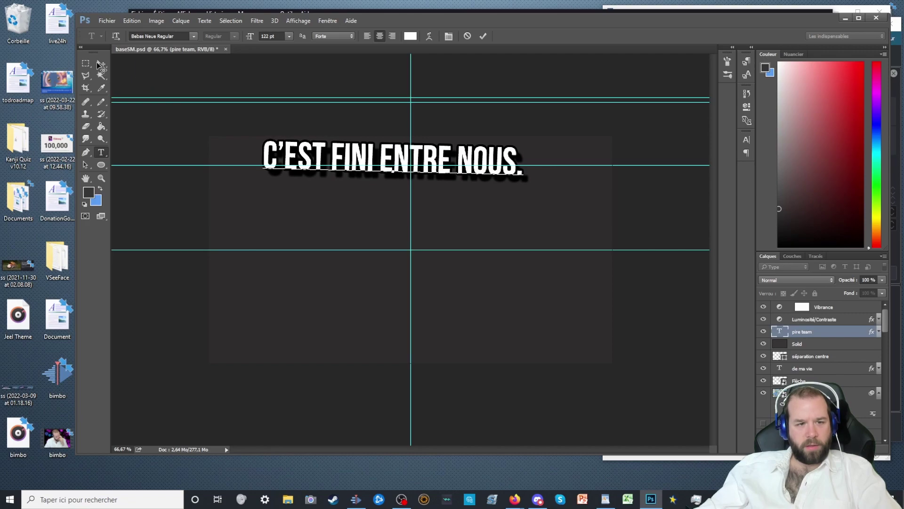
Free-transform the text, moving it down to the middle of the thumbnail and rotating it about -1.17° so it sits level
key(ctrl+t)
key(shift+Down)
key(shift+Down)
key(shift+Down)
key(shift+Down)
key(shift+Down)
key(shift+Down)
key(shift+Down)
key(shift+Down)
key(shift+Down)
key(shift+Down)
key(shift+Down)
key(shift+Down)
key(shift+Down)
key(shift+Down)
key(shift+Down)
key(shift+Down)
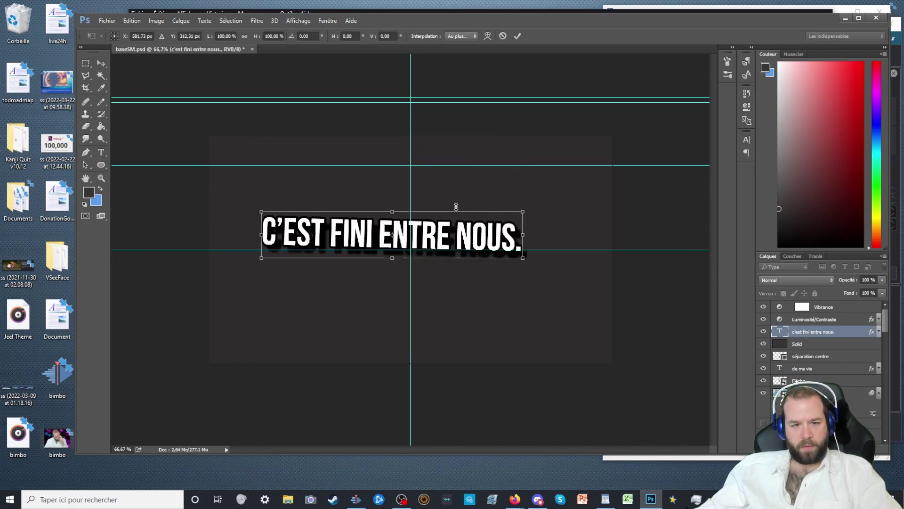
drag(580, 227, 579, 218)
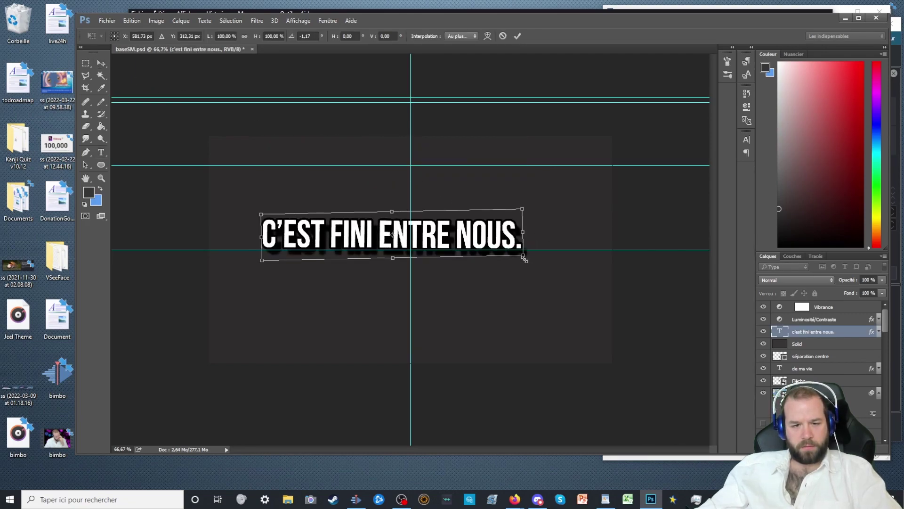
Enlarge the text proportionally to about 144%, centre it horizontally across the thumbnail, and apply the transformation
drag(524, 259, 586, 290)
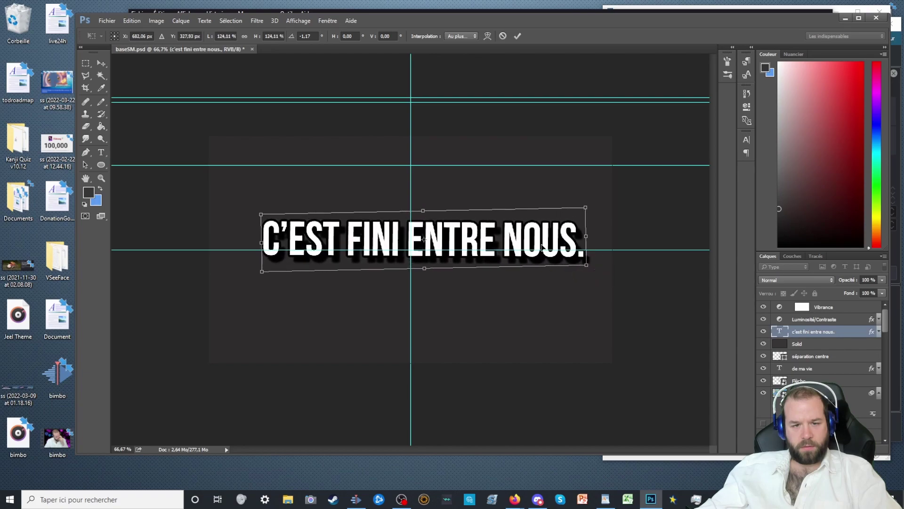
key(shift+Left)
key(shift+Left)
key(shift+Left)
key(shift+Left)
key(shift+Left)
key(shift+Left)
key(shift+Left)
key(shift+Left)
key(shift+Left)
key(shift+Left)
key(shift+Left)
key(shift+Left)
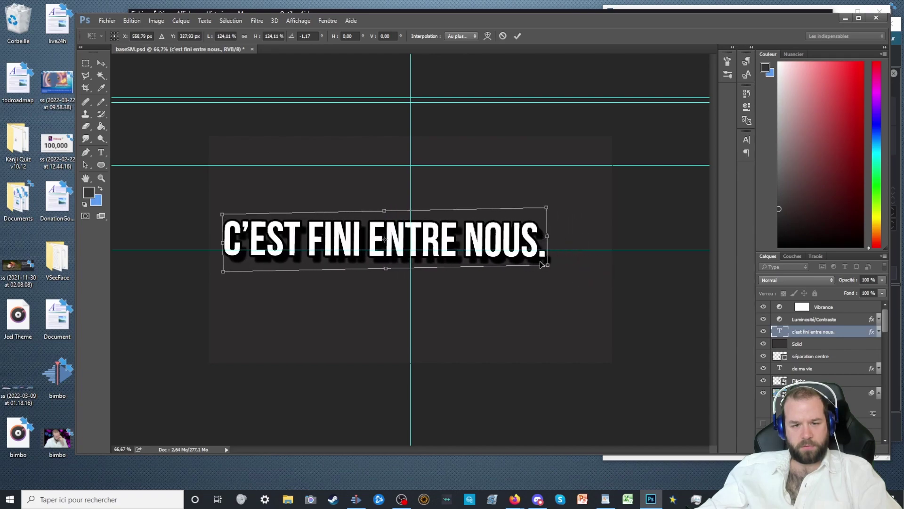
drag(550, 267, 600, 293)
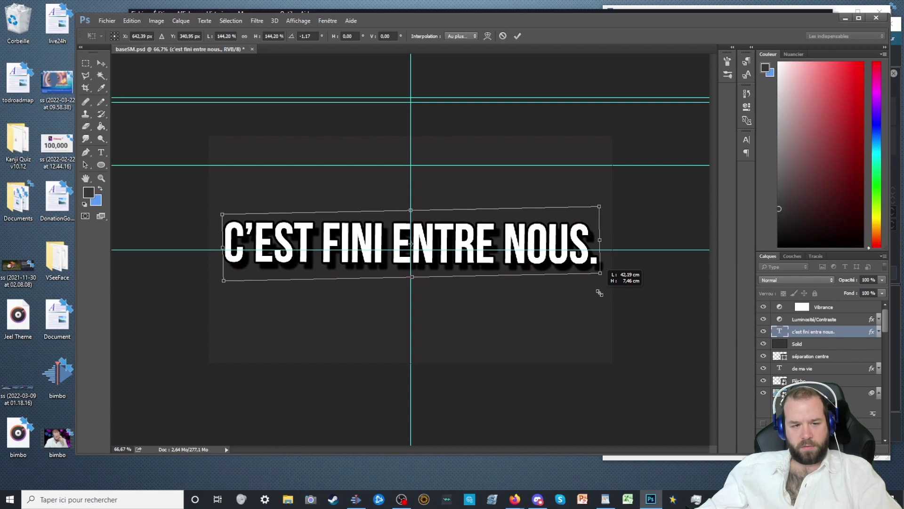
key(Right)
key(Right)
key(Right)
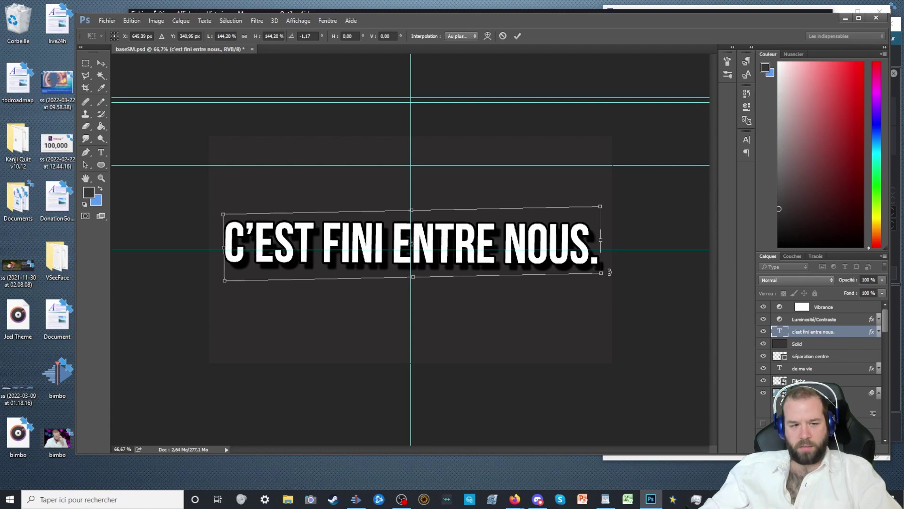
key(Return)
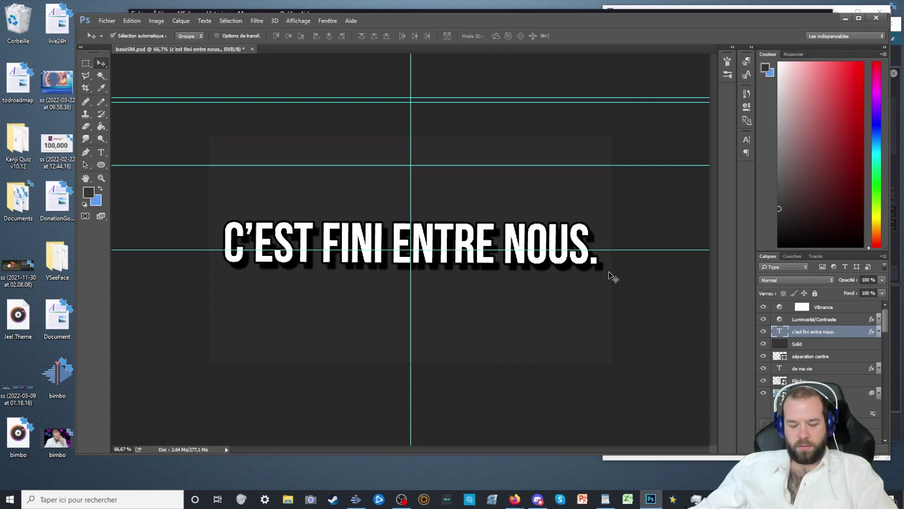
Scale the text down slightly and change its ending to a space followed by three dots, "NOUS ..."
key(ctrl+t)
drag(599, 217, 579, 217)
click(105, 155)
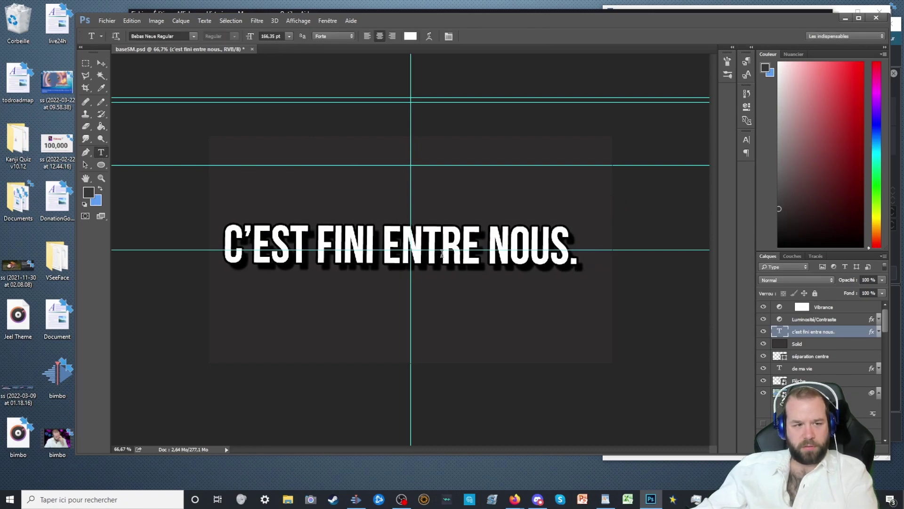
click(575, 263)
text(..)
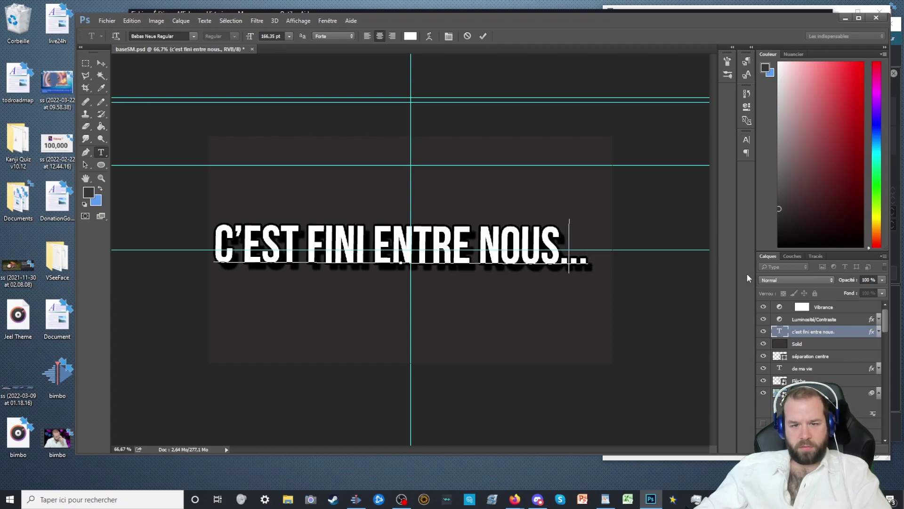
key(Left)
key(Left)
key(Left)
click(100, 64)
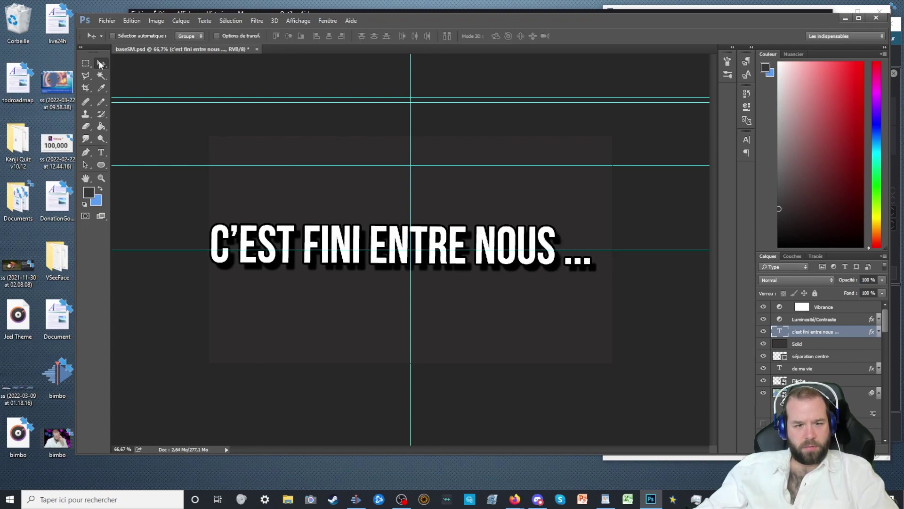
Free-transform the text again, rotating it about -0.25° and nudging it down and slightly right to centre it
key(ctrl+t)
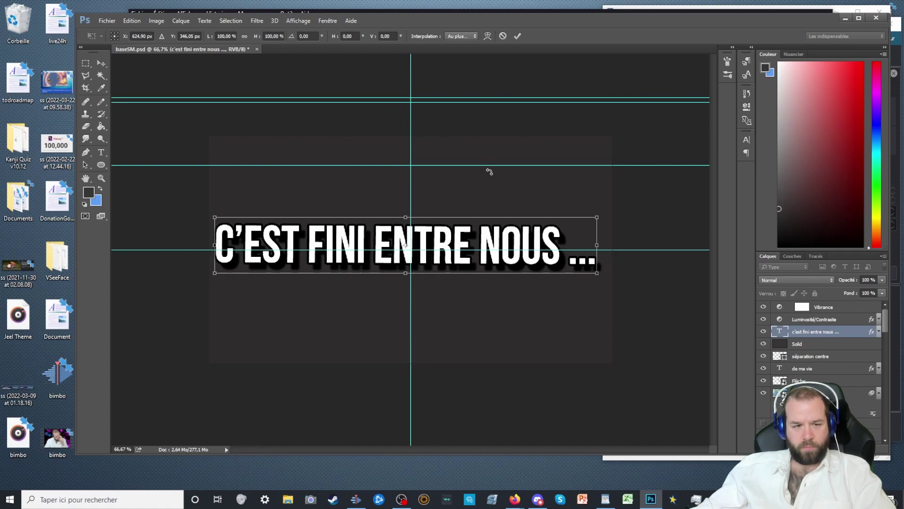
drag(490, 173, 494, 169)
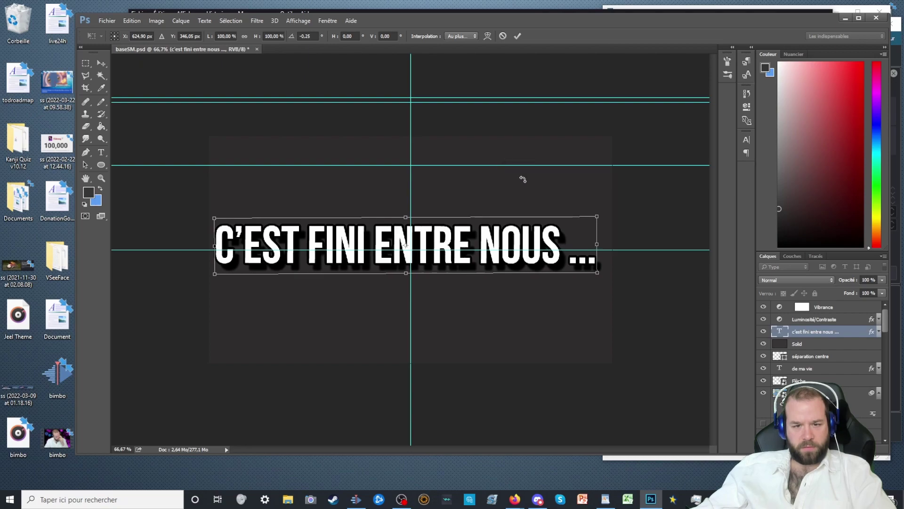
key(Down)
key(Down)
key(Down)
key(Down)
key(Down)
key(Down)
key(Down)
key(Down)
key(Down)
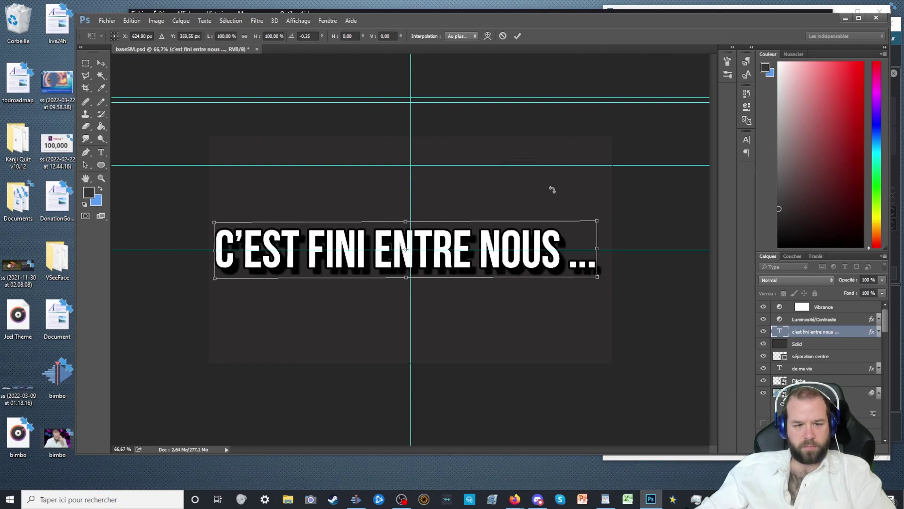
key(Down)
key(Right)
key(Right)
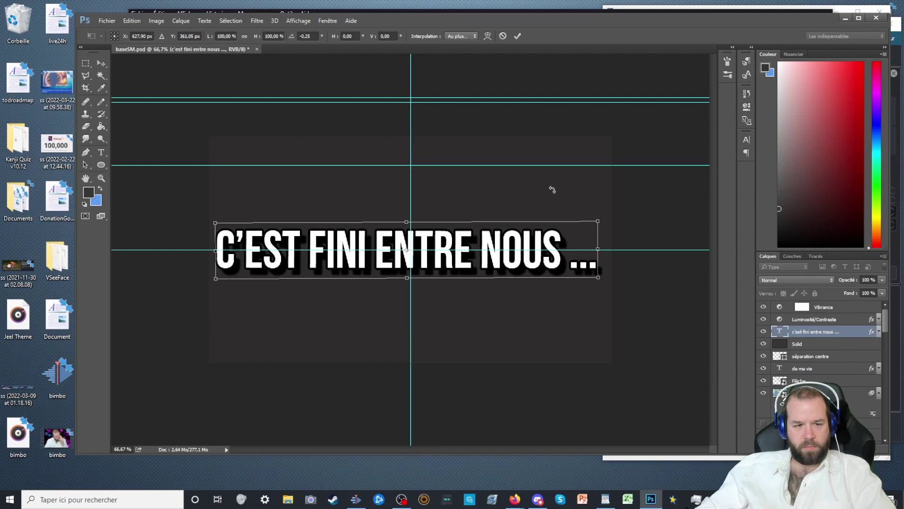
key(Return)
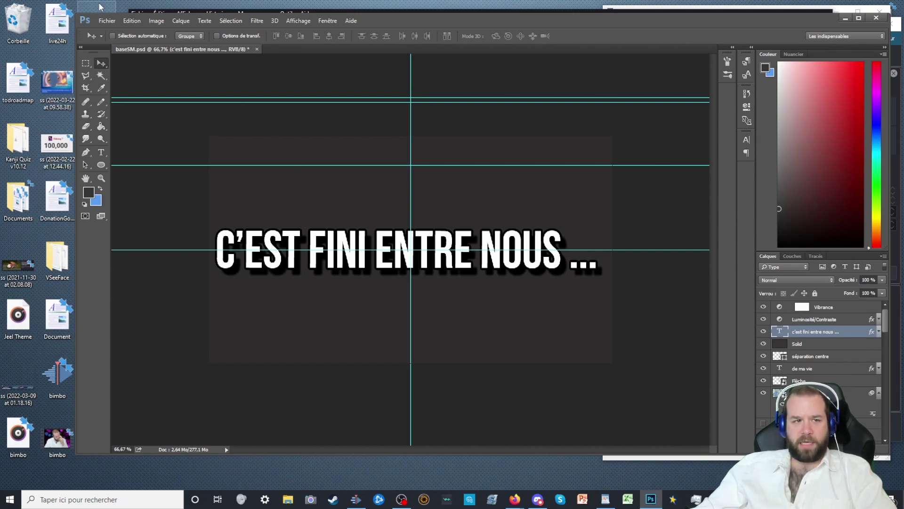
Export the image to the Thumbnails folder as 1.png, replacing the existing file
click(106, 20)
mouse_move(170, 157)
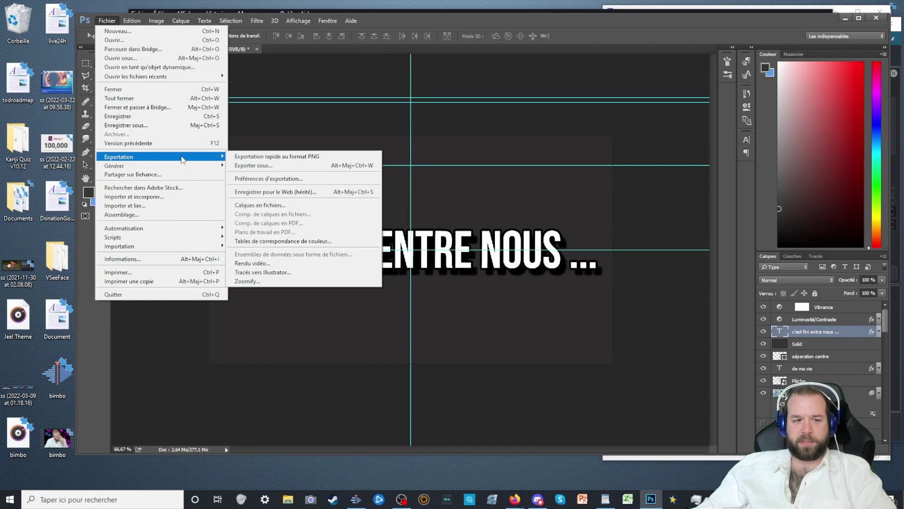
click(251, 164)
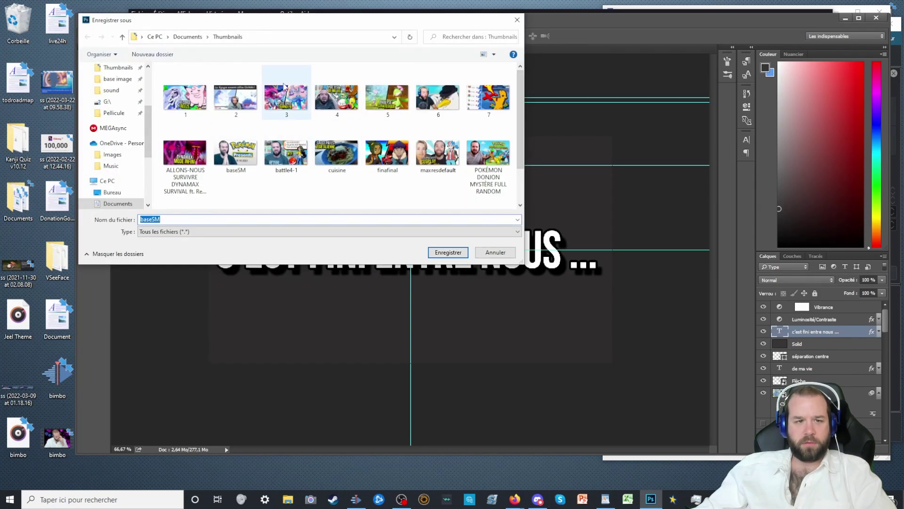
click(185, 98)
click(448, 252)
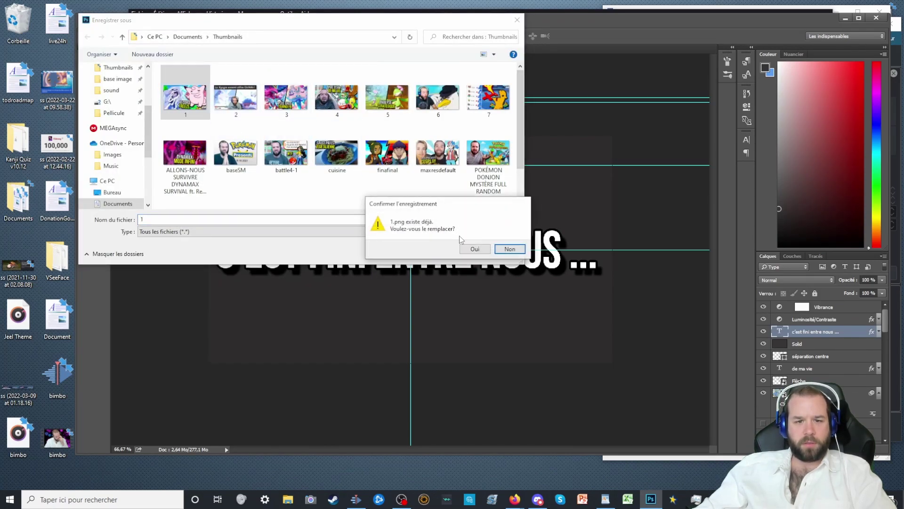
click(473, 249)
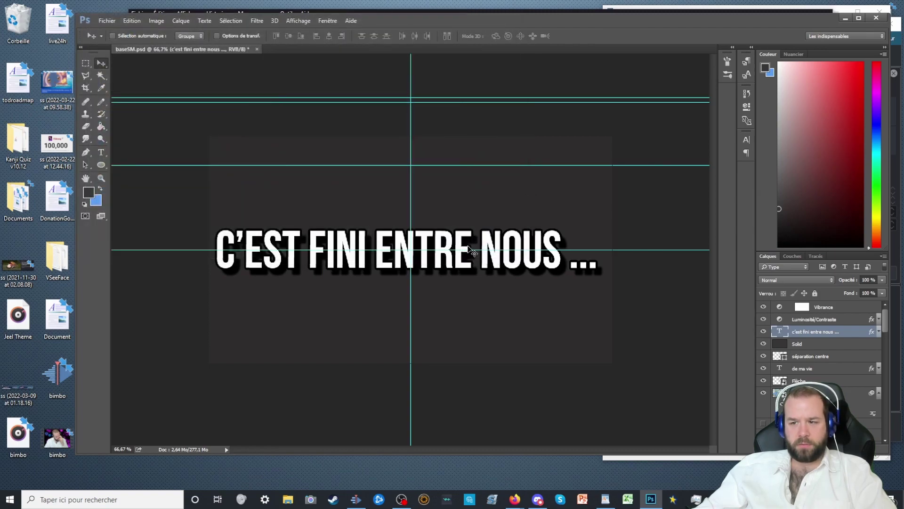
Switch to YouTube Studio in Firefox and upload image 1 from the Thumbnails folder as the video's thumbnail
key(super+e)
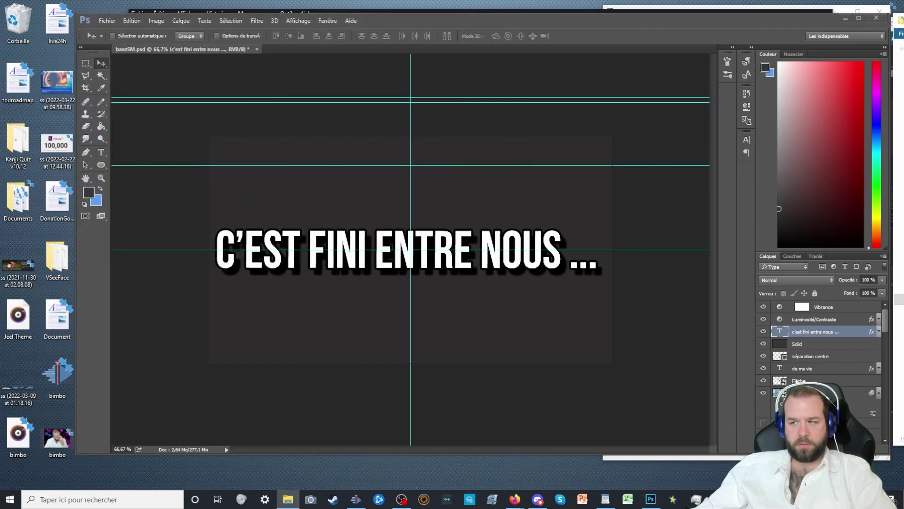
key(alt+Tab)
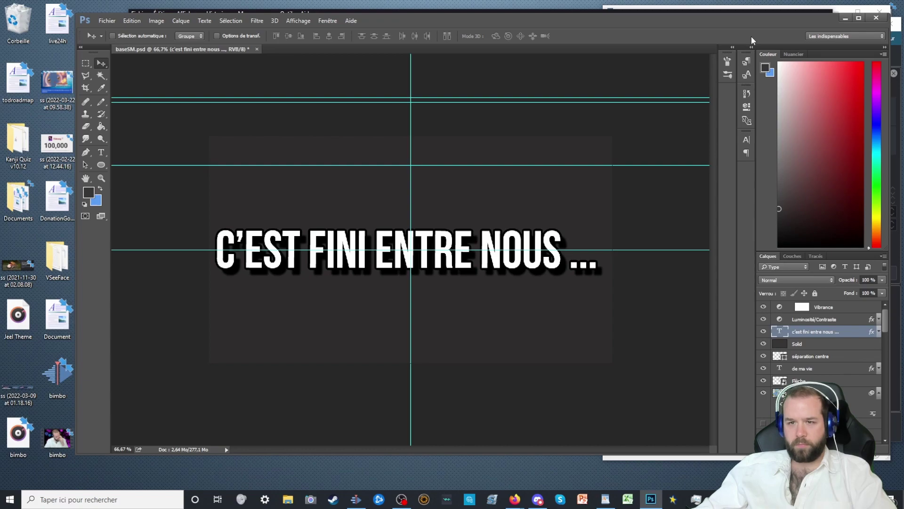
click(845, 20)
scroll(301, 358, down, 5)
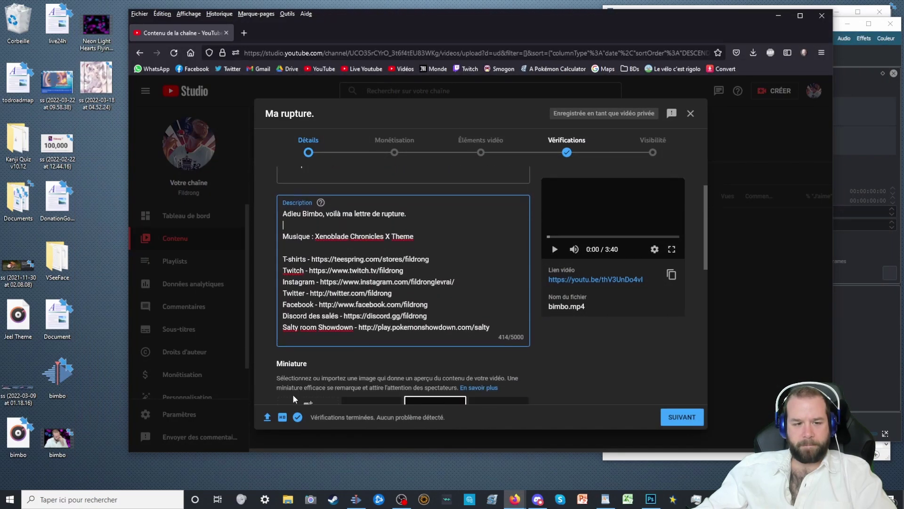
click(312, 323)
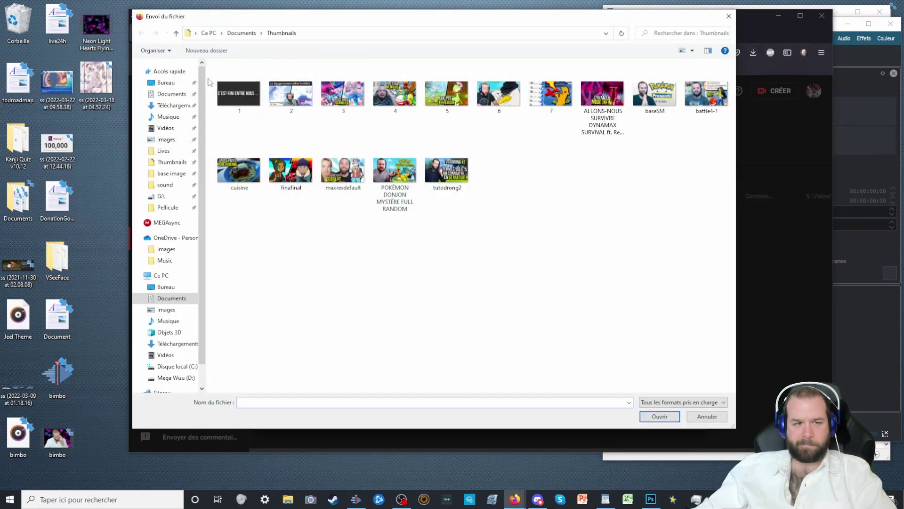
double_click(239, 93)
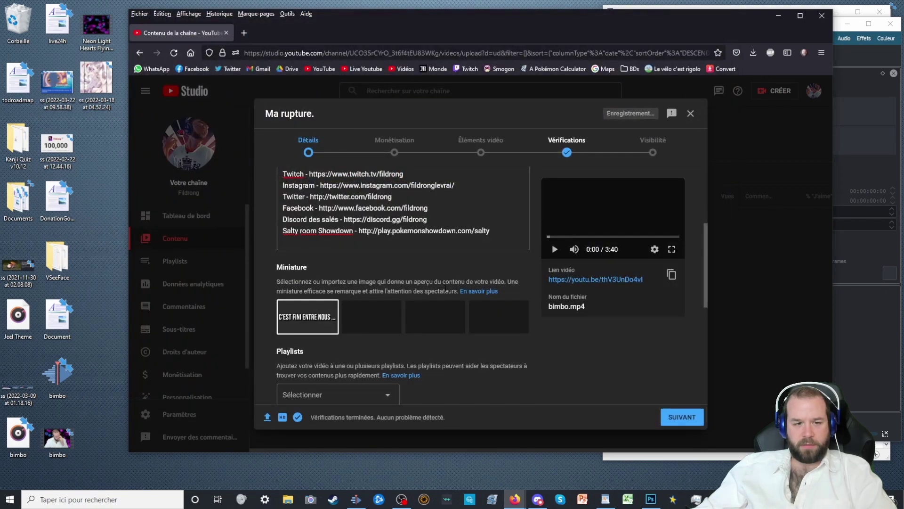
Switch to Photoshop, try breaking the text onto two lines after "C'EST FINI", and revert that edit through the history
click(651, 499)
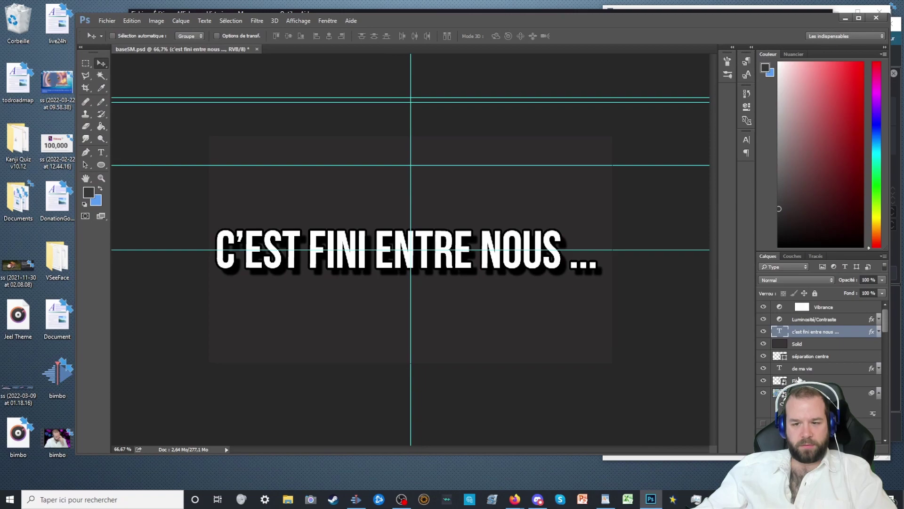
click(101, 152)
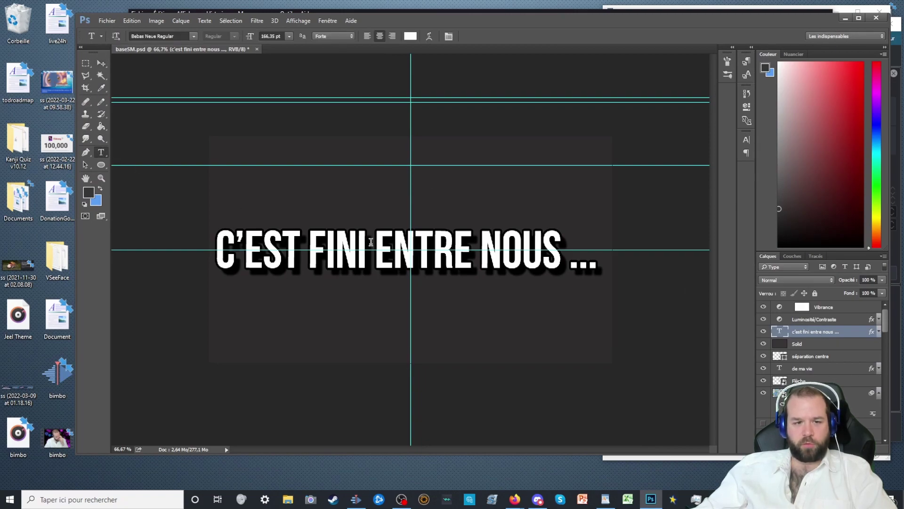
click(373, 245)
key(Return)
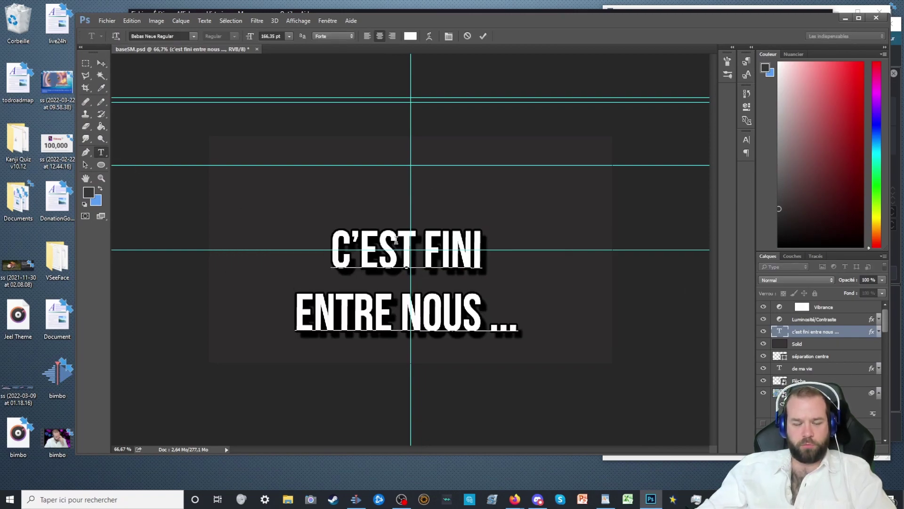
click(102, 63)
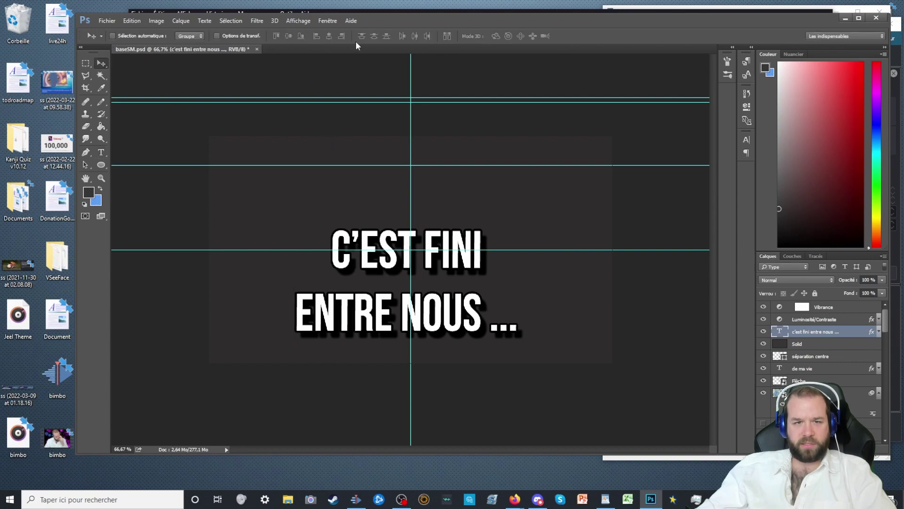
click(747, 93)
click(687, 169)
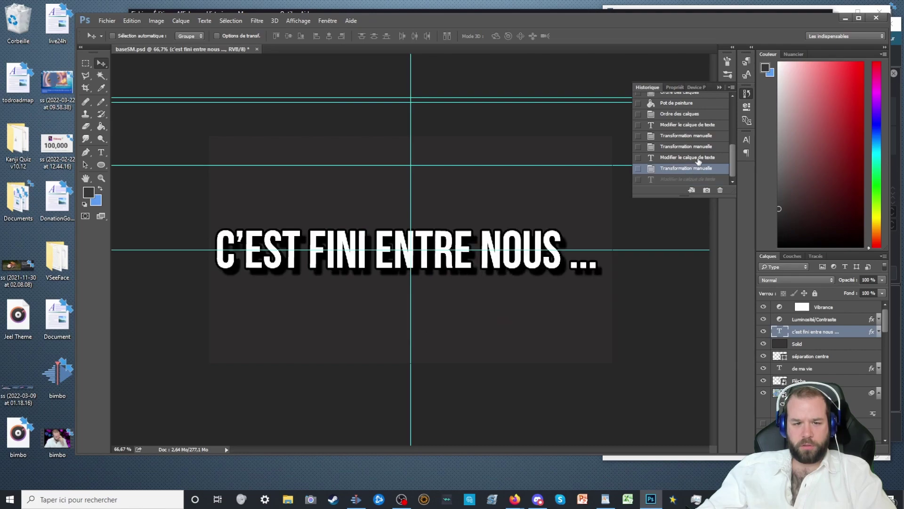
Switch to YouTube Studio in Firefox and add the tags "rupture", "la fin" and "bimbo" to the video's details
click(750, 95)
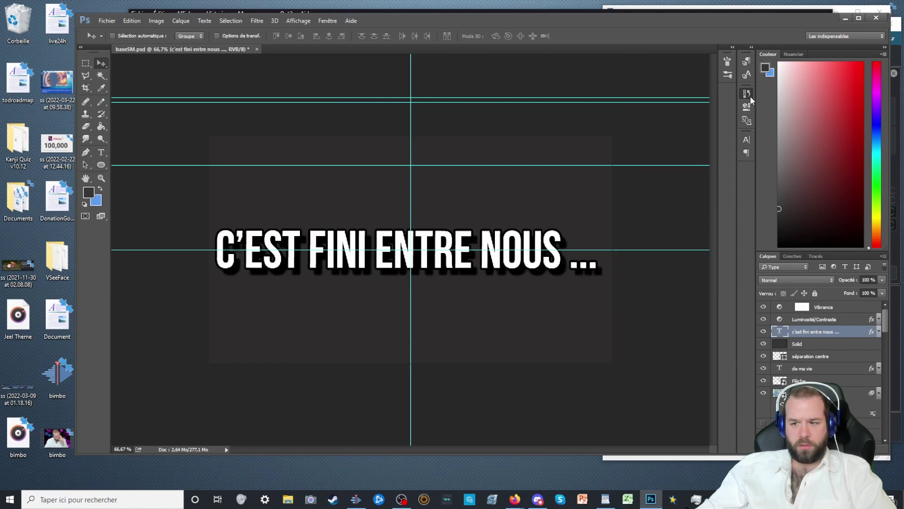
click(850, 17)
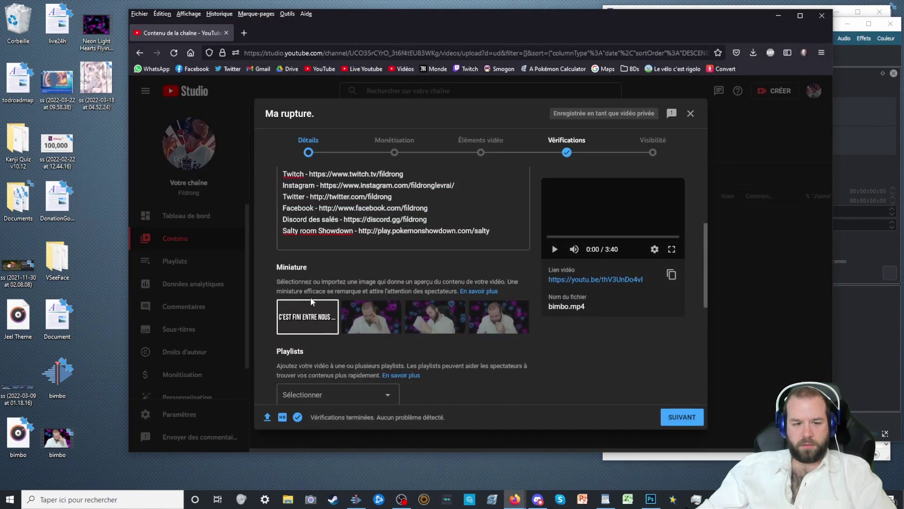
scroll(329, 297, down, 5)
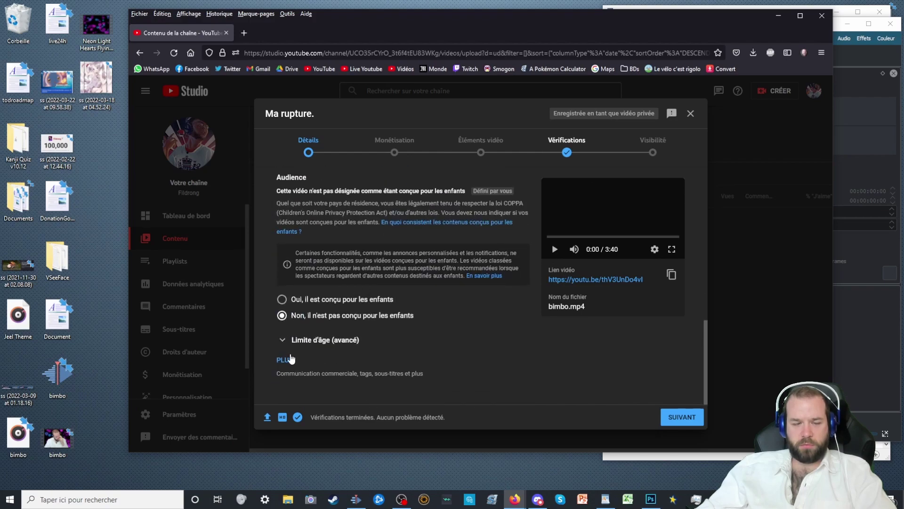
click(292, 359)
scroll(358, 329, down, 8)
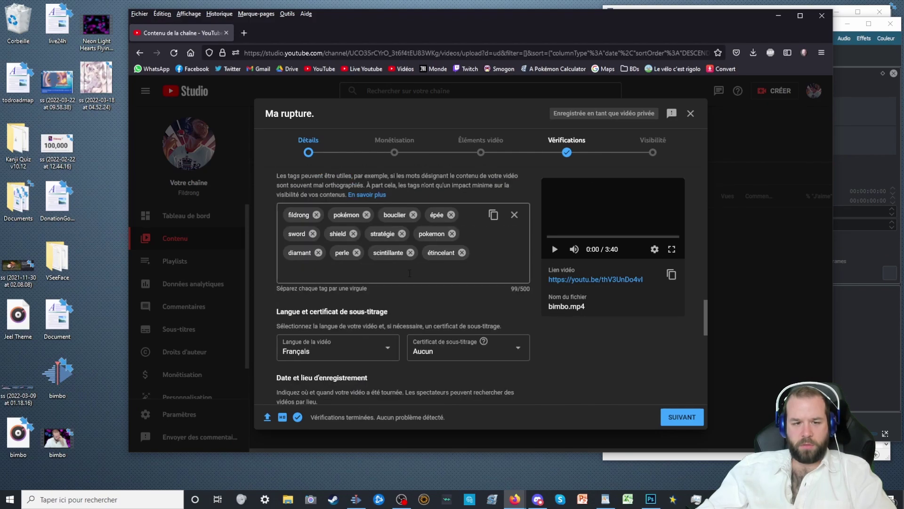
text(ruptu)
text(re,la)
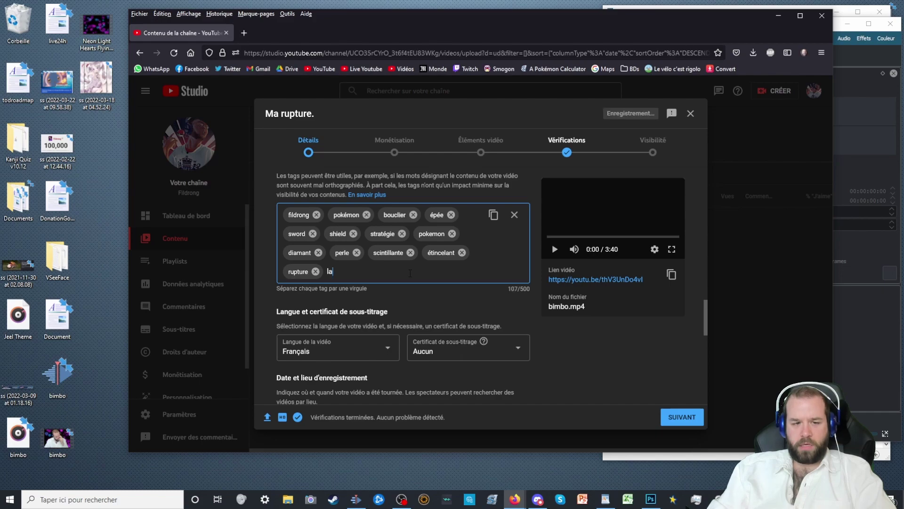
text( fin,)
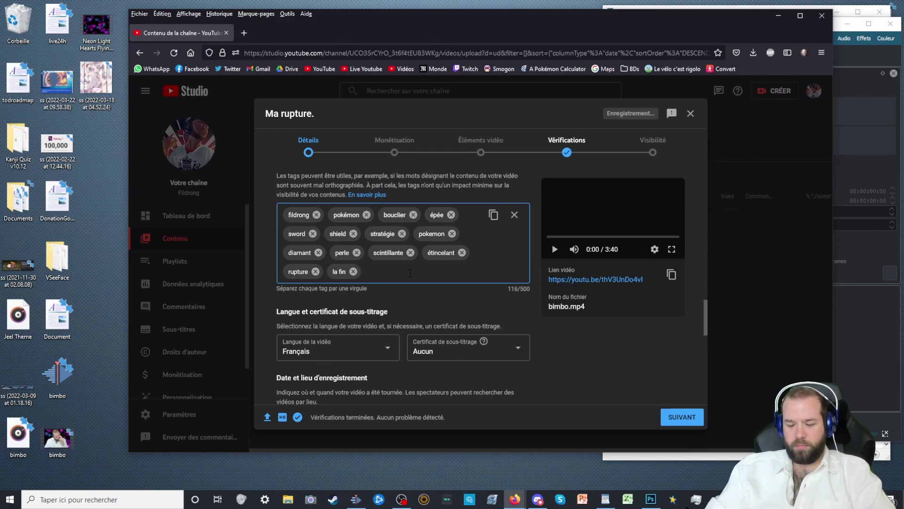
text(bimbop)
key(BackSpace)
text(,)
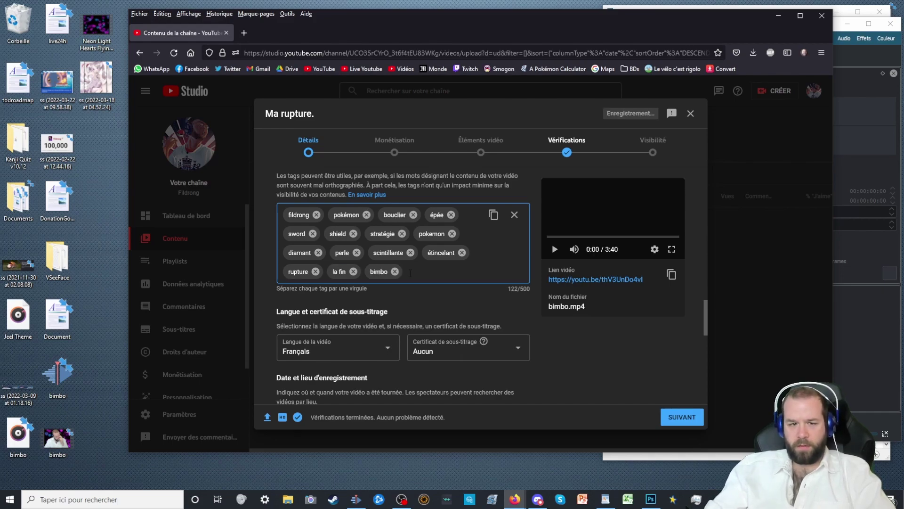
Set the video's category to Actualités et politique and continue to the Monétisation stage
scroll(419, 256, down, 10)
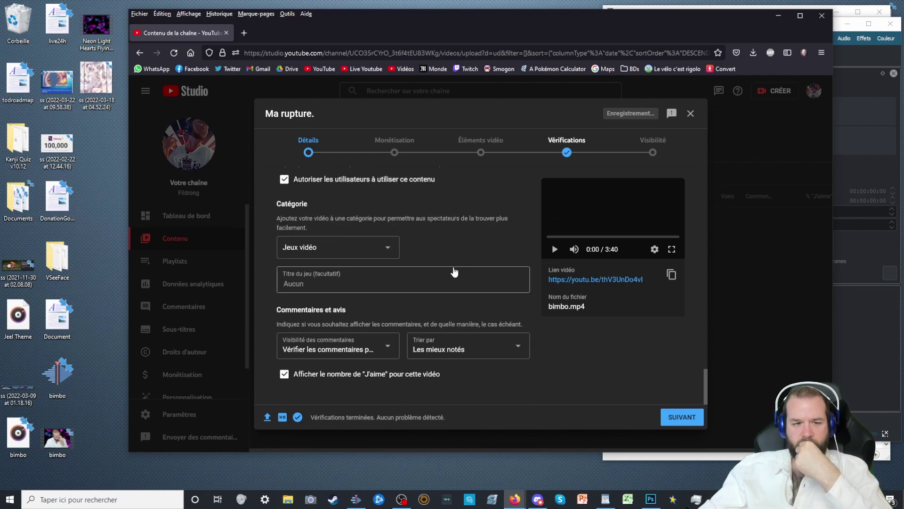
click(347, 252)
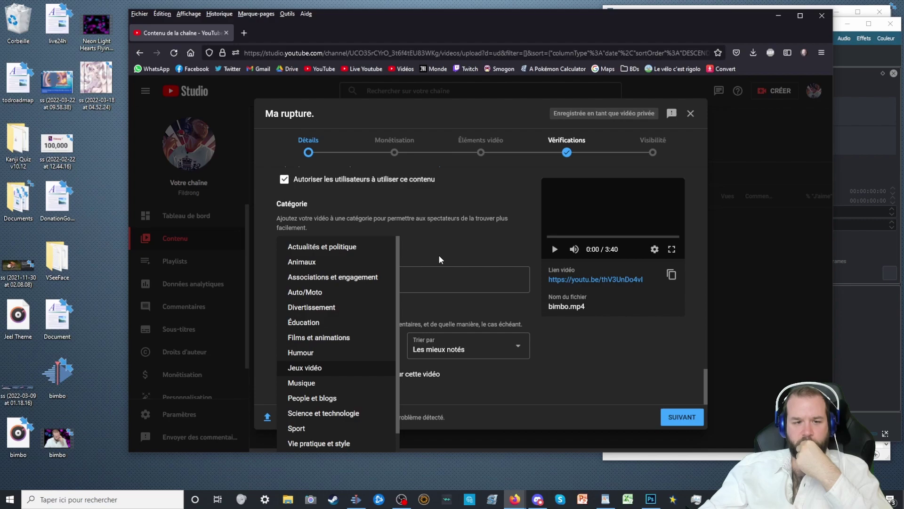
click(353, 246)
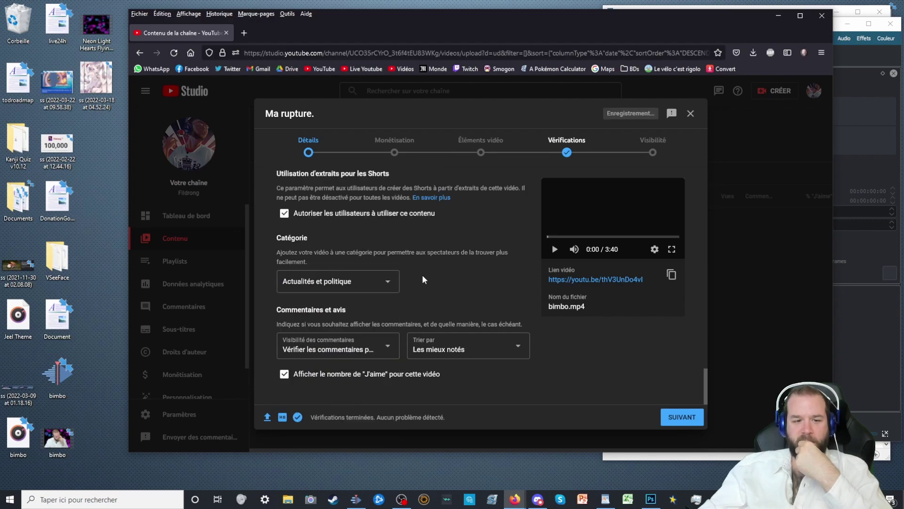
click(681, 417)
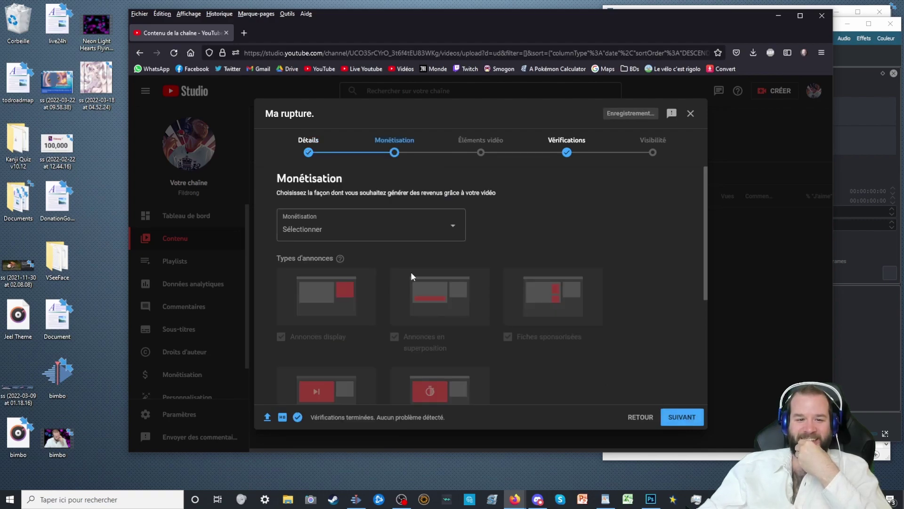
Activate monetisation for the video, keeping the preselected ad types, and continue to the ad eligibility questionnaire
click(376, 227)
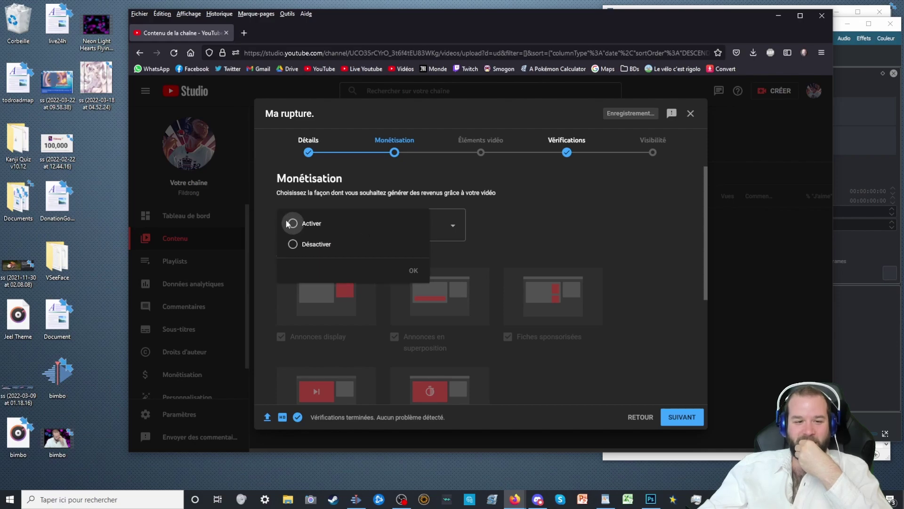
click(413, 270)
scroll(459, 275, down, 4)
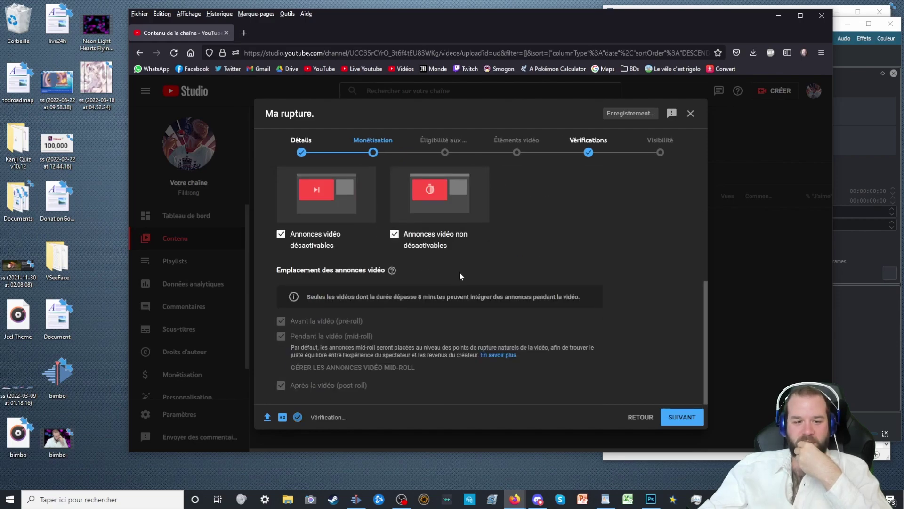
click(682, 417)
Declare that the video has no content unsuitable for advertisers, submit the rating, and proceed to Visibilité without adding video elements
scroll(424, 367, down, 10)
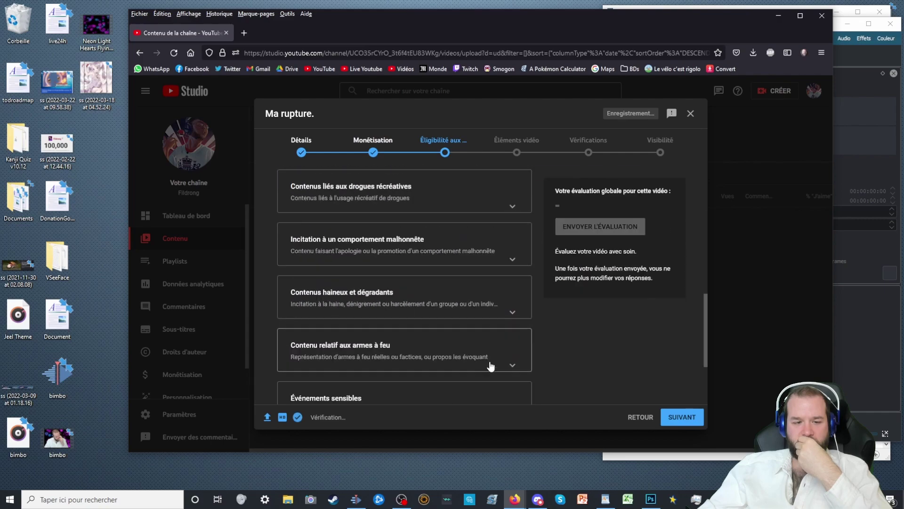
click(418, 385)
click(600, 179)
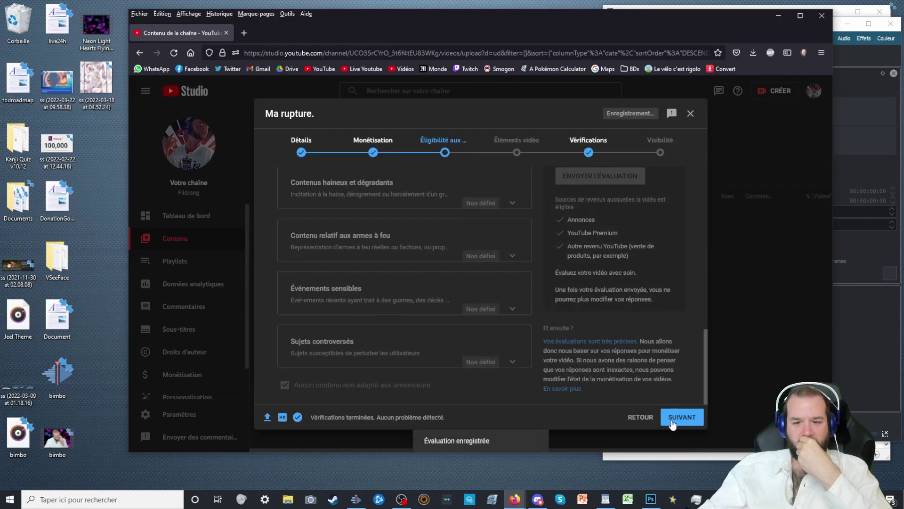
click(673, 420)
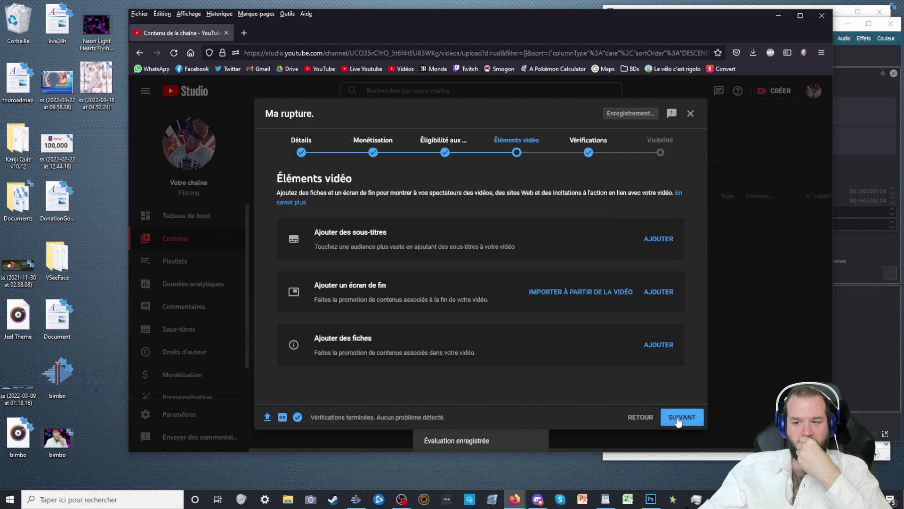
click(684, 422)
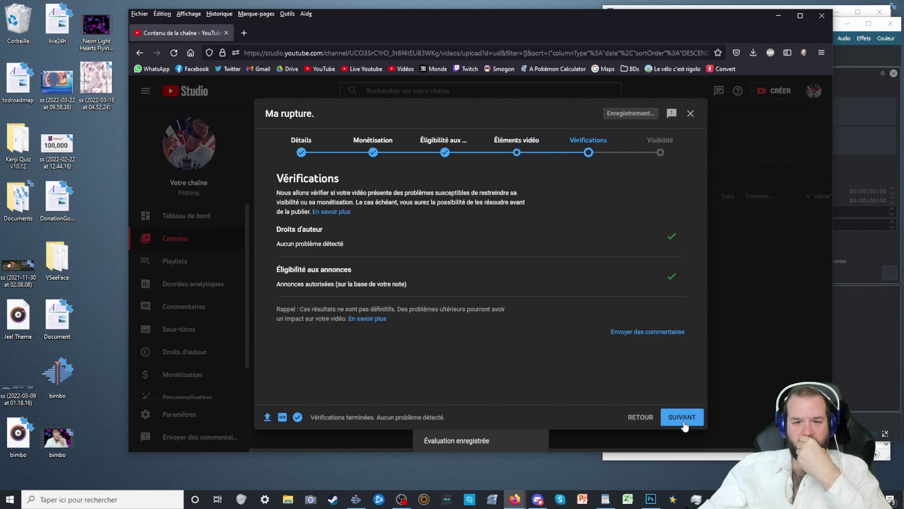
click(683, 423)
Schedule the video to become public on 1 April 2022 at 16:00 and close the scheduling confirmation
scroll(404, 266, down, 3)
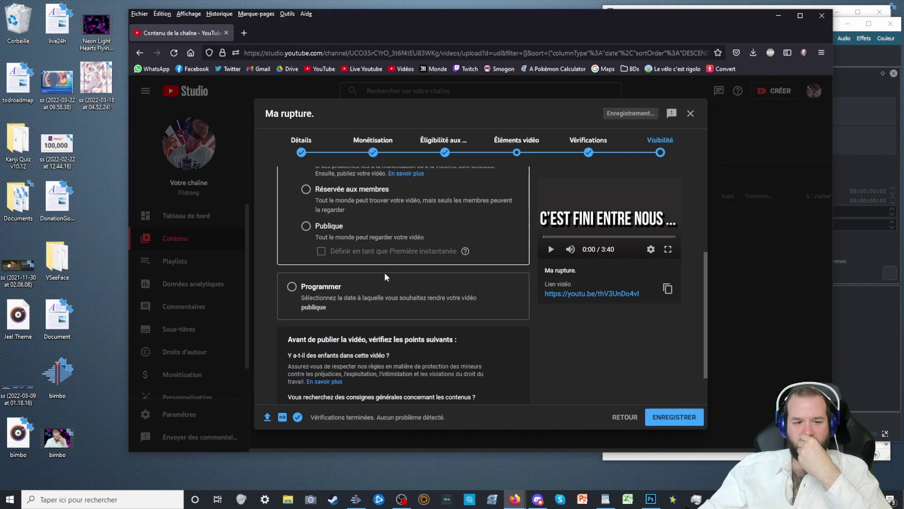
click(324, 289)
click(348, 201)
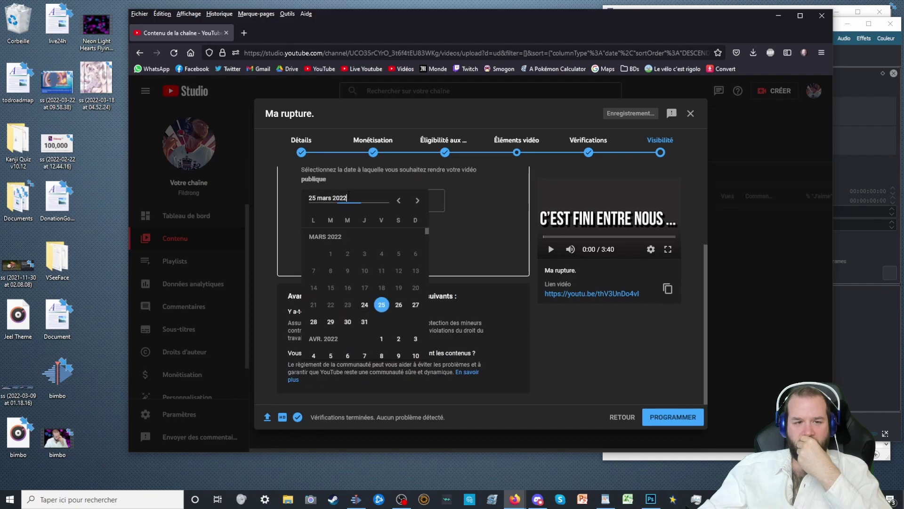
click(382, 339)
click(414, 205)
scroll(421, 301, down, 5)
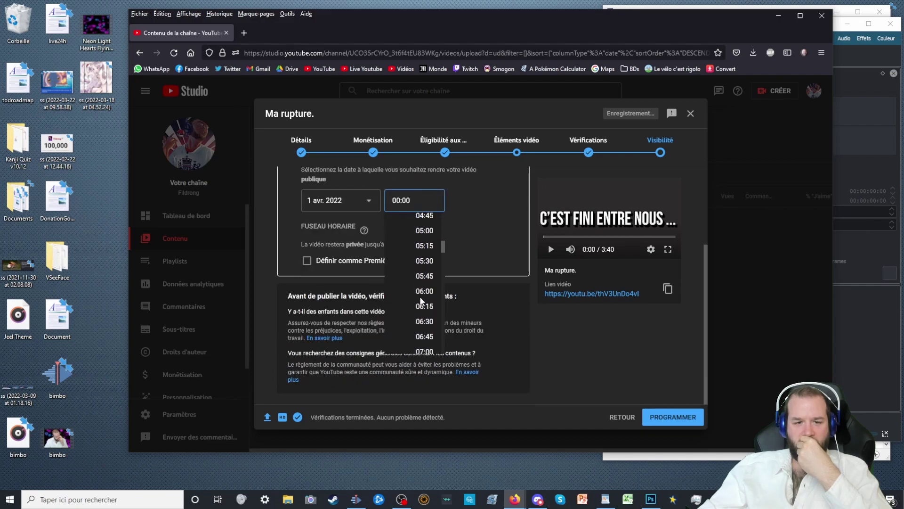
scroll(420, 300, down, 10)
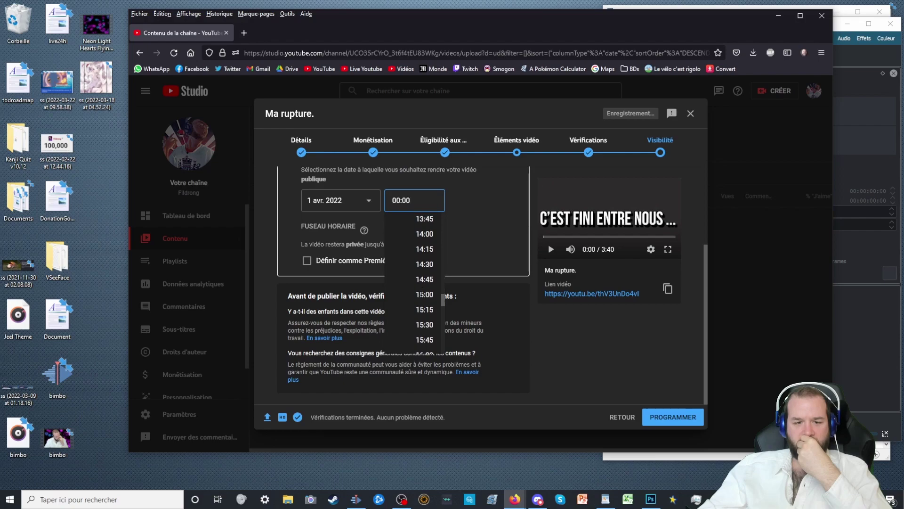
scroll(421, 300, down, 2)
click(424, 318)
click(666, 409)
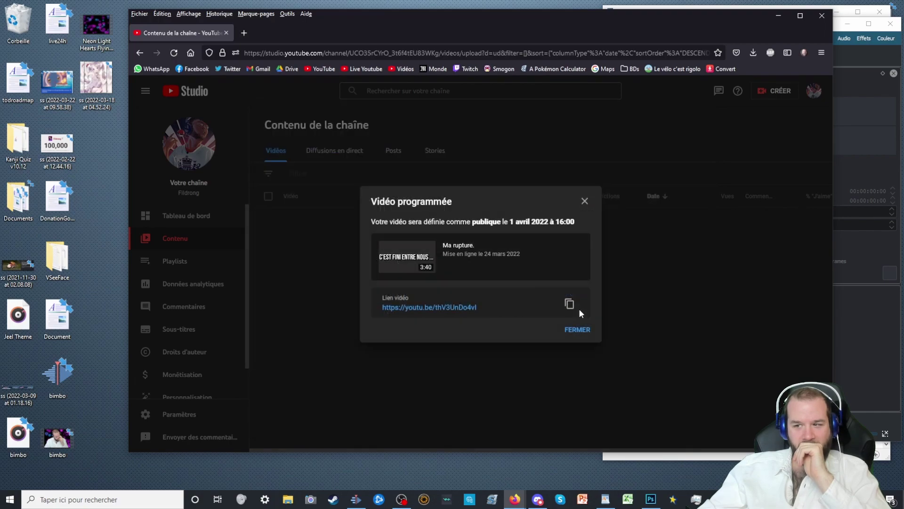
click(582, 329)
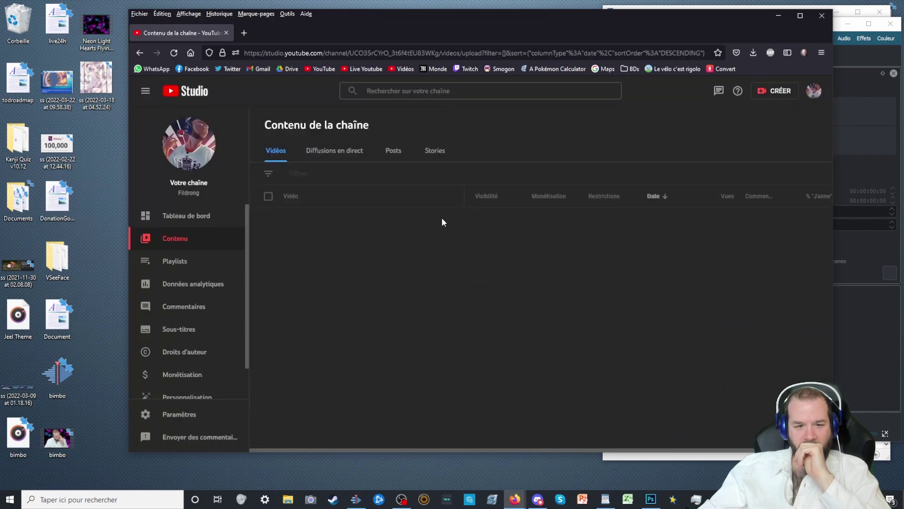